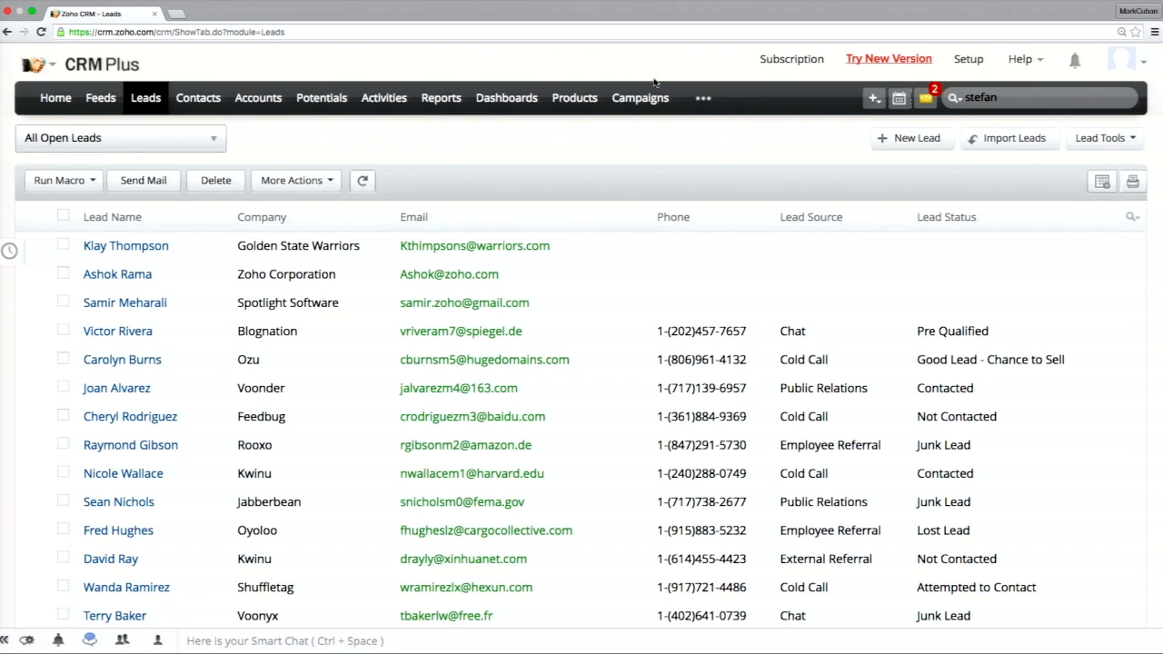
Create a new lead and fill in the lead's first and last name.
click(907, 136)
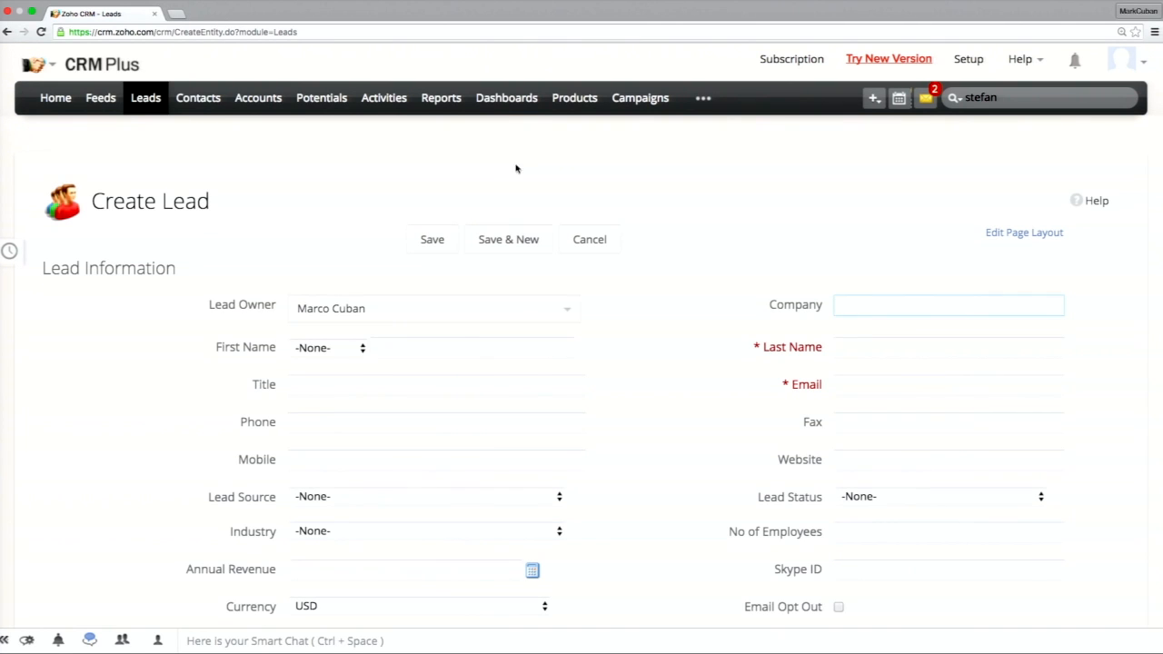
click(460, 348)
text(Steph)
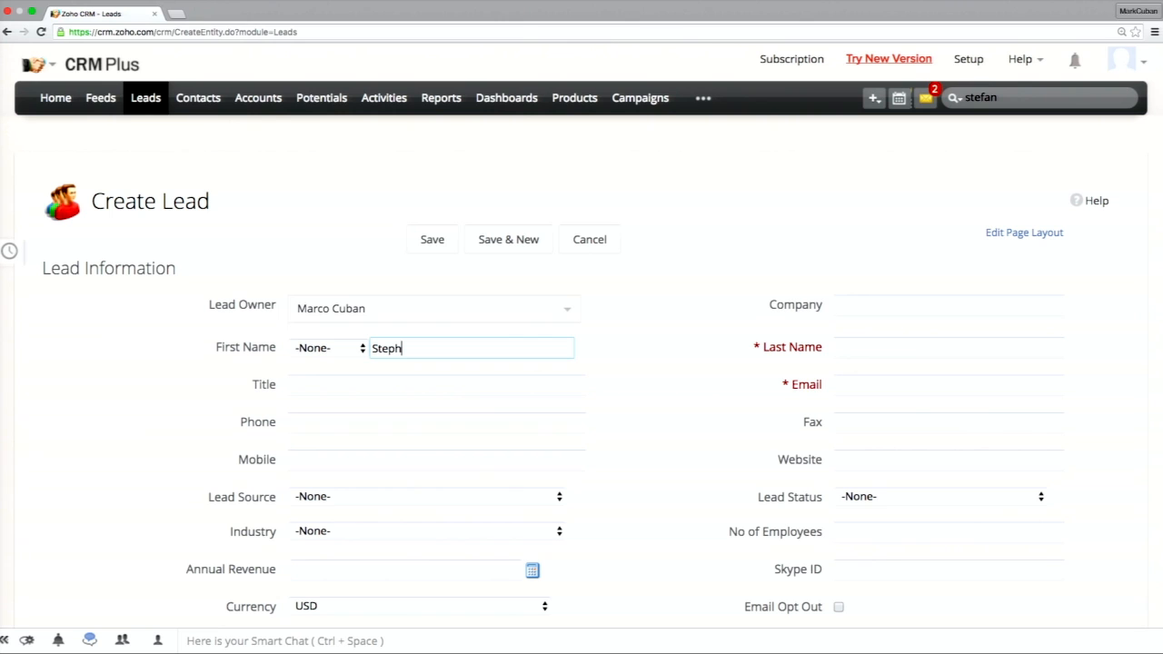
key(Tab)
text(Curry)
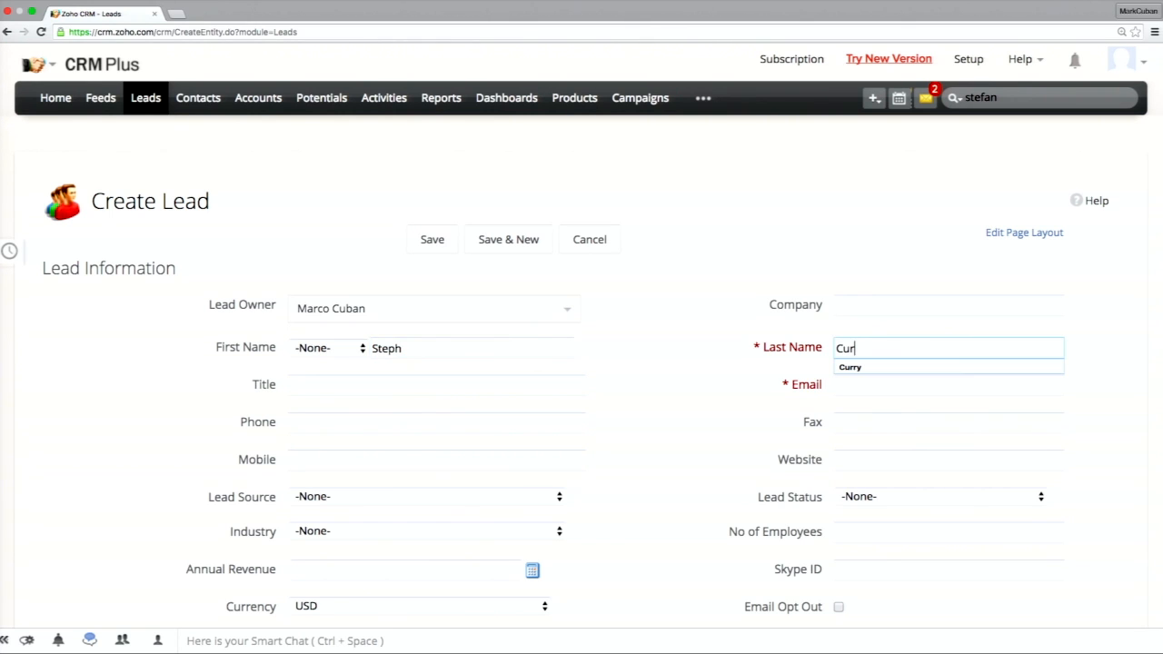
Fill in the lead's email address.
key(Tab)
key(Tab)
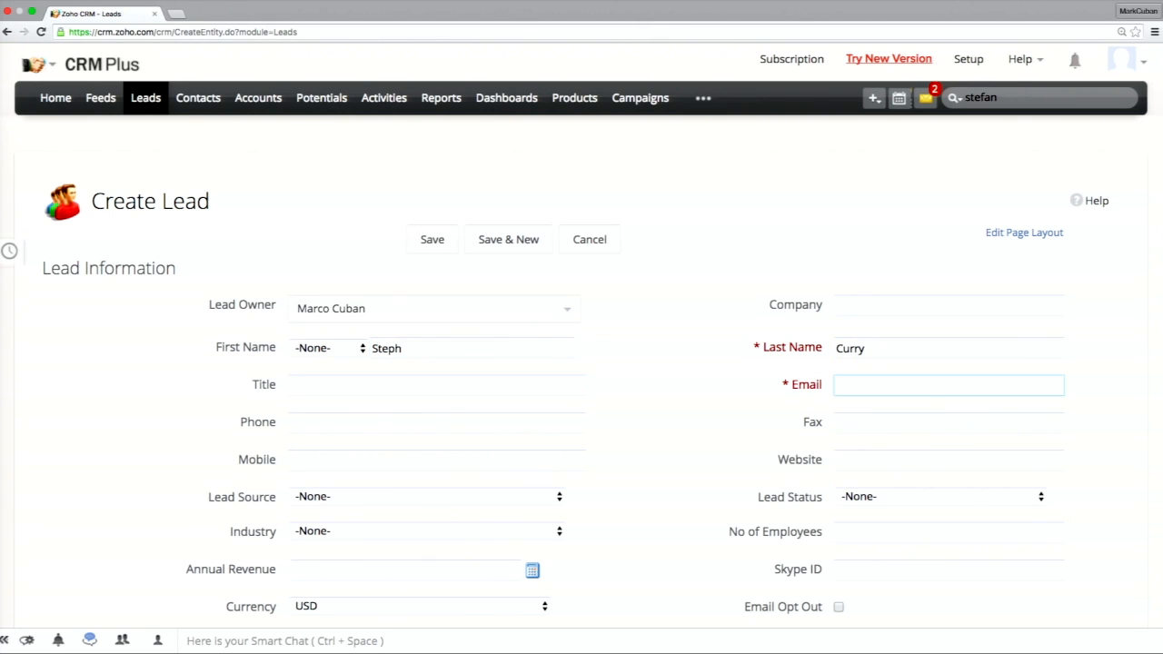
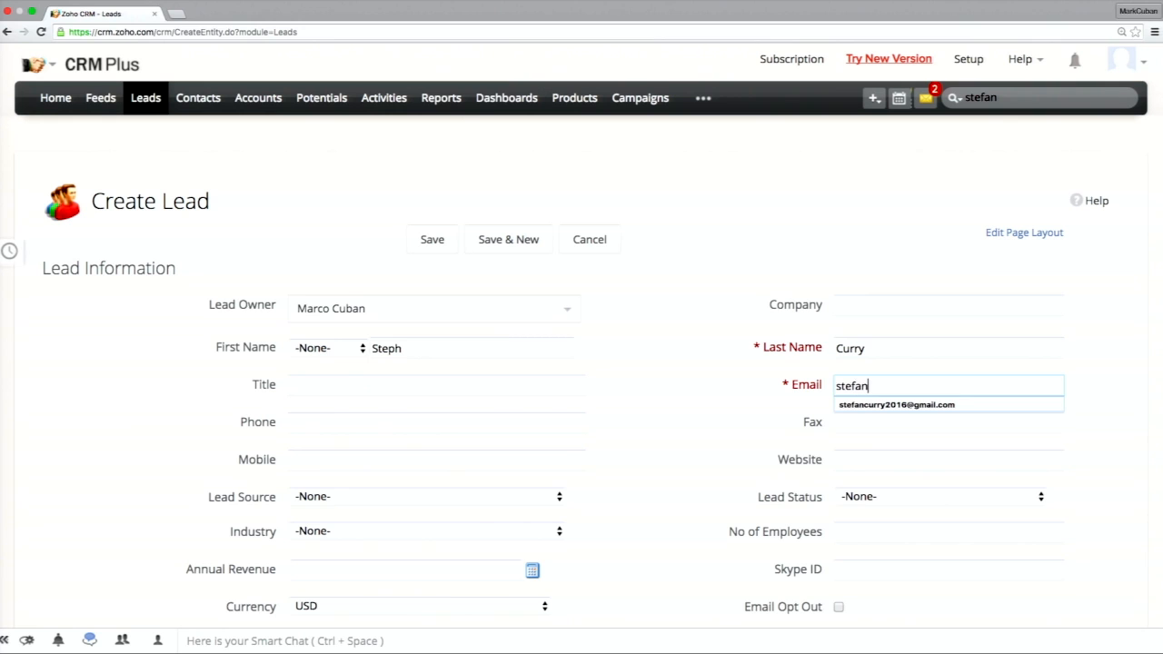
Enter Golden State Warriors as the lead's company and save the lead.
click(911, 292)
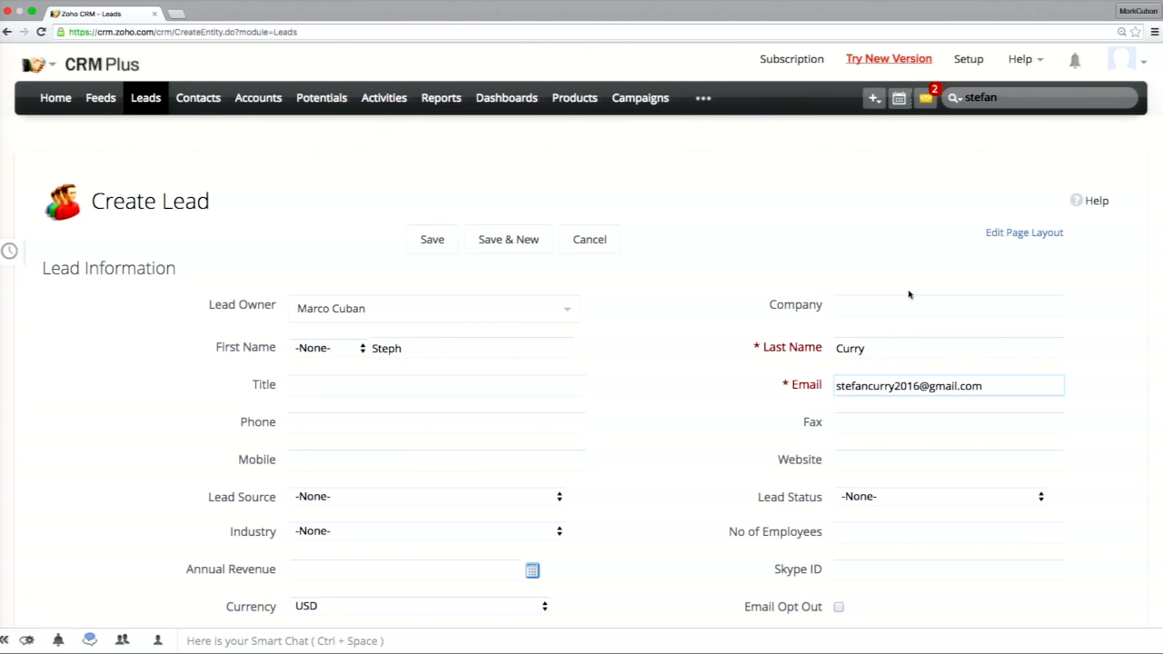
click(867, 314)
text(Go)
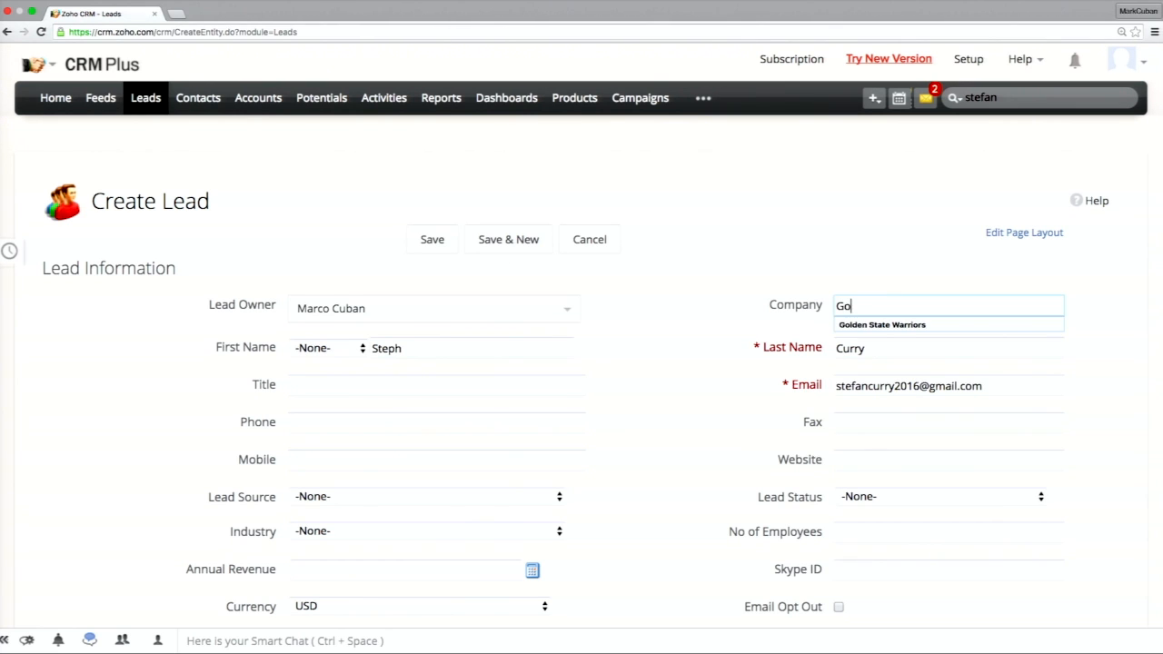
text(lden State Warriors)
key(Return)
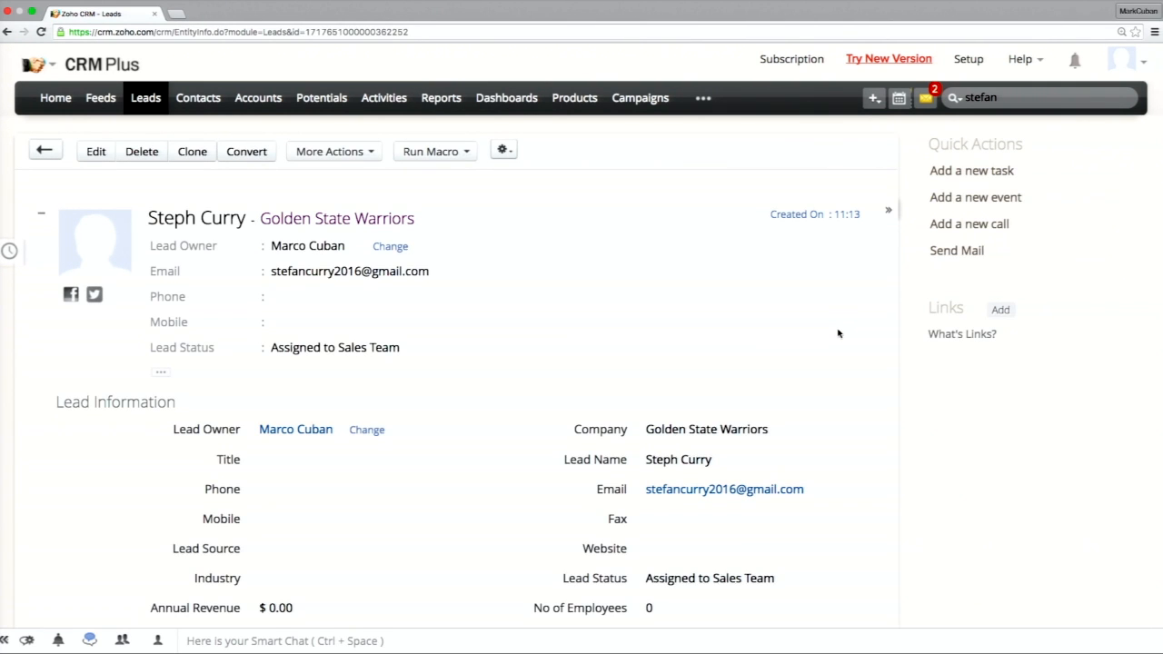
Review the saved lead's details, closed activities and emails on its record page.
scroll(808, 437, down, 2)
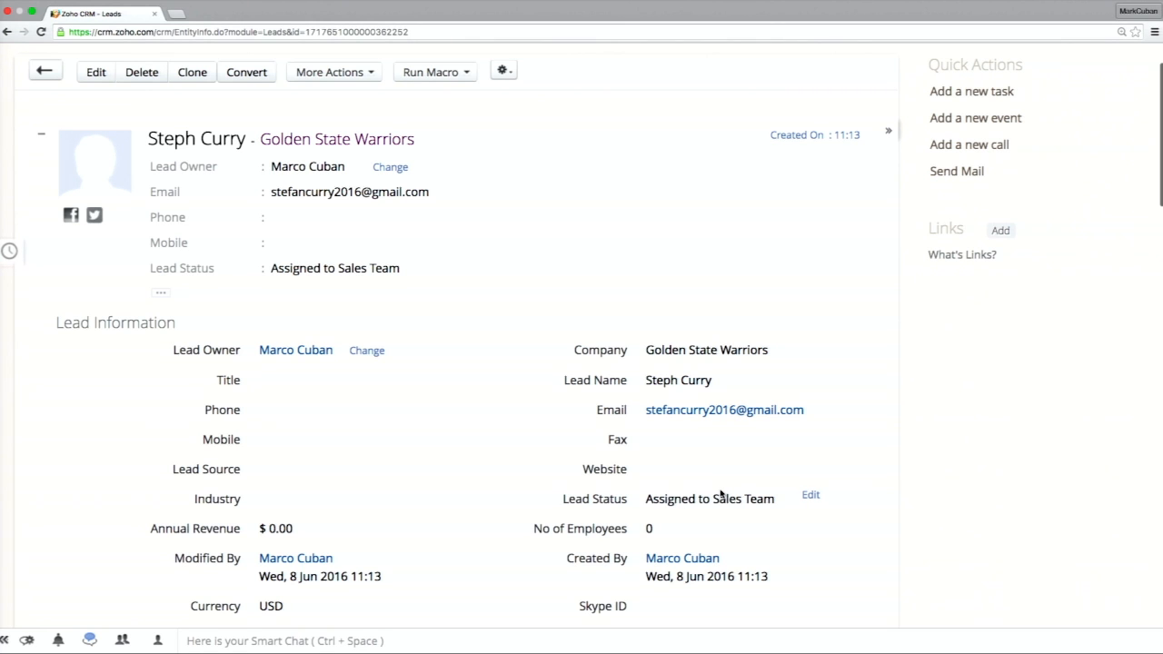
scroll(722, 495, down, 6)
scroll(722, 495, down, 12)
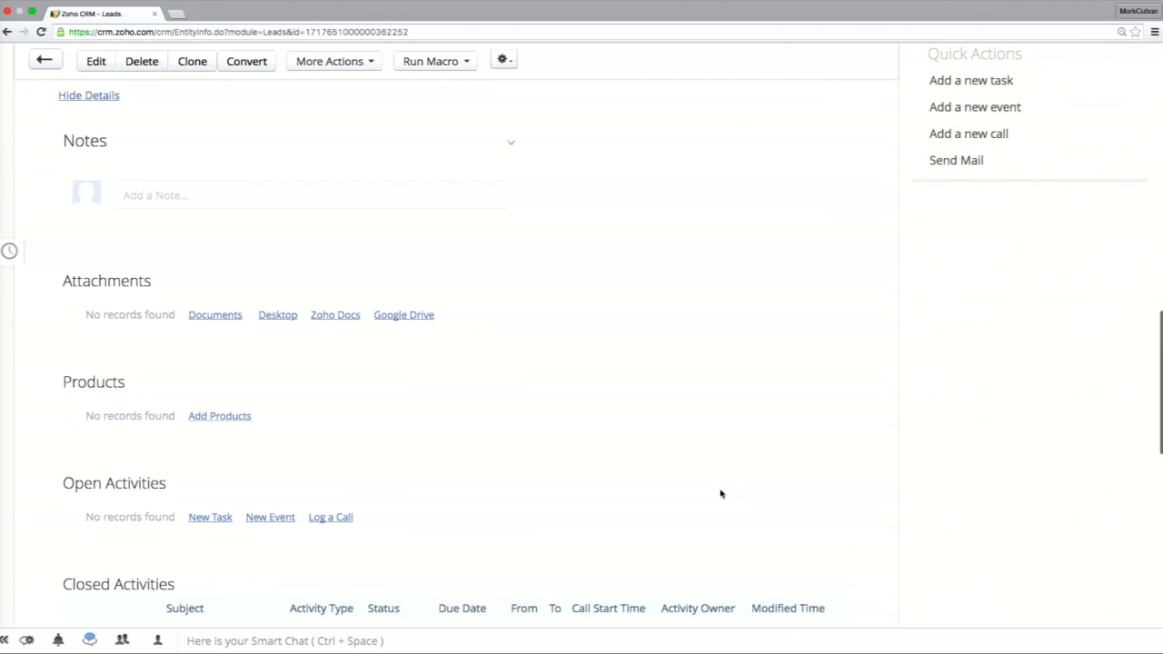
scroll(721, 494, down, 2)
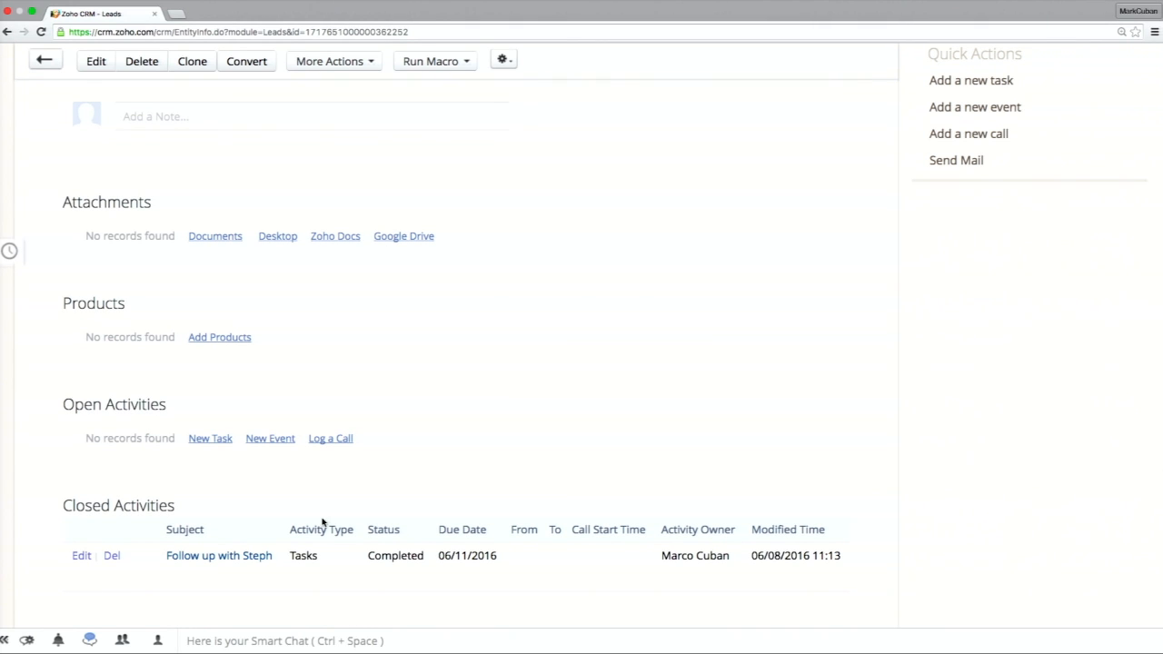
scroll(323, 525, down, 1)
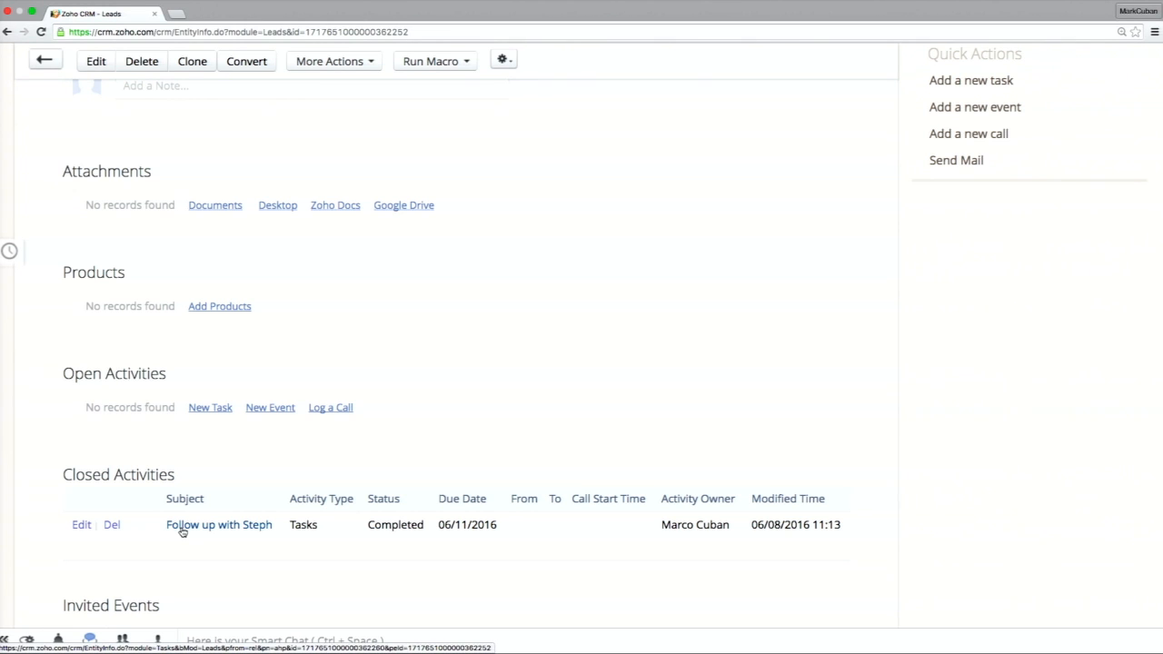
scroll(182, 532, down, 5)
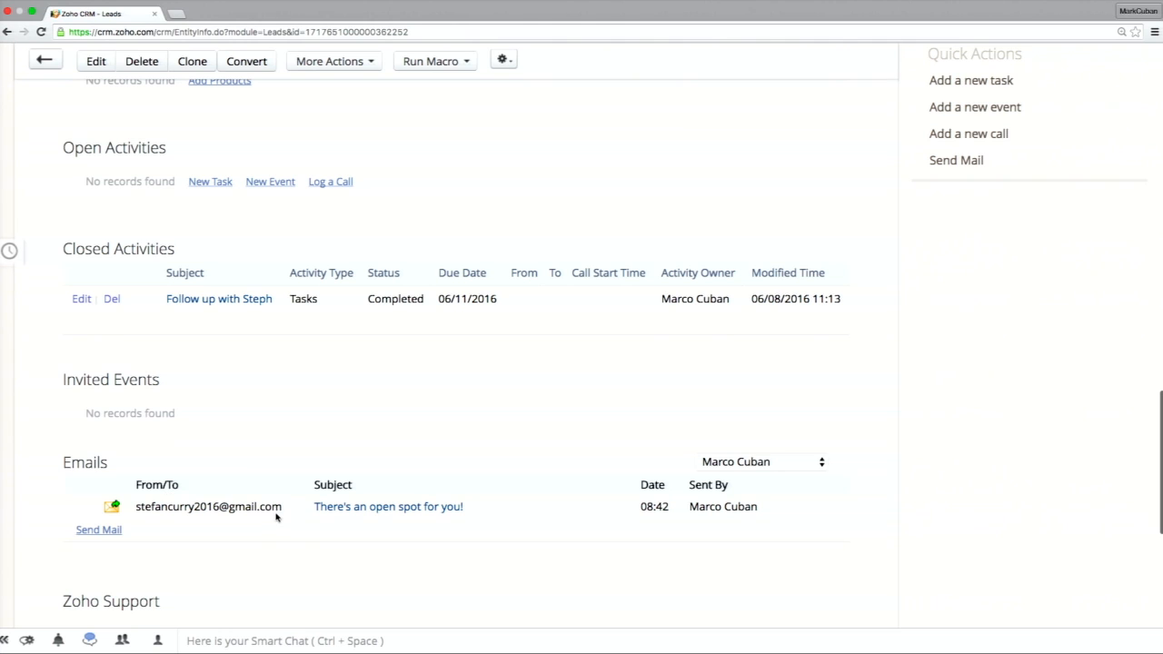
scroll(278, 511, down, 1)
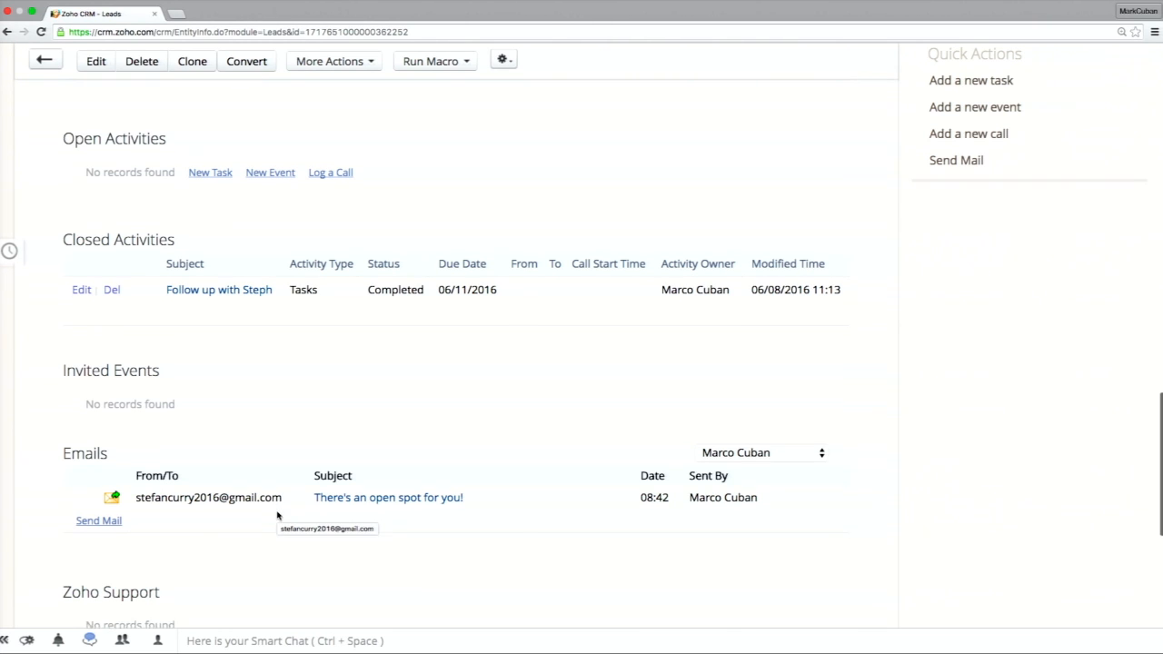
Show the lead's emails sent from CRM, read the Hello and Welcome message and close it.
click(705, 436)
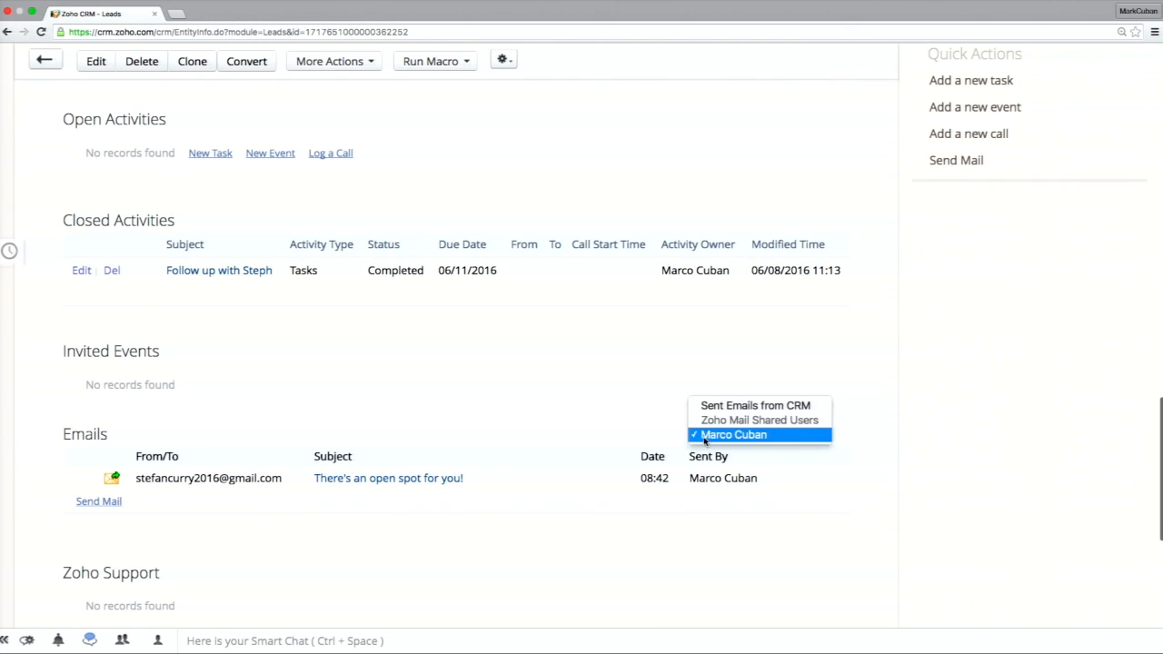
click(712, 406)
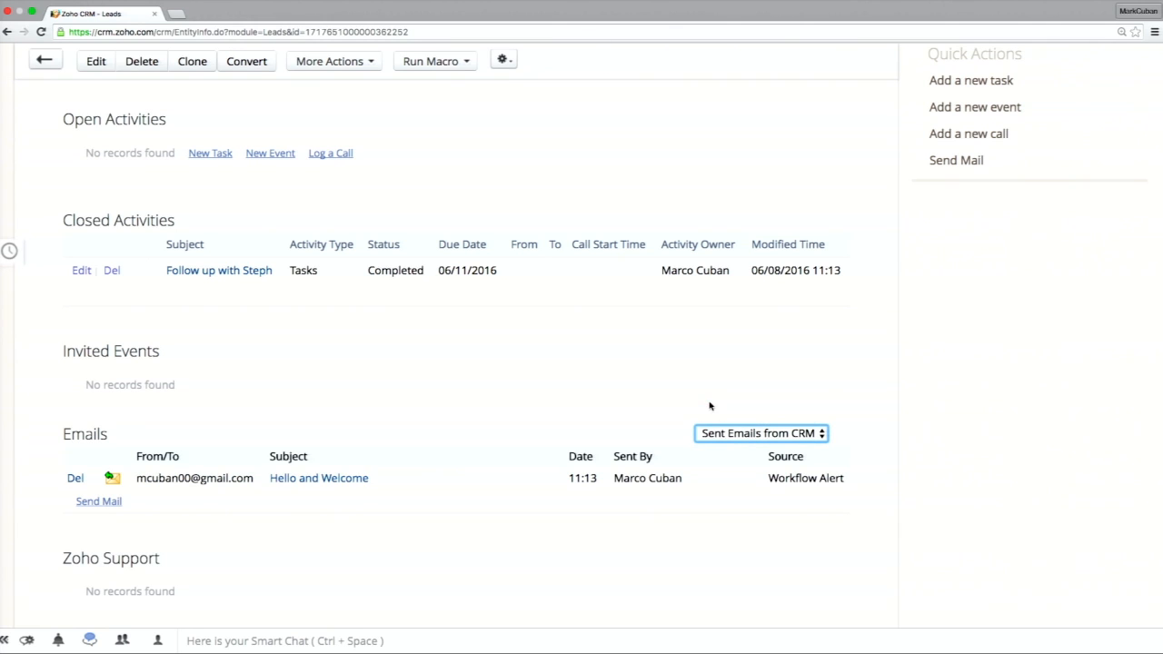
click(319, 478)
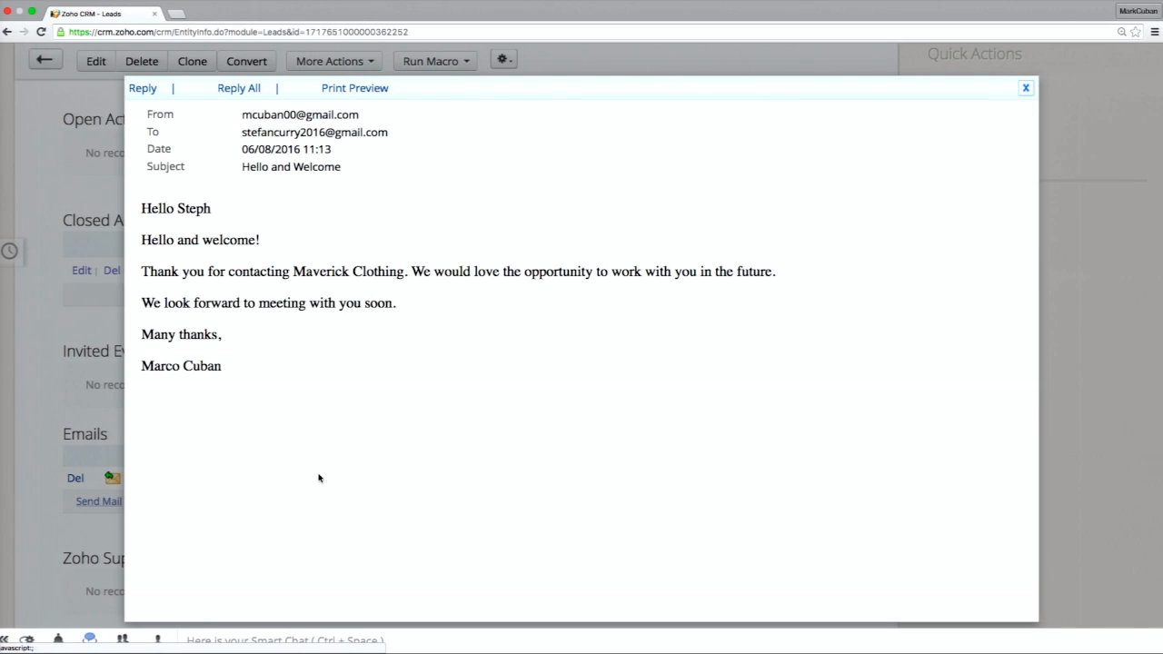
click(1025, 88)
Open the details of the New Lead Workflow rule from the automation setup.
scroll(970, 111, up, 15)
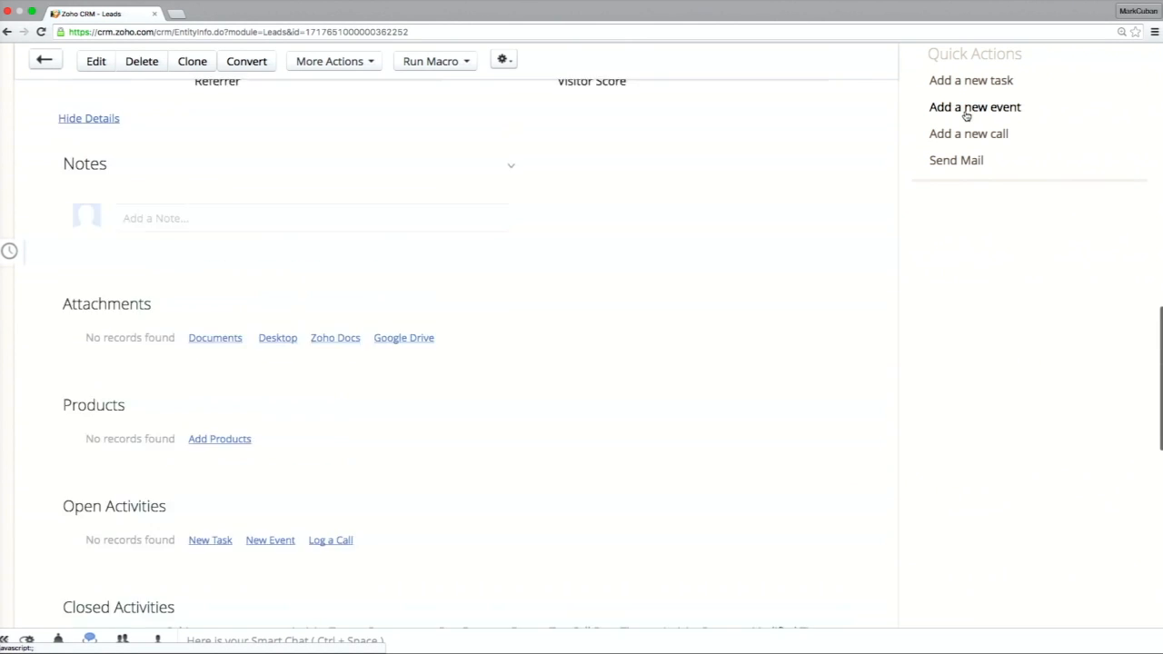
scroll(966, 116, up, 4)
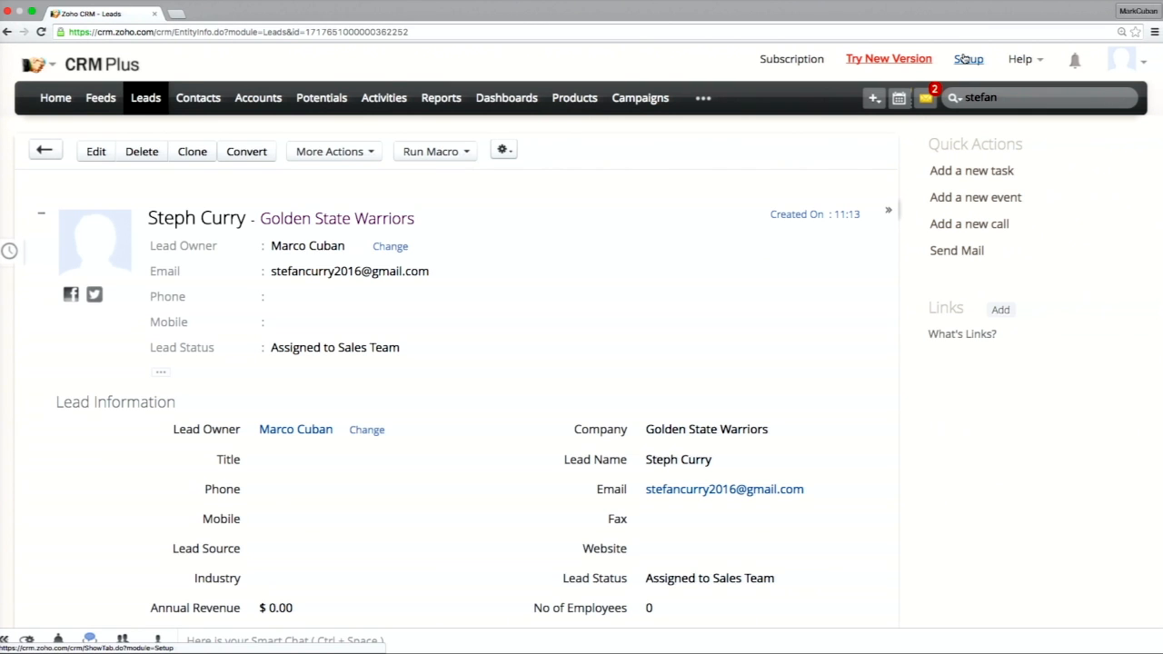
click(965, 58)
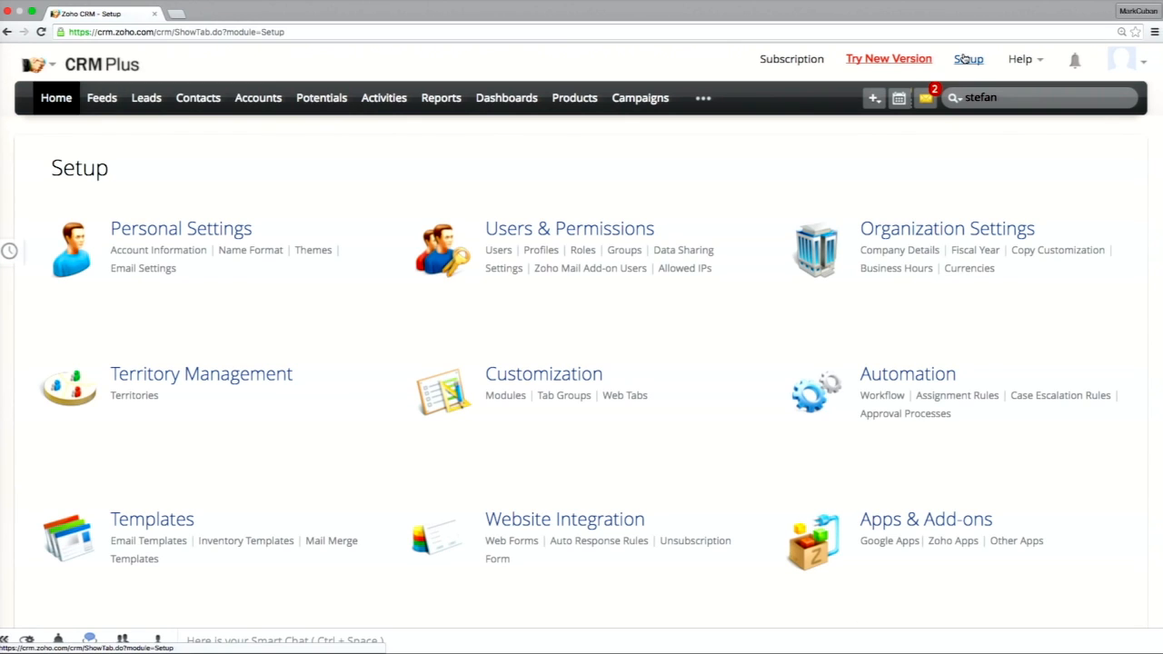
click(909, 374)
scroll(876, 367, down, 1)
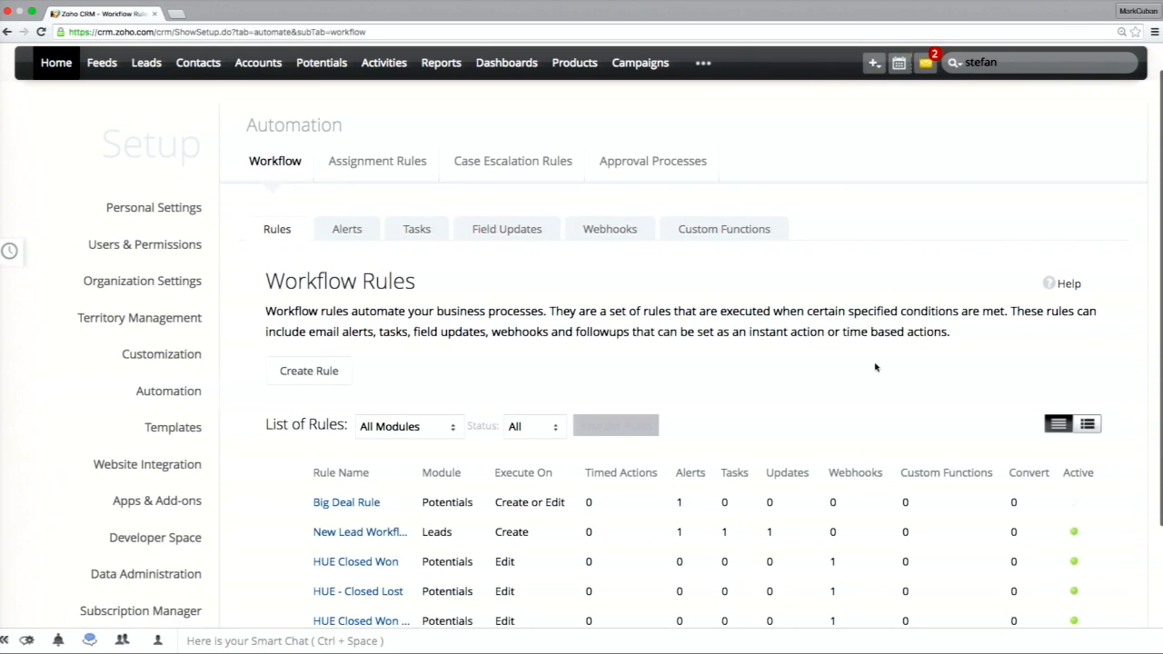
scroll(876, 367, down, 1)
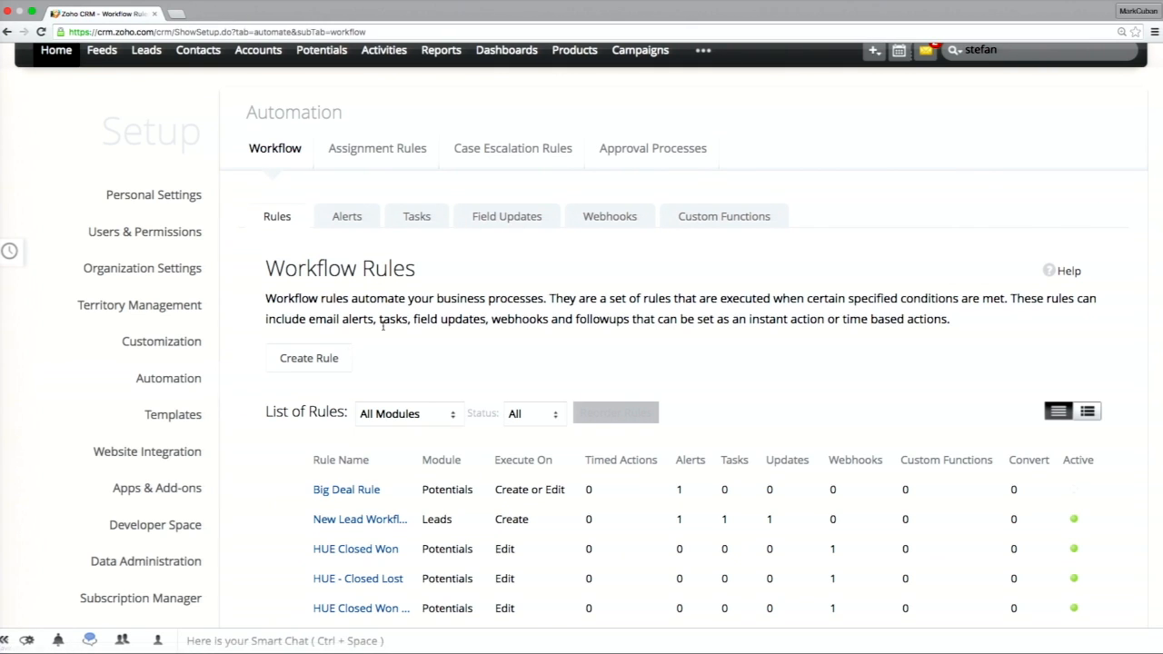
click(356, 520)
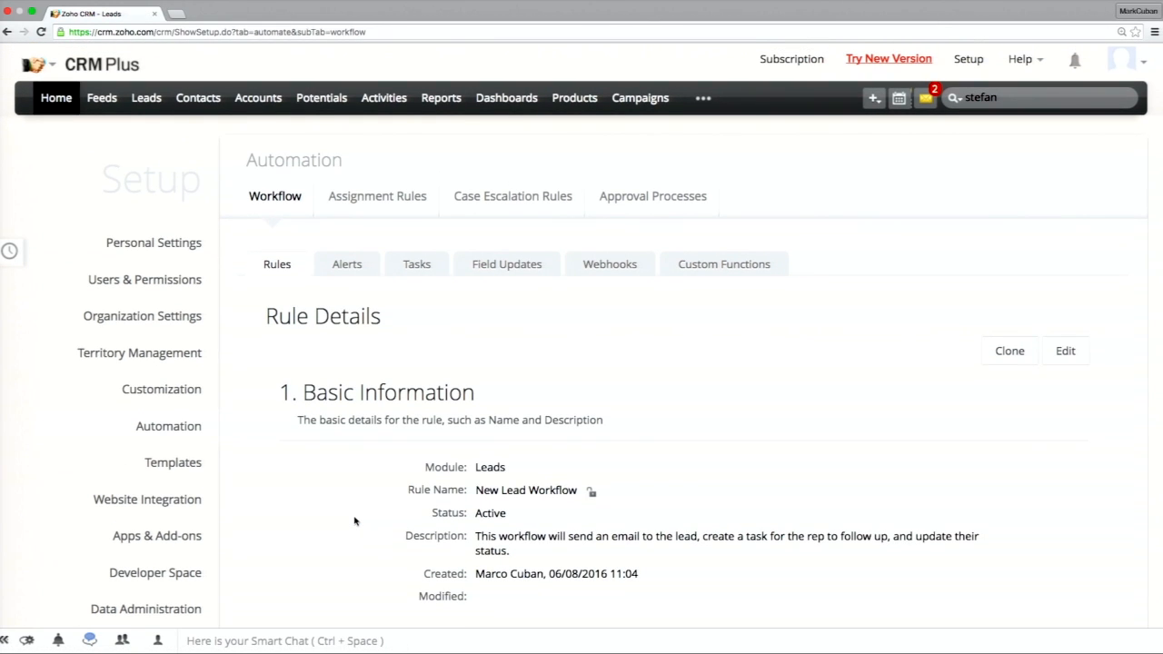
Examine the New Lead Workflow rule's basic information, criteria and instant actions for alerts, tasks and field updates.
scroll(356, 521, down, 1)
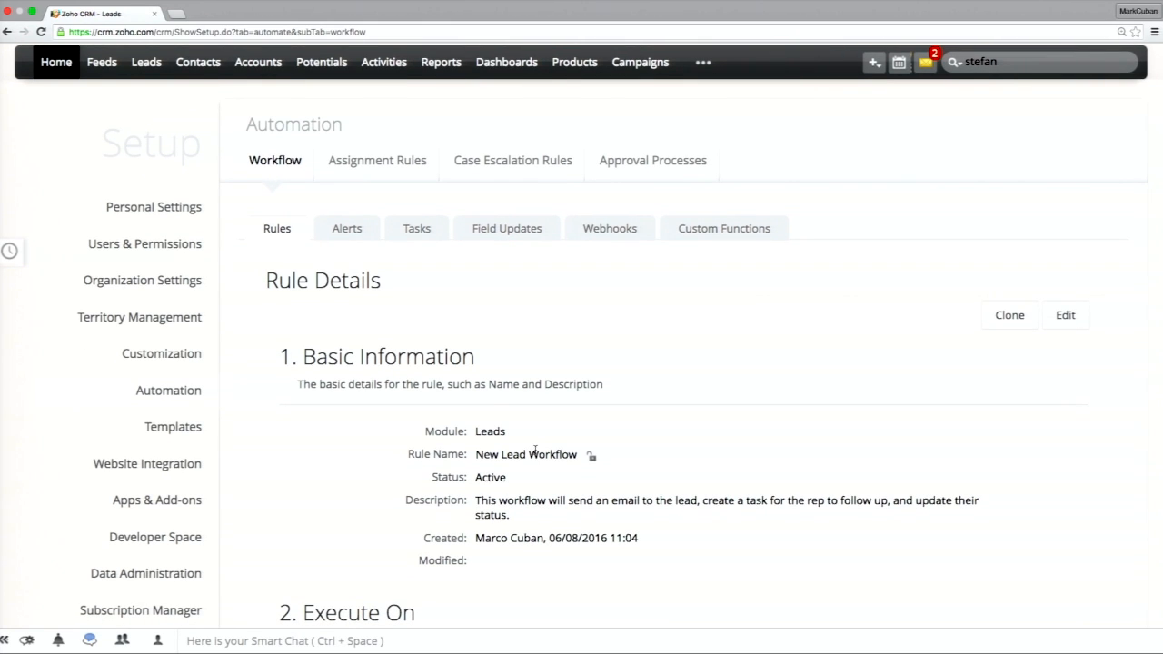
scroll(535, 451, up, 4)
scroll(535, 451, right, 2)
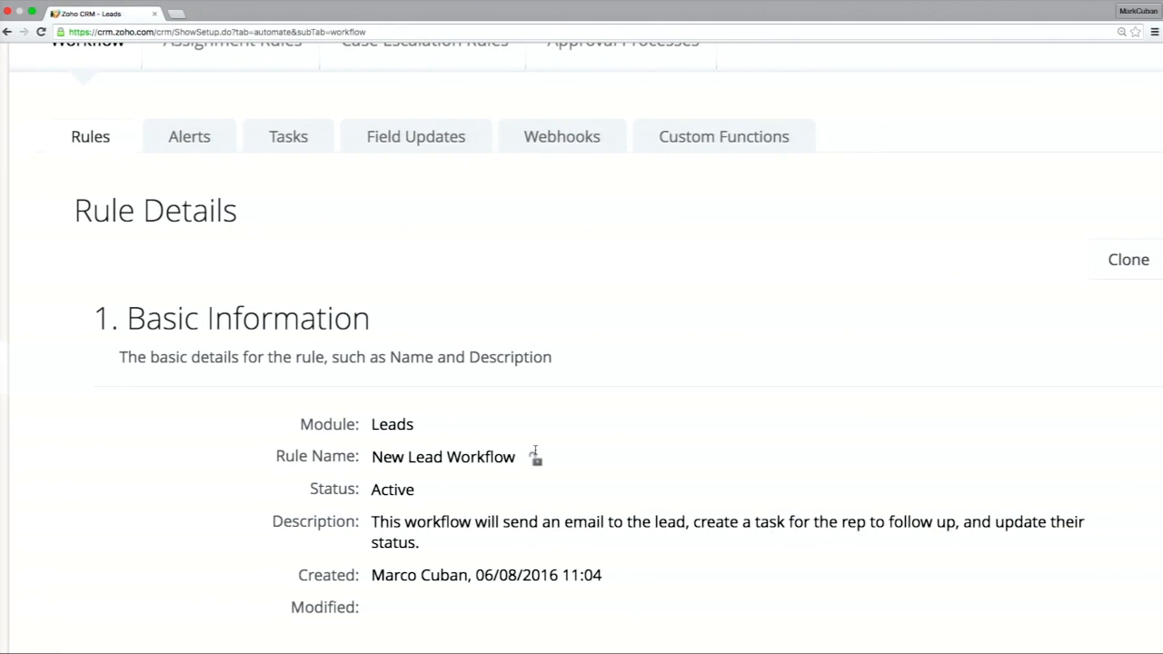
scroll(536, 451, down, 5)
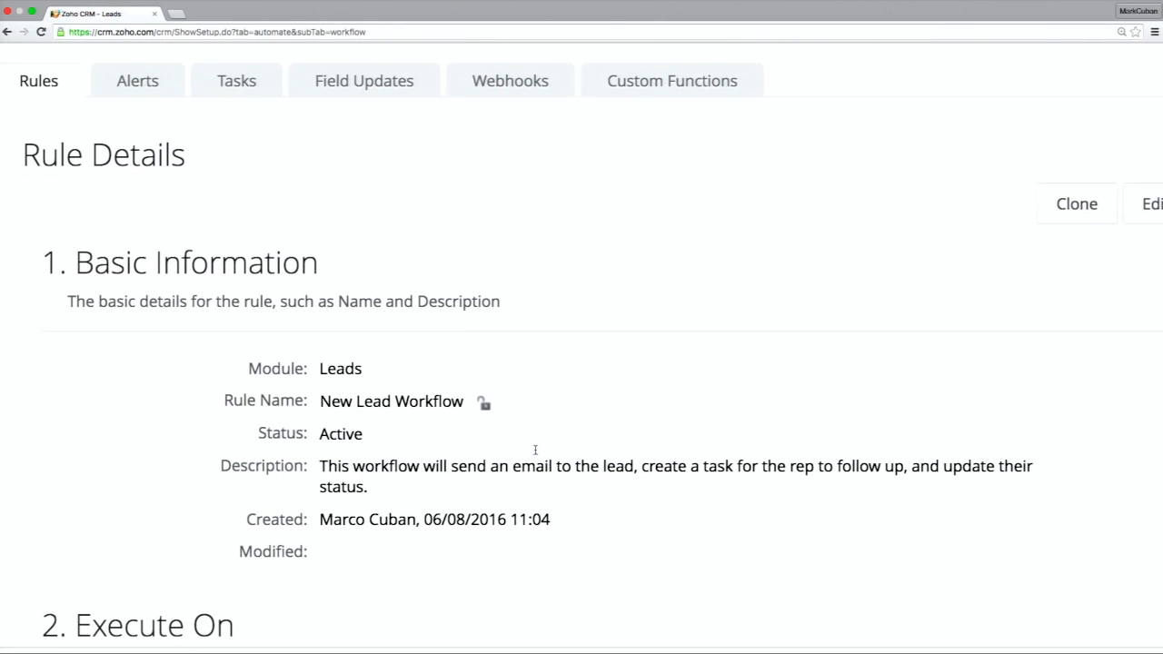
scroll(535, 454, down, 10)
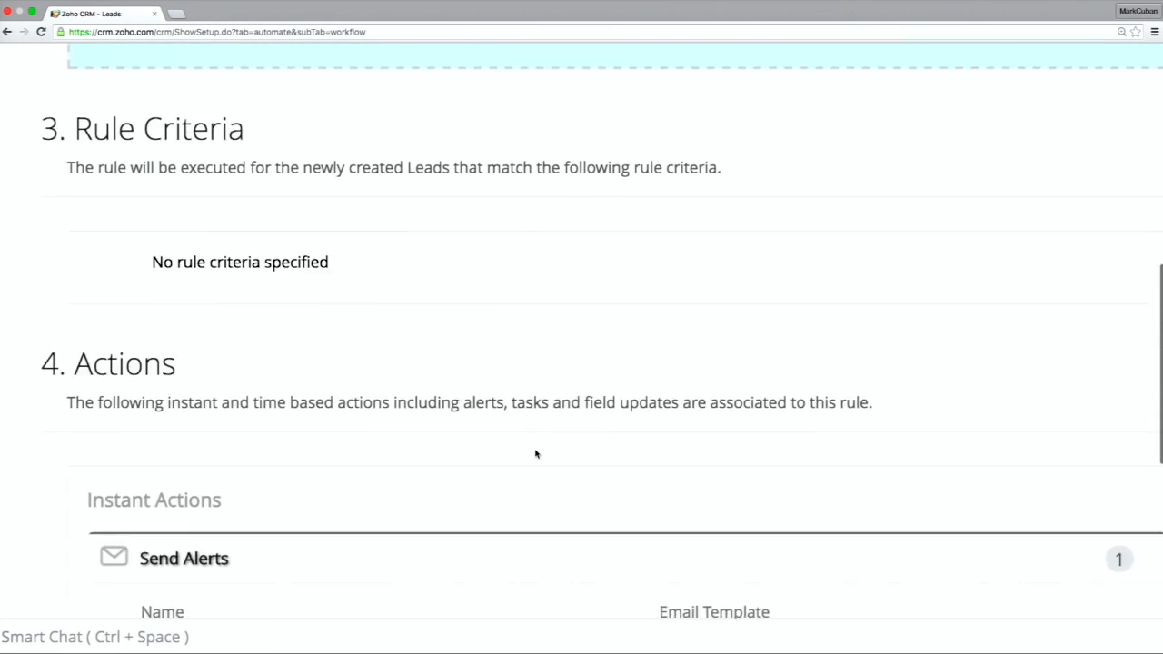
scroll(535, 454, down, 3)
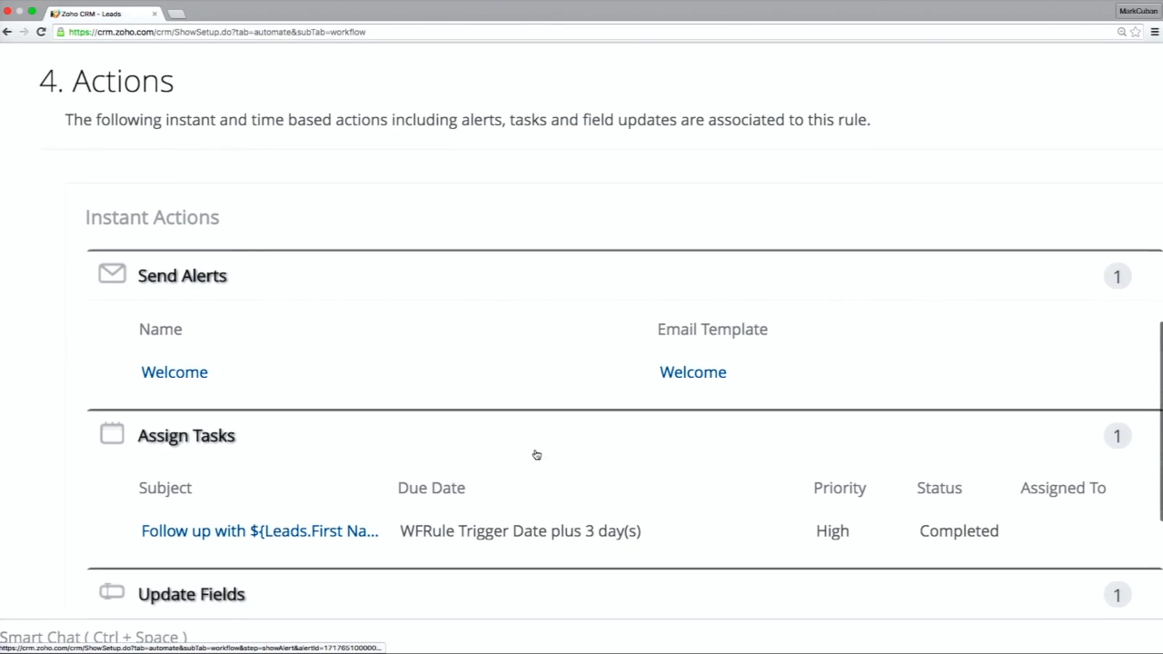
scroll(536, 454, down, 3)
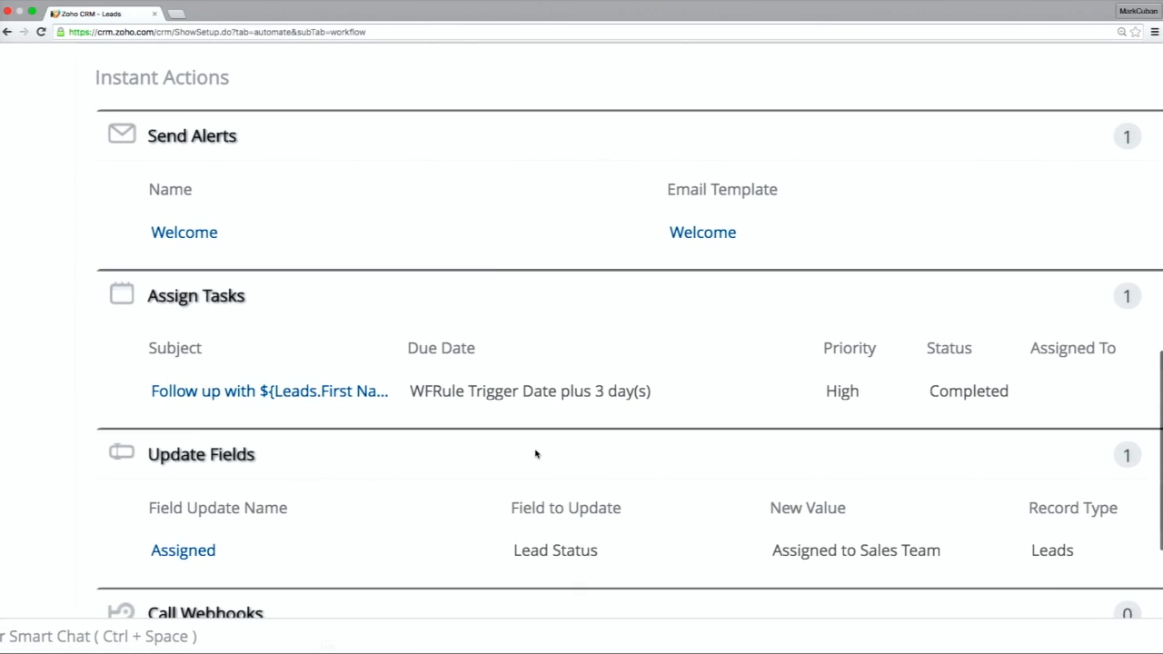
scroll(536, 455, right, 1)
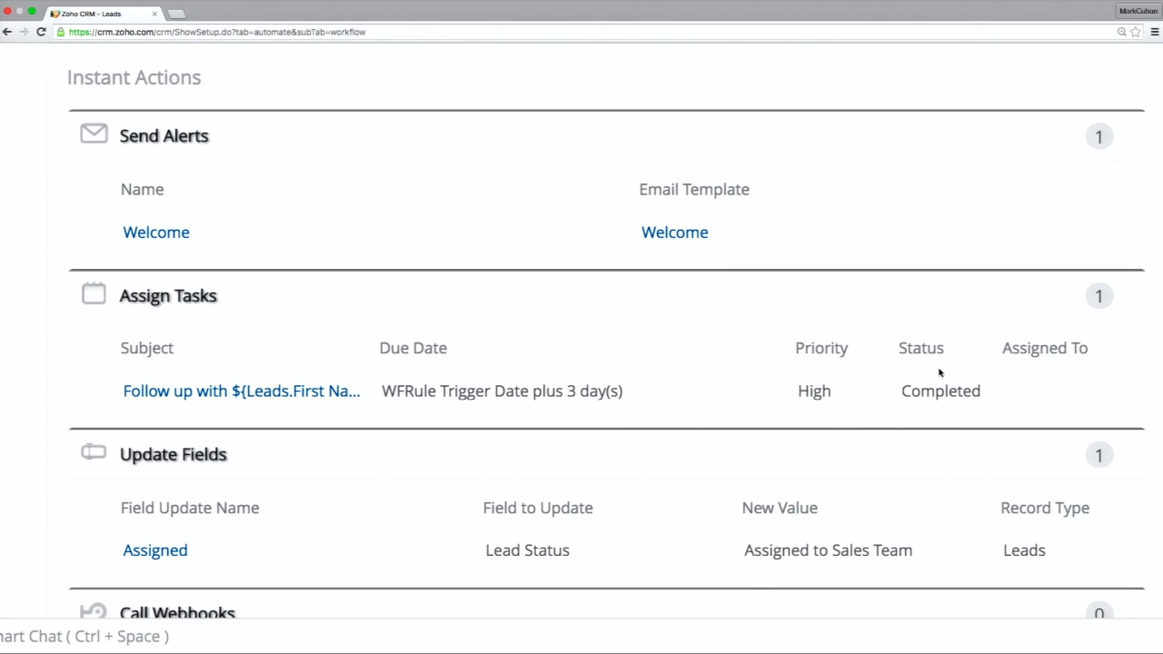
scroll(940, 372, up, 15)
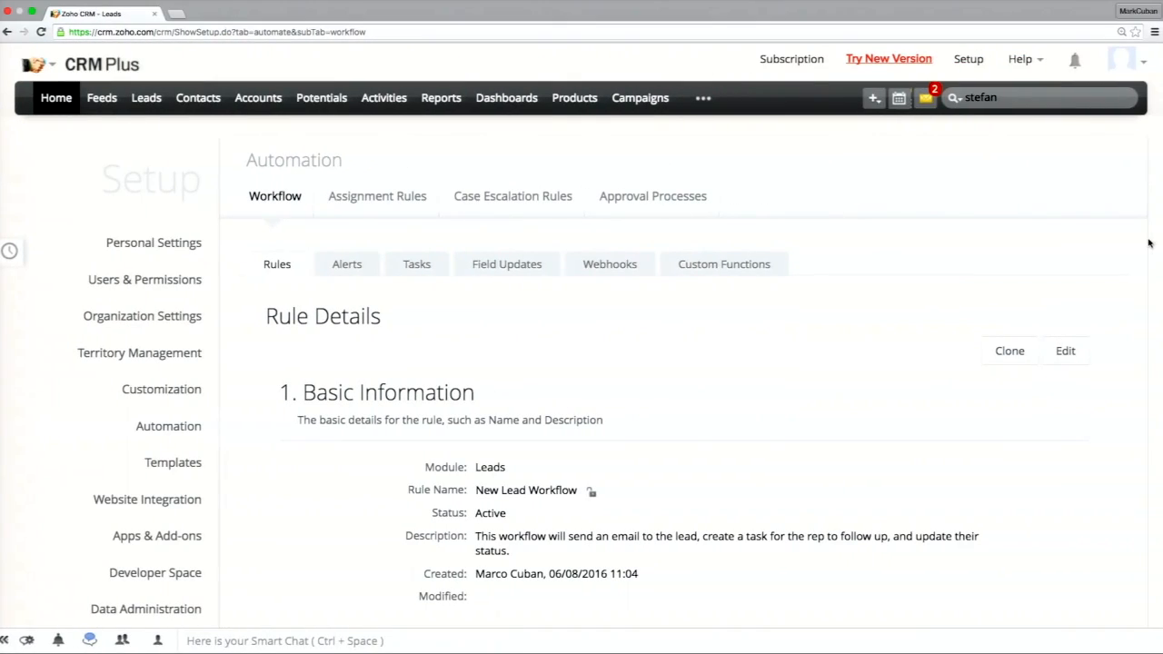
Return to the automation setup and start creating a new workflow rule.
click(968, 63)
click(929, 377)
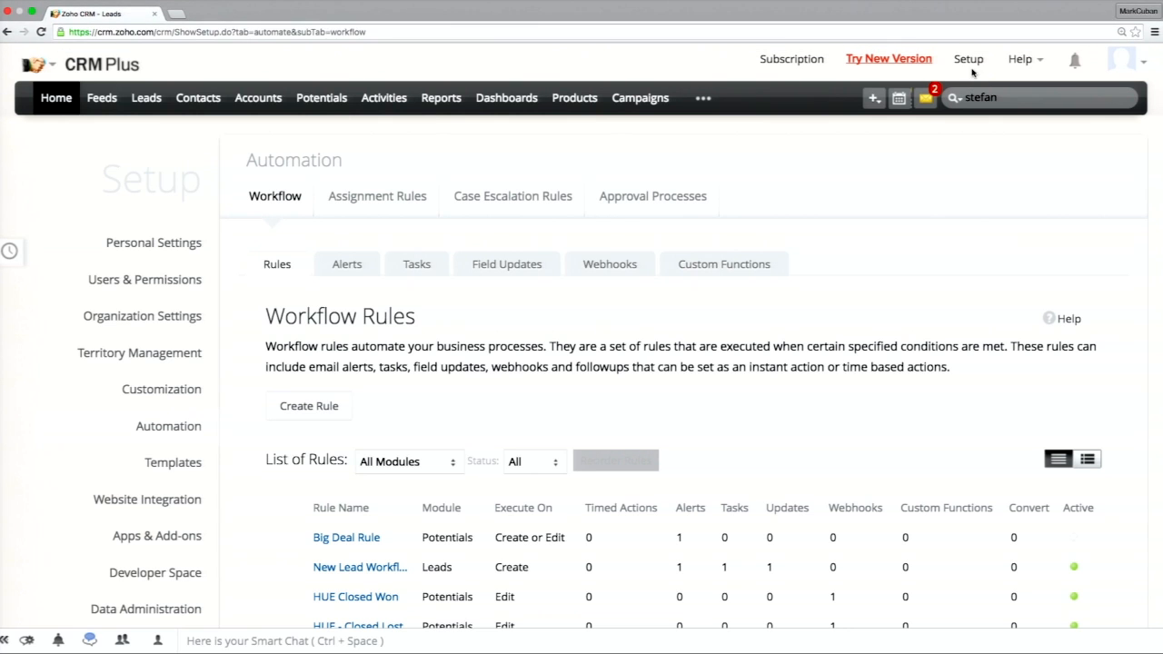
click(969, 60)
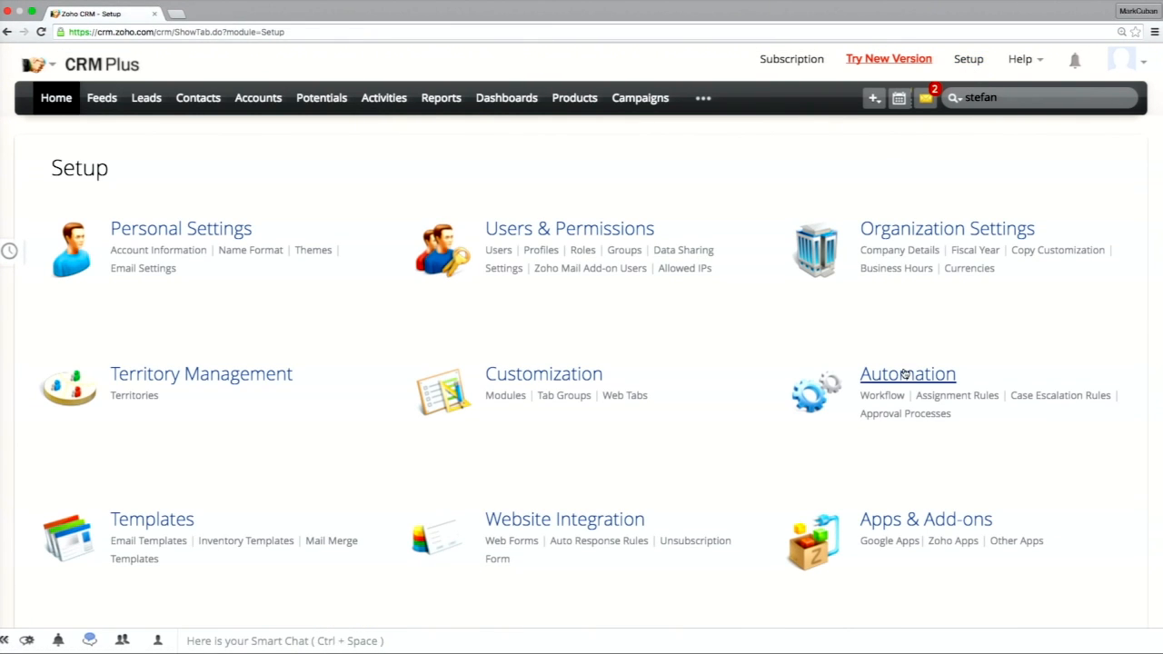
double_click(882, 375)
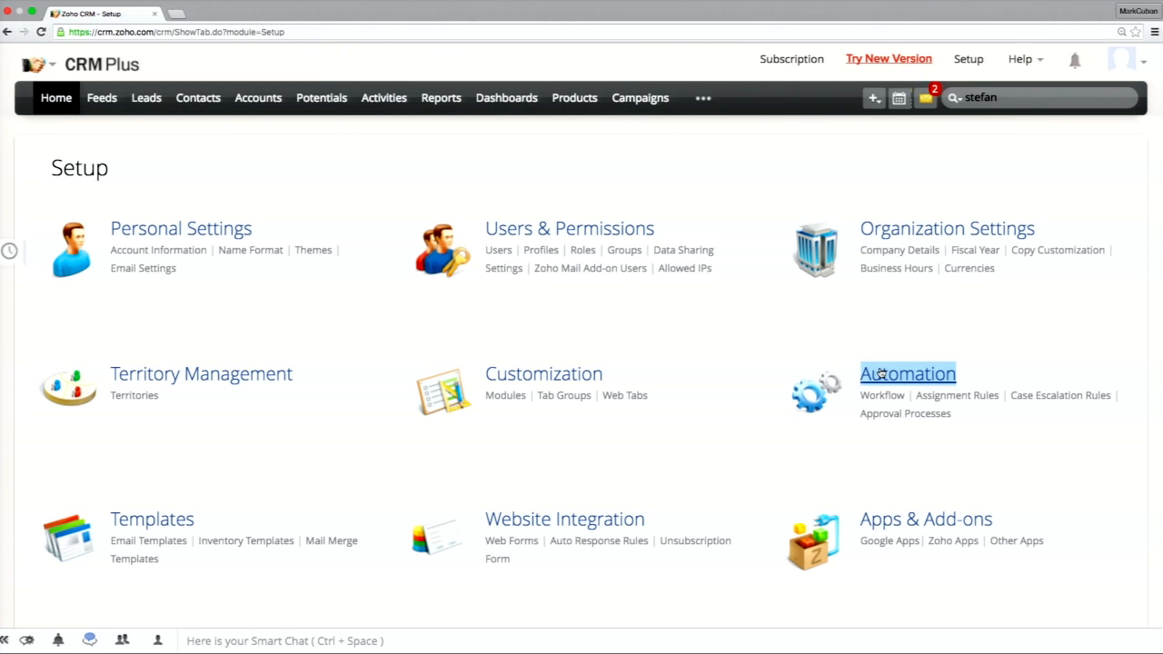
click(318, 401)
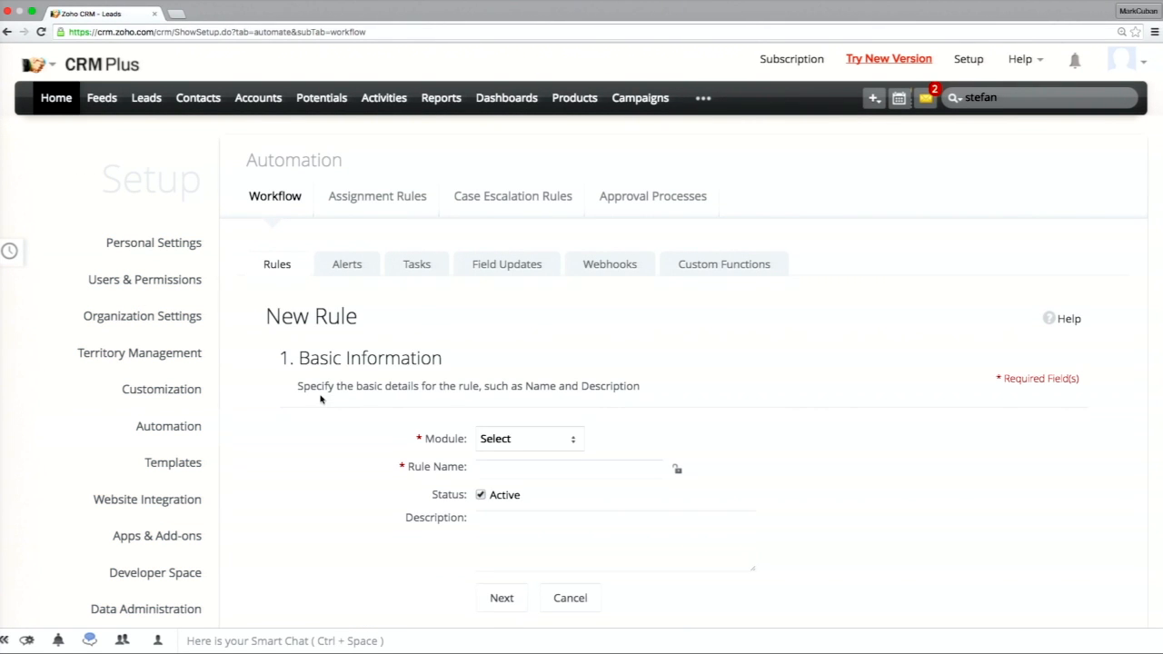
Set the new rule's module to Leads, name it Lebron's Workflow and continue to the rule trigger.
scroll(435, 380, down, 3)
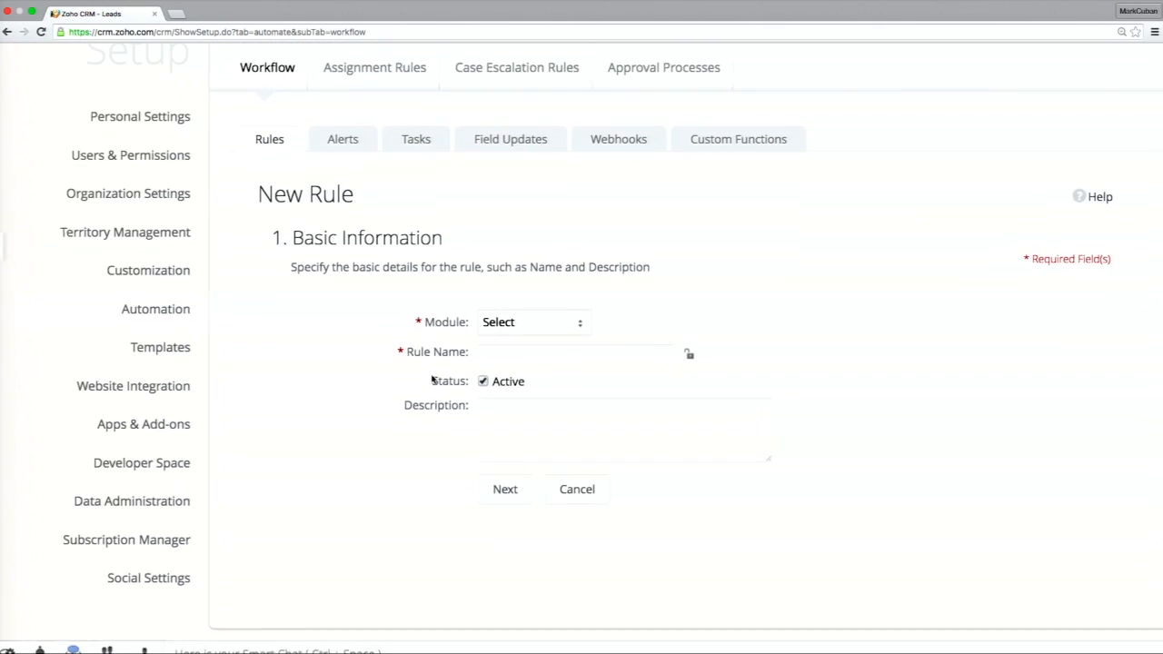
click(501, 323)
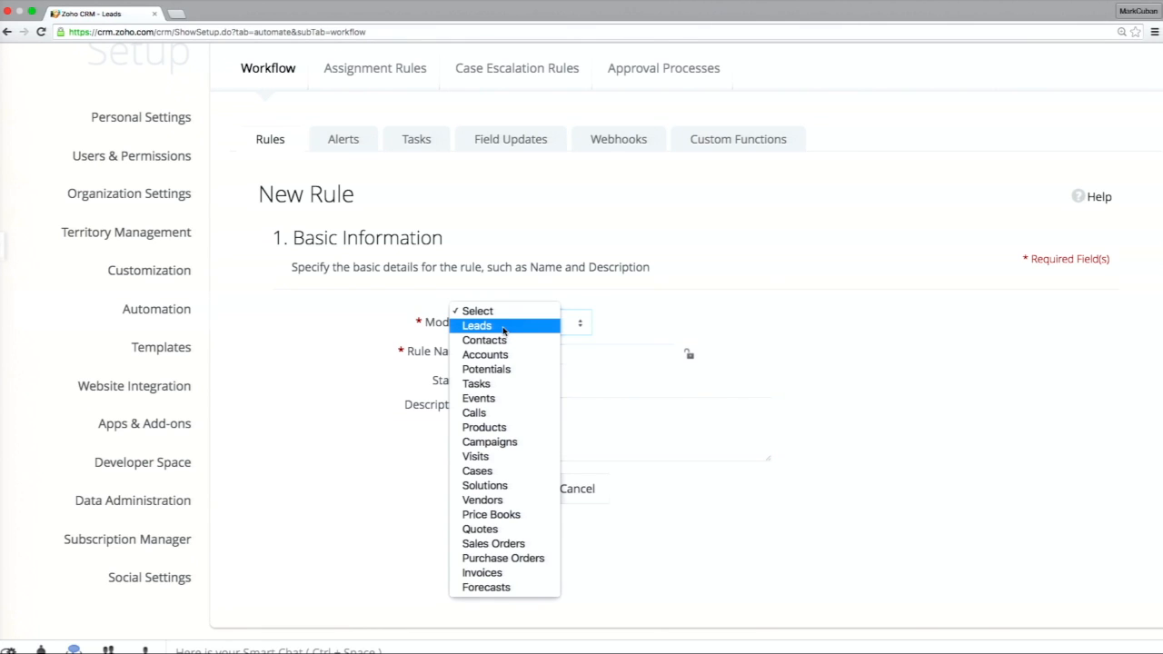
click(503, 328)
click(506, 352)
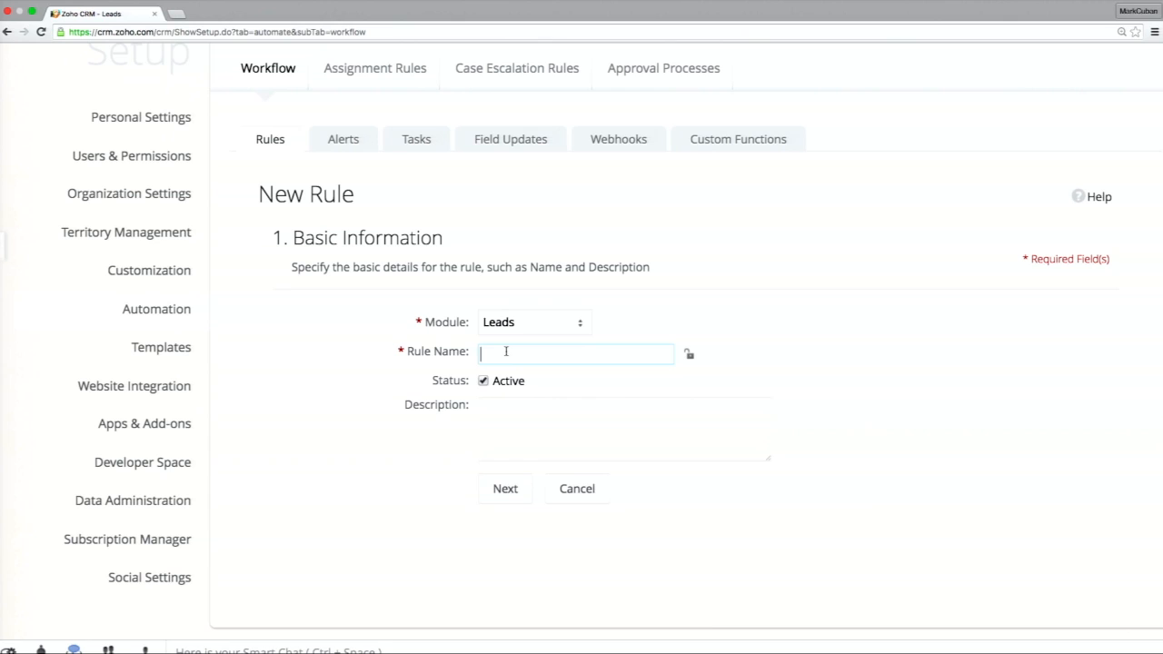
text(Lebron's Workflow)
key(Tab)
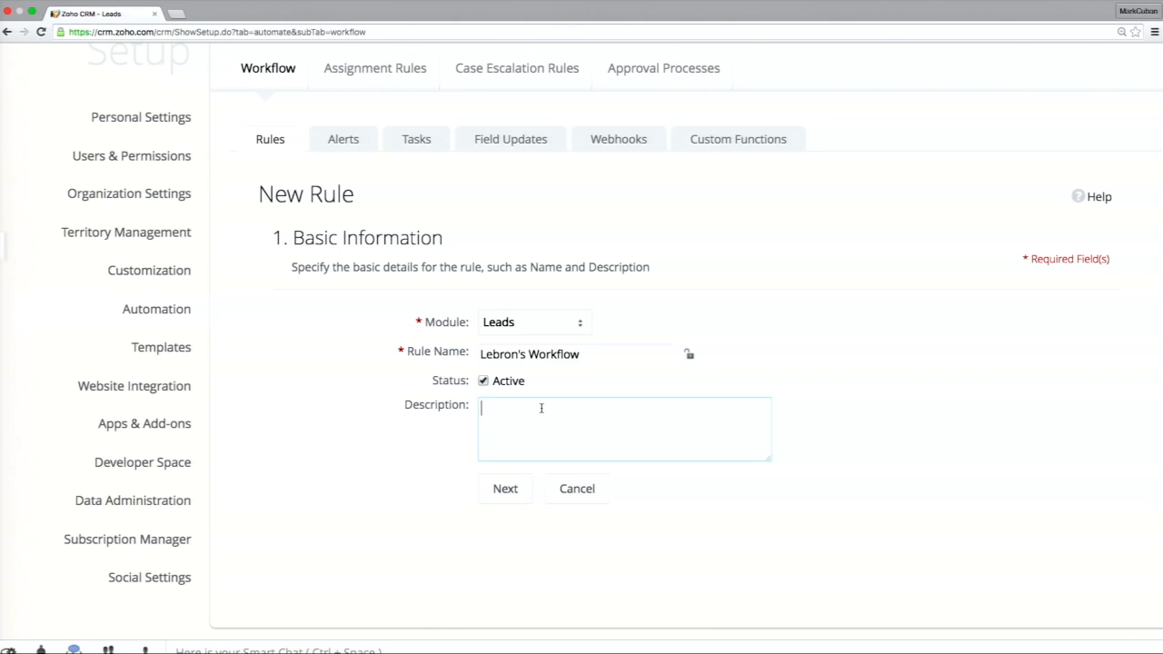
click(495, 496)
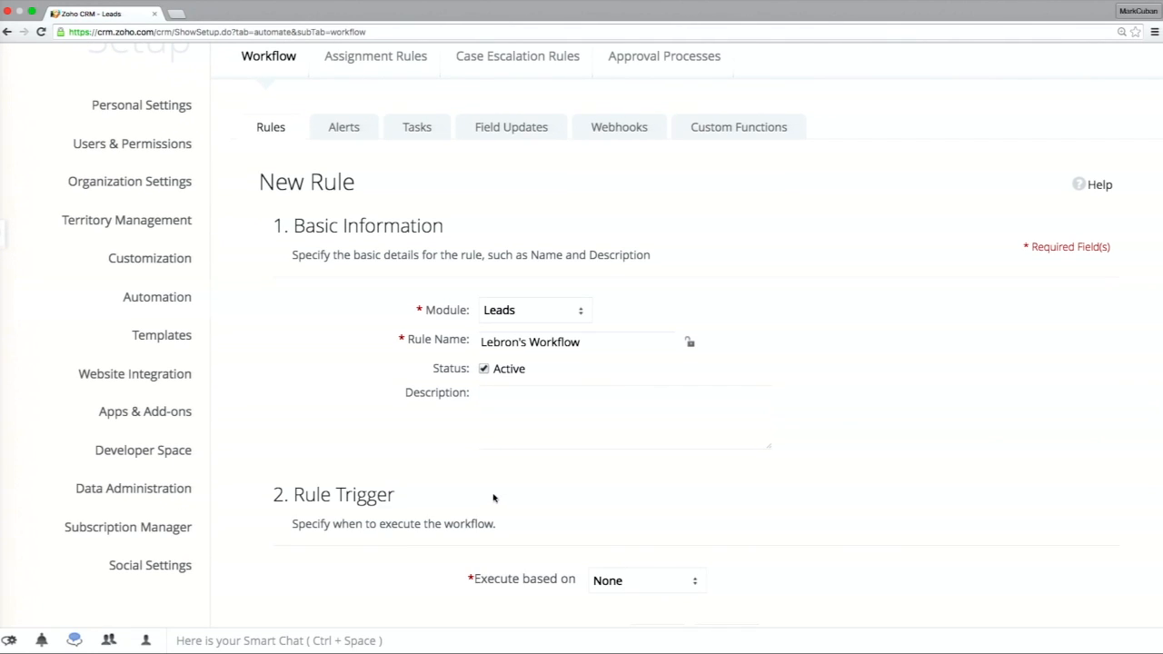
Execute the rule on a record action of type Create, and proceed to the actions without entering any rule criteria.
scroll(514, 491, down, 5)
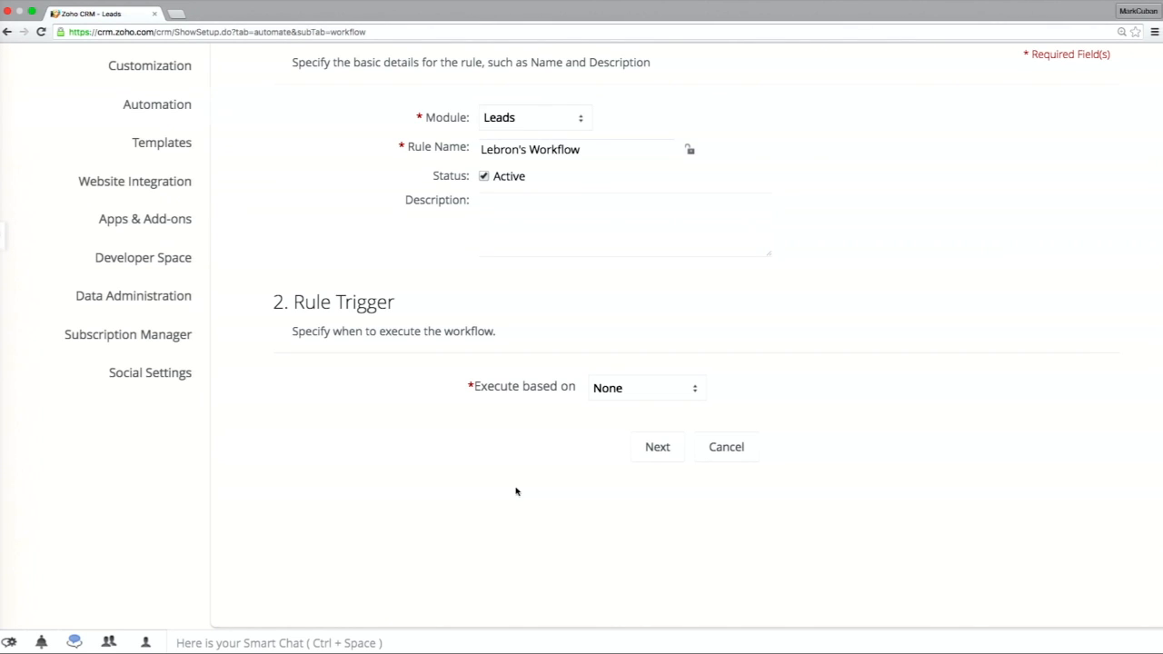
click(624, 400)
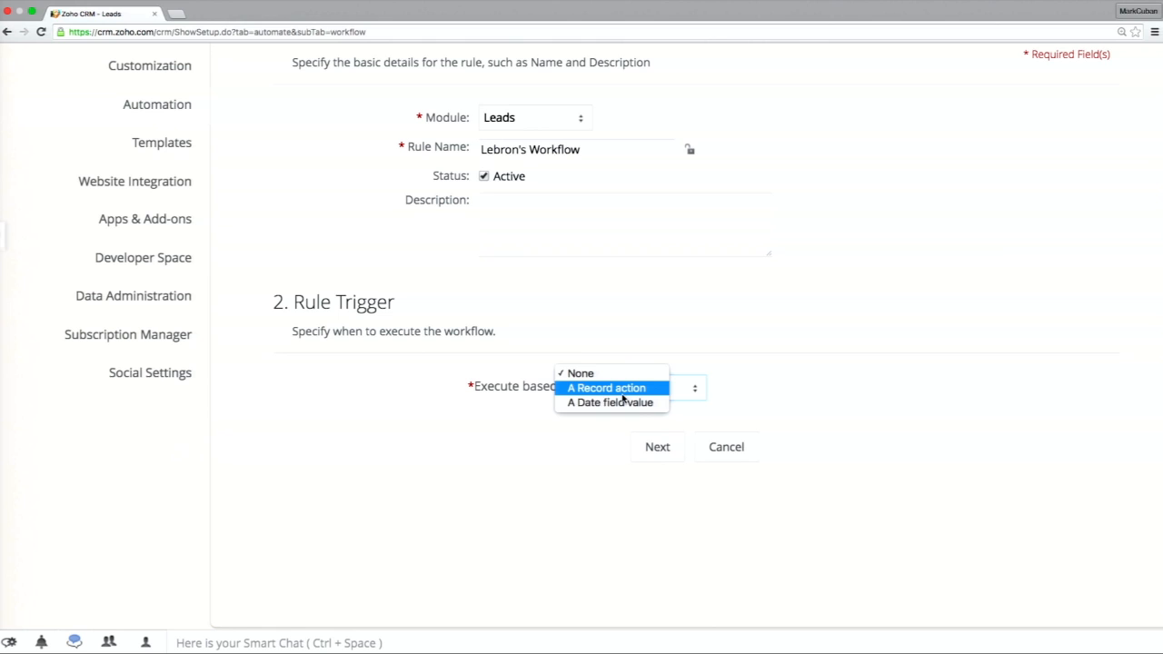
click(622, 392)
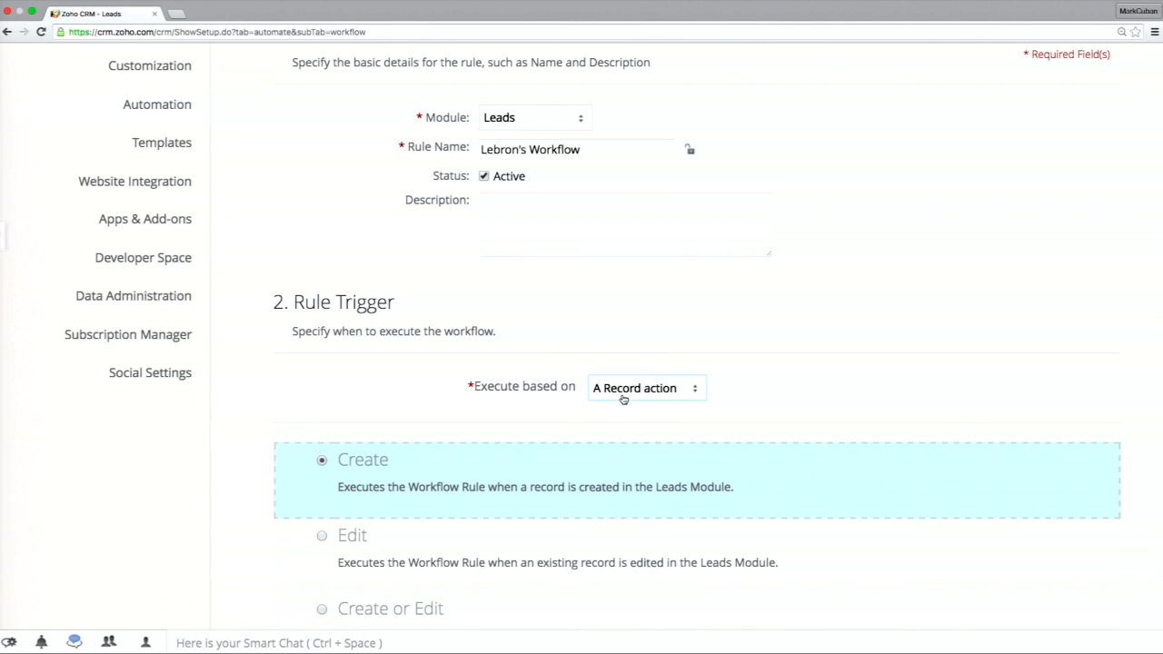
scroll(623, 398, down, 5)
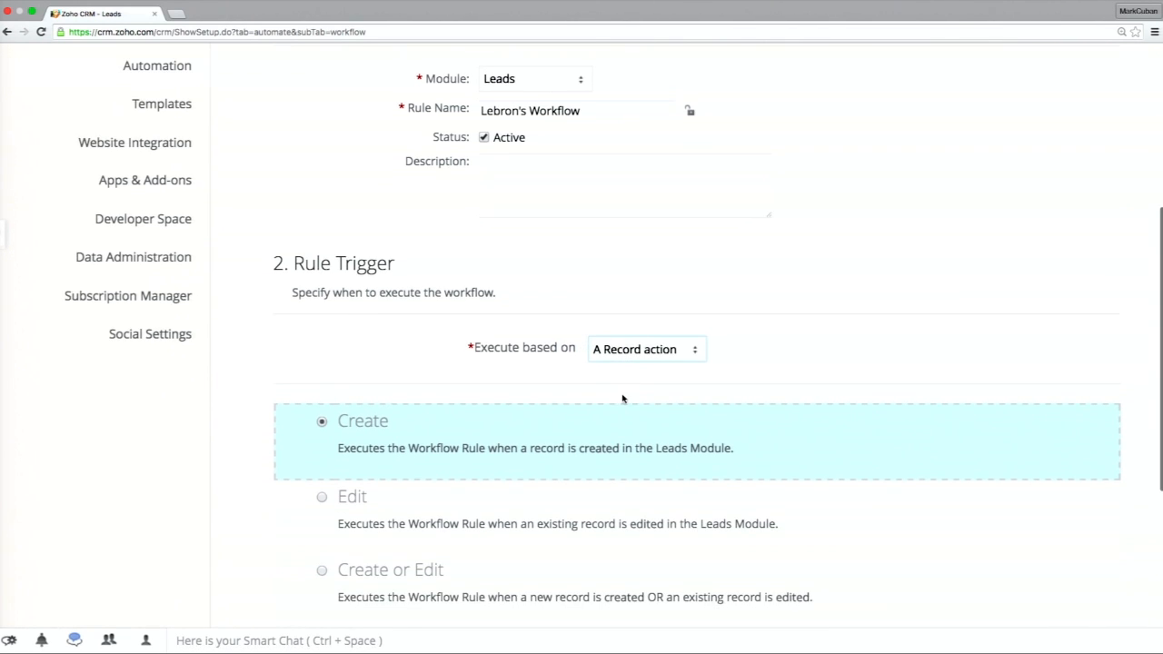
scroll(623, 398, down, 1)
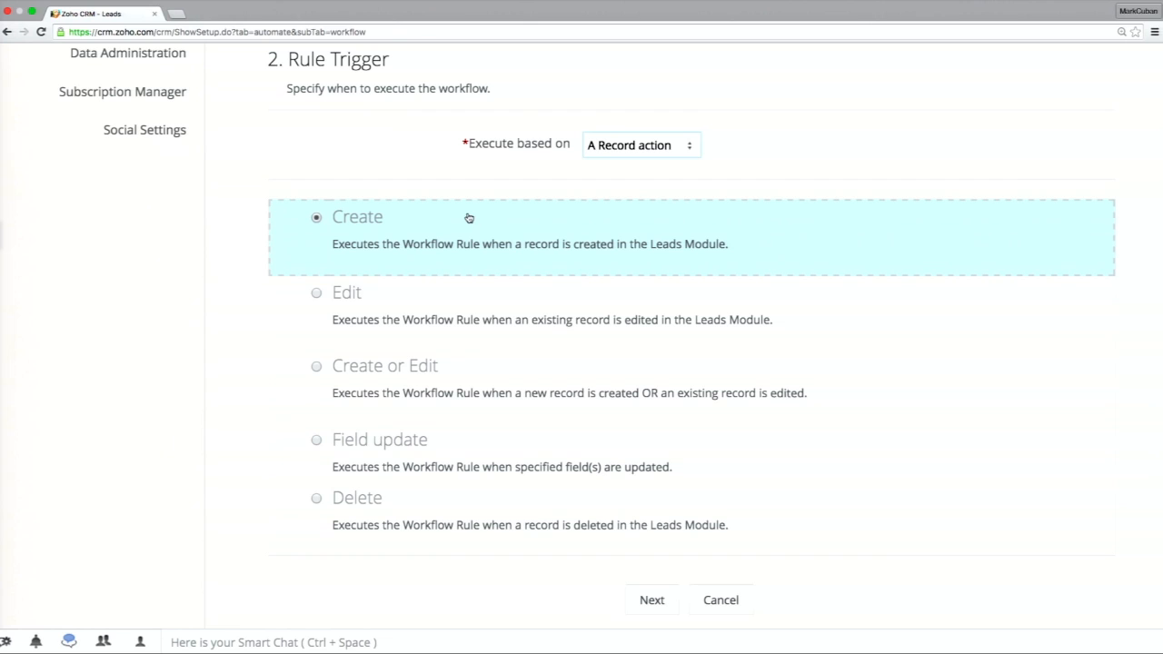
click(649, 600)
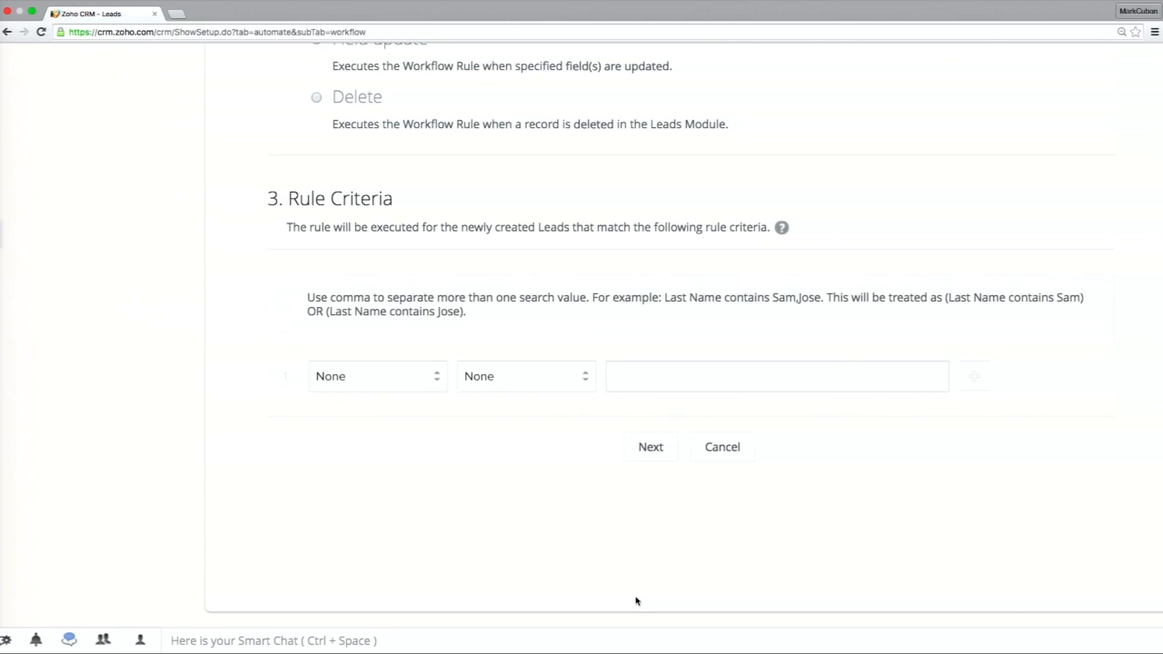
click(648, 454)
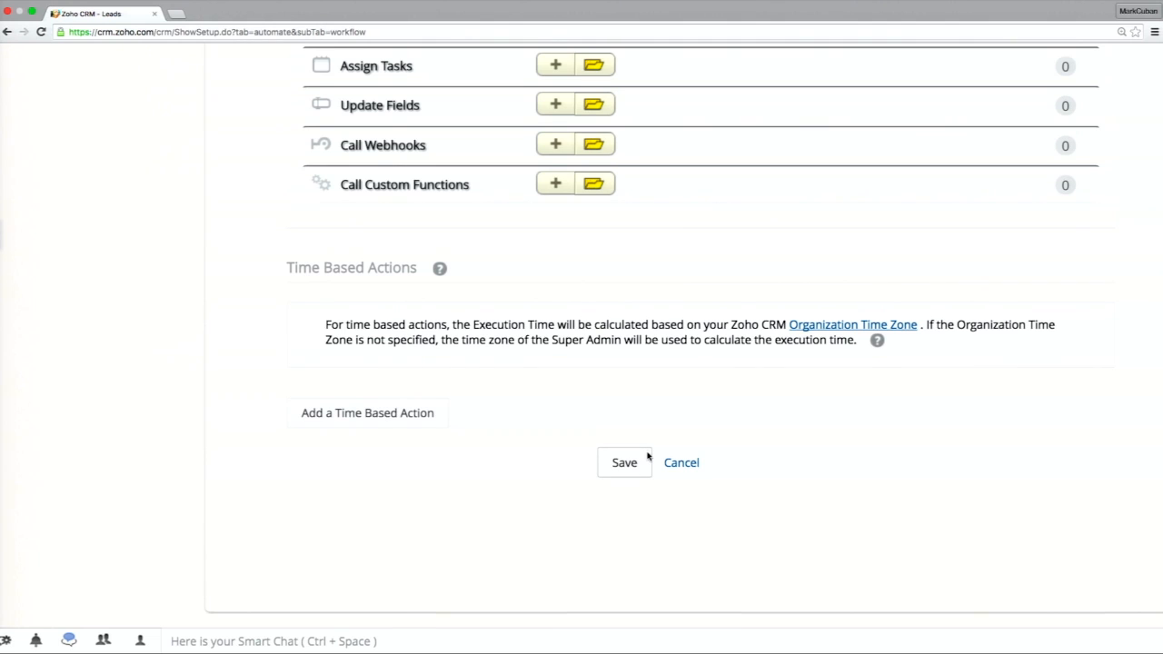
Add a new alert named New Lead Email to the rule's instant actions.
scroll(649, 456, up, 3)
scroll(648, 457, up, 1)
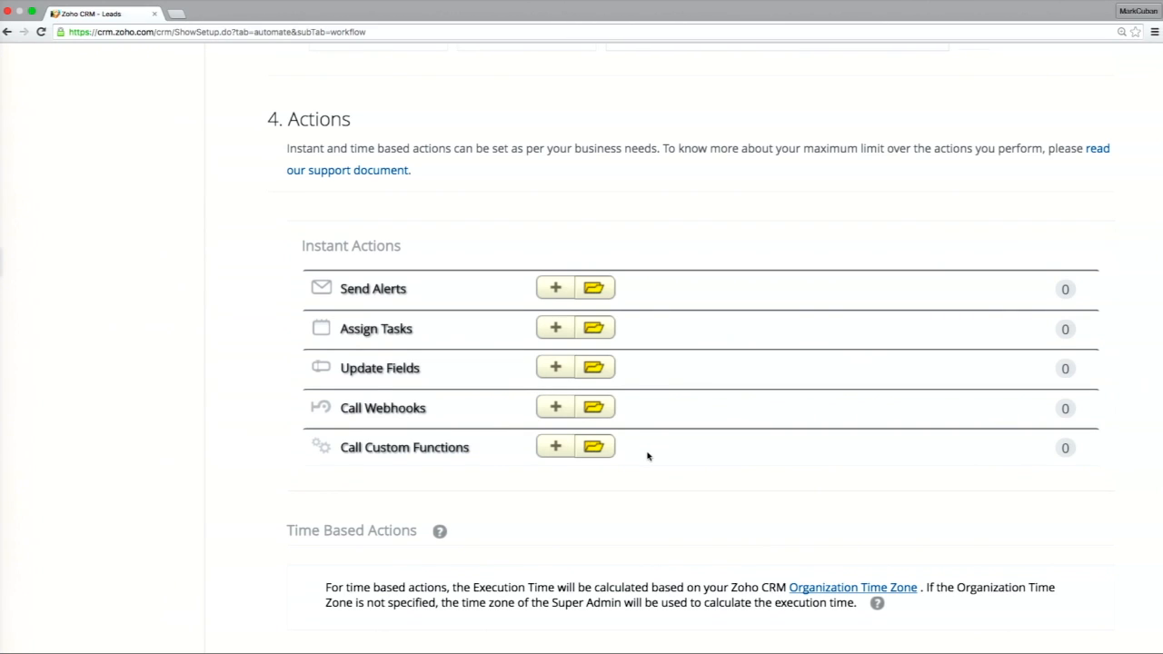
click(561, 296)
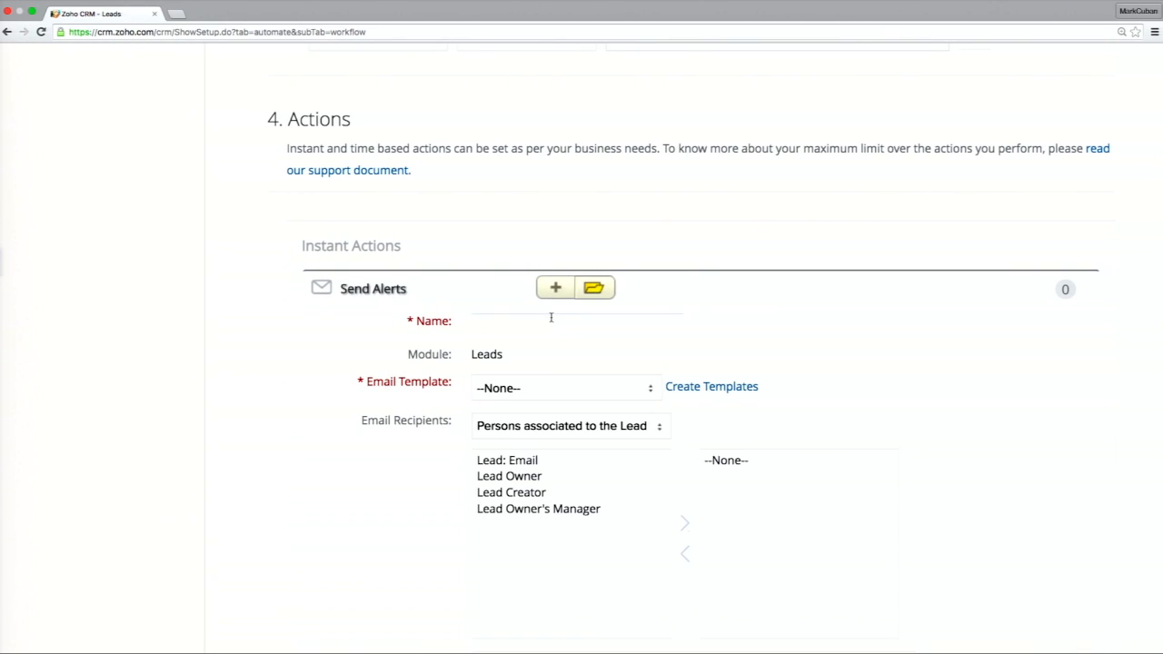
click(552, 316)
text(New Lead Email)
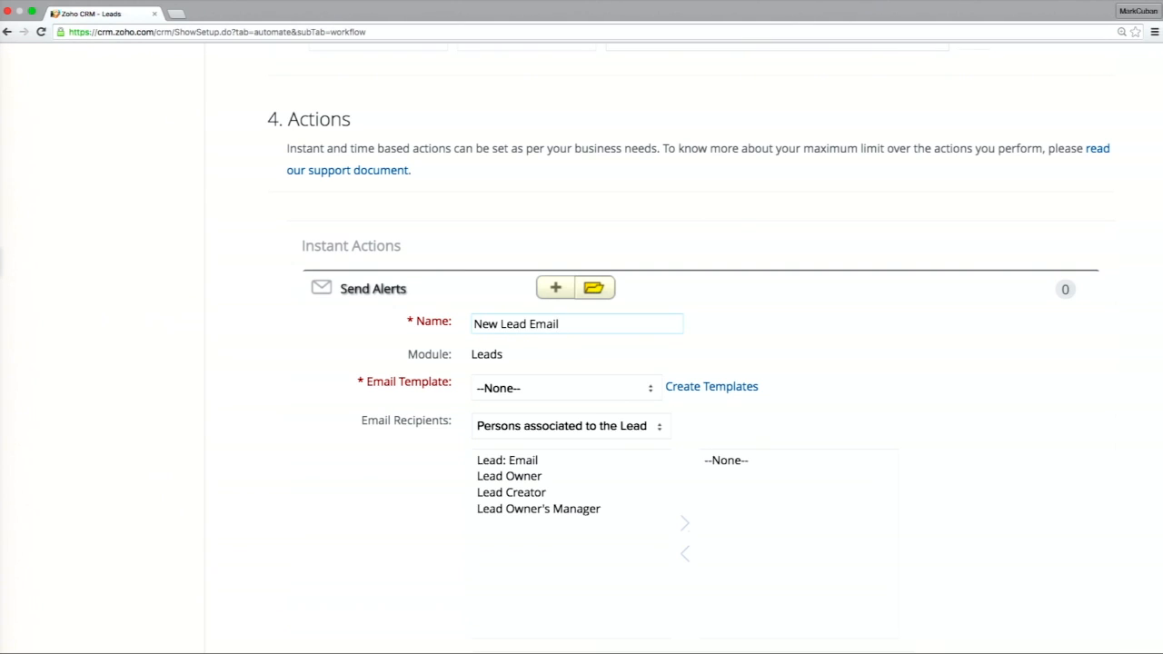
Check the email templates available for the alert and open the form for creating a new one.
click(578, 381)
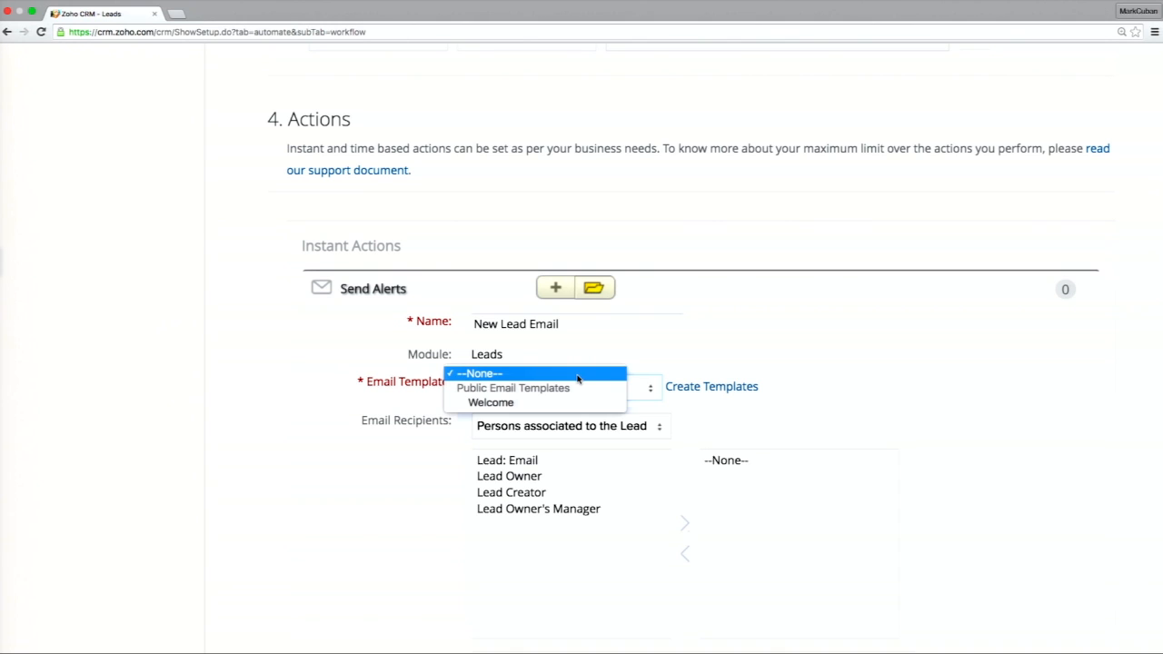
click(720, 388)
click(720, 388)
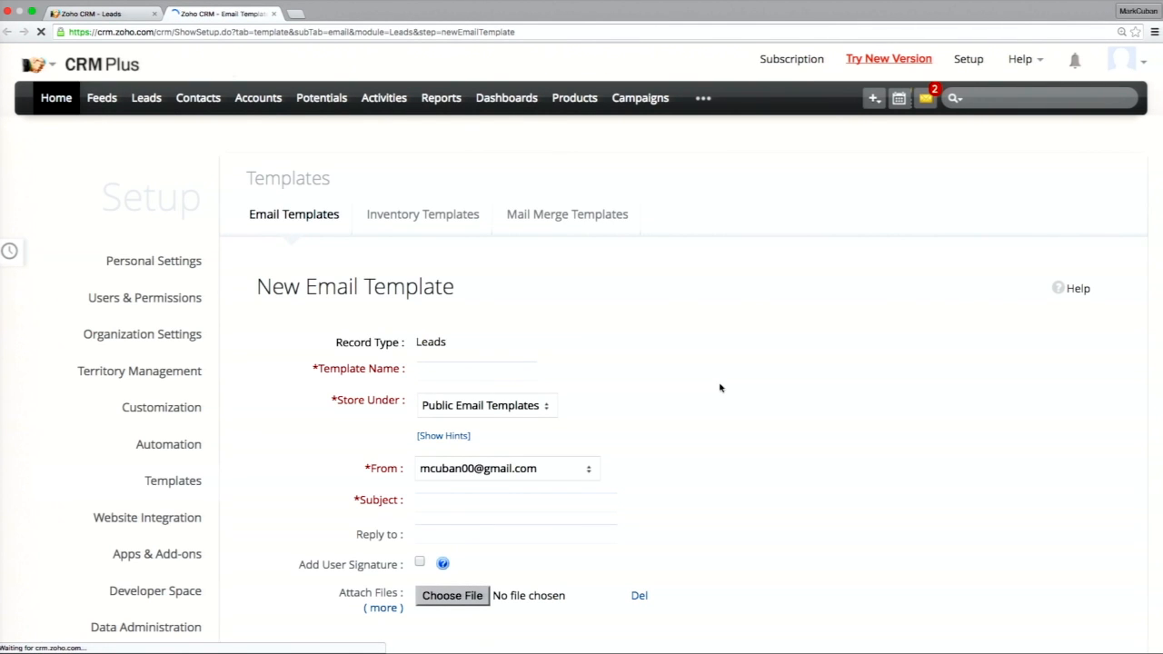
Name the email template New Lead Email and set its subject to "Thanks for contacting us!".
scroll(720, 388, down, 3)
scroll(720, 388, down, 5)
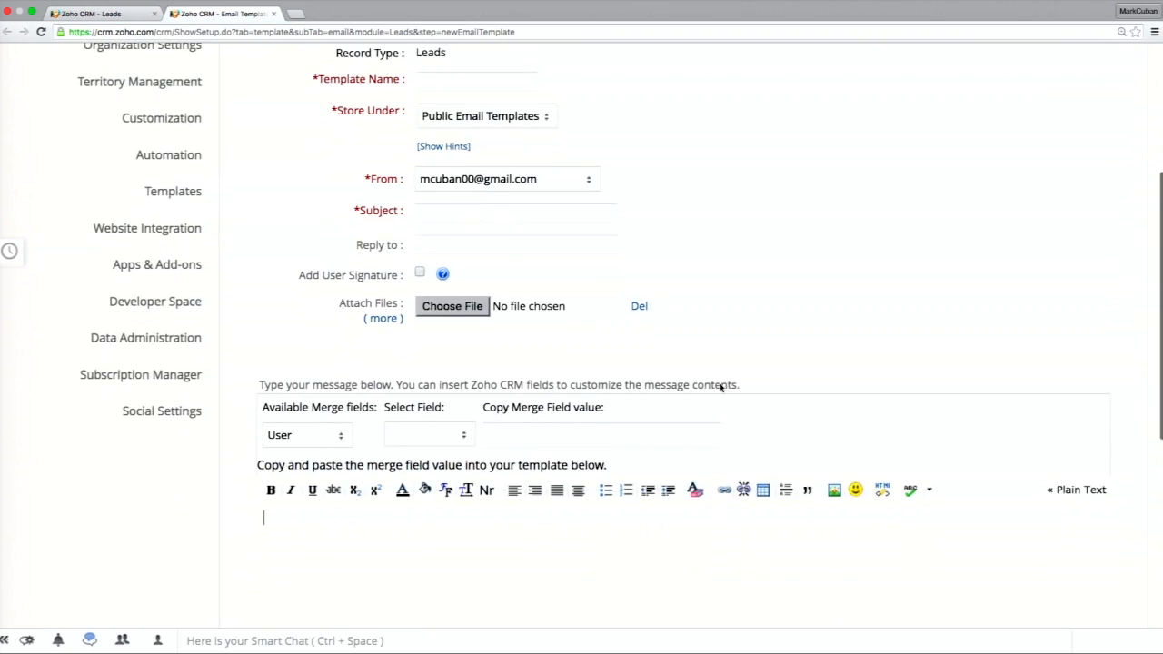
scroll(720, 388, up, 1)
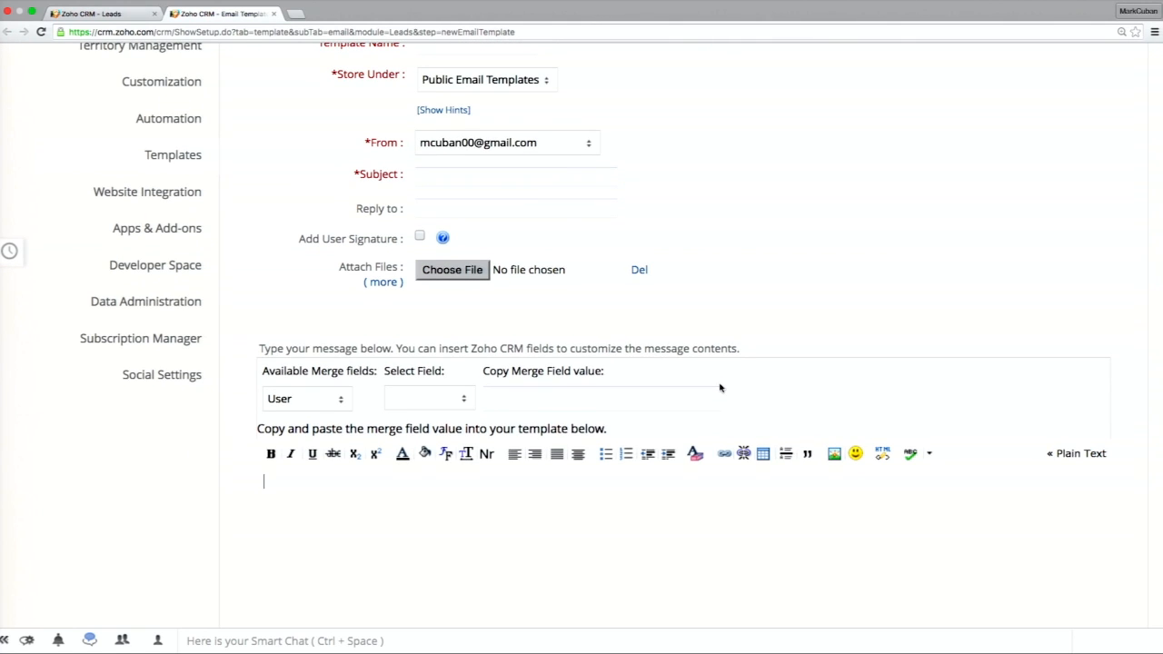
scroll(720, 388, up, 4)
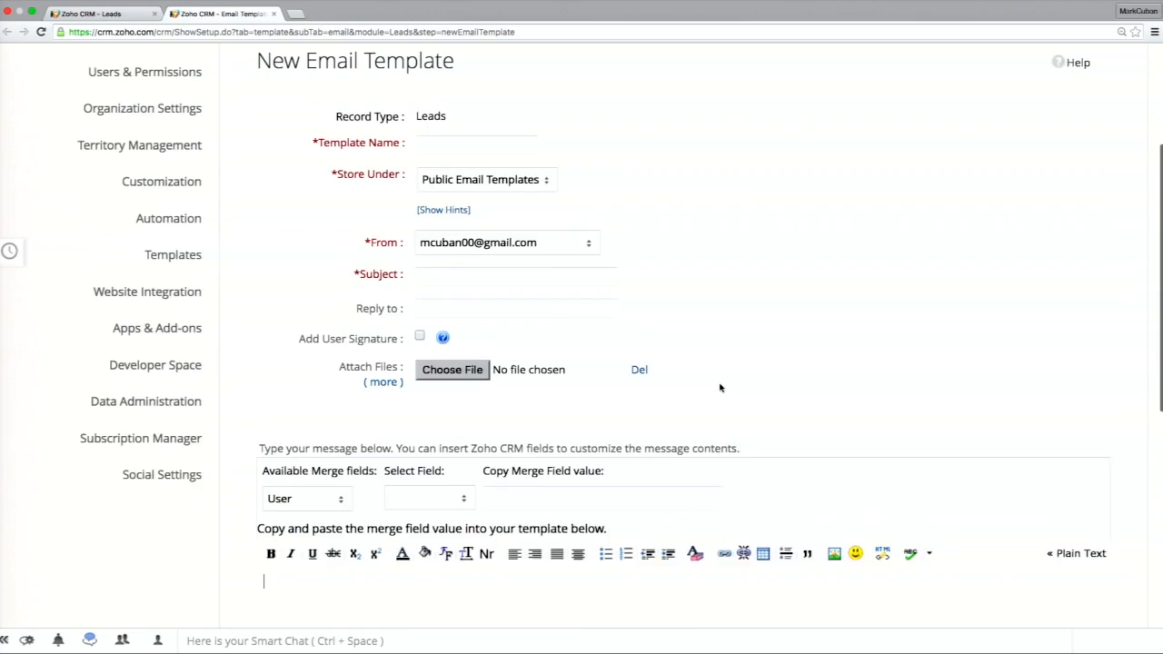
click(474, 203)
text(Ne)
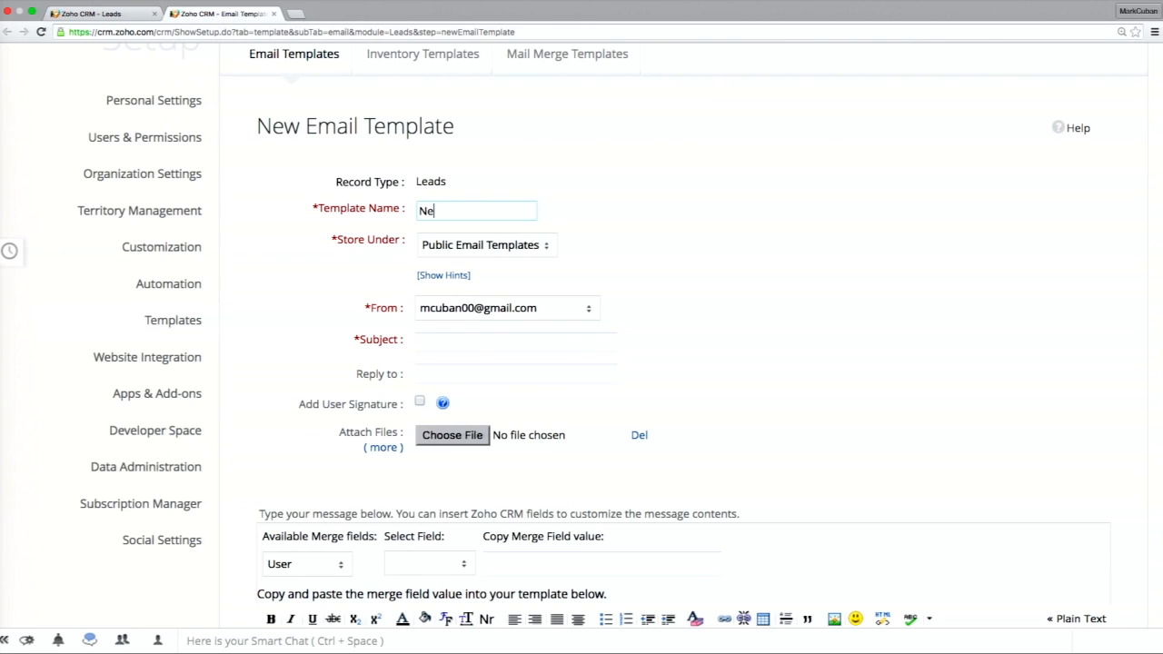
text(w Lead Email)
click(448, 338)
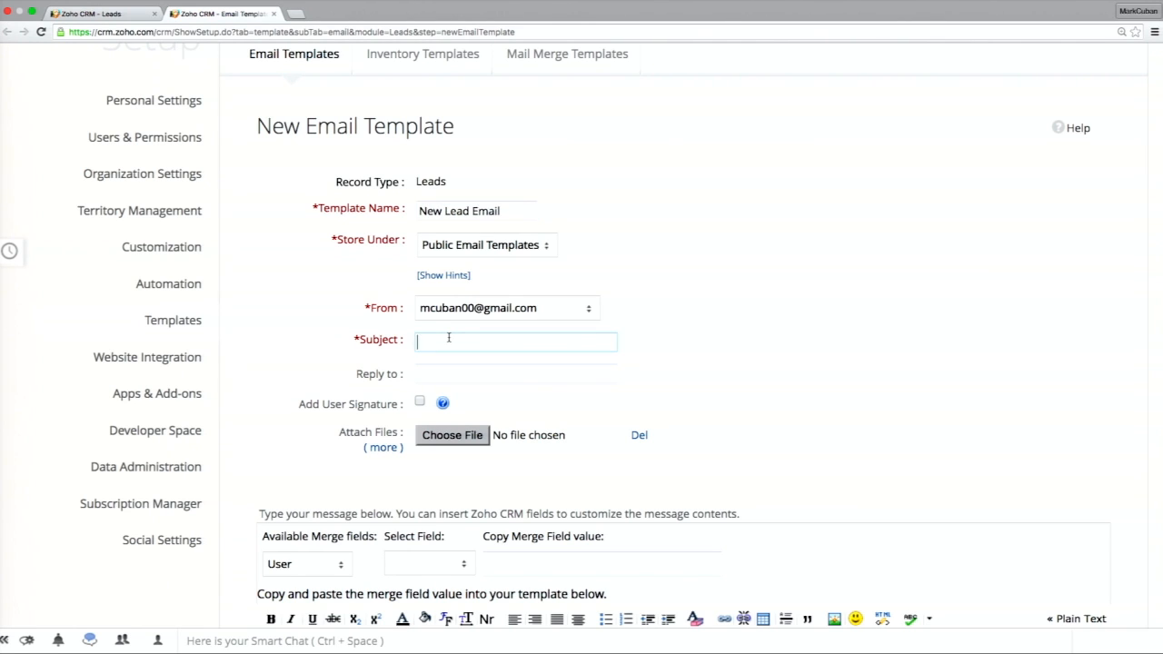
text(Thanks for contacting us!)
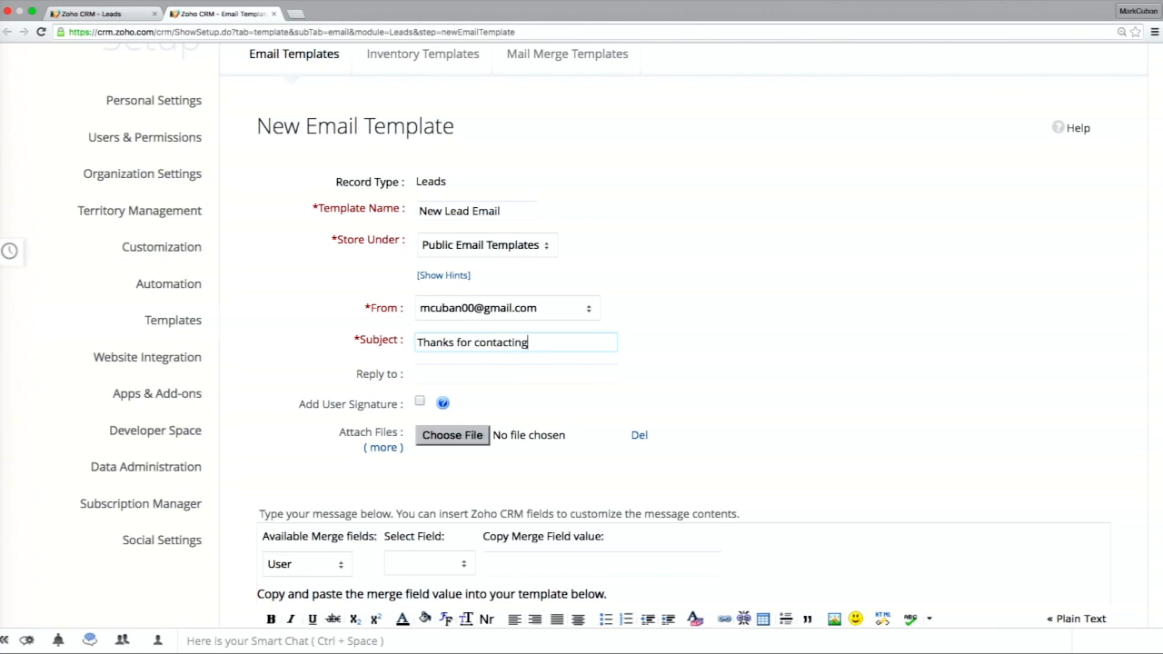
Write the template message "Hi ," followed by "Thanks for your interest! We'll be contacting you shortly" on a new line.
scroll(418, 368, down, 2)
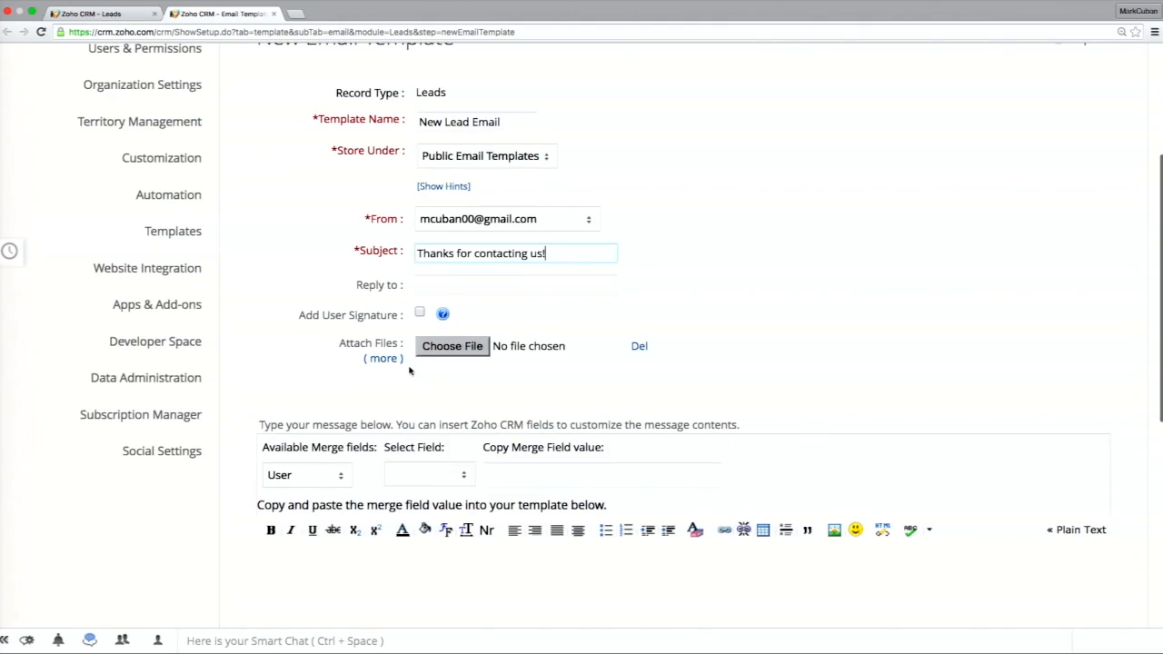
scroll(400, 400, down, 3)
click(371, 440)
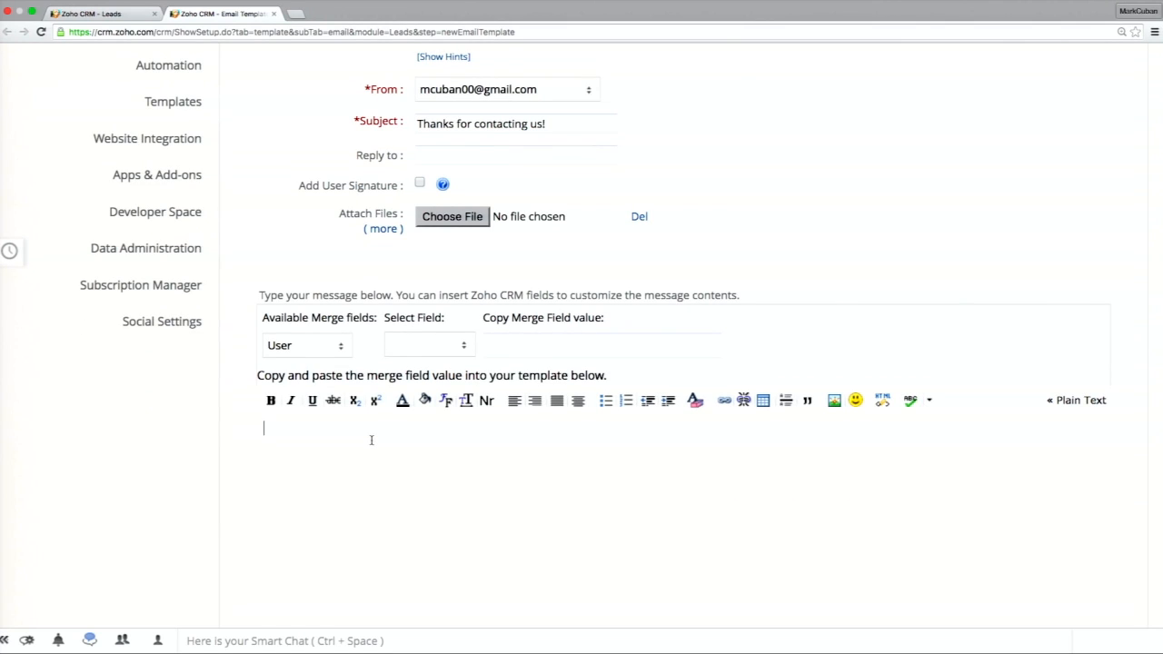
text(Hi ,)
key(Return)
text(Thanks for your interest)
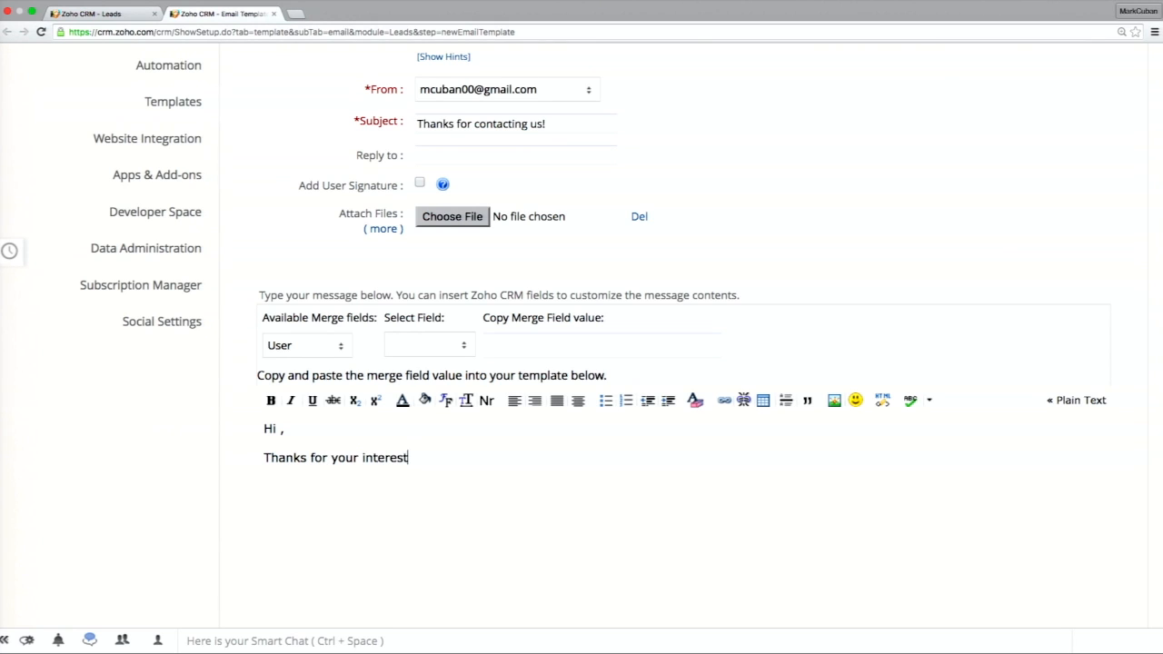
text(! We'll be contac)
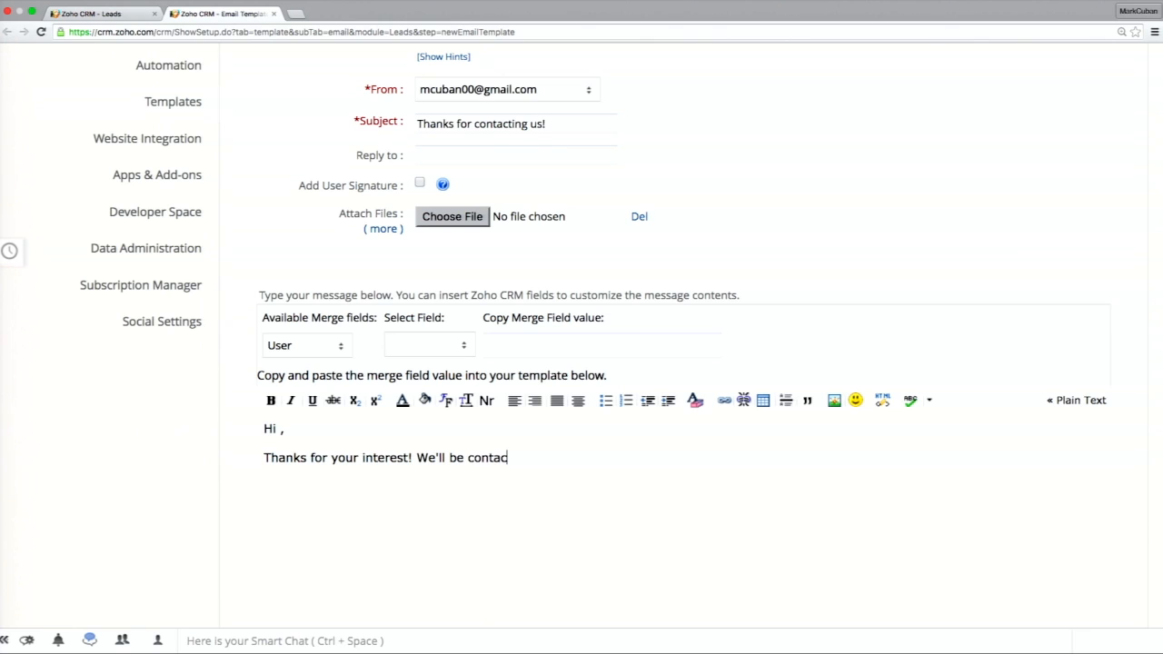
text(ting you shortly)
Insert the Leads First Name merge field ${Leads.First Name} after "Hi" in the template's greeting.
click(281, 428)
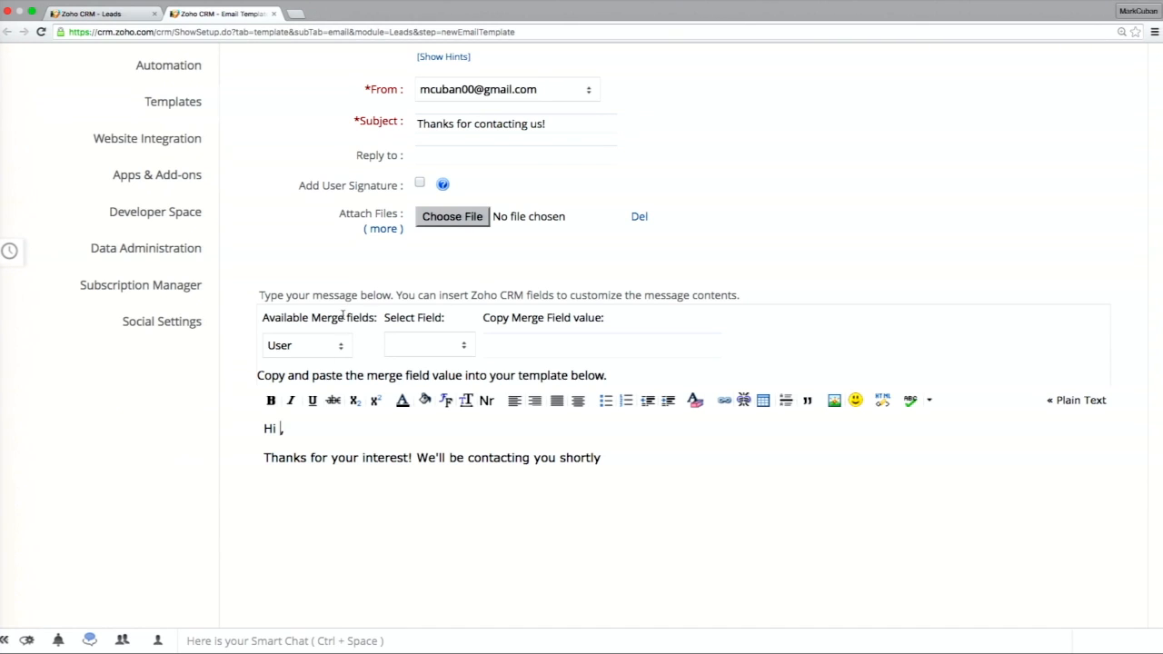
click(332, 344)
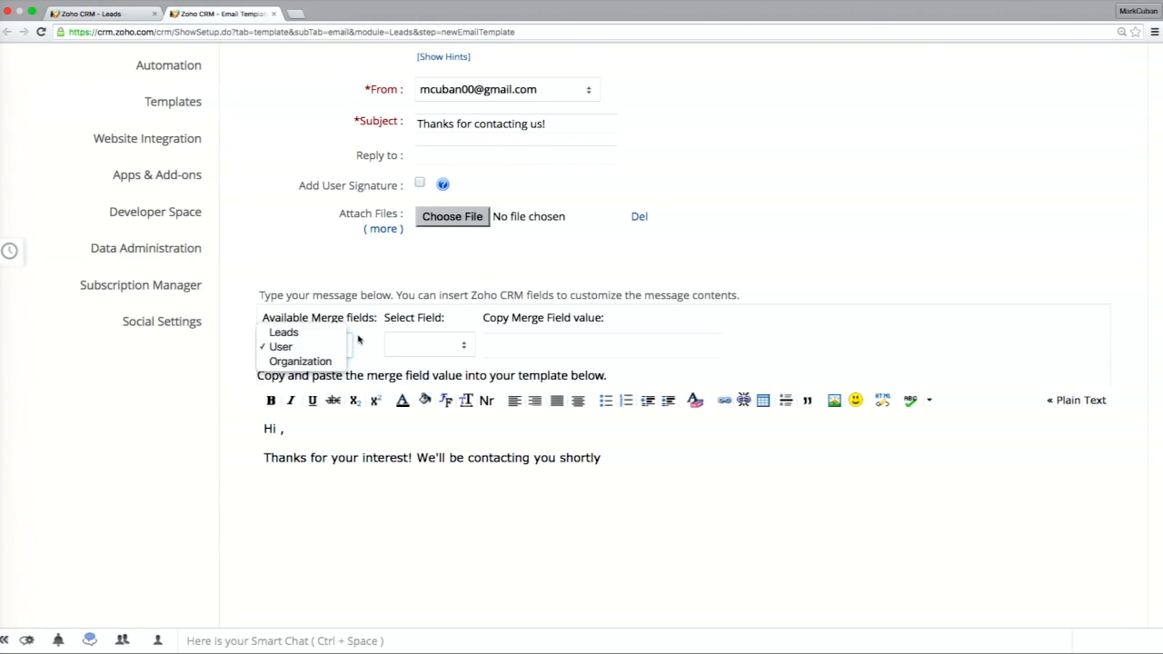
click(361, 341)
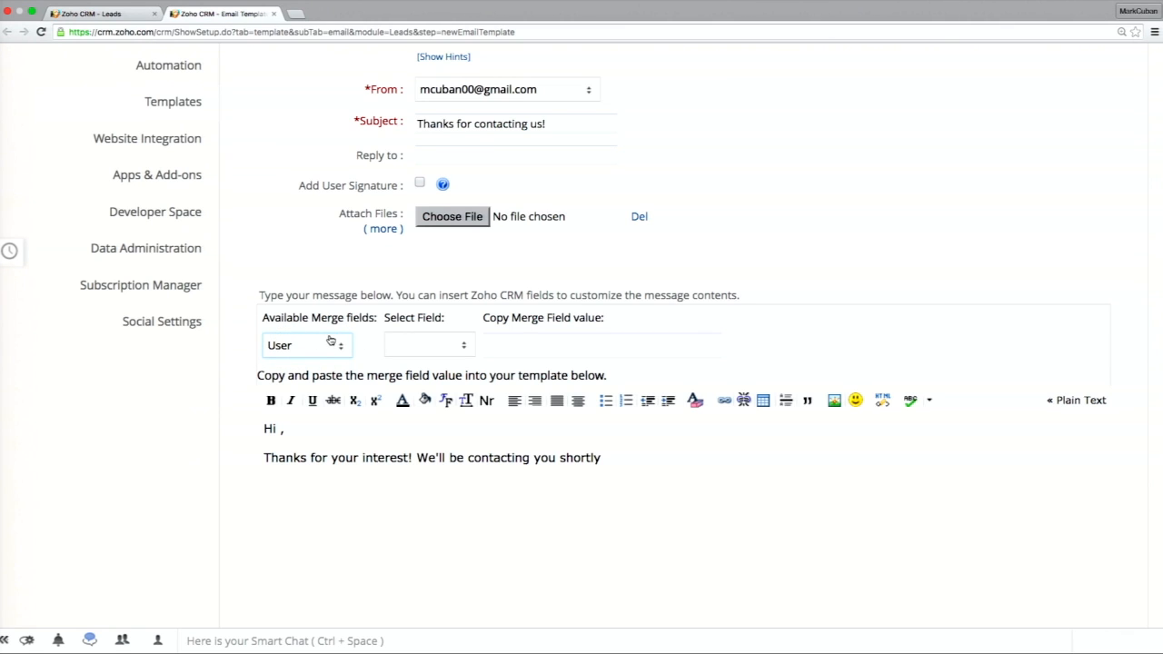
click(332, 344)
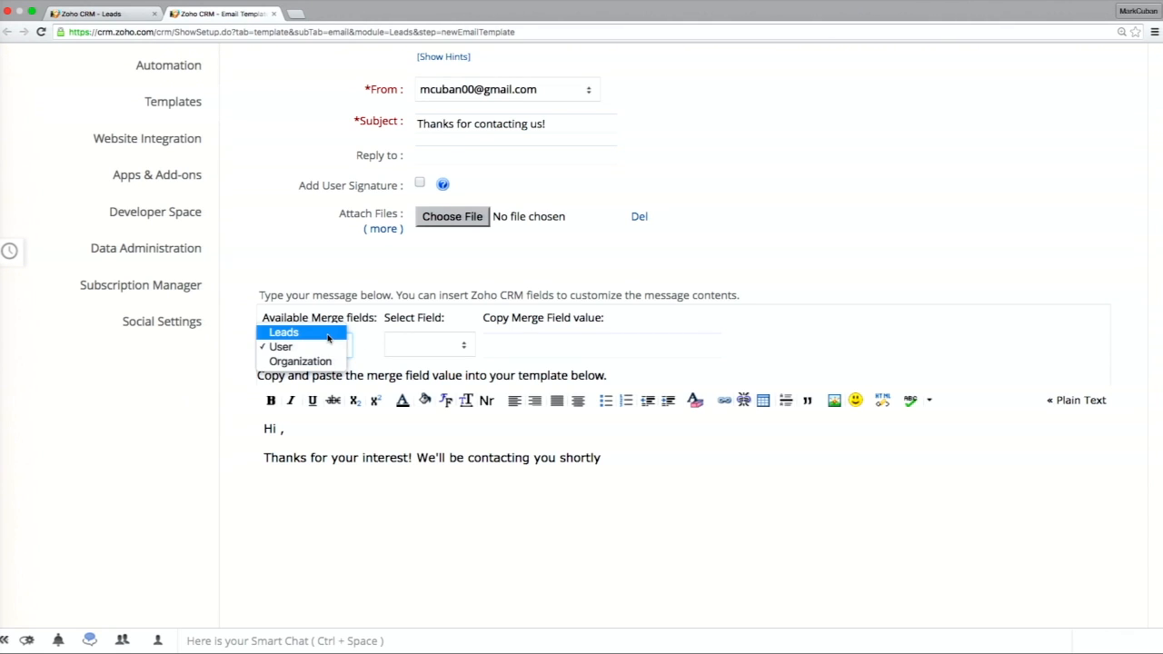
click(328, 334)
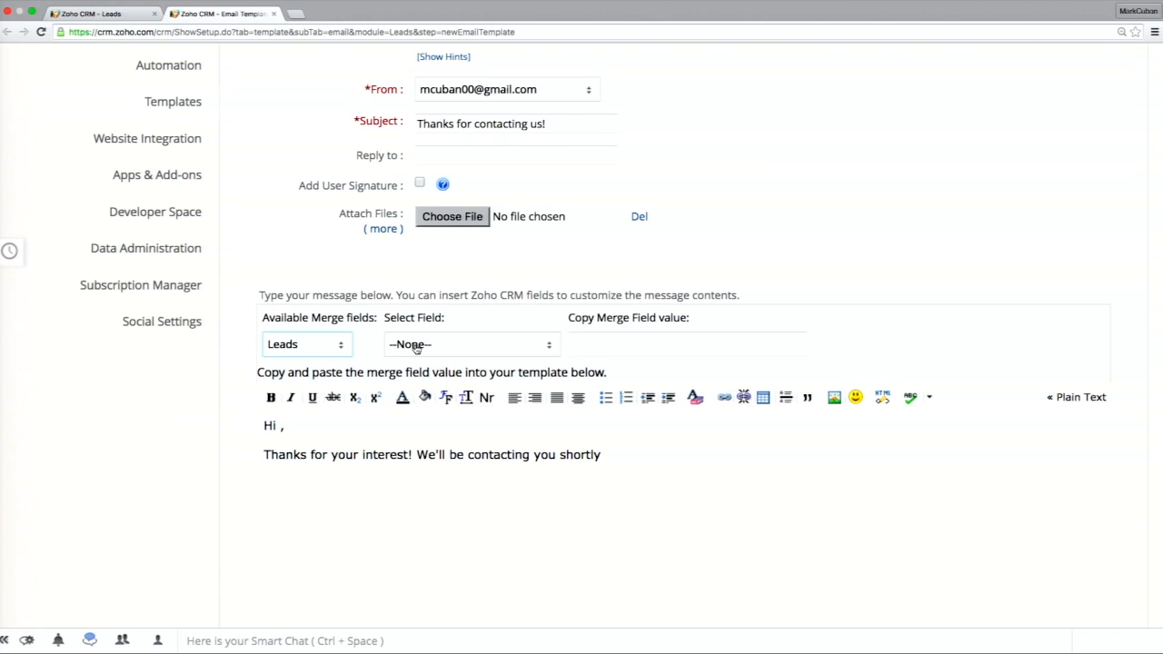
click(416, 346)
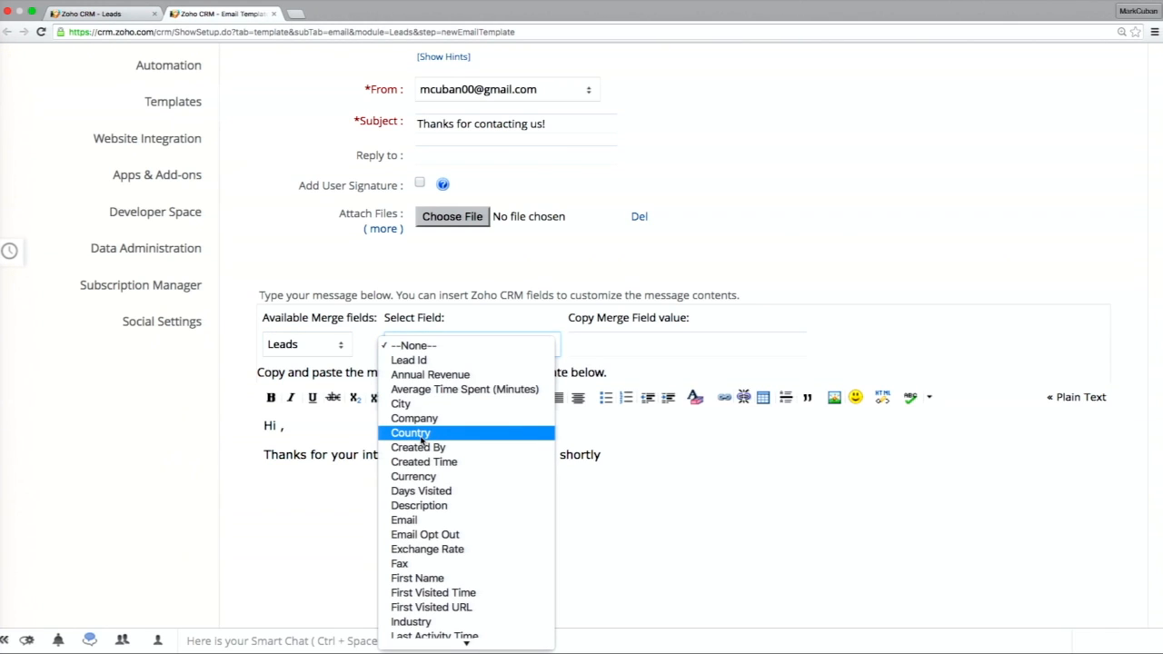
click(440, 579)
click(587, 349)
key(super+c)
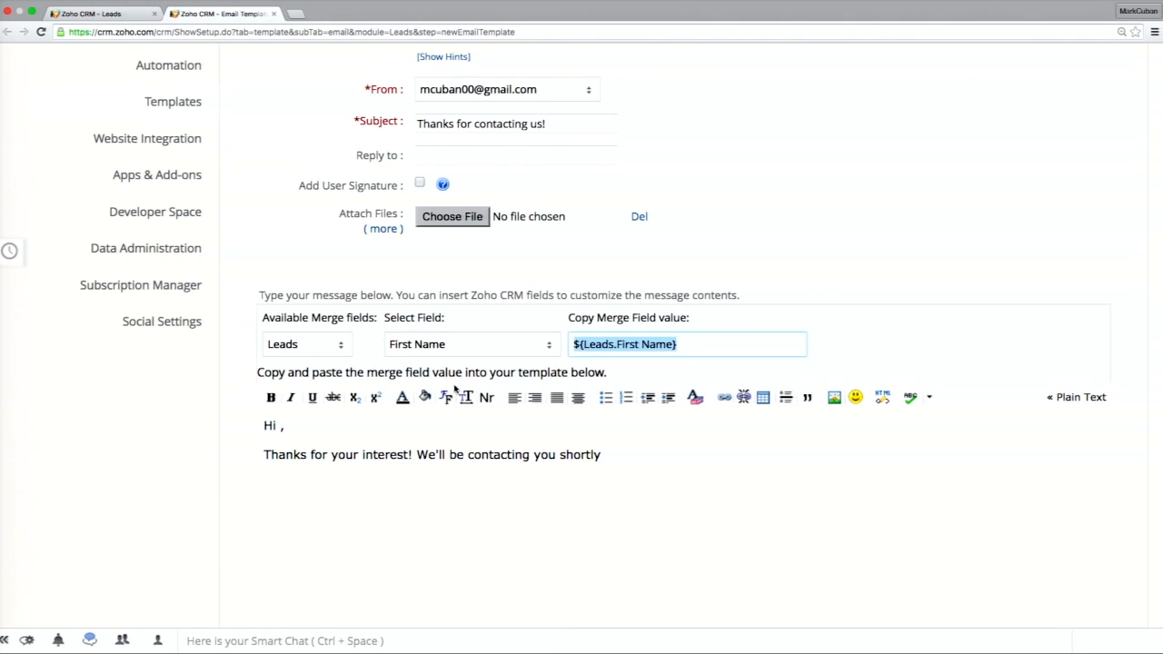
click(282, 425)
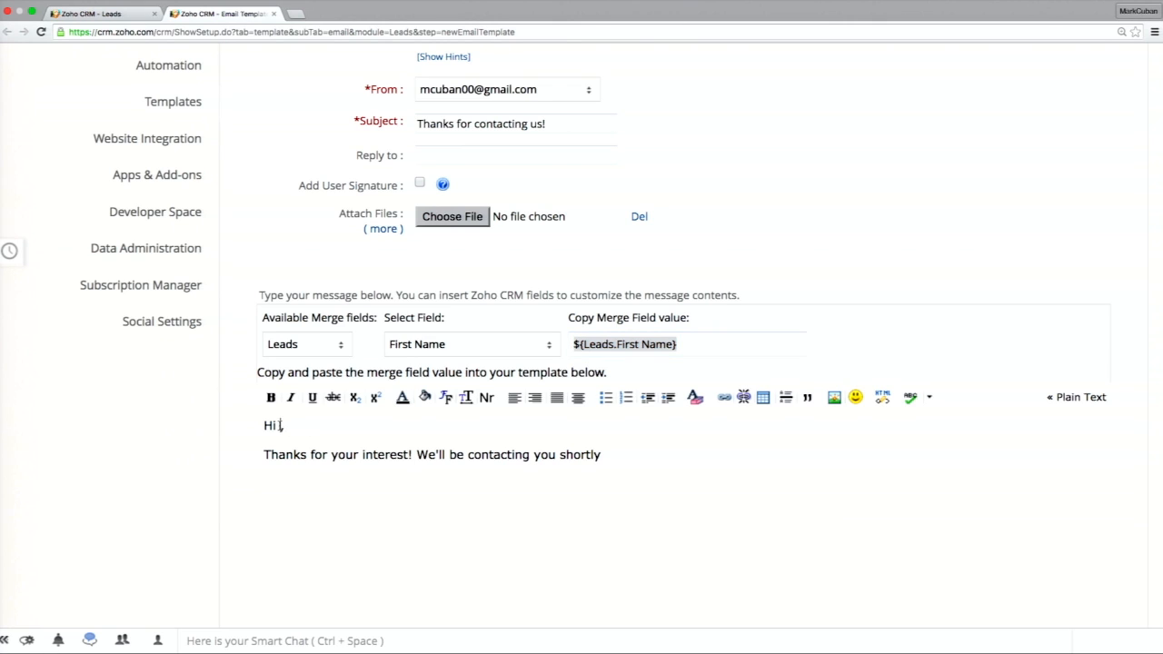
key(super+v)
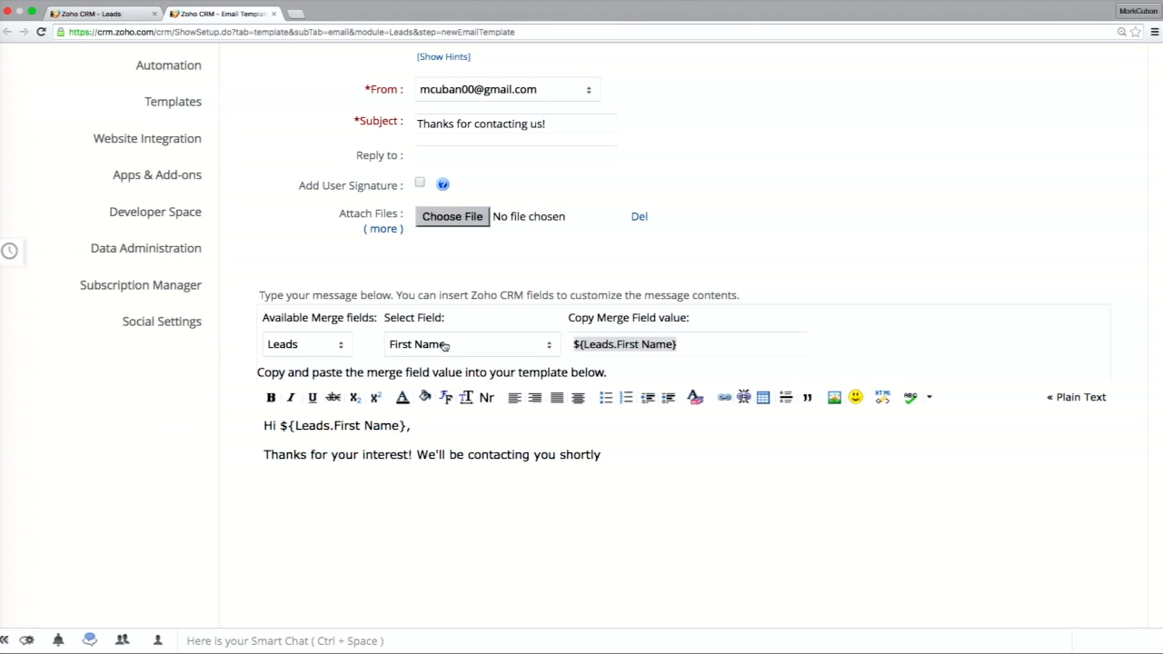
End the template's message sentence with a period and save the email template.
scroll(442, 340, down, 2)
click(748, 358)
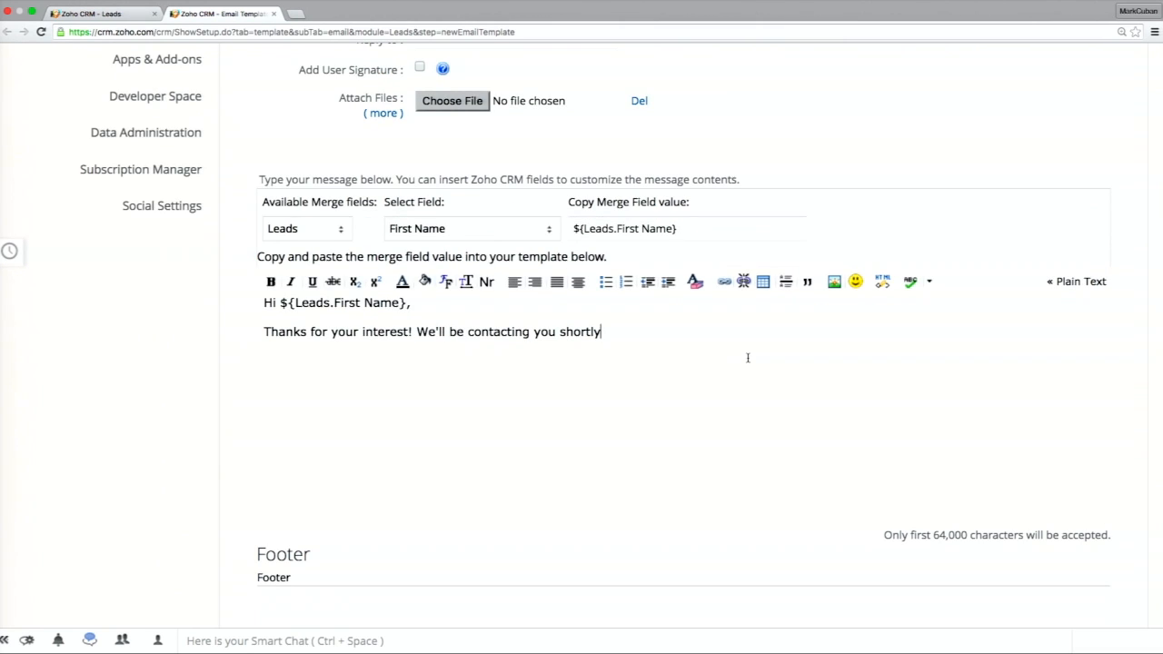
text(.)
scroll(668, 362, down, 4)
click(539, 469)
Return to the workflow rule, refresh the alert's template list and choose New Lead Email as its email template.
click(119, 20)
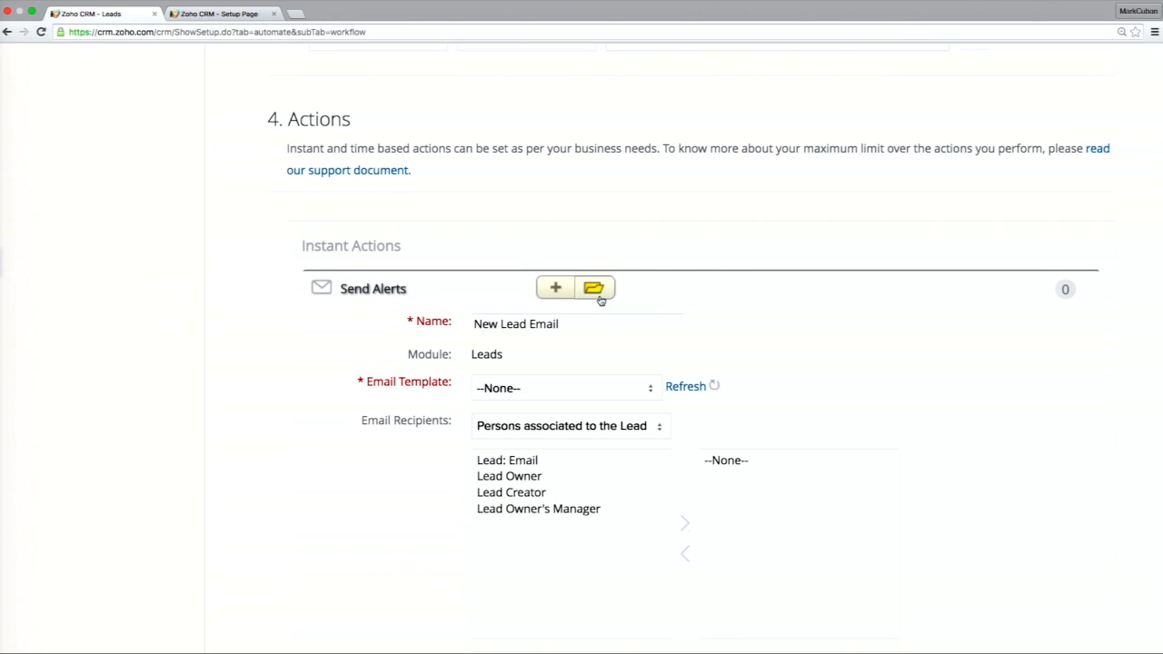
click(684, 396)
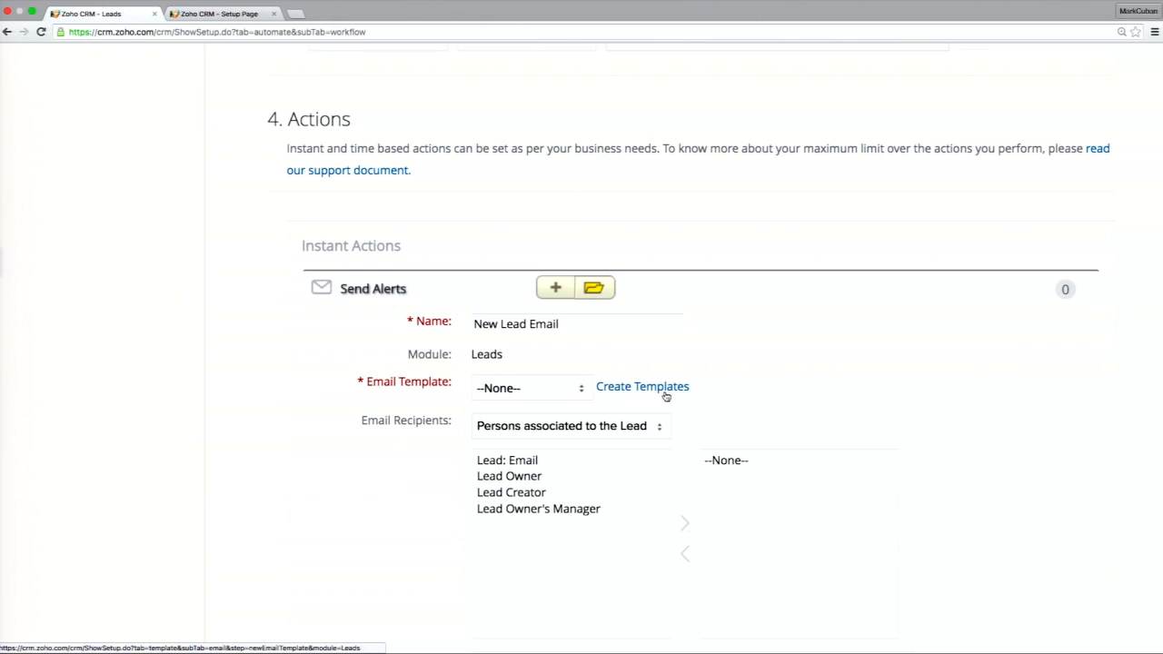
click(566, 397)
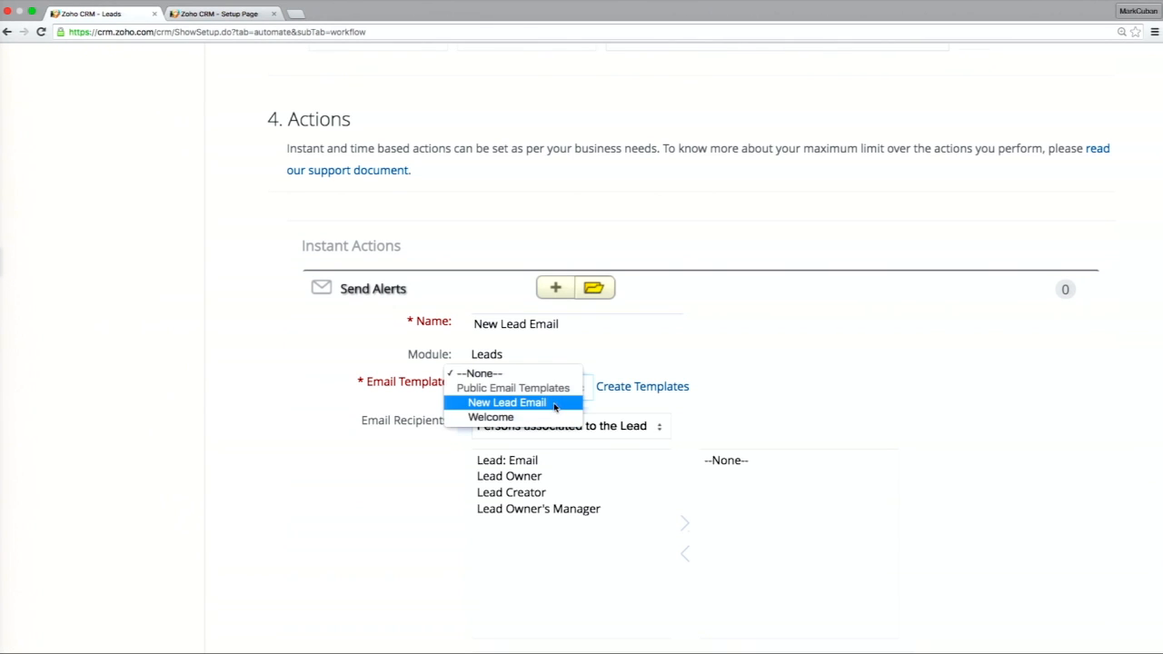
click(554, 406)
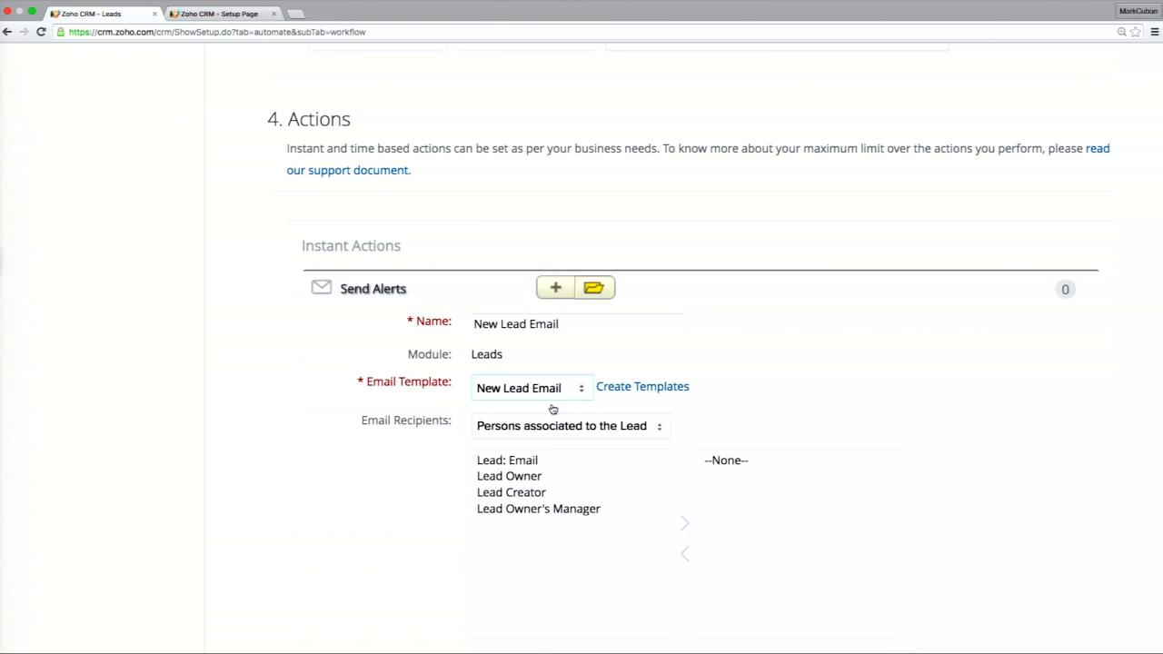
Add Lead: Email to the alert's selected email recipients.
click(565, 459)
scroll(630, 500, down, 1)
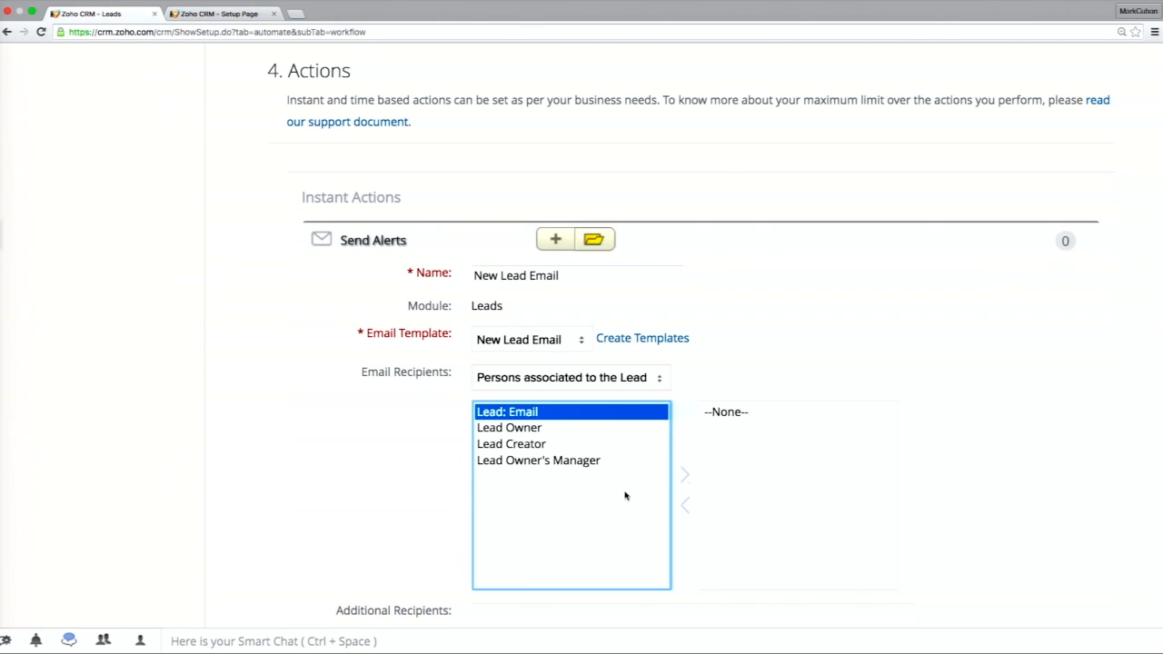
click(587, 426)
click(584, 414)
click(685, 482)
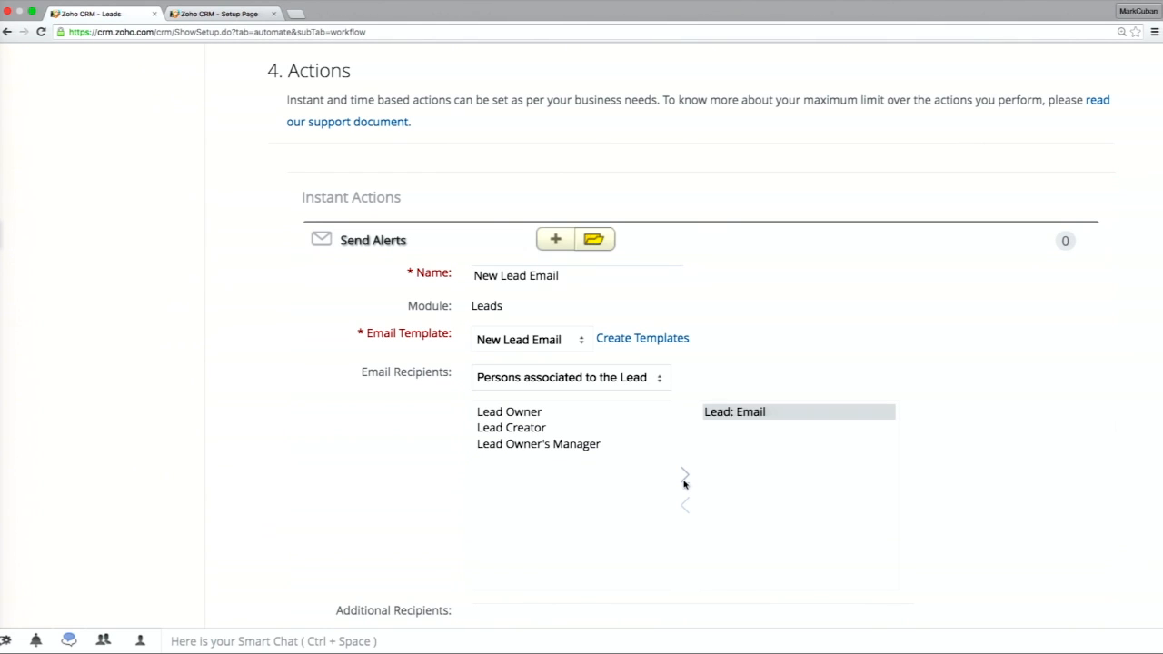
Save the New Lead Email alert and associate it with the workflow rule.
scroll(688, 428, down, 5)
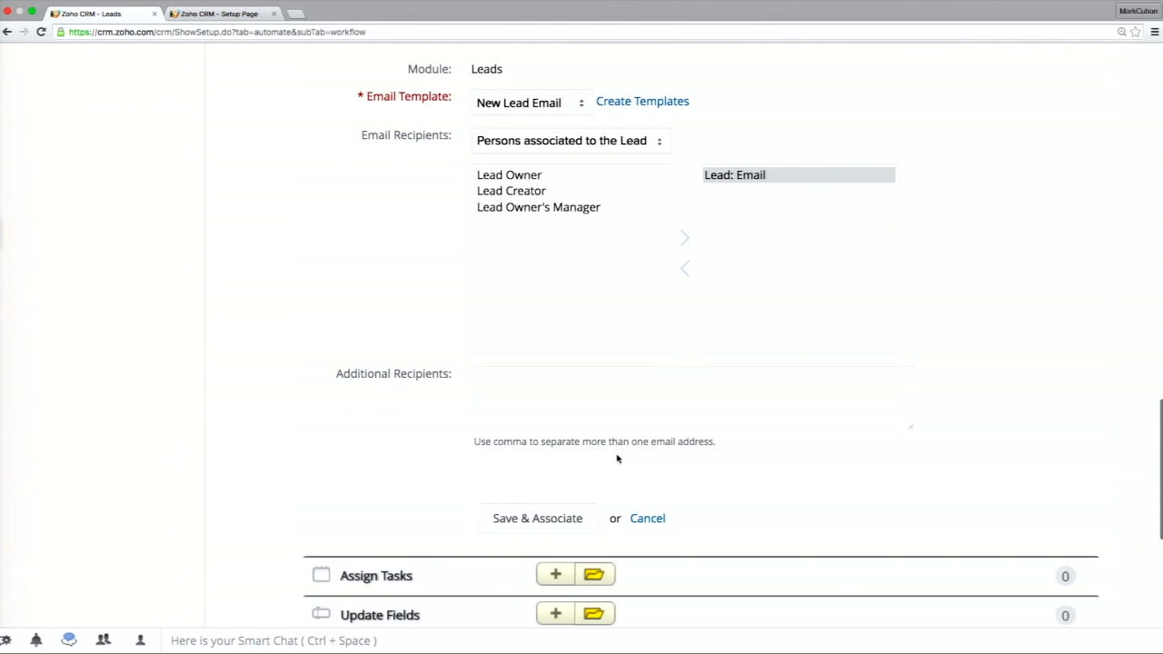
scroll(579, 499, down, 1)
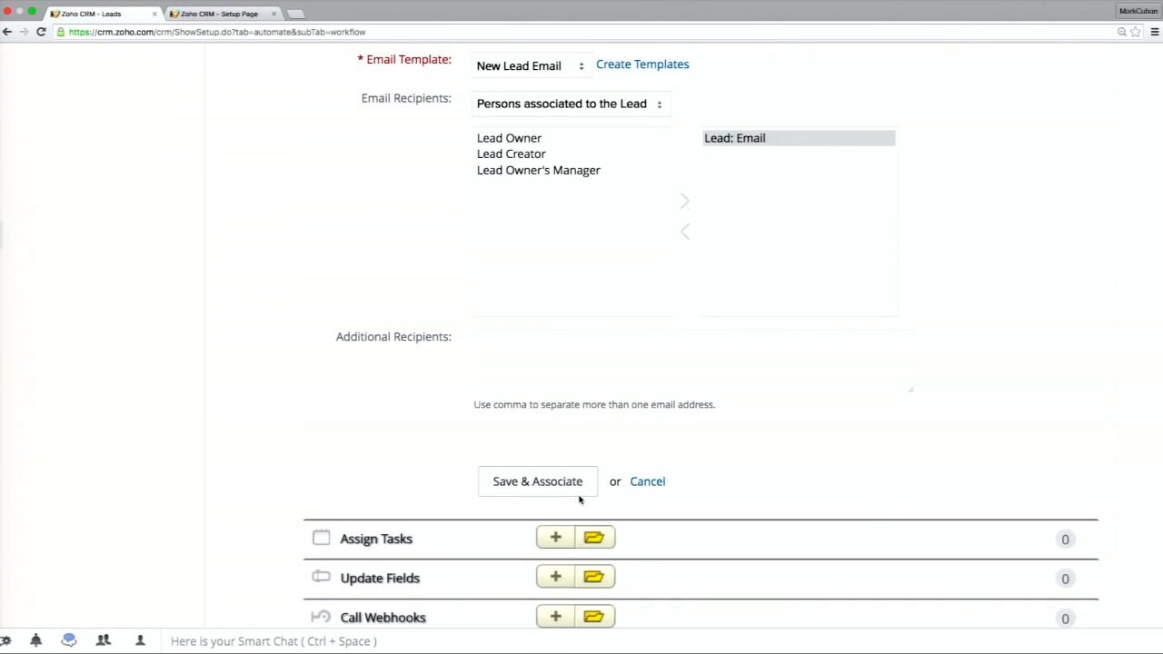
scroll(560, 486, up, 2)
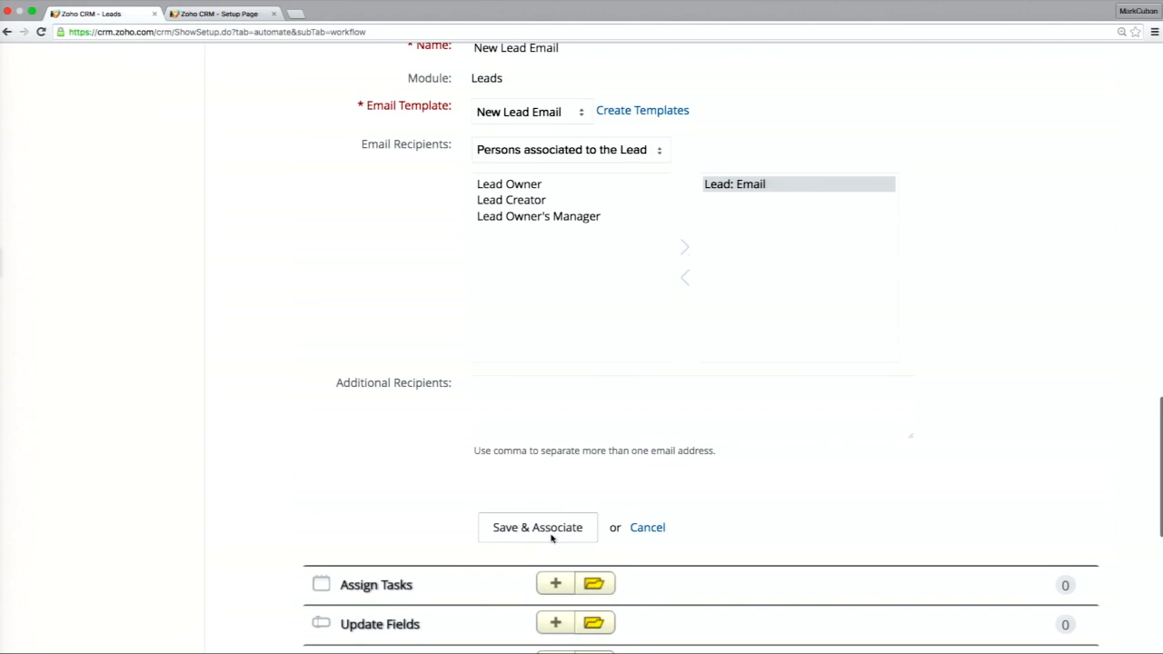
click(551, 538)
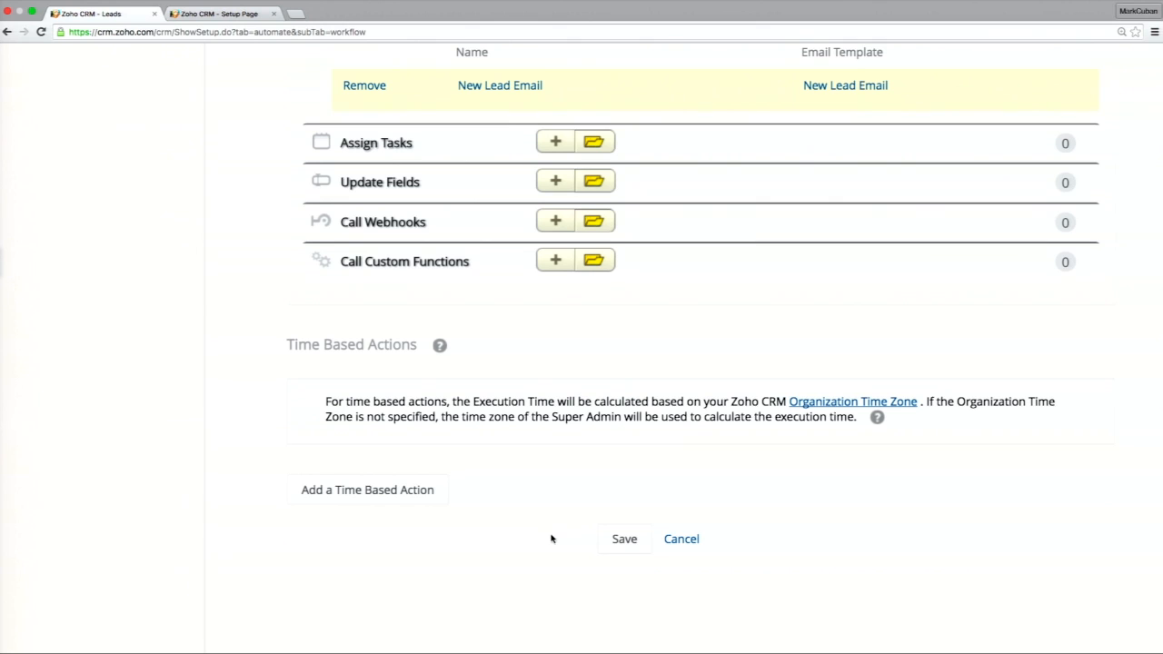
scroll(551, 539, up, 3)
right_click(556, 531)
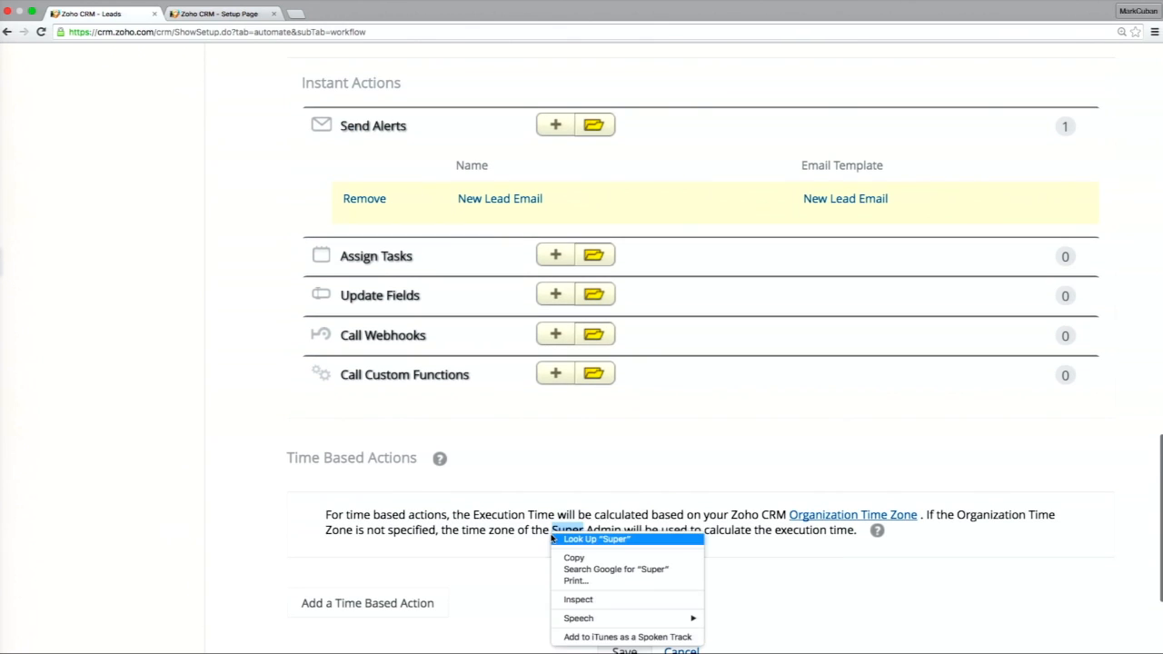
click(518, 467)
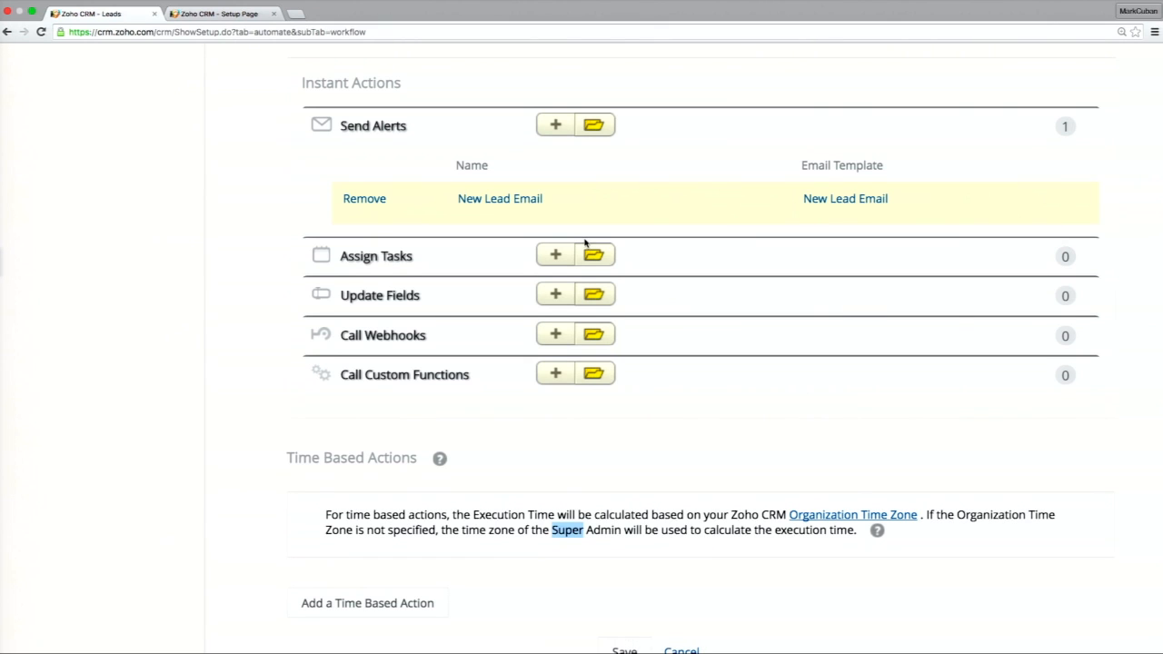
click(556, 126)
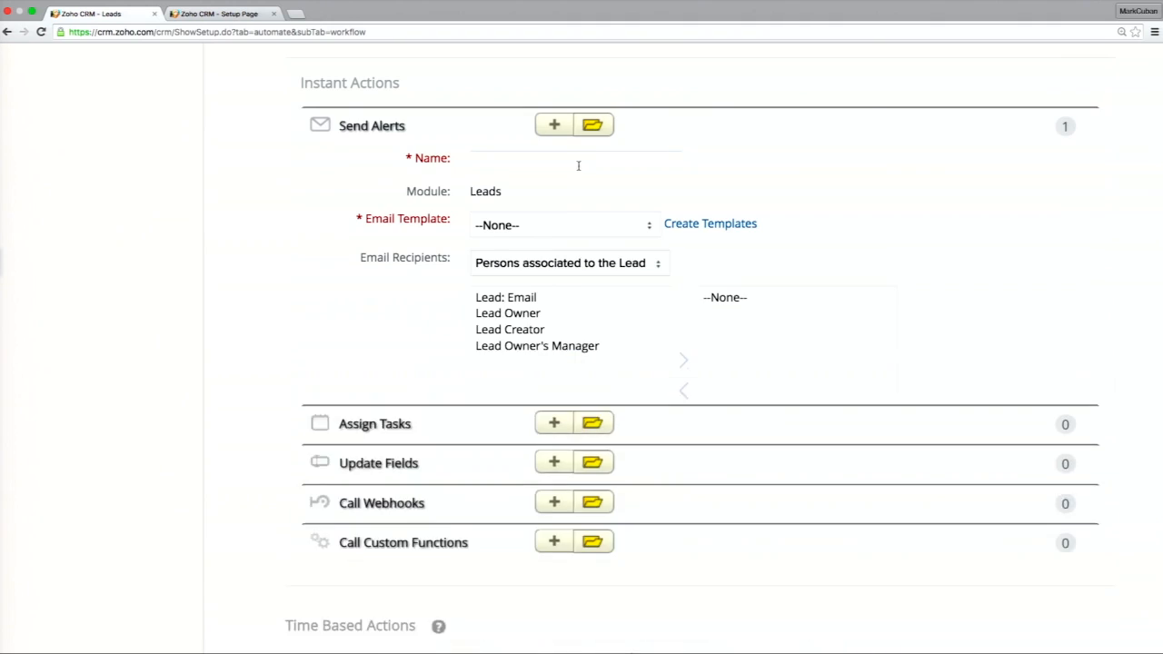
scroll(555, 248, down, 5)
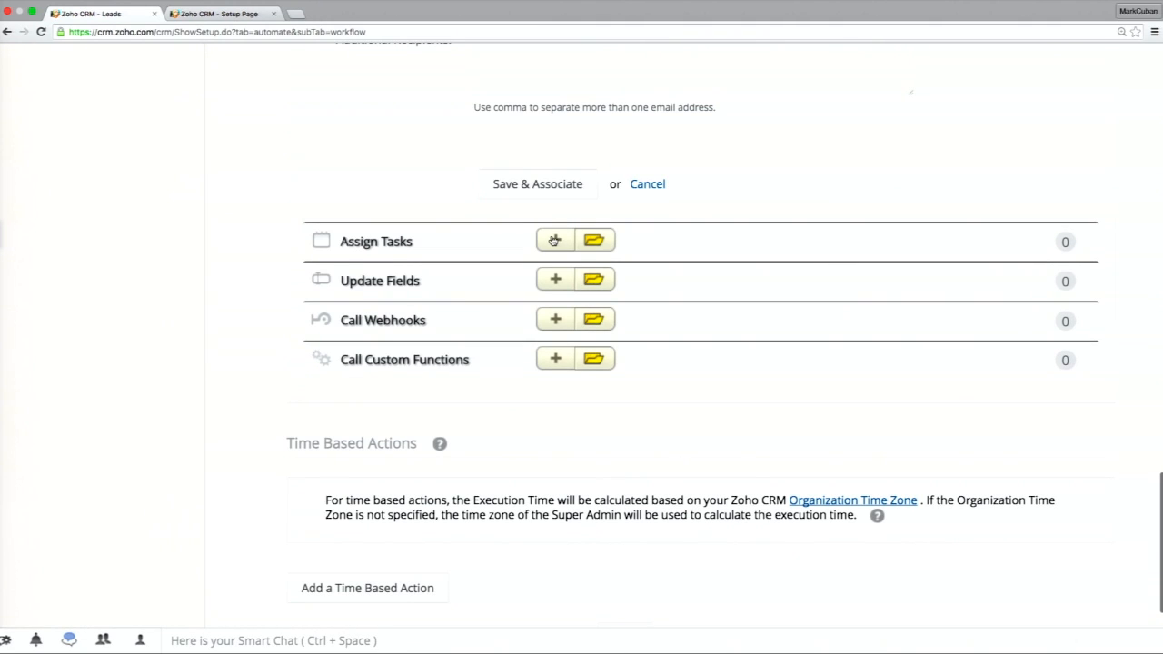
click(646, 185)
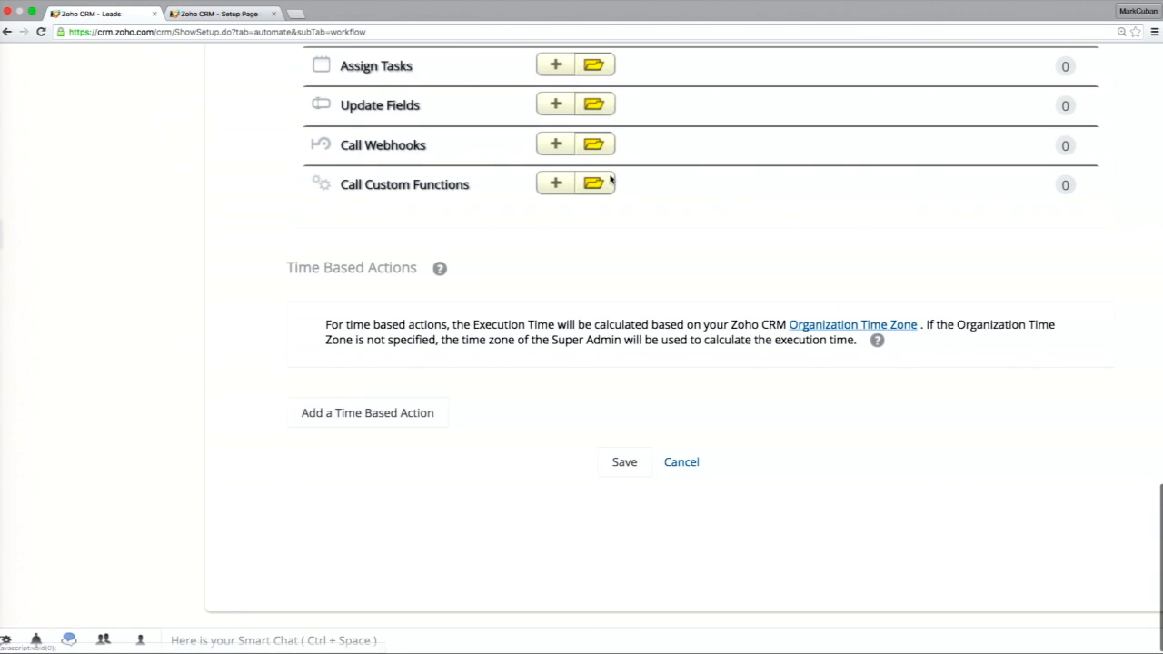
Start a new task in the instant actions with subject "Follow up with this lead", due 2 days after the rule trigger date.
click(552, 166)
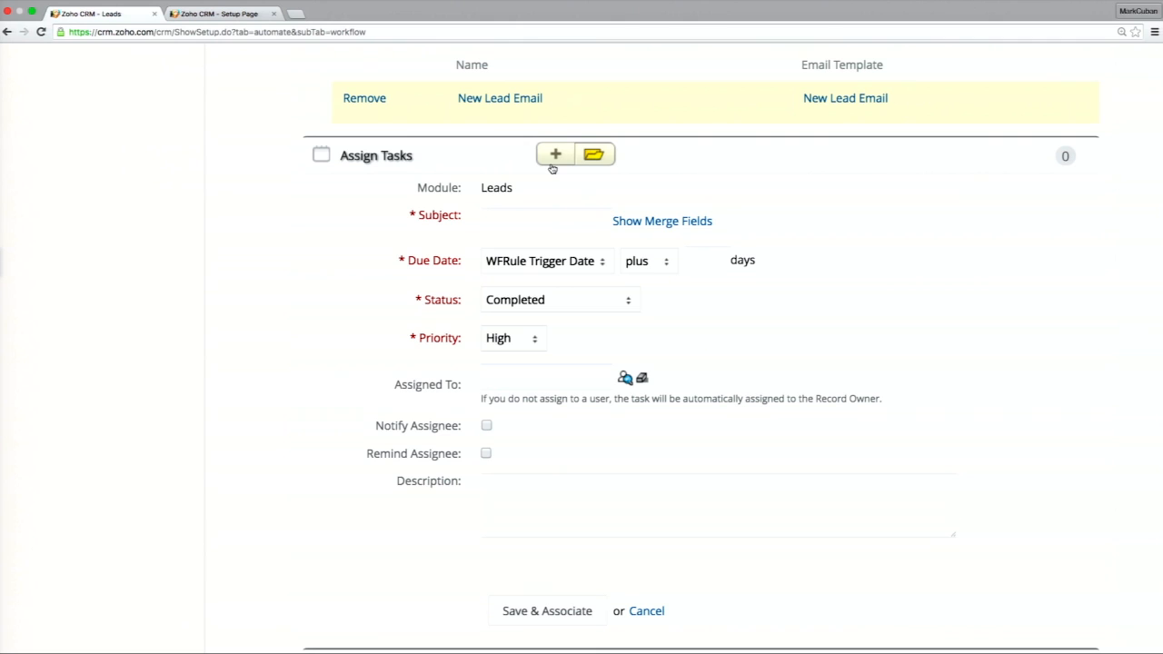
click(561, 222)
text(Follow )
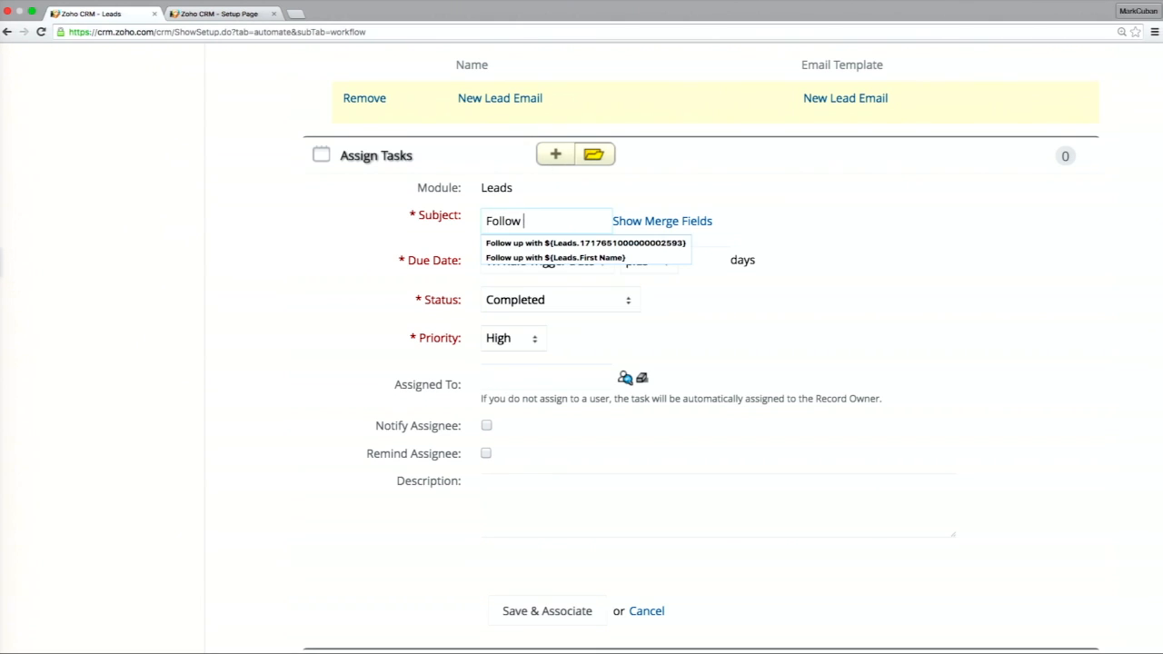
text(up with this lead)
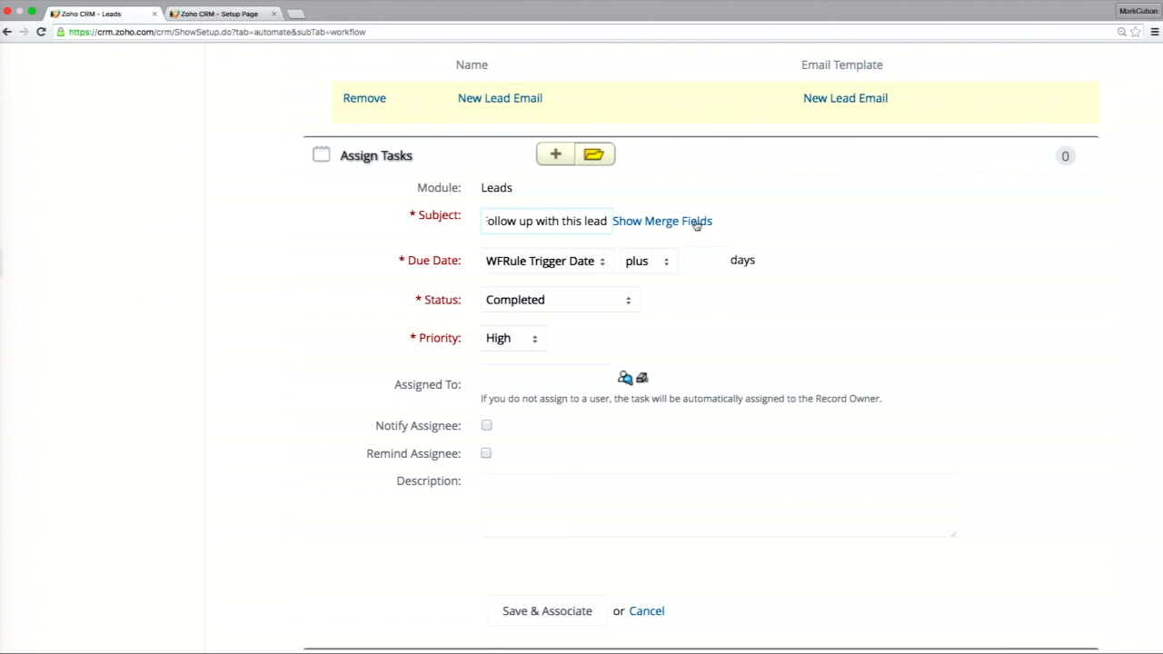
click(696, 261)
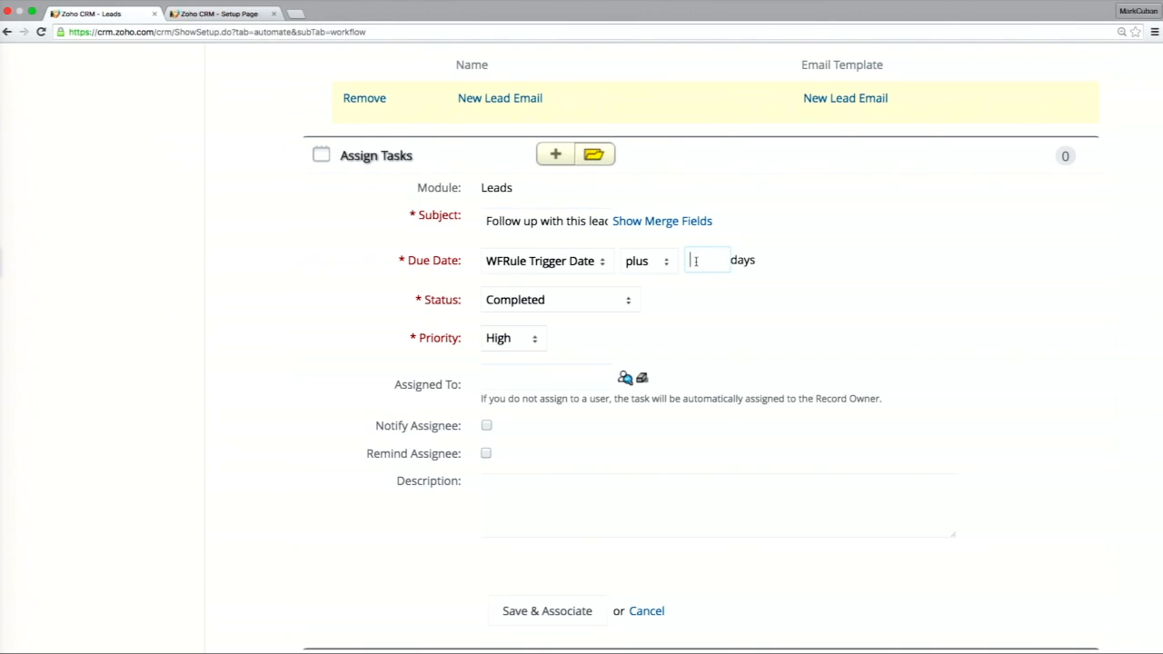
text(2)
Assign the follow-up task to the third user in the owner list and set its status to Not Started.
click(625, 381)
click(472, 313)
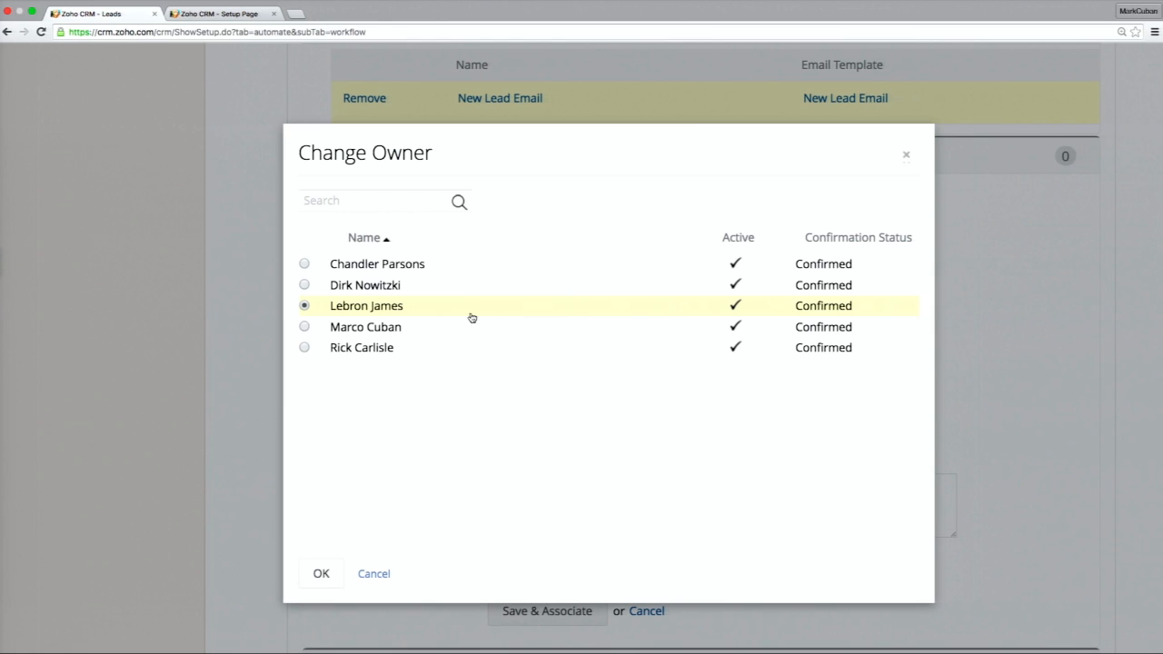
click(334, 579)
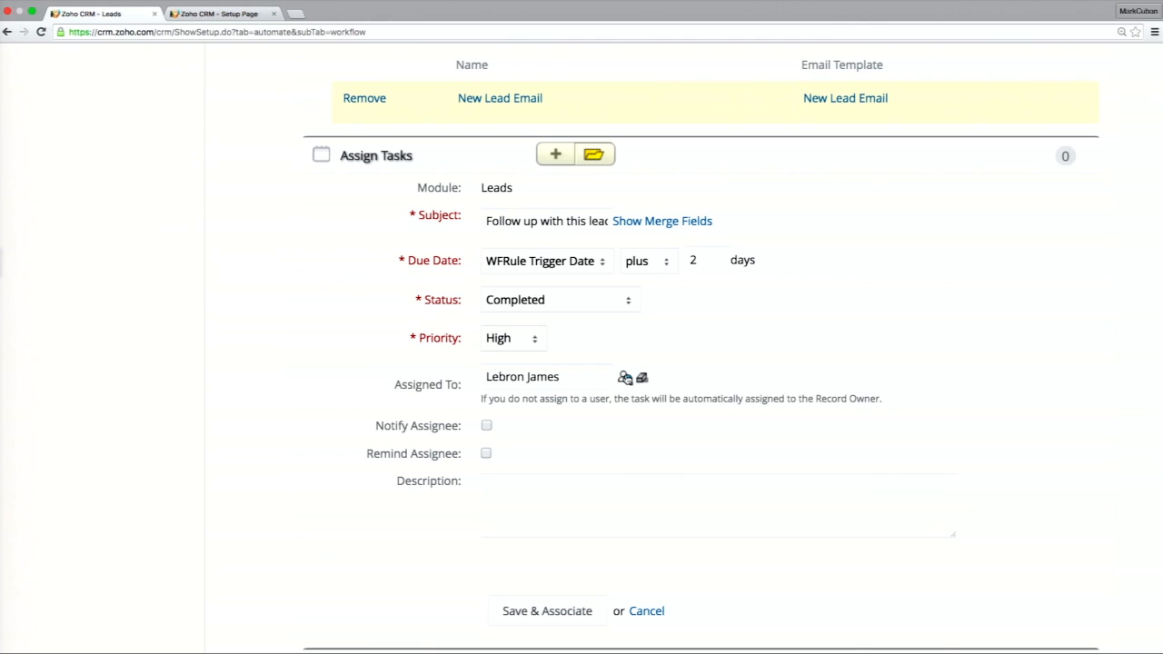
click(626, 378)
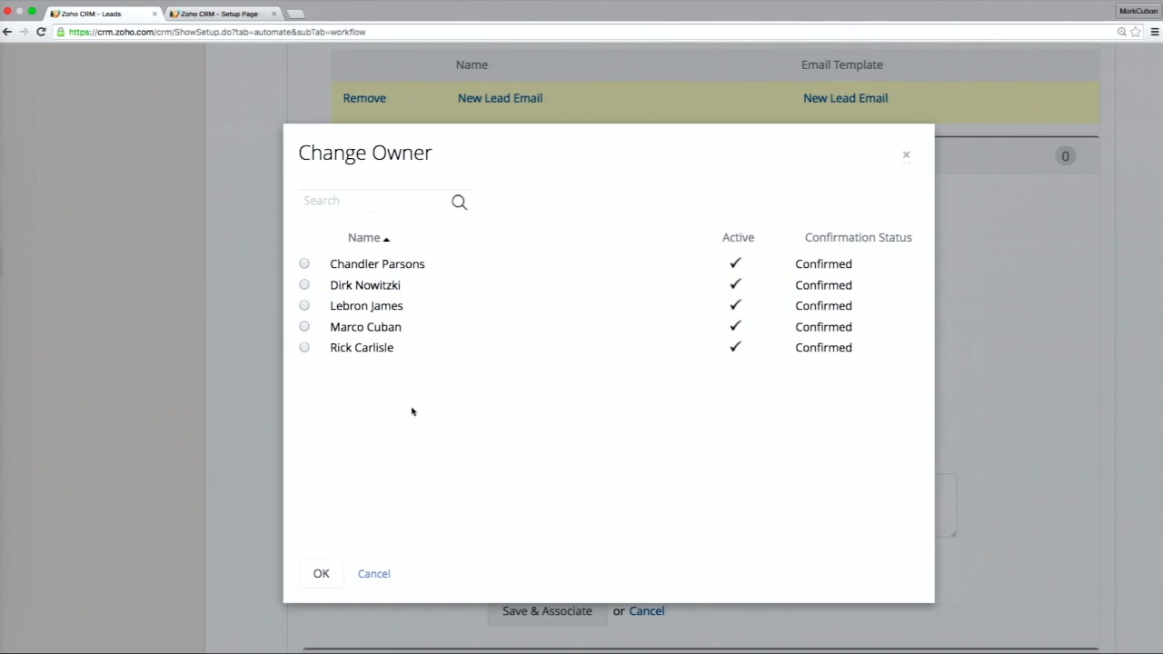
click(375, 575)
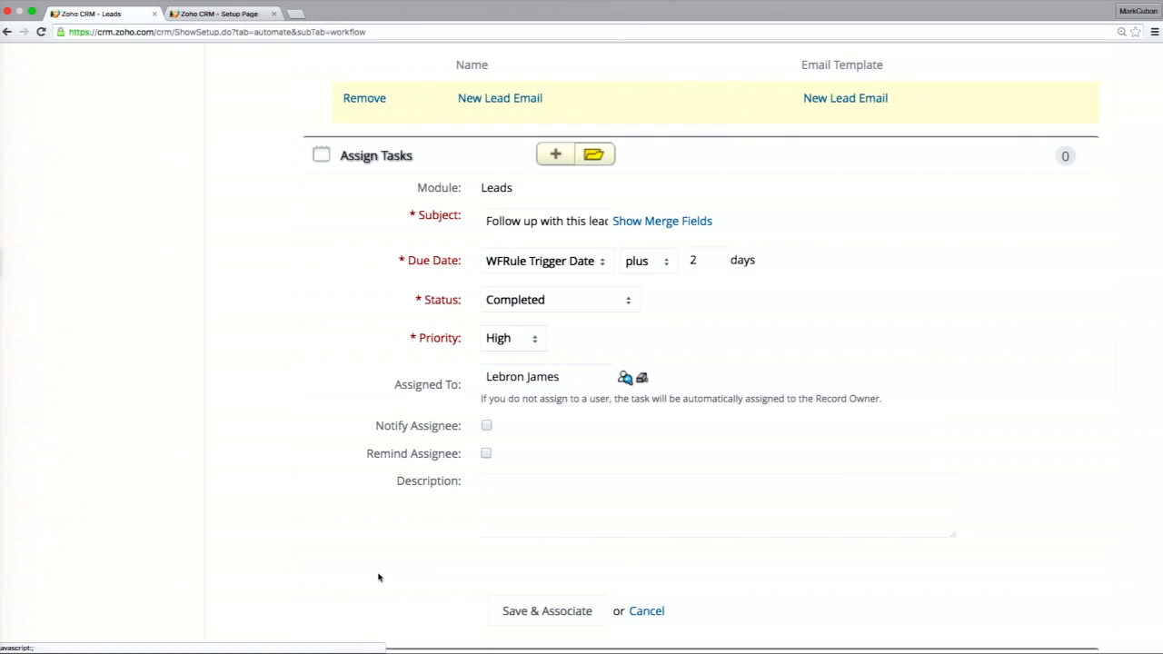
click(576, 308)
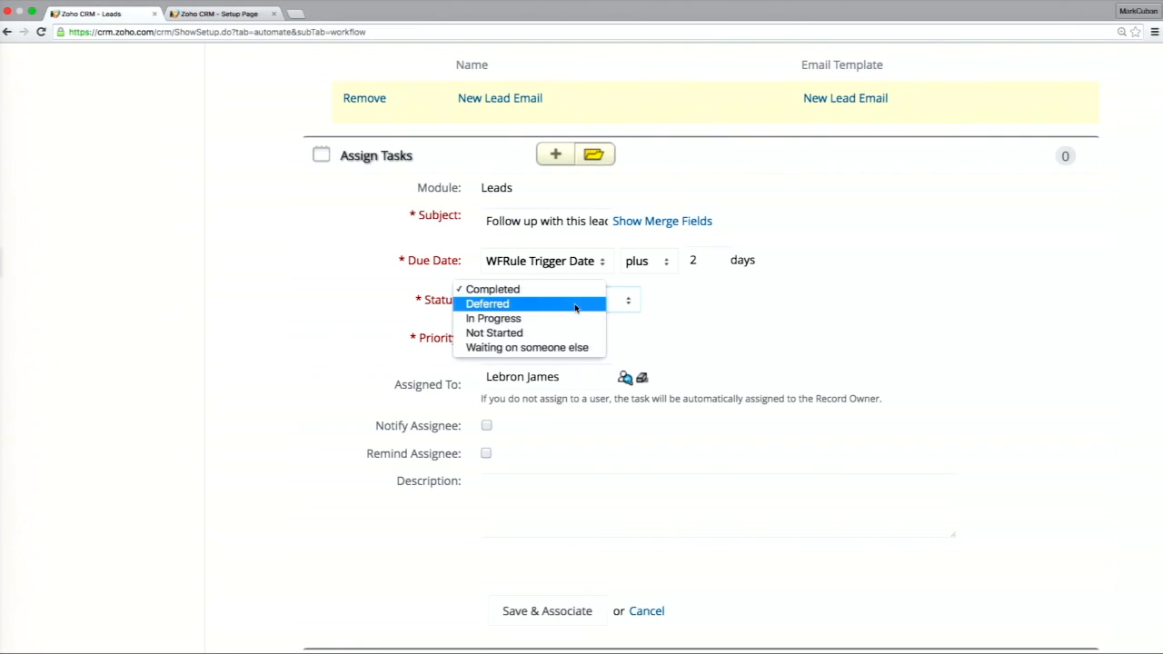
click(584, 333)
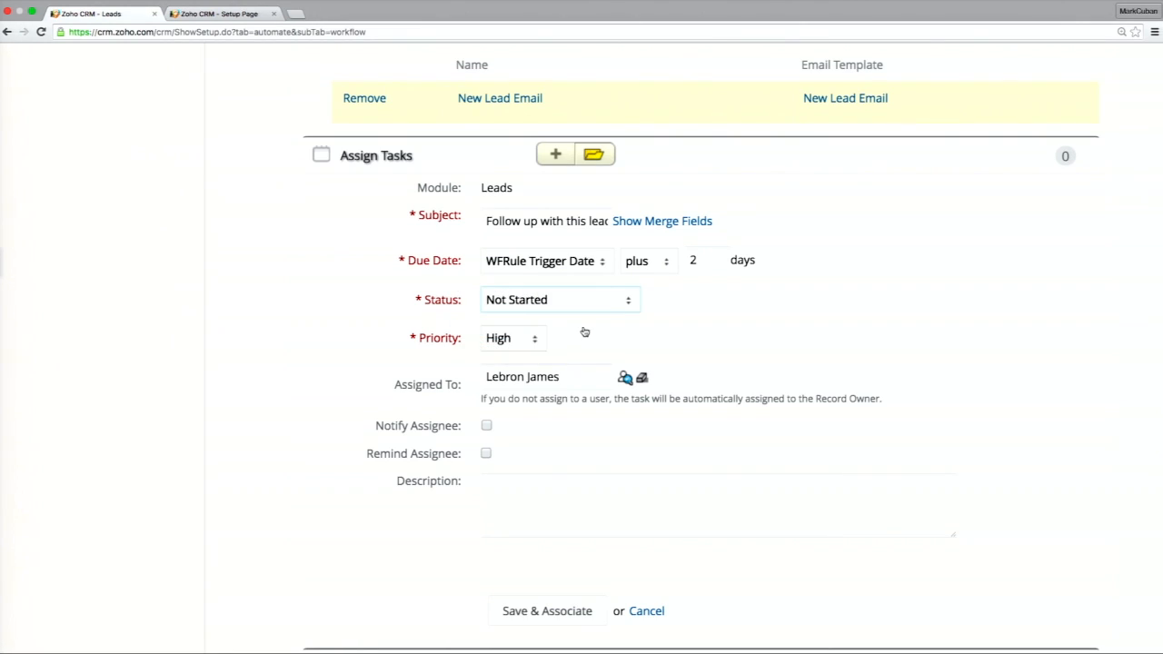
Enable the assignee notification on the follow-up task, then save it and associate it with the workflow rule.
click(487, 426)
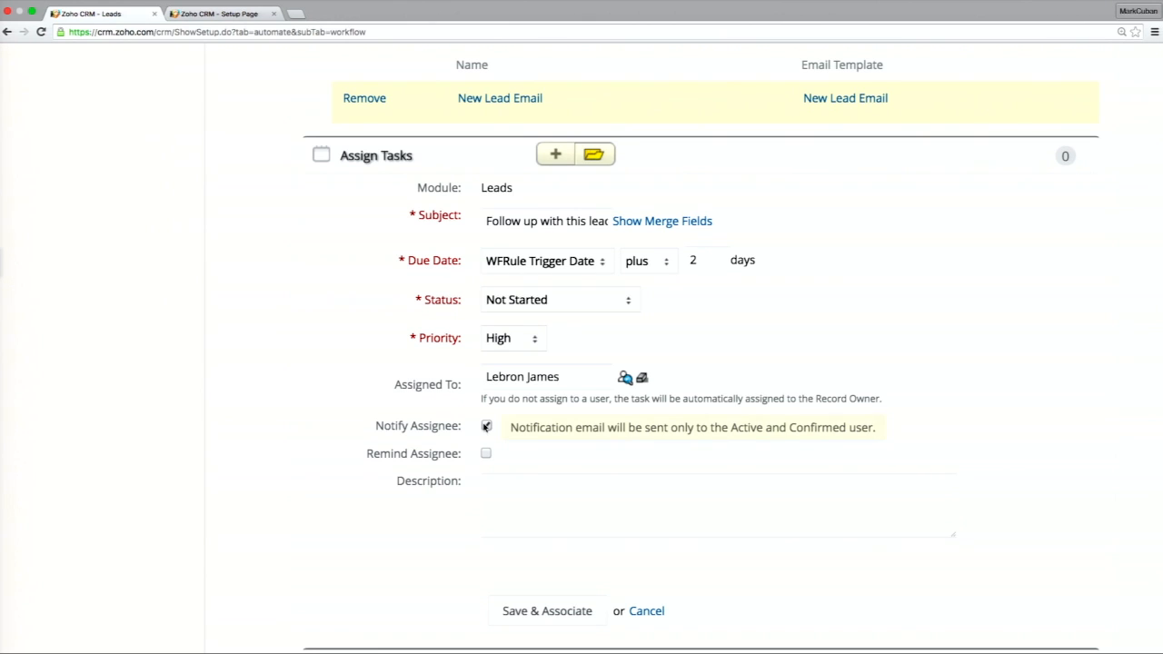
click(561, 618)
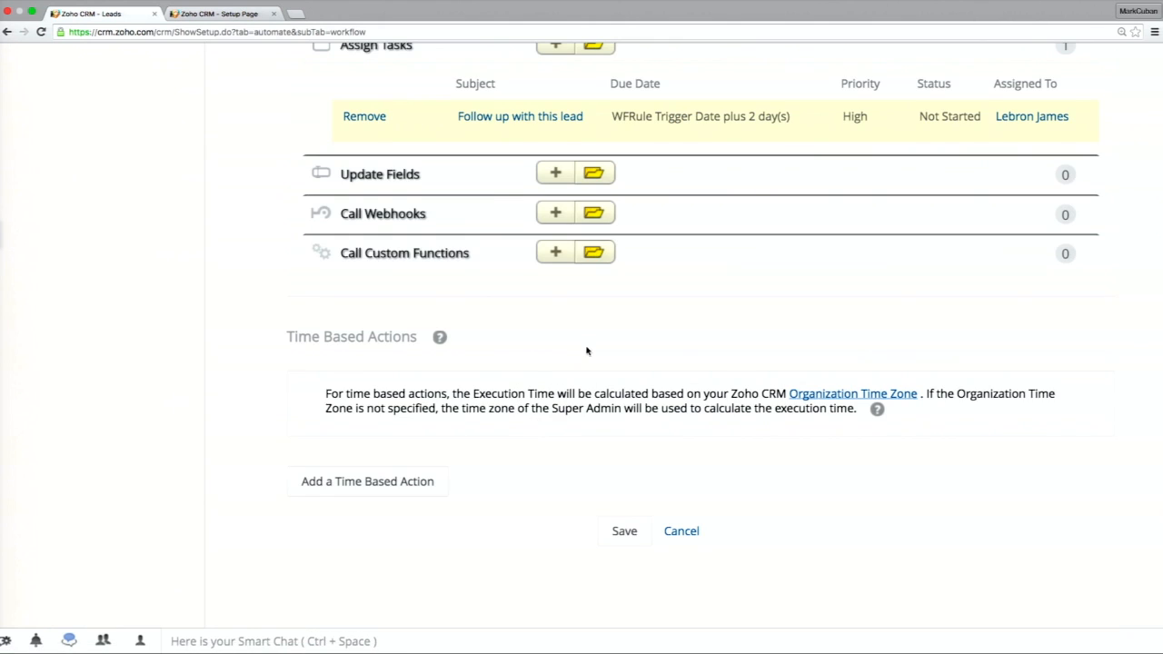
scroll(586, 348, up, 3)
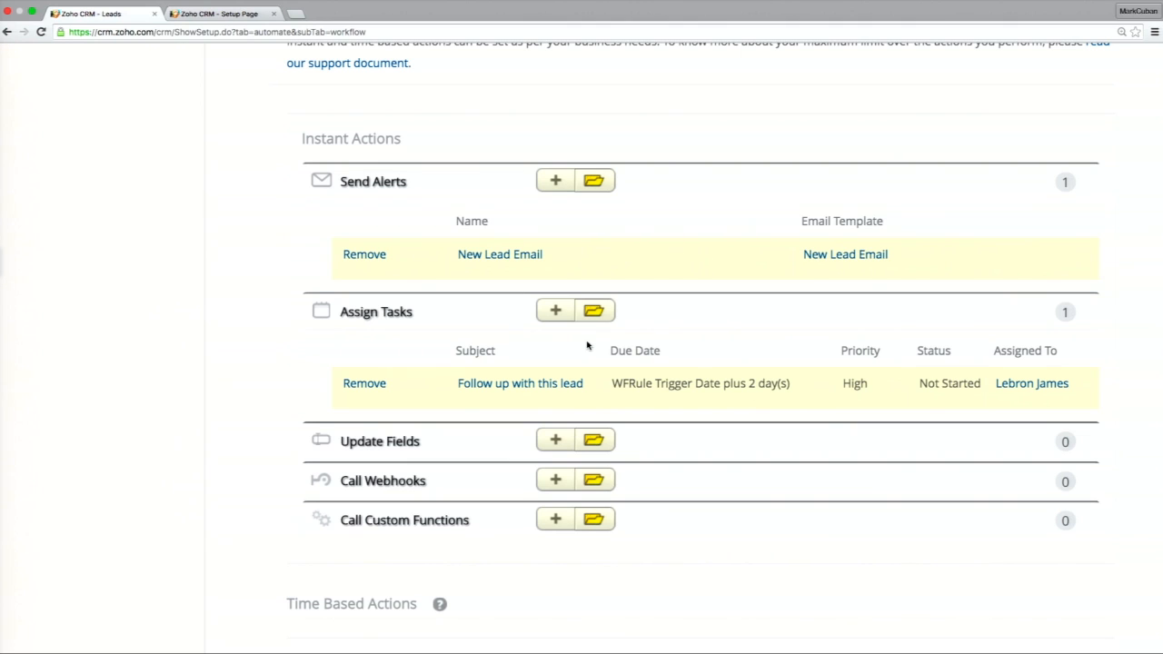
Add a field update named "Status" that sets Lead Status to Assigned to Sales Team, and associate it with the workflow rule.
click(551, 440)
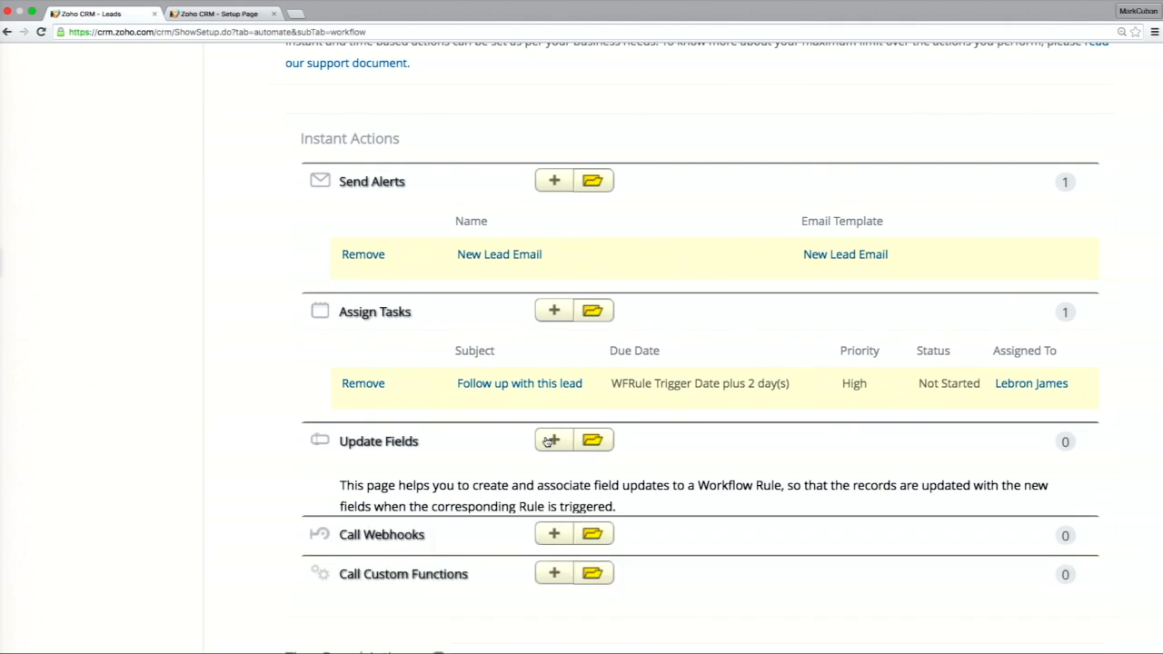
scroll(548, 418, down, 4)
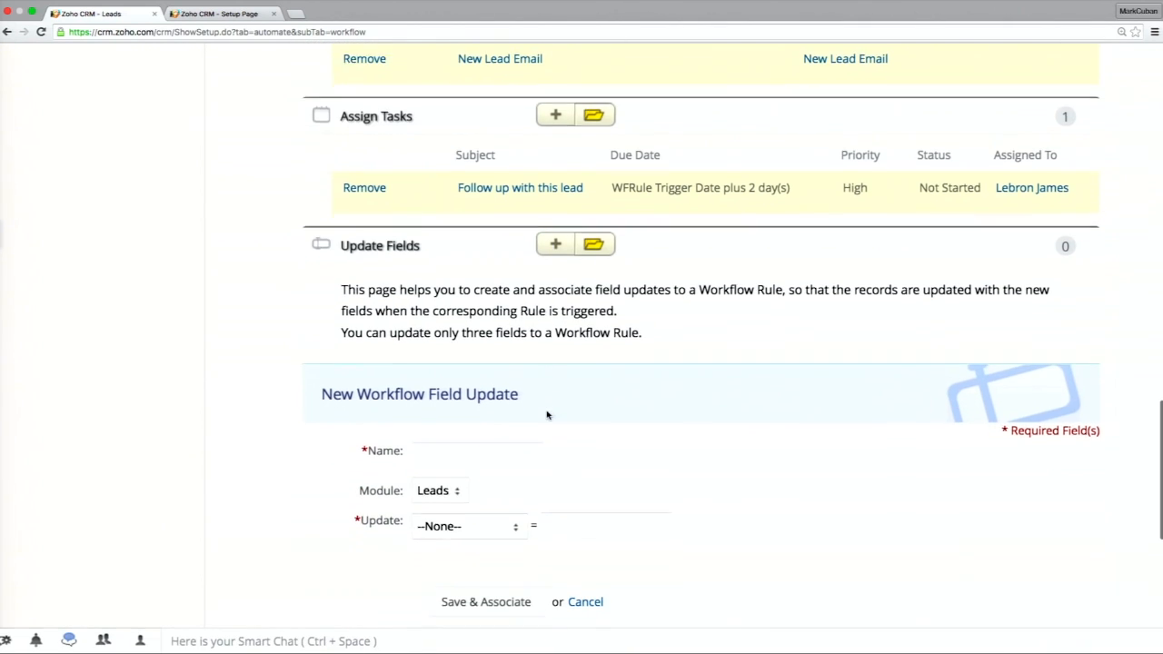
click(476, 447)
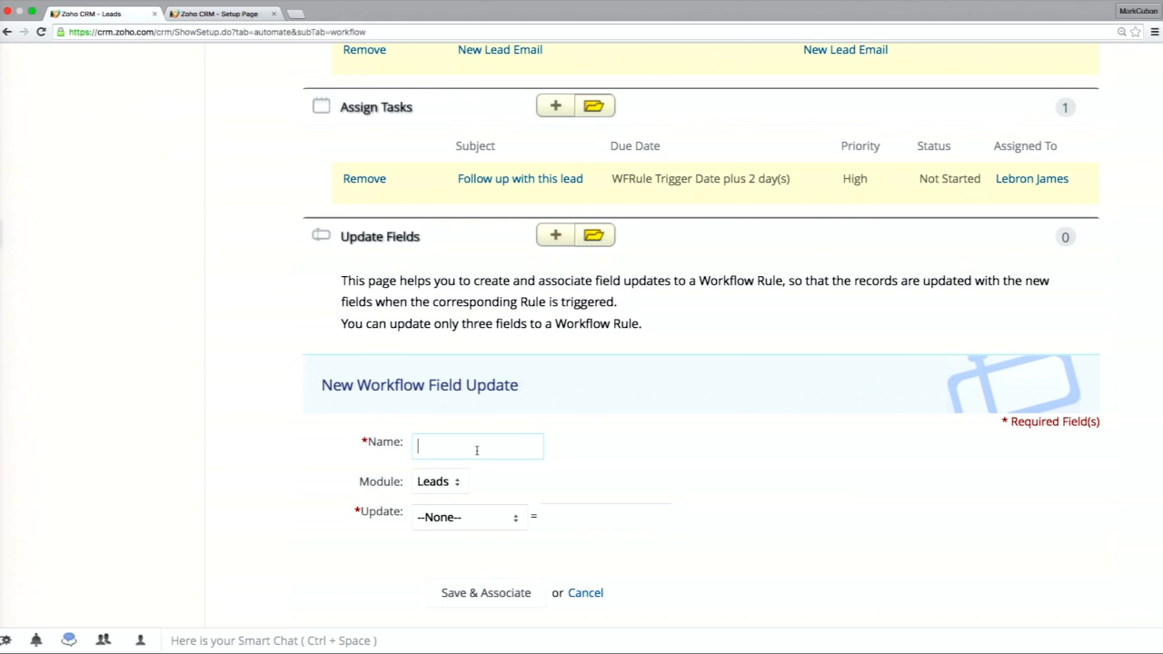
text(Status)
click(472, 520)
scroll(474, 545, down, 3)
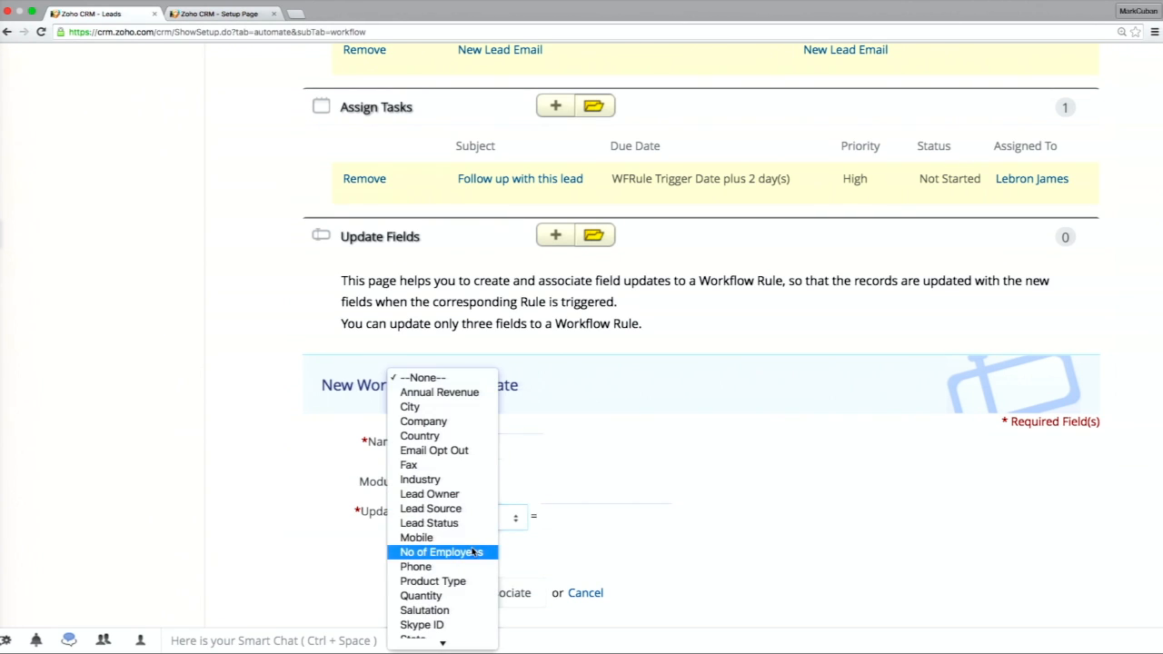
click(456, 523)
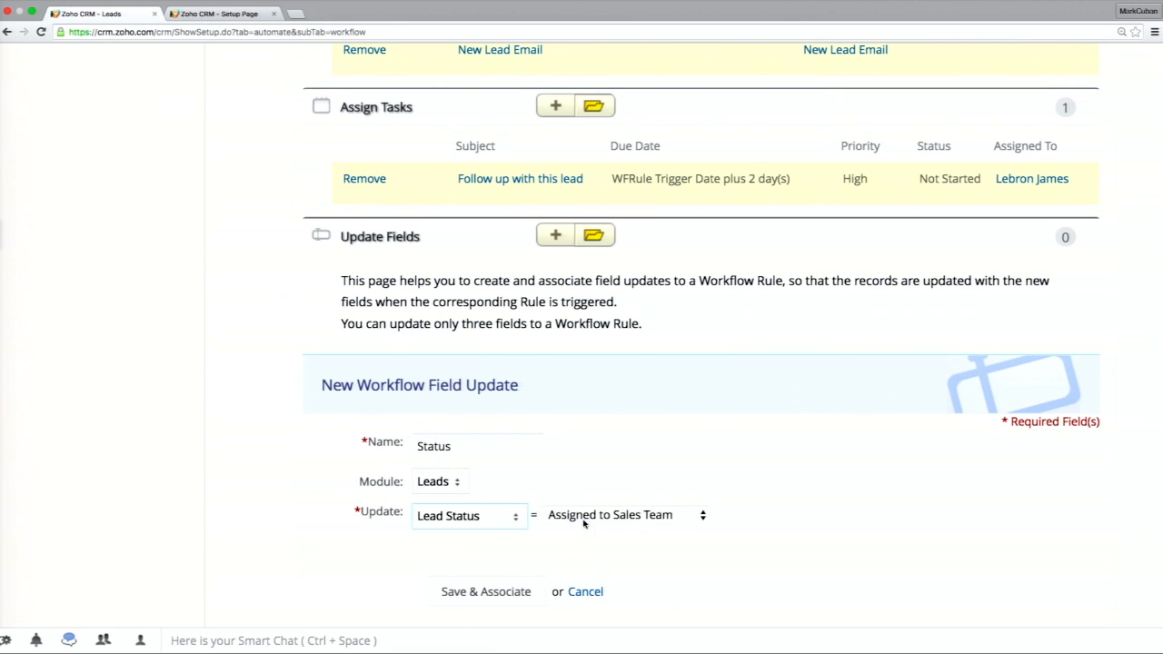
click(583, 523)
click(629, 442)
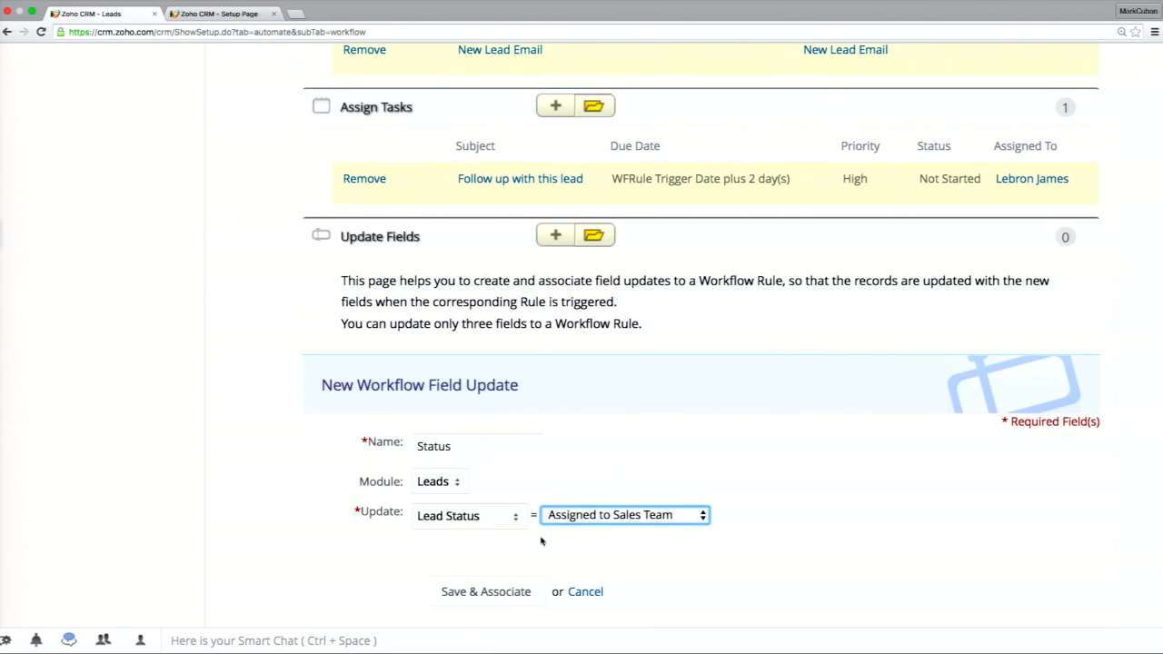
click(501, 603)
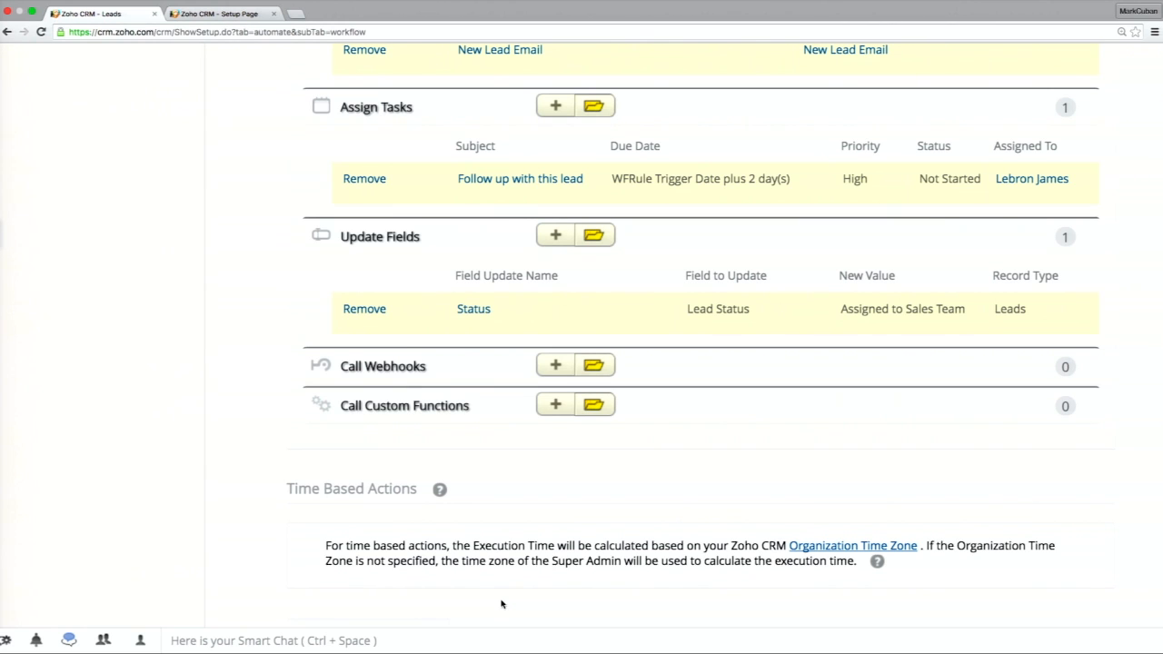
Review the instant actions and save the new Leads workflow rule.
scroll(501, 603, up, 3)
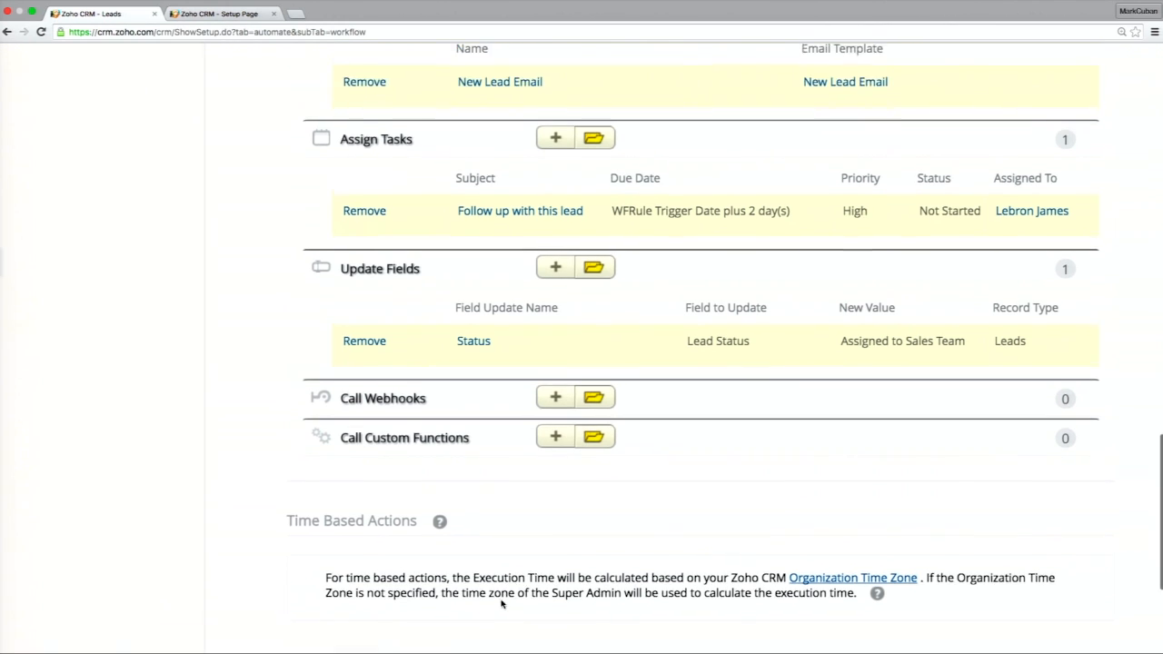
right_click(501, 603)
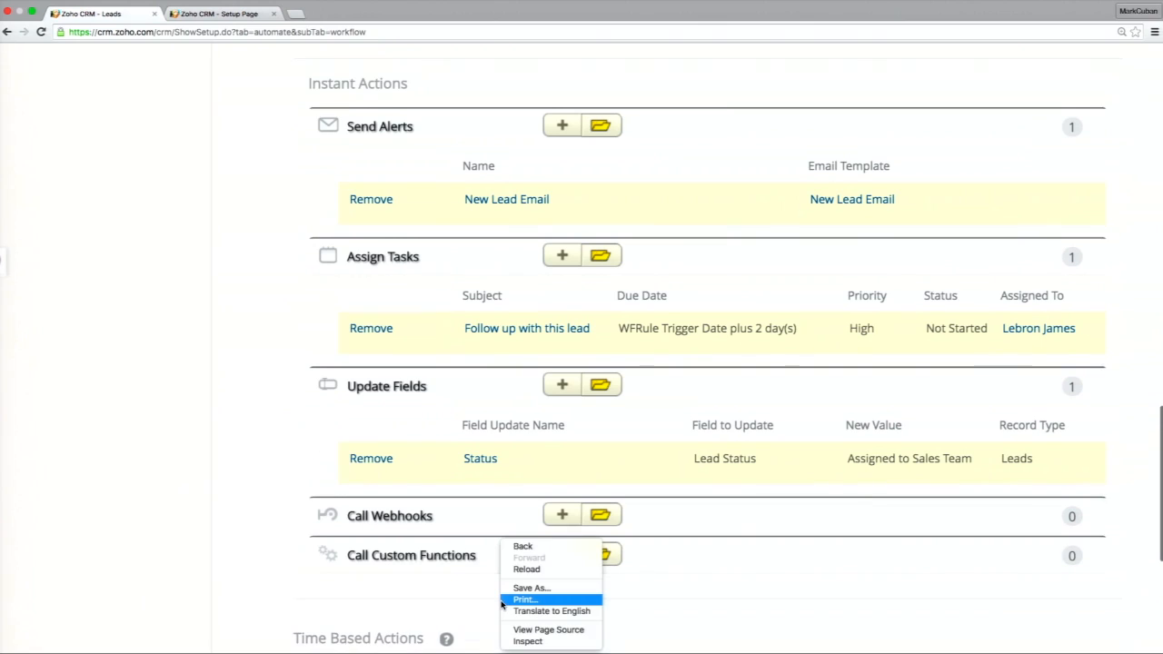
click(284, 359)
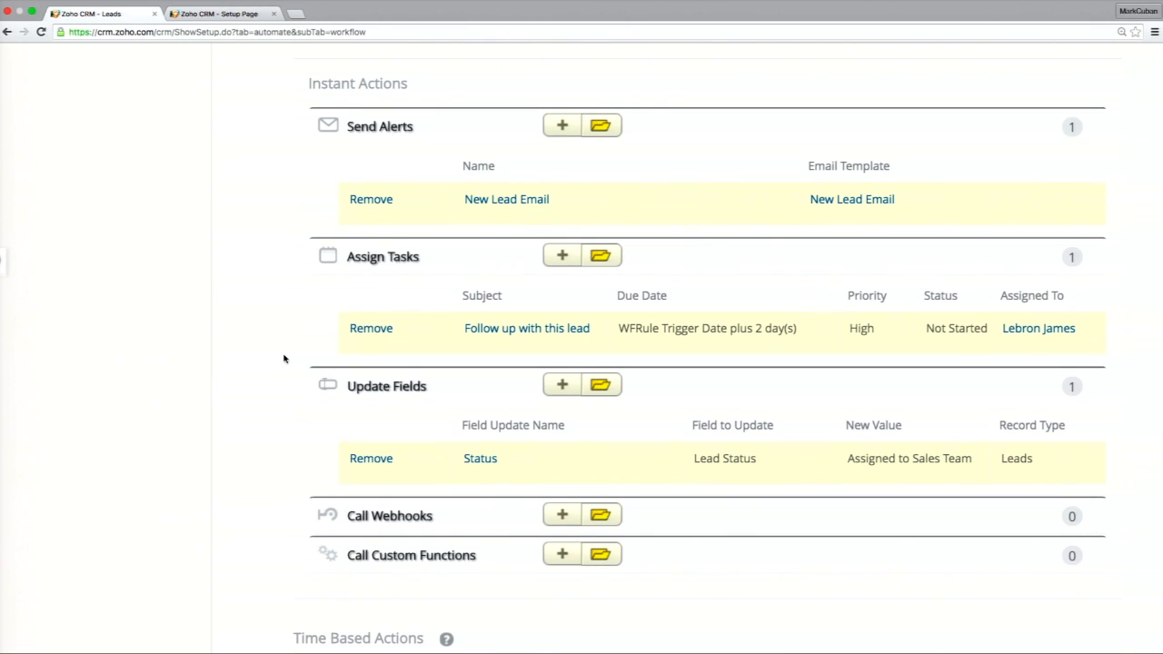
scroll(284, 359, down, 4)
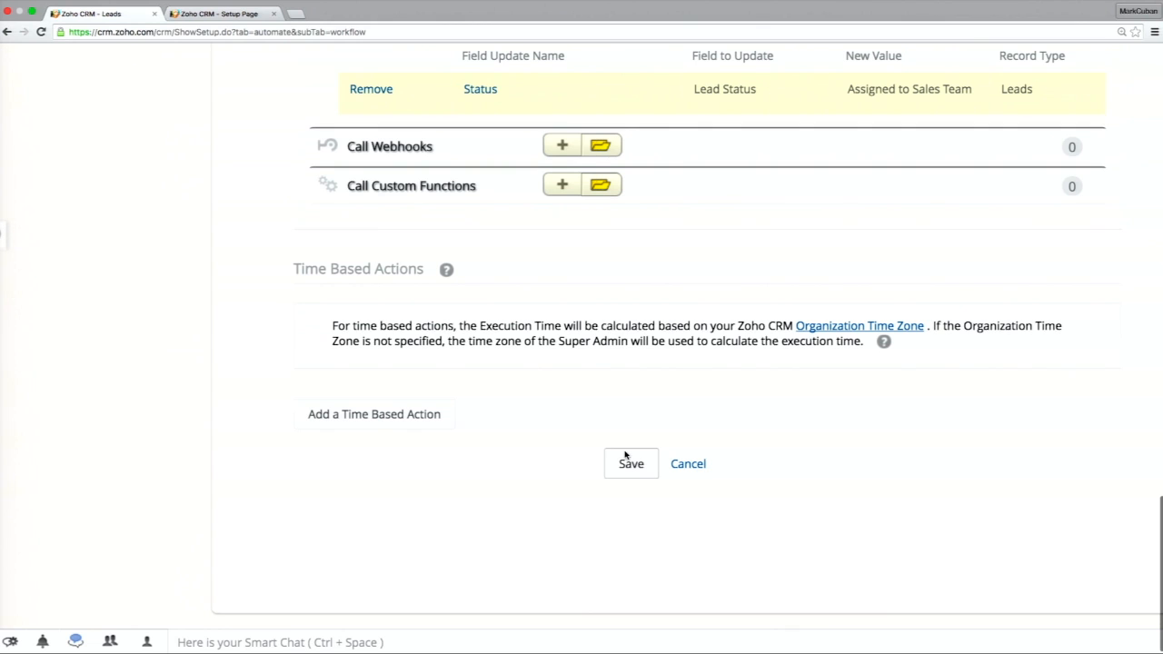
click(626, 465)
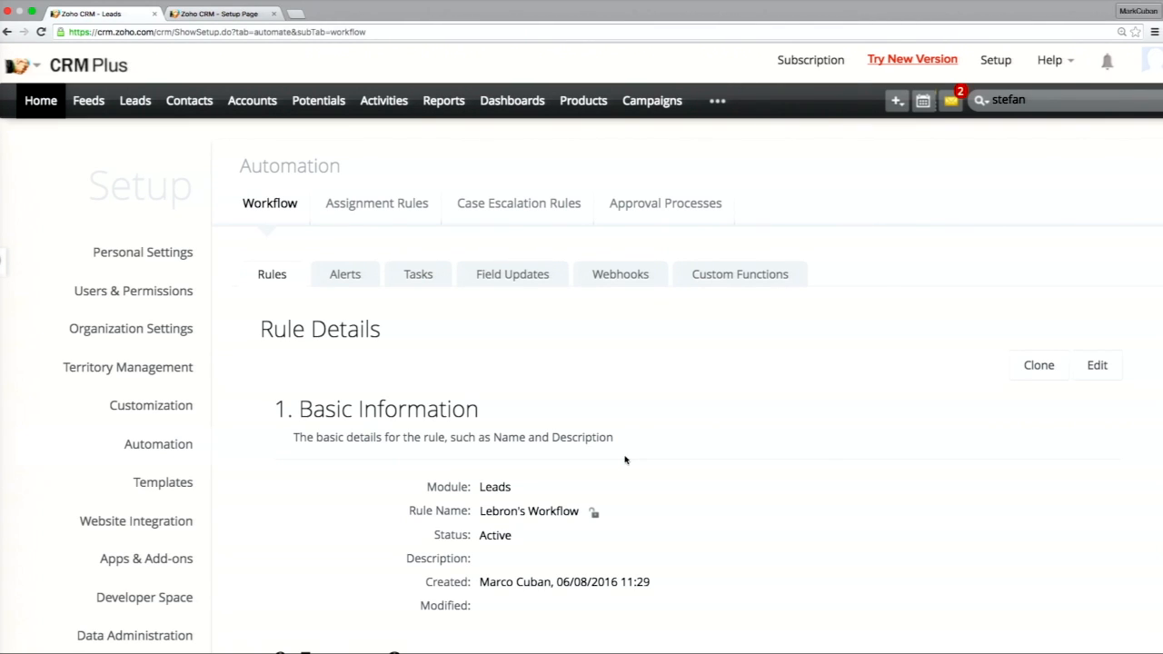
Deactivate the existing New Lead Workflow rule in the list of workflow rules and save the change.
click(285, 273)
scroll(291, 561, down, 1)
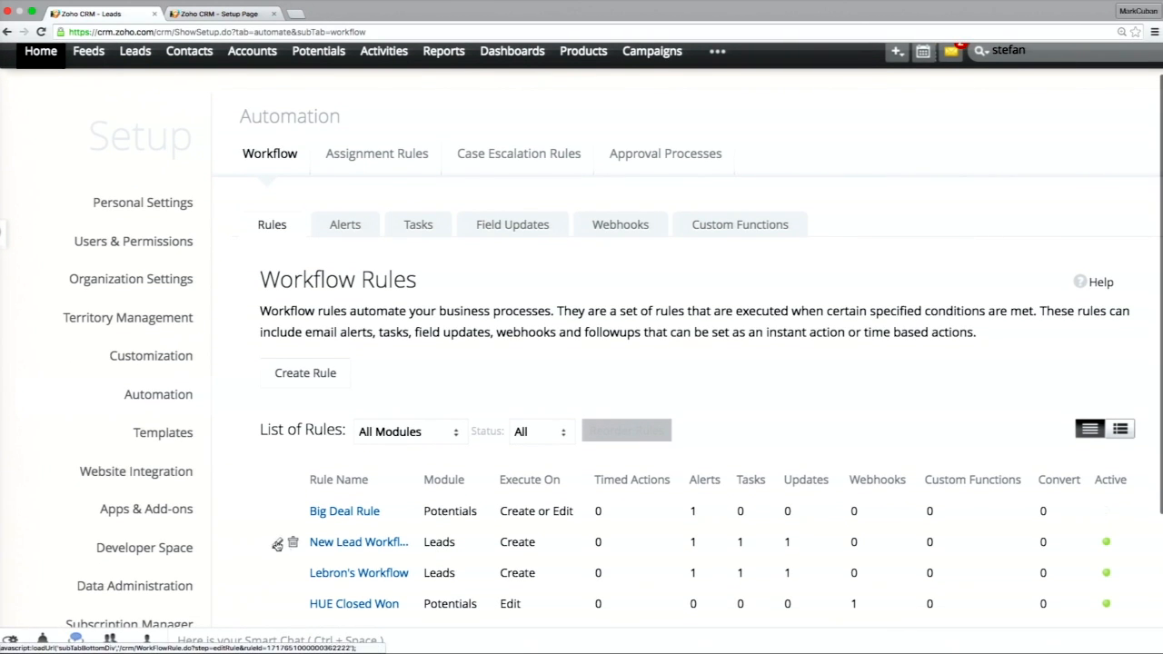
click(327, 542)
click(486, 486)
scroll(483, 415, down, 15)
click(615, 463)
Create and save a new lead with the person's first name, last name and email address.
click(135, 98)
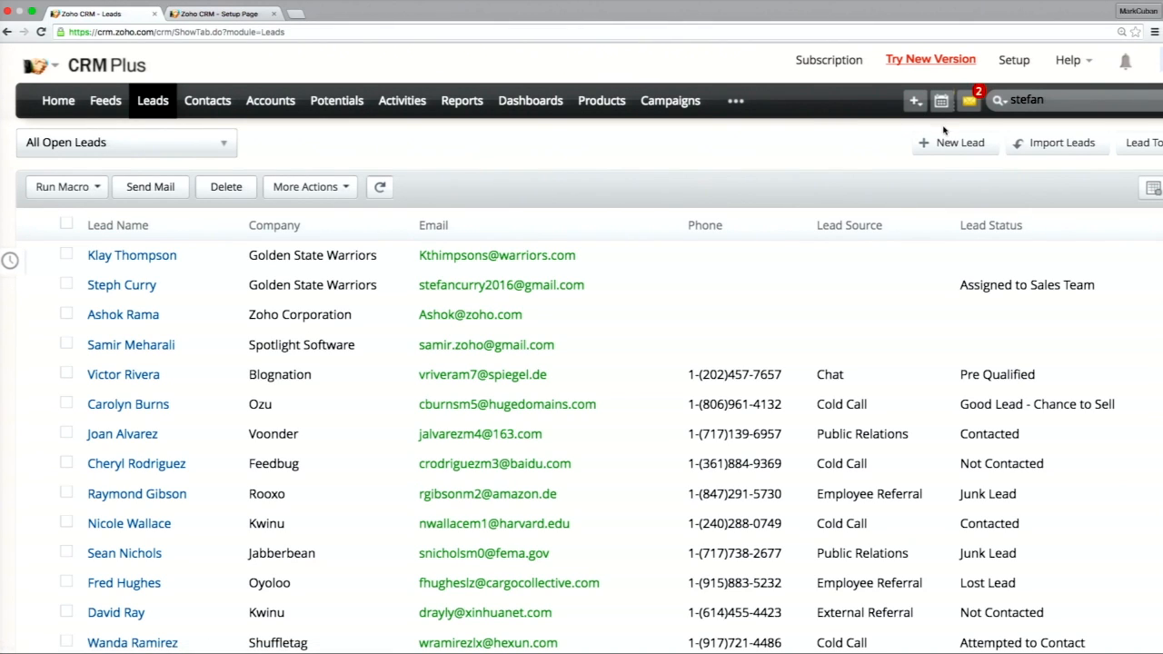
click(948, 138)
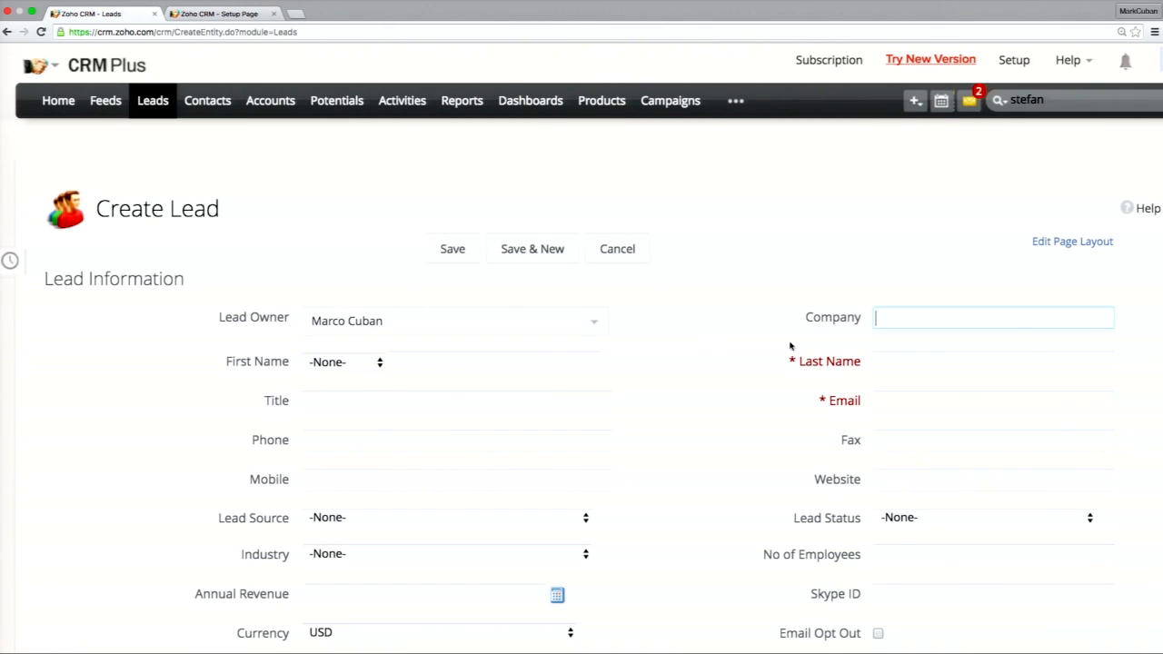
click(515, 365)
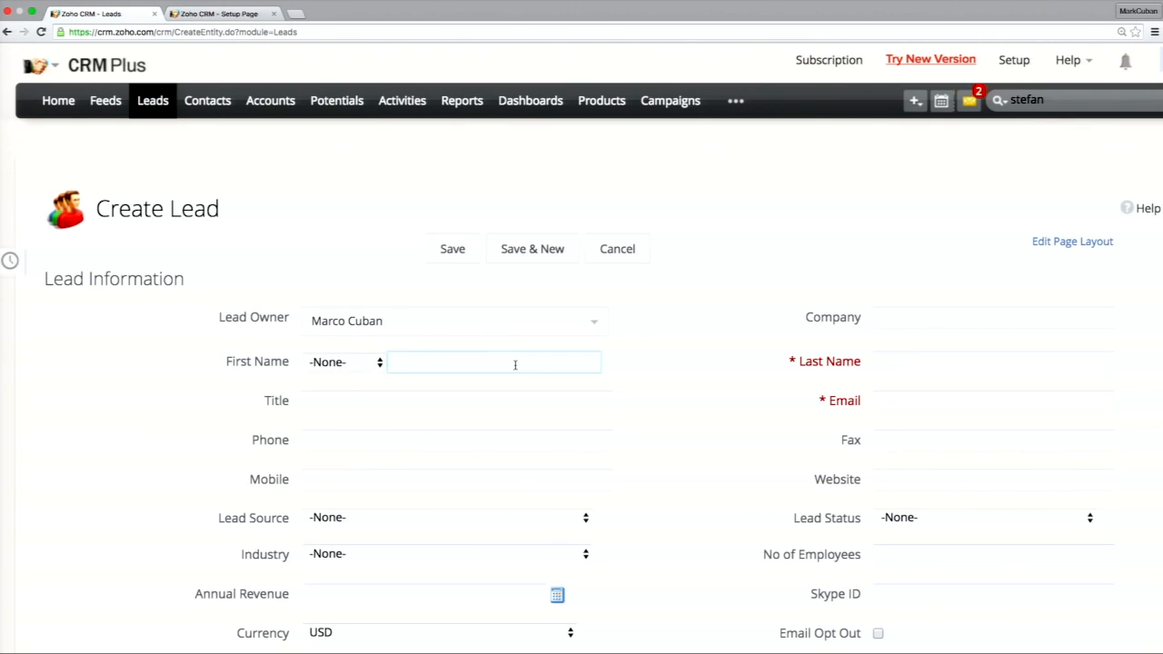
text(Steve)
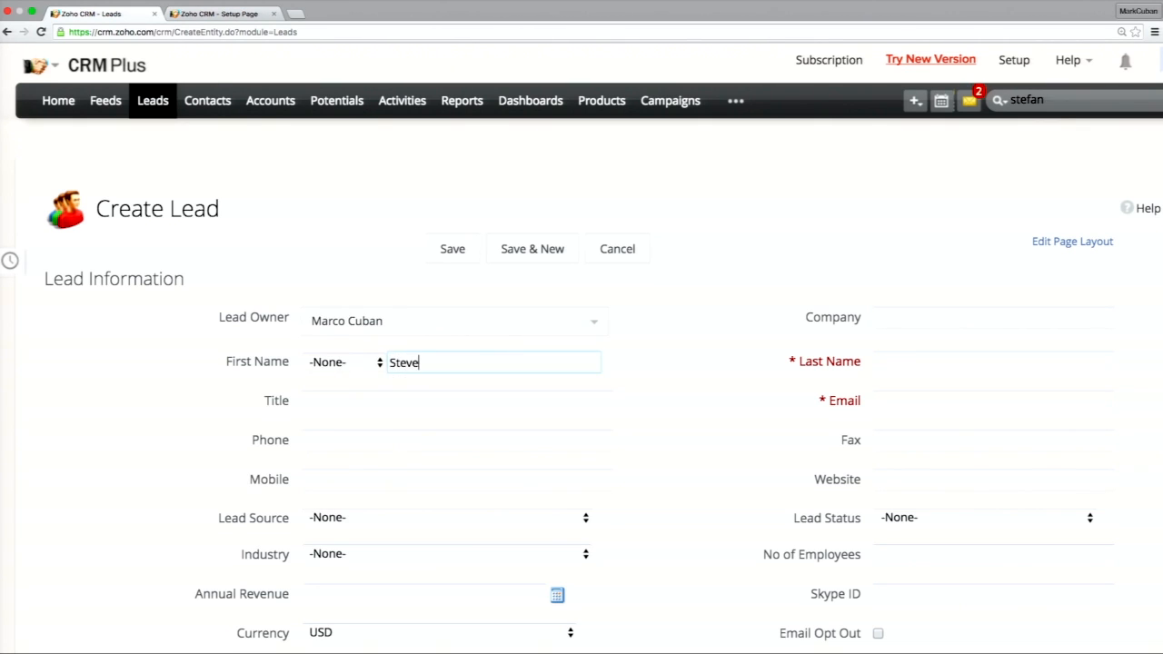
key(Tab)
text(Kerr)
key(Tab)
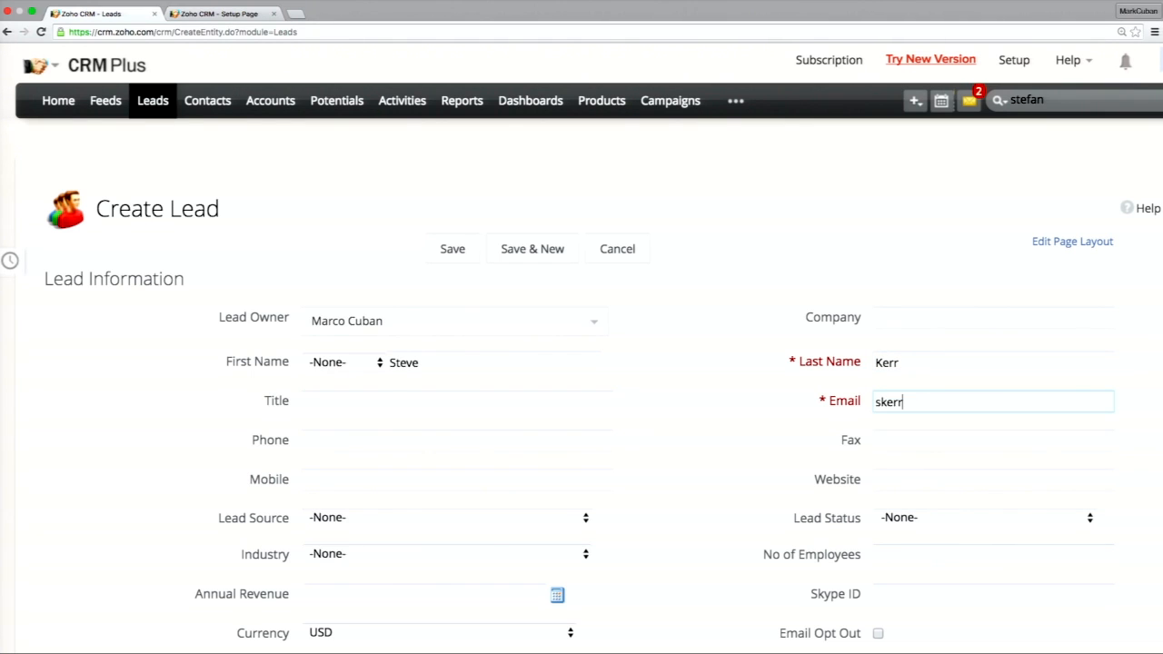
key(Return)
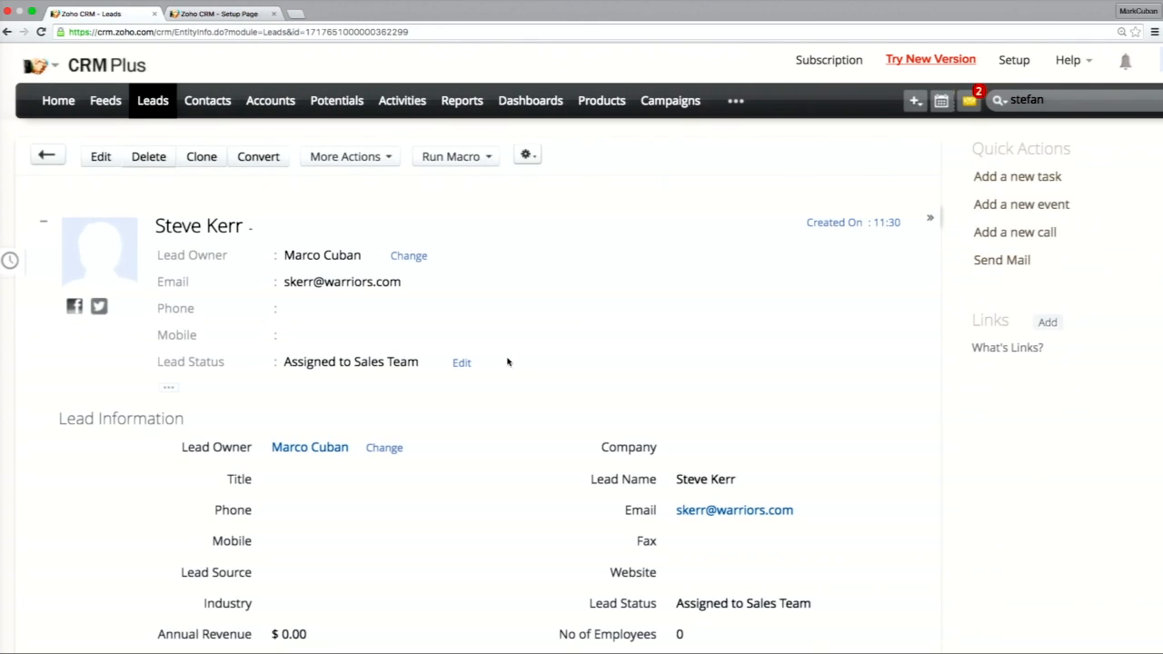
Examine the new lead's status and open activities, and show its emails sent from CRM.
scroll(519, 364, down, 4)
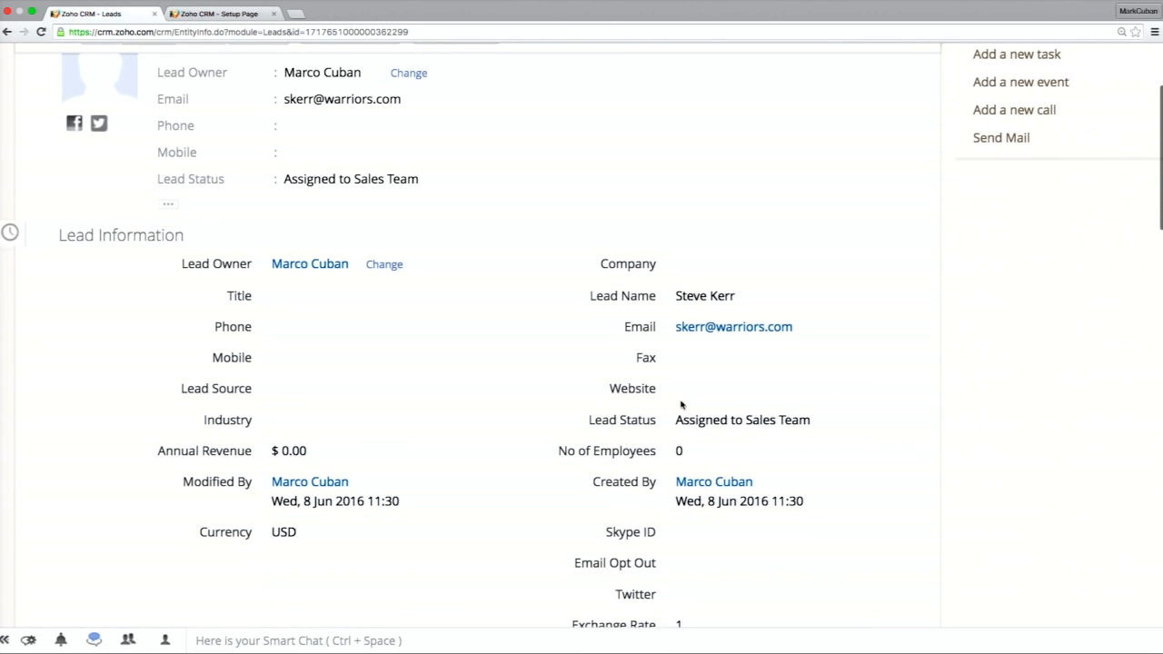
scroll(708, 434, down, 10)
scroll(709, 435, down, 8)
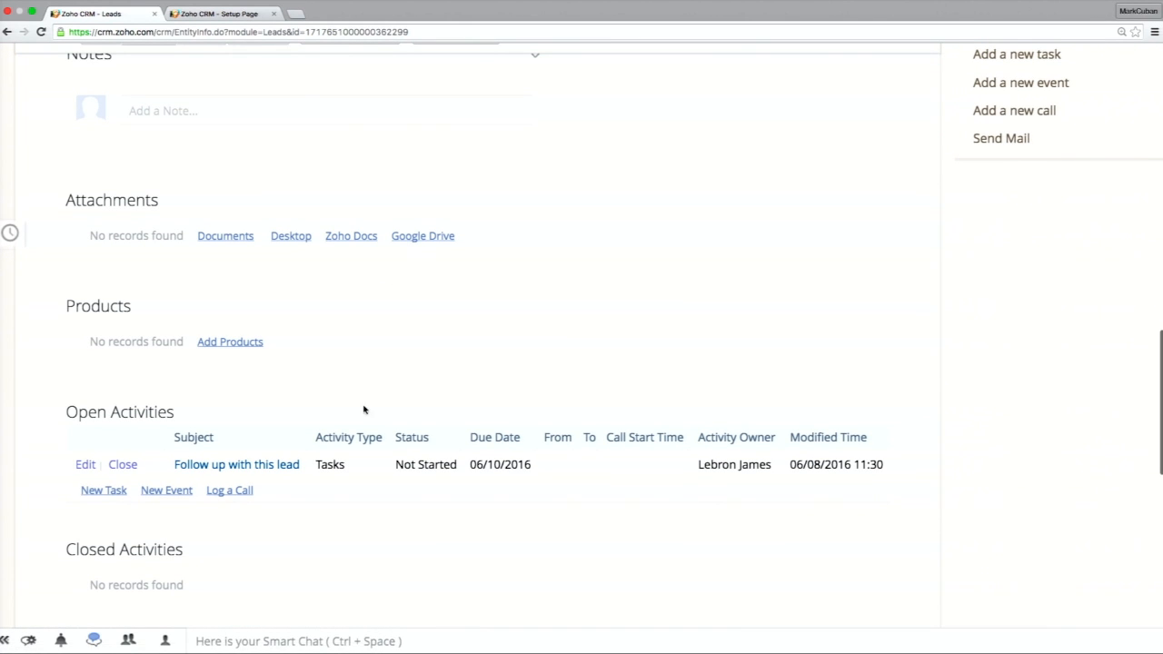
scroll(305, 500, down, 4)
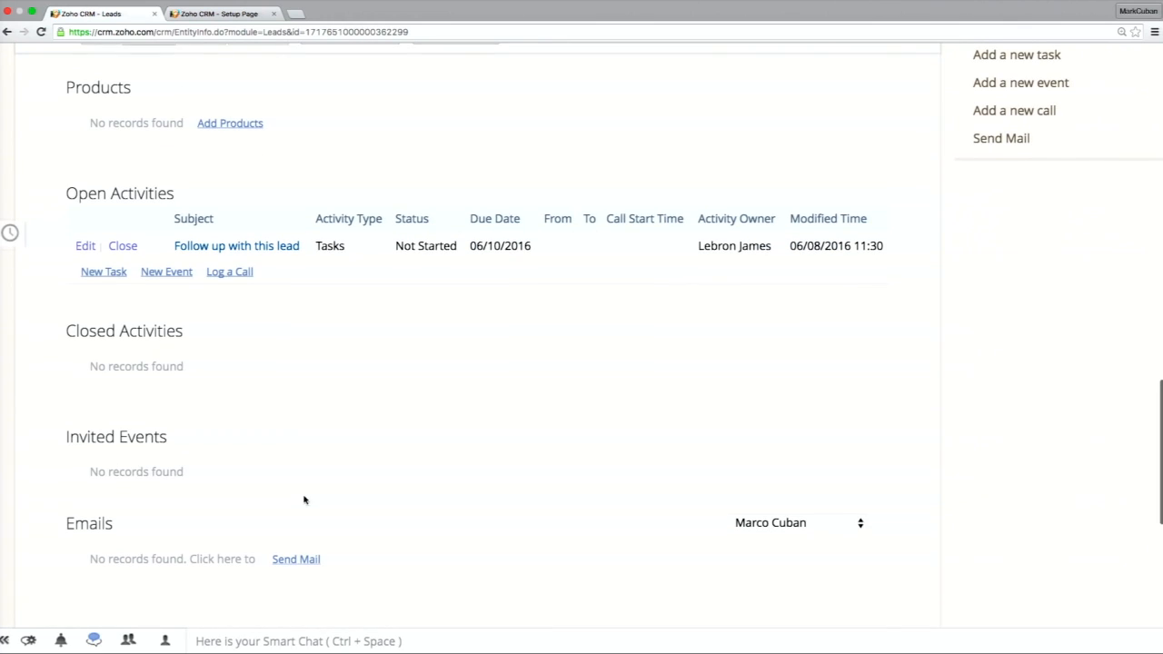
click(740, 518)
click(750, 474)
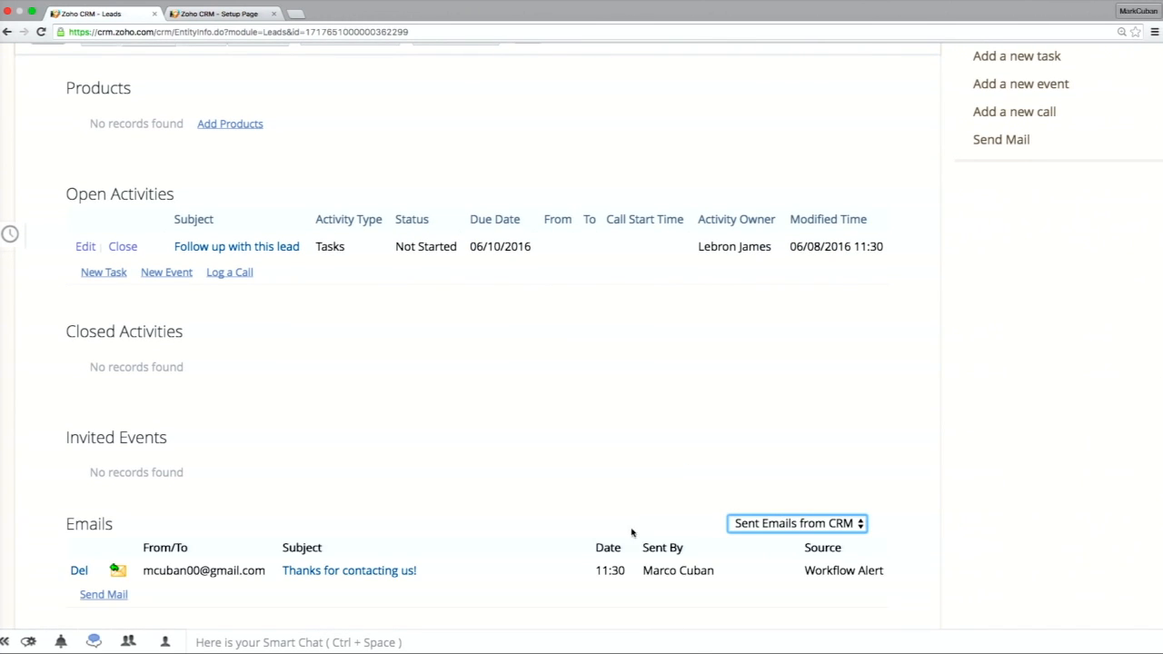
Open the lead's sent email "Thanks for contacting us!", read its greeting and body, and close it.
click(400, 579)
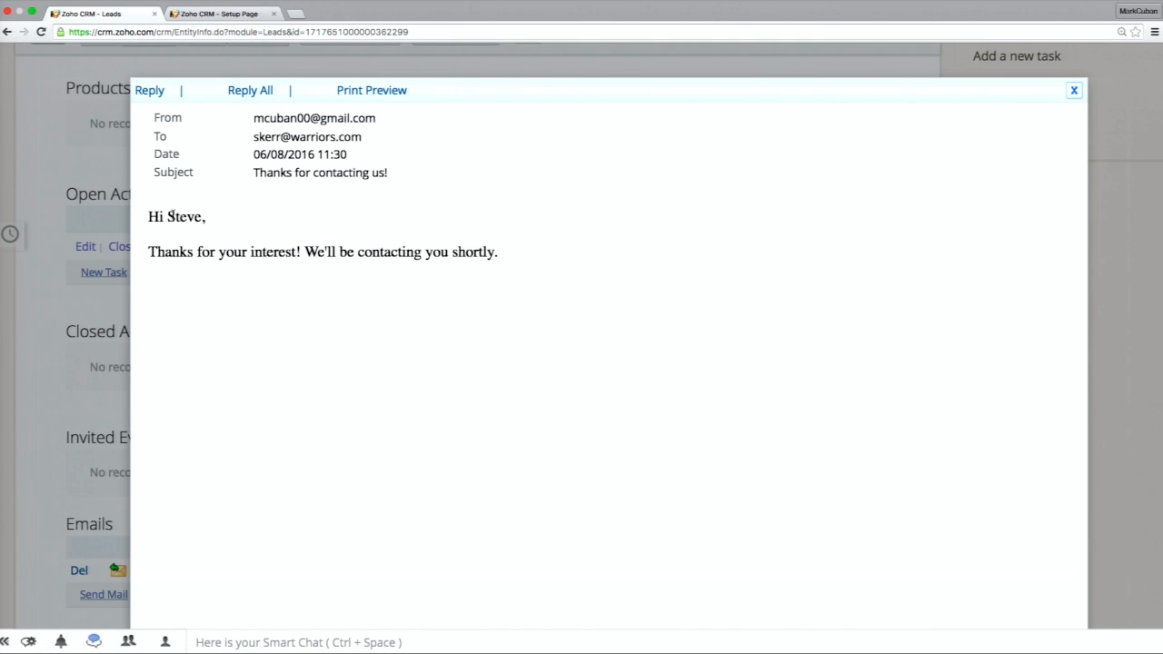
scroll(173, 215, up, 5)
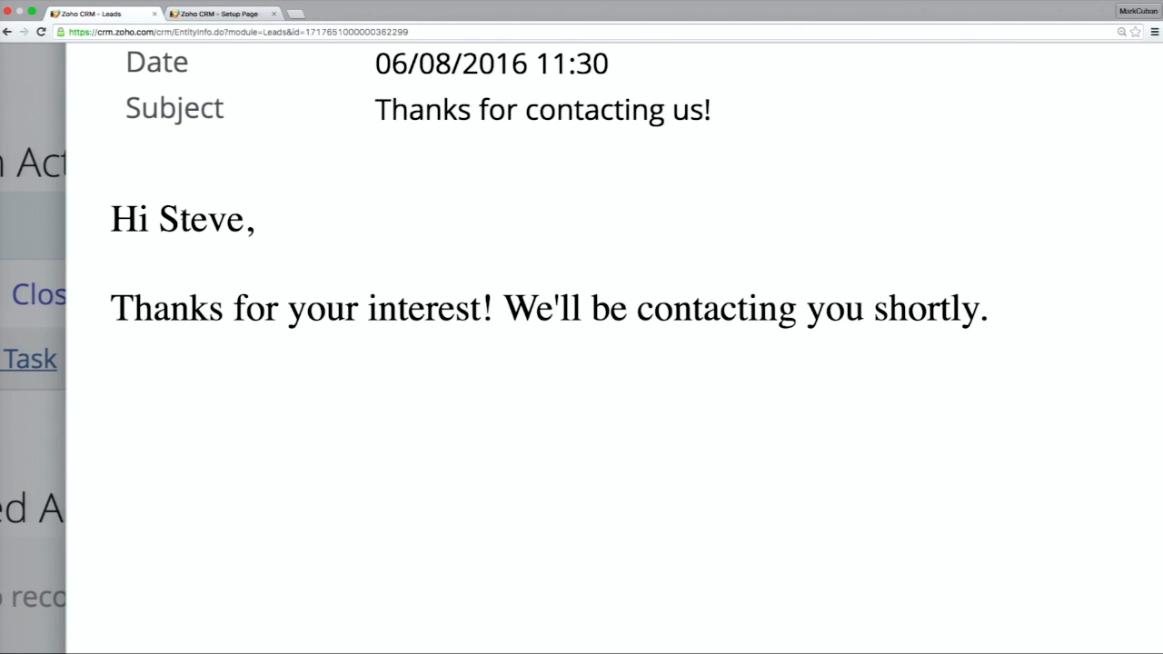
scroll(173, 216, down, 5)
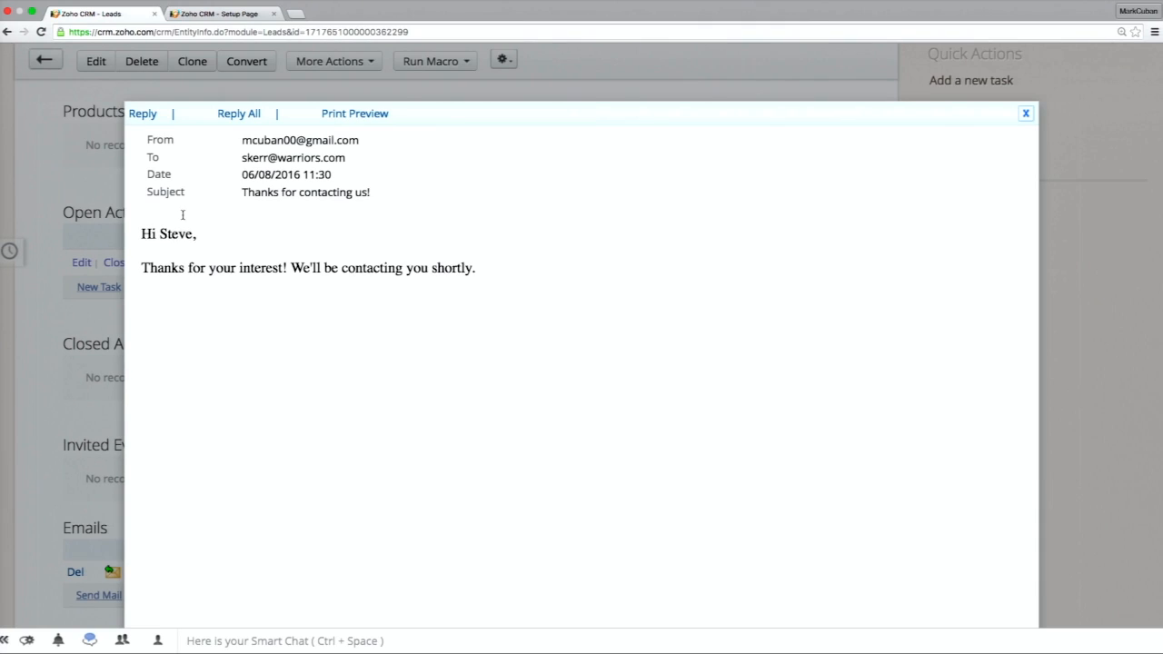
click(1025, 113)
scroll(805, 319, up, 4)
scroll(804, 318, up, 10)
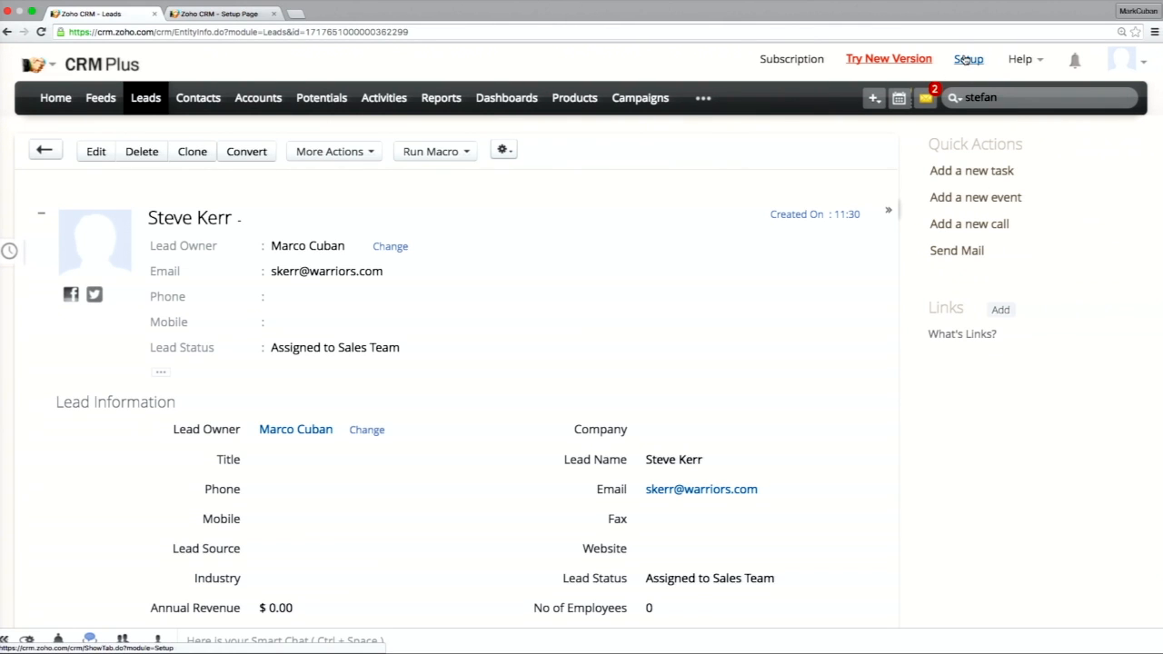
Create a new active workflow rule for the Potentials module, name it "Closed Deal Workflow", and continue to its trigger.
click(966, 60)
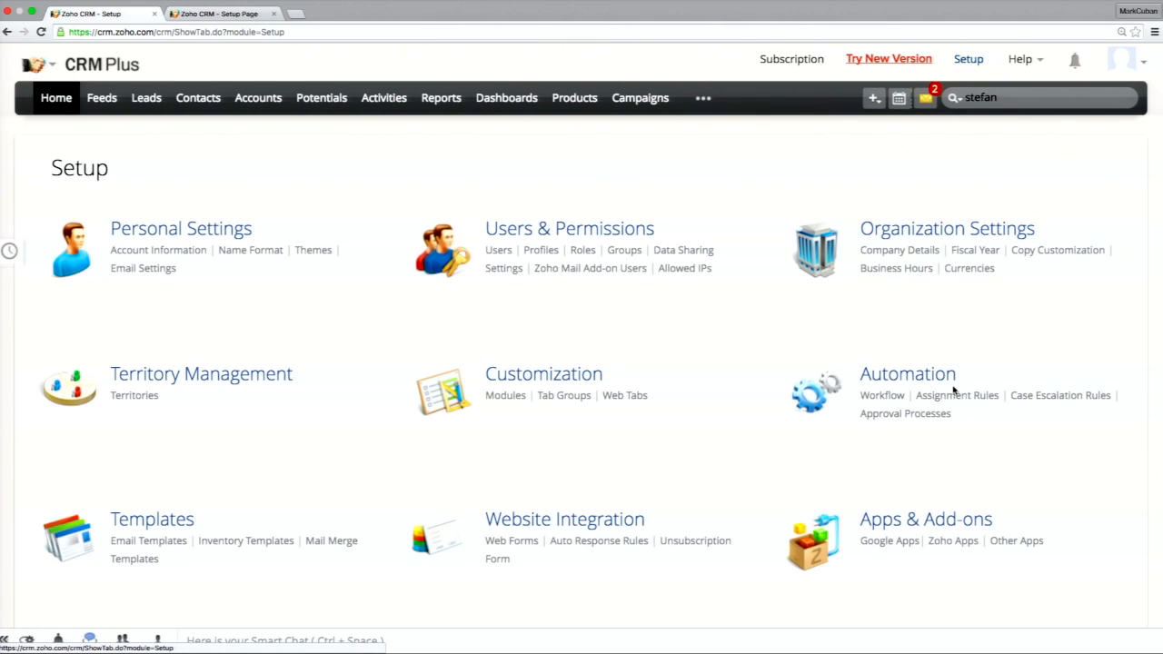
click(909, 375)
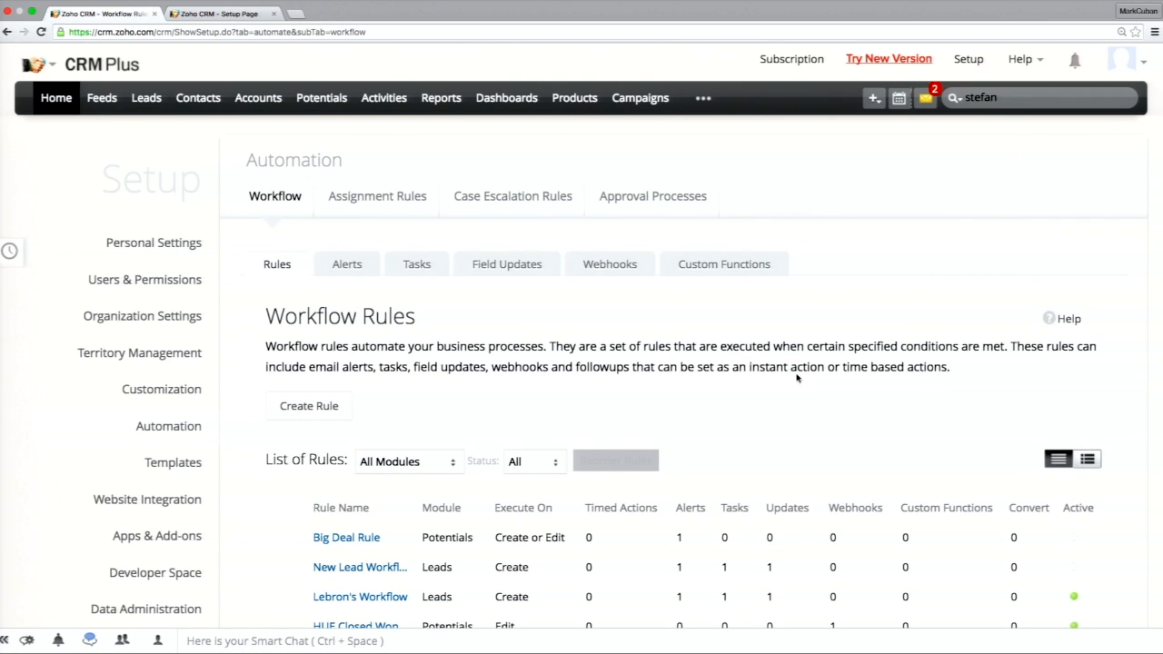
click(314, 416)
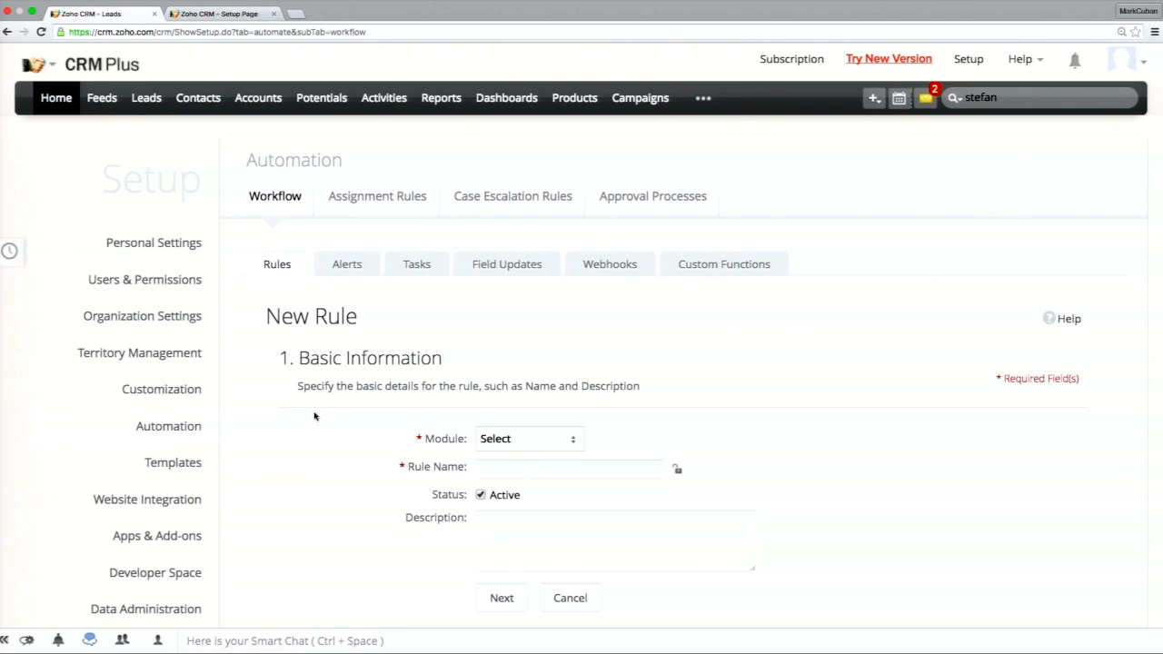
click(511, 435)
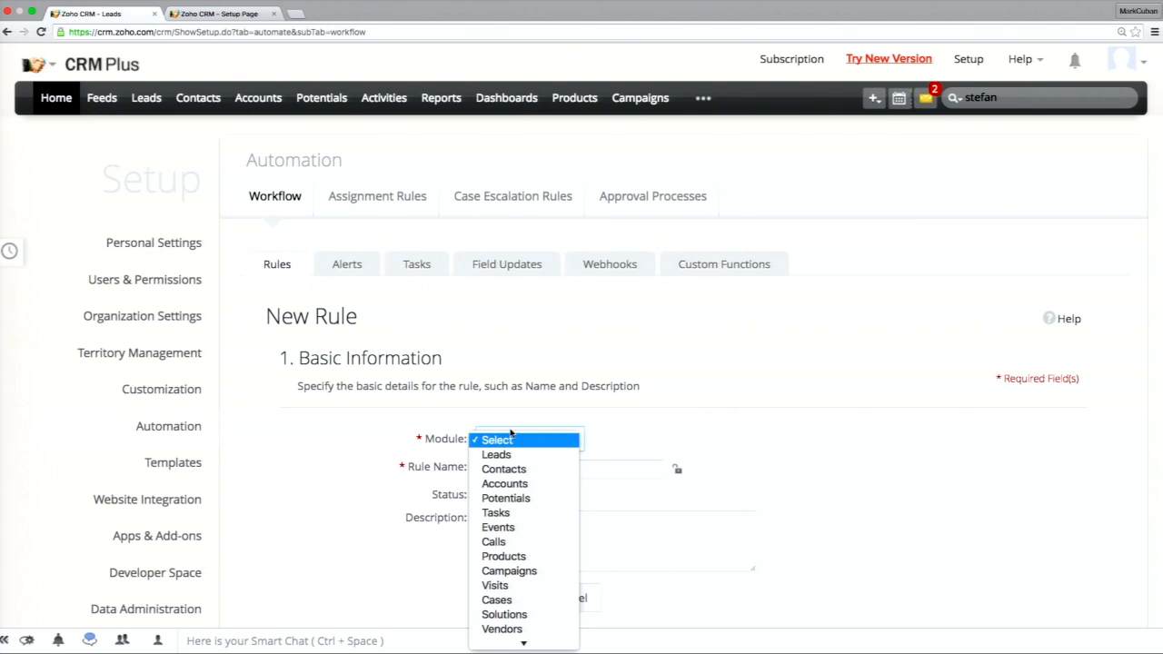
click(534, 505)
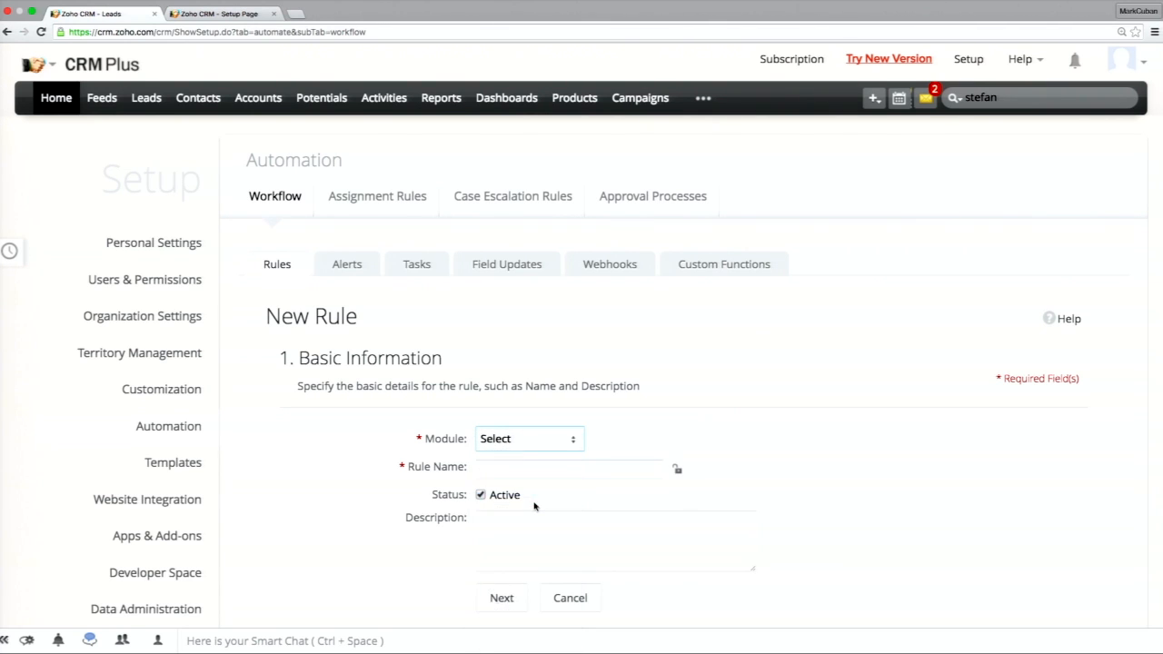
click(524, 474)
text(C)
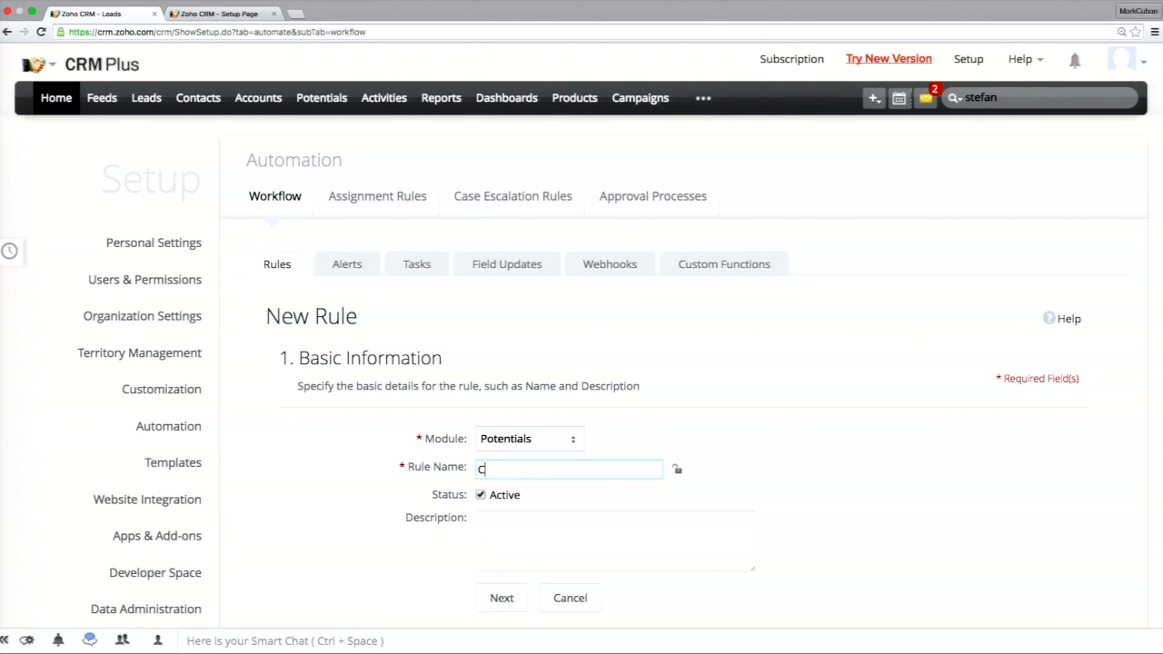
text(losed Deal Workflow)
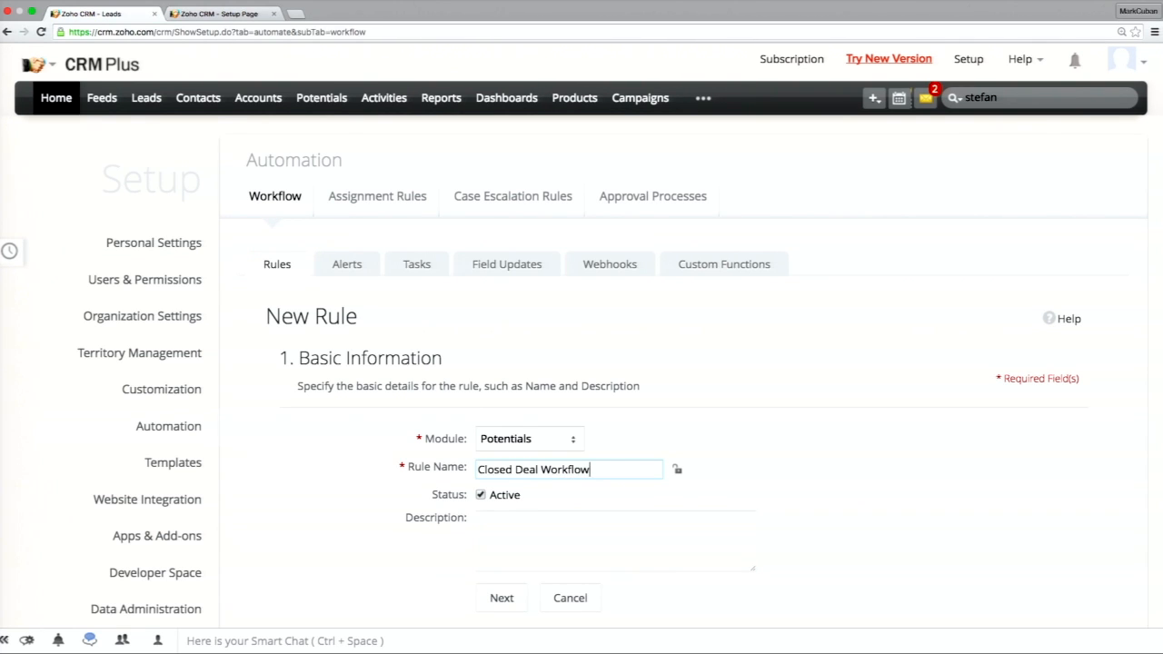
click(503, 597)
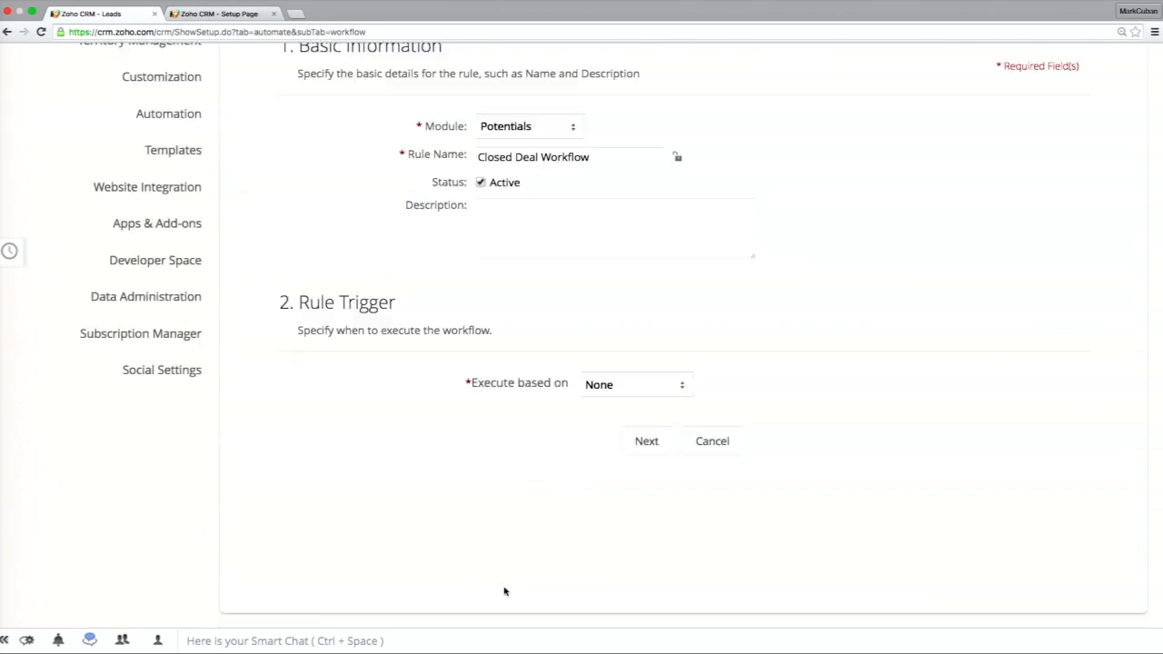
Set the rule trigger to a record action that executes when an existing potential is edited.
click(646, 393)
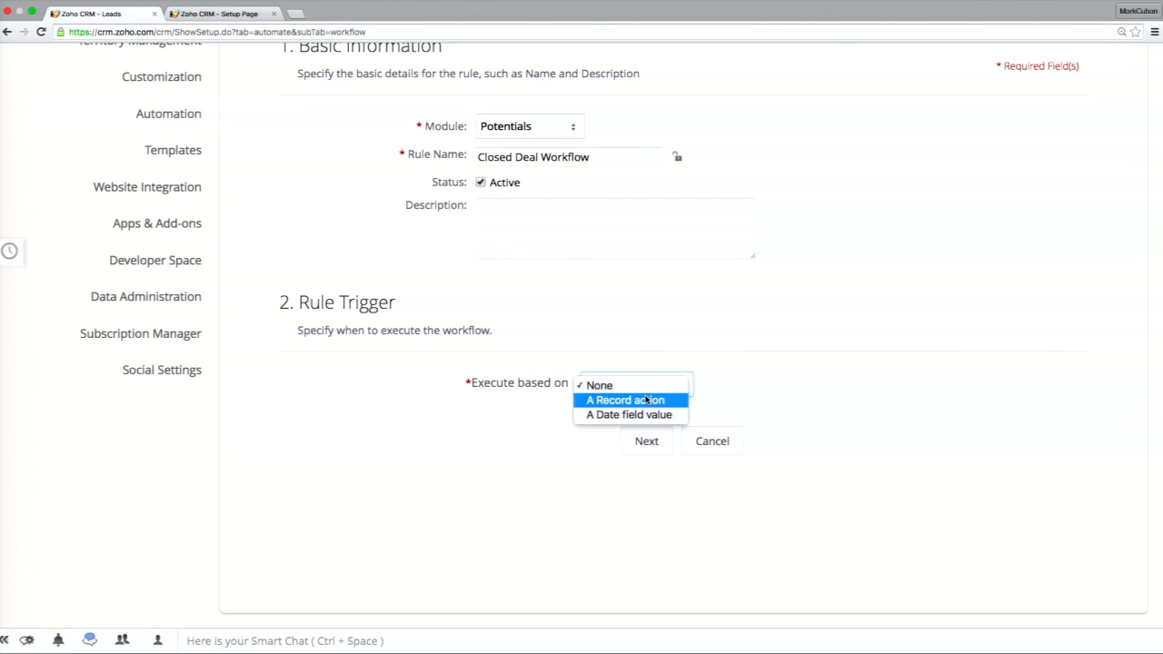
click(646, 400)
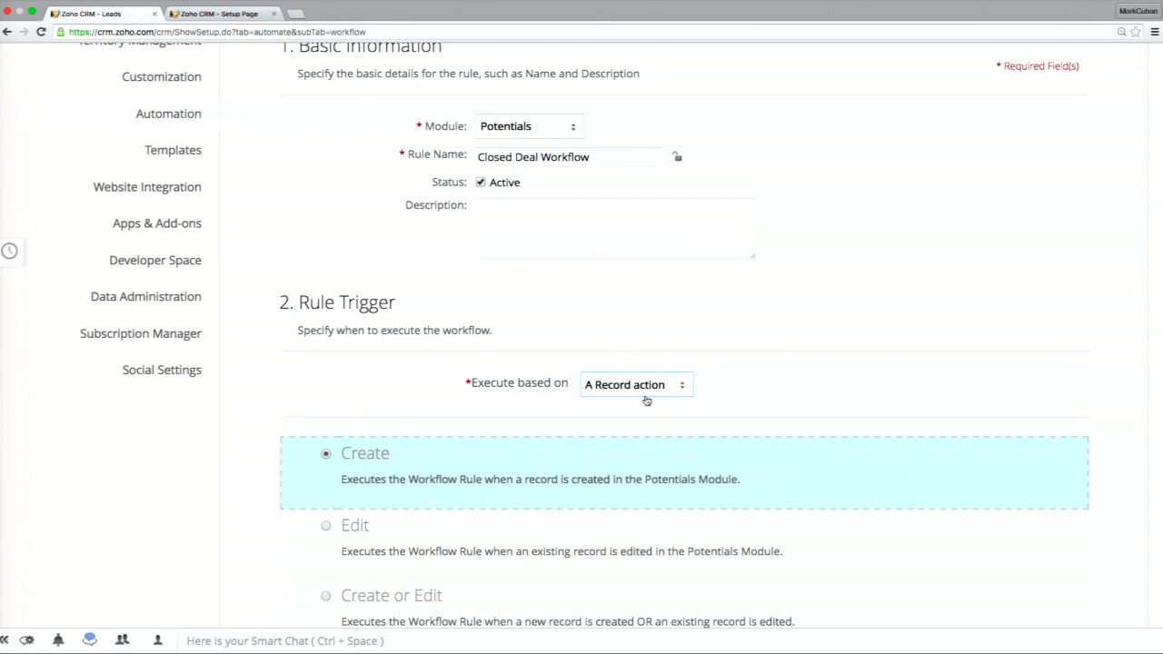
scroll(646, 400, down, 2)
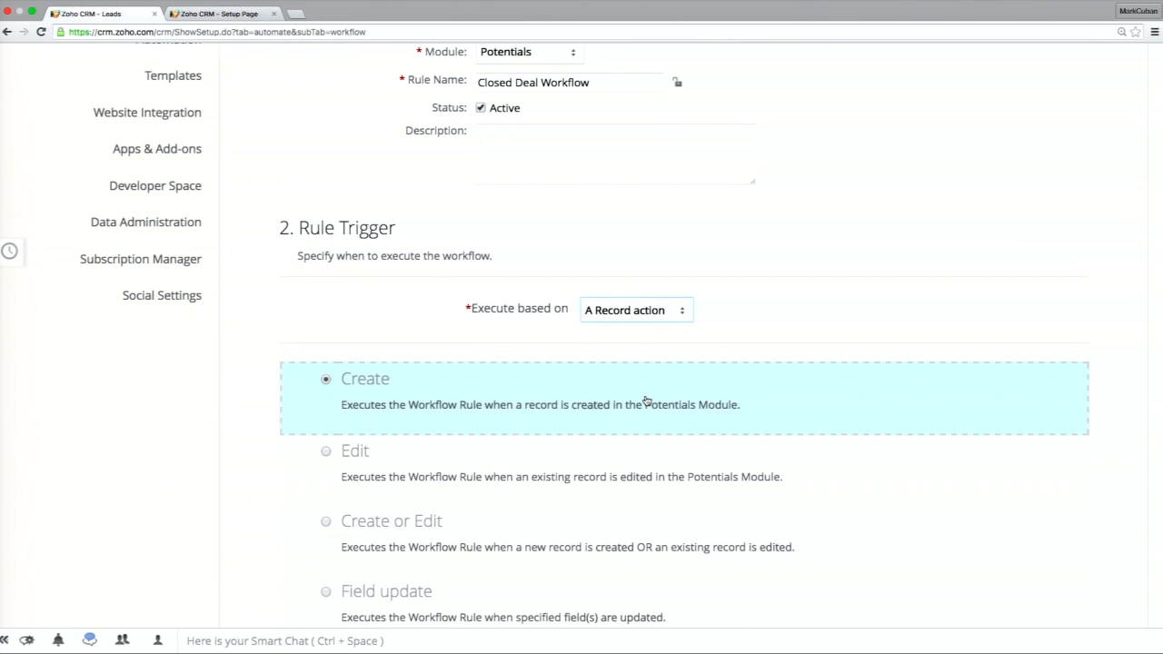
click(564, 463)
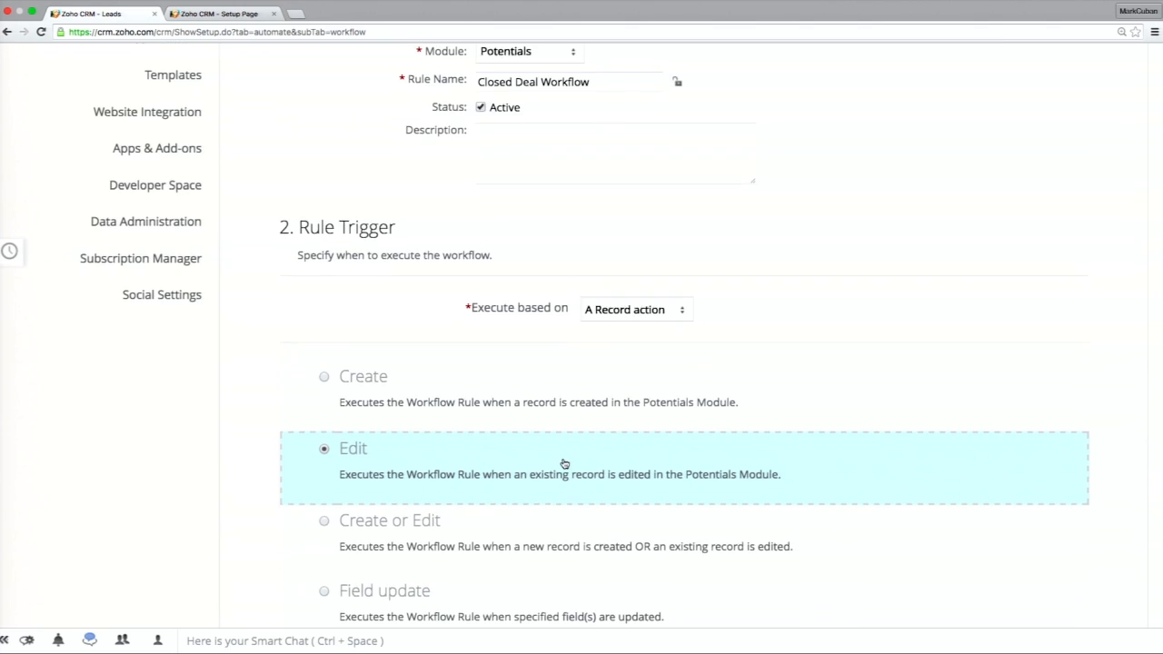
Define the rule criteria as Stage is Closed Won and continue to the rule's actions.
scroll(565, 464, down, 6)
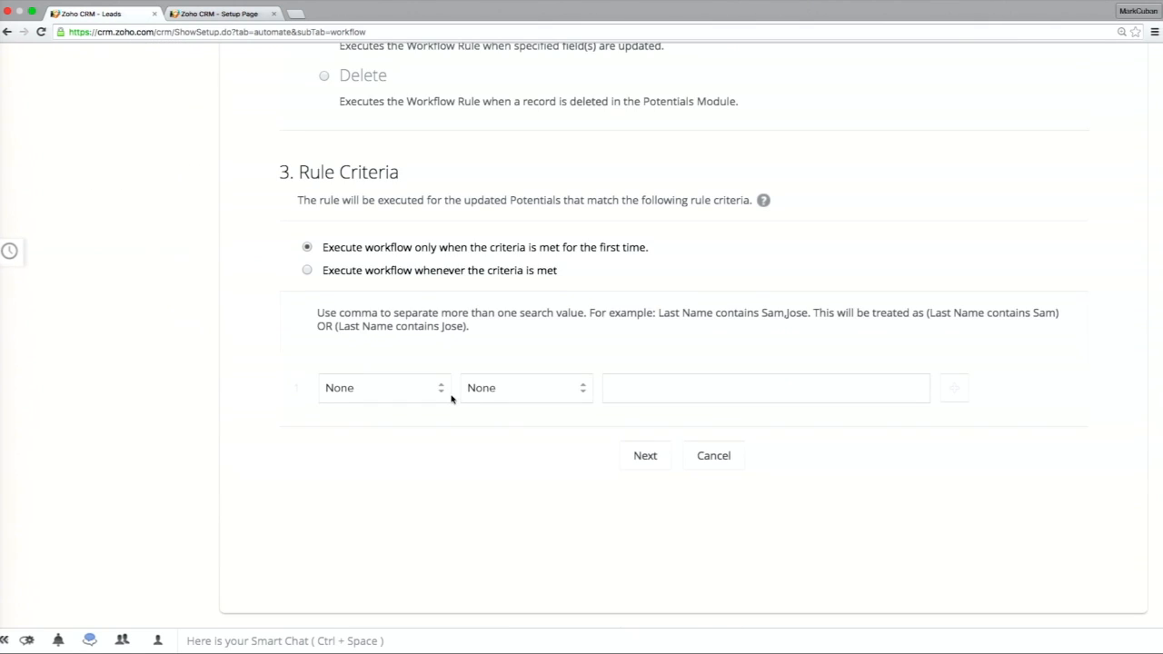
scroll(452, 398, up, 1)
click(424, 422)
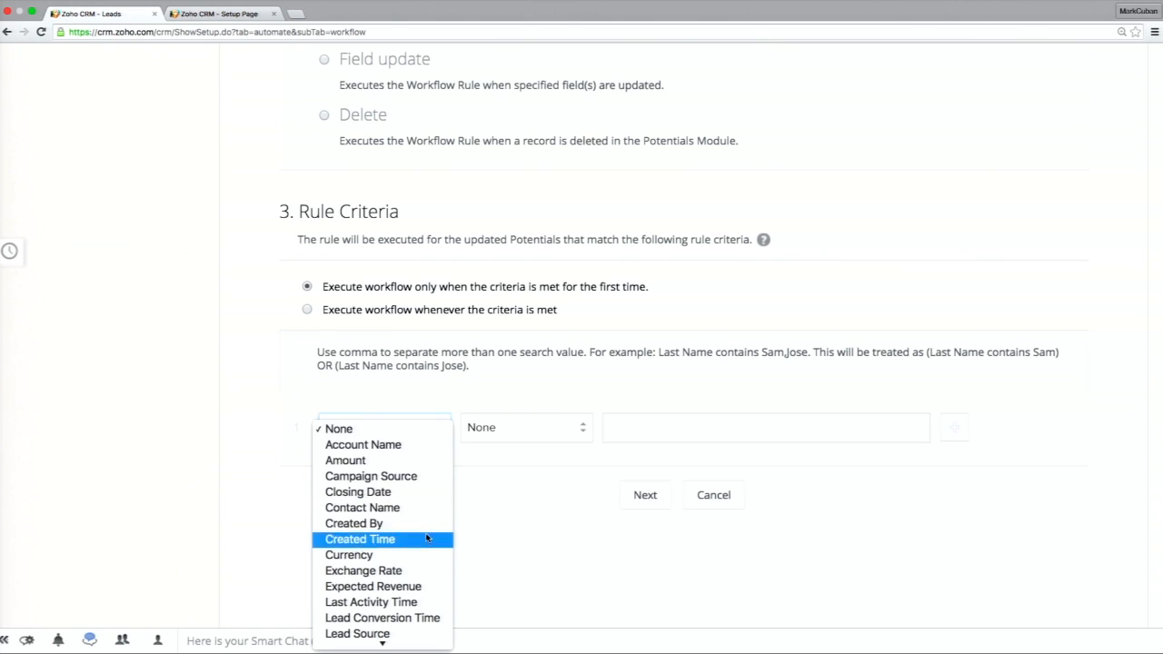
scroll(427, 546, down, 5)
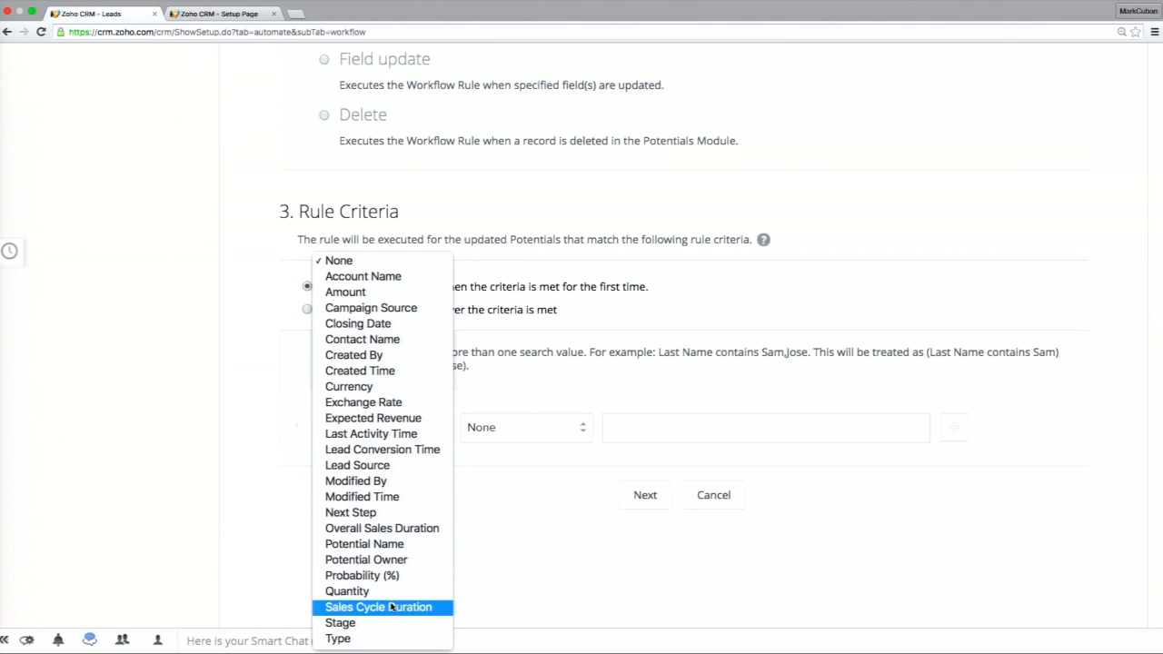
click(372, 624)
click(500, 434)
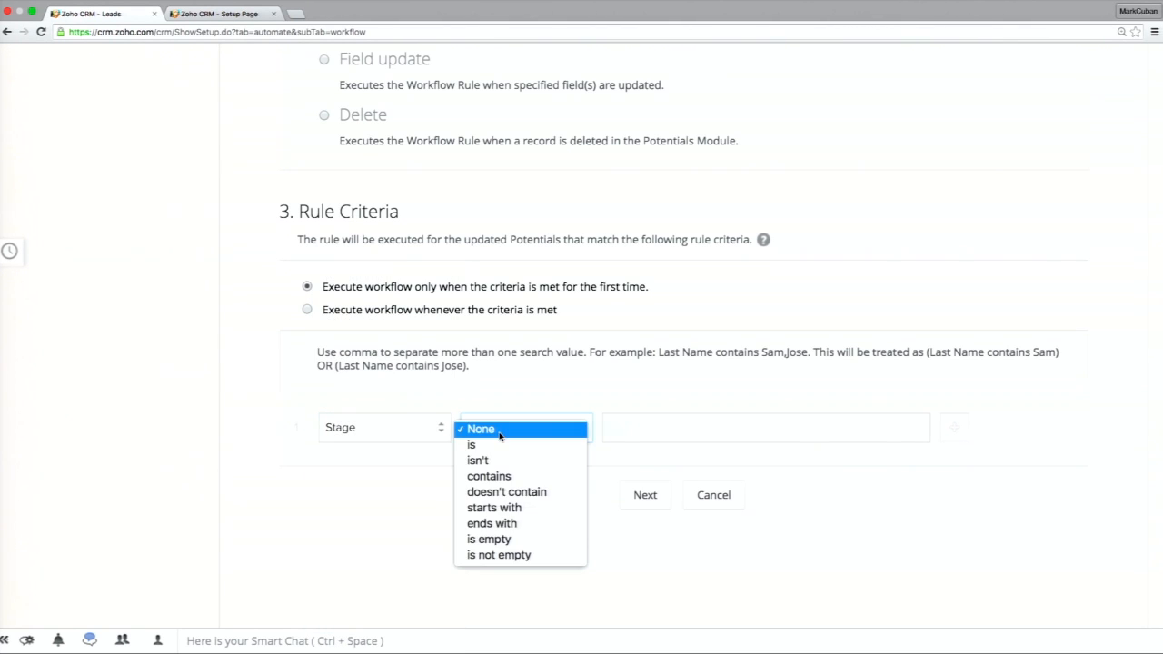
click(471, 445)
click(646, 422)
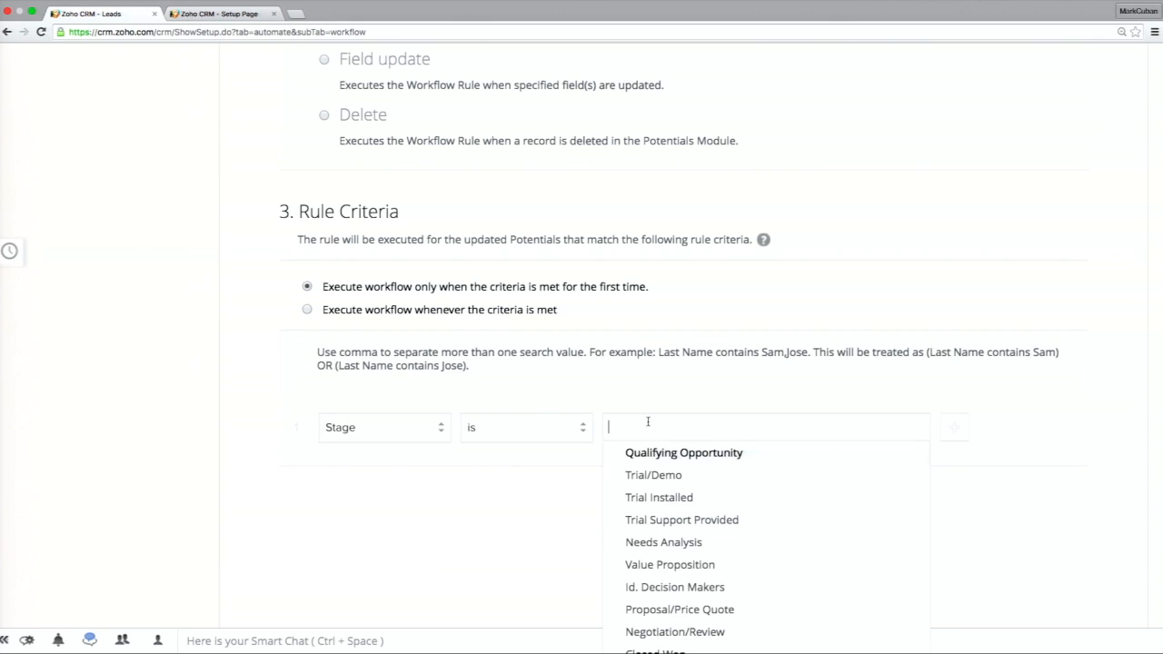
scroll(681, 518, down, 1)
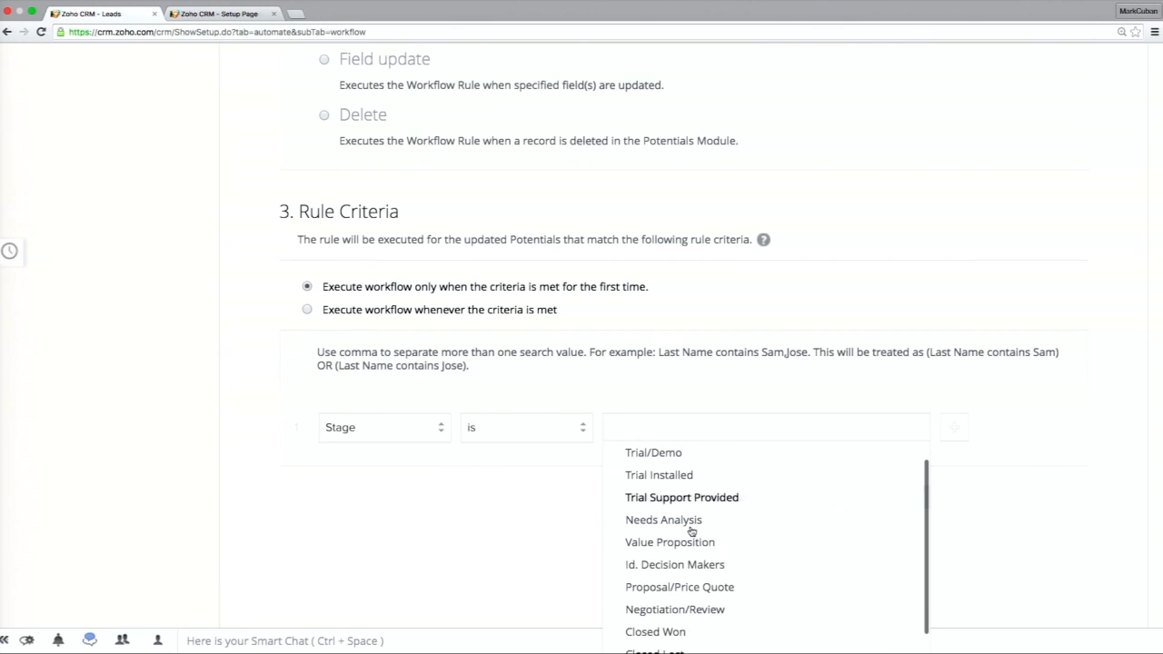
click(680, 631)
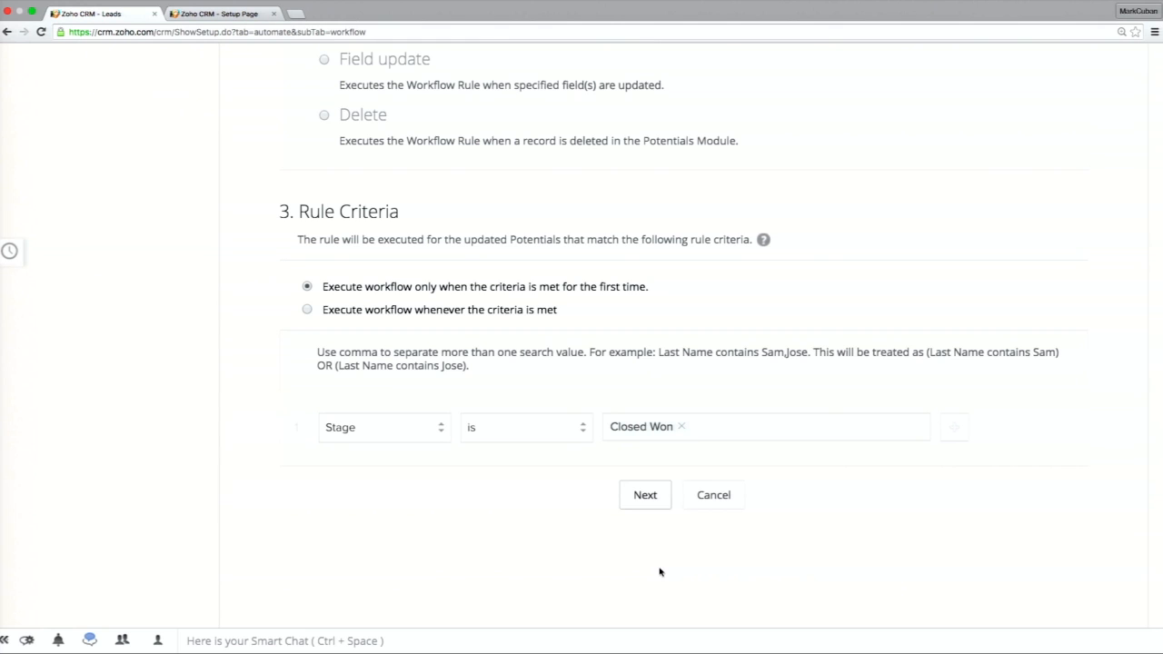
click(643, 495)
Add a new instant email alert to the rule and choose Contact as the recipient category.
scroll(594, 384, up, 2)
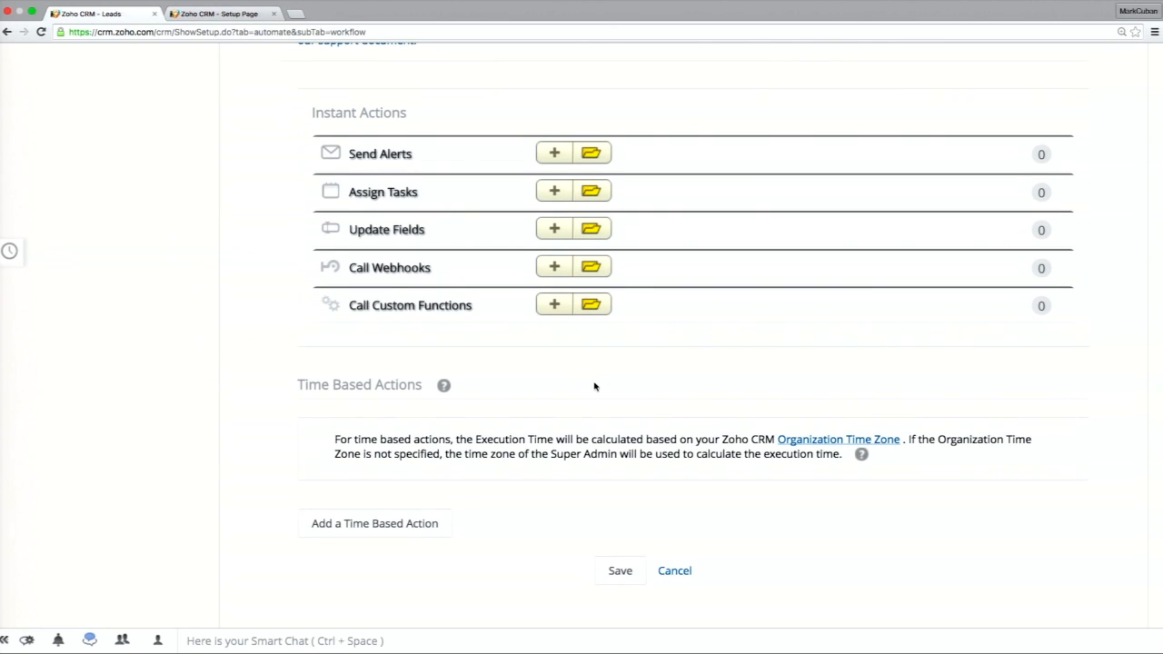
click(551, 160)
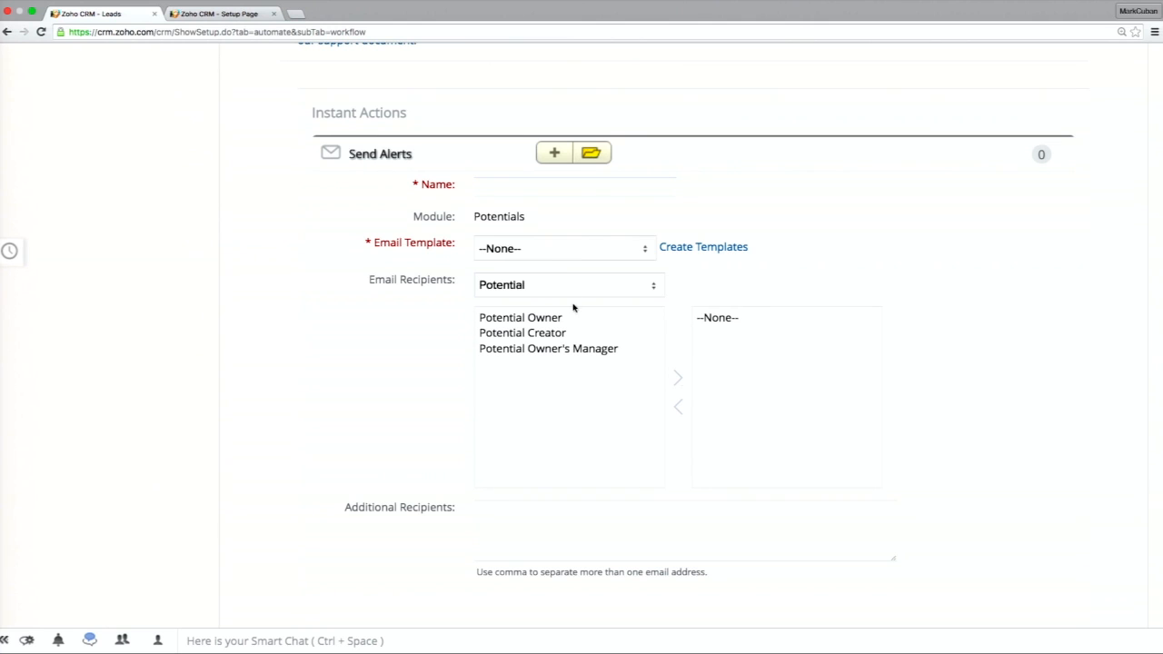
click(557, 289)
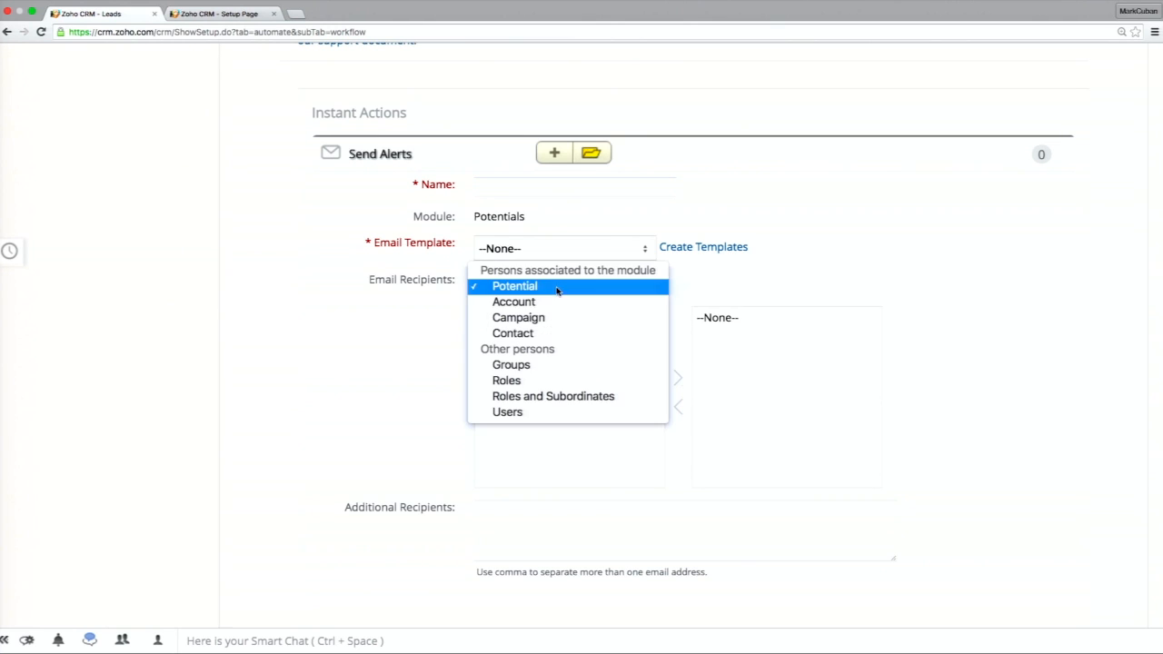
click(561, 333)
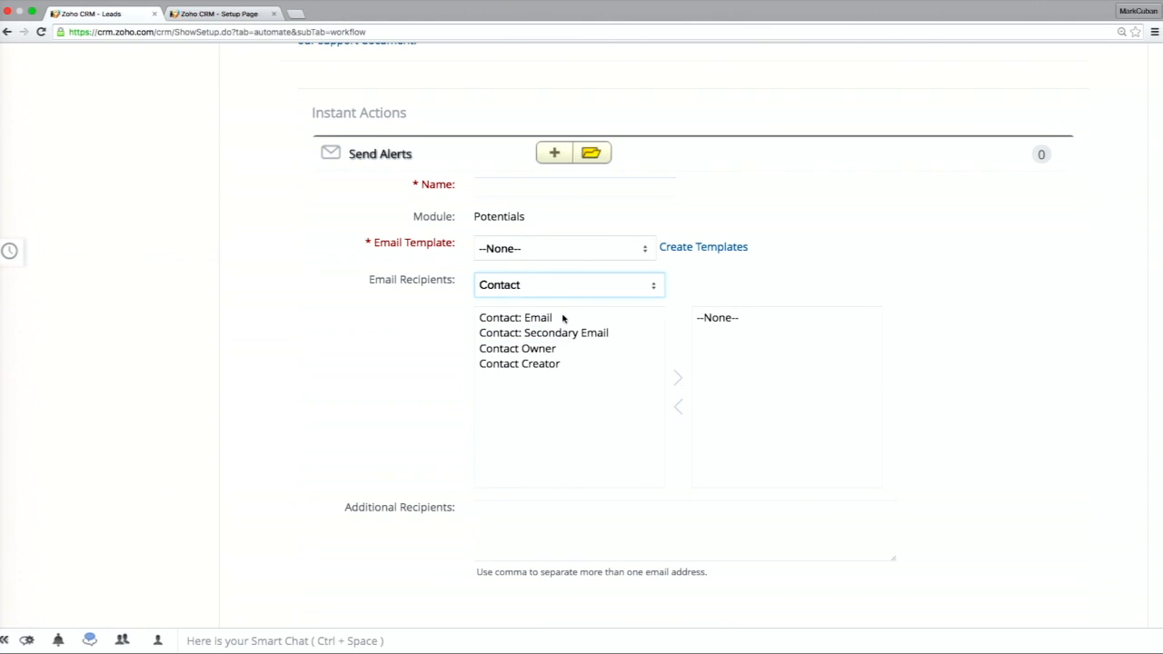
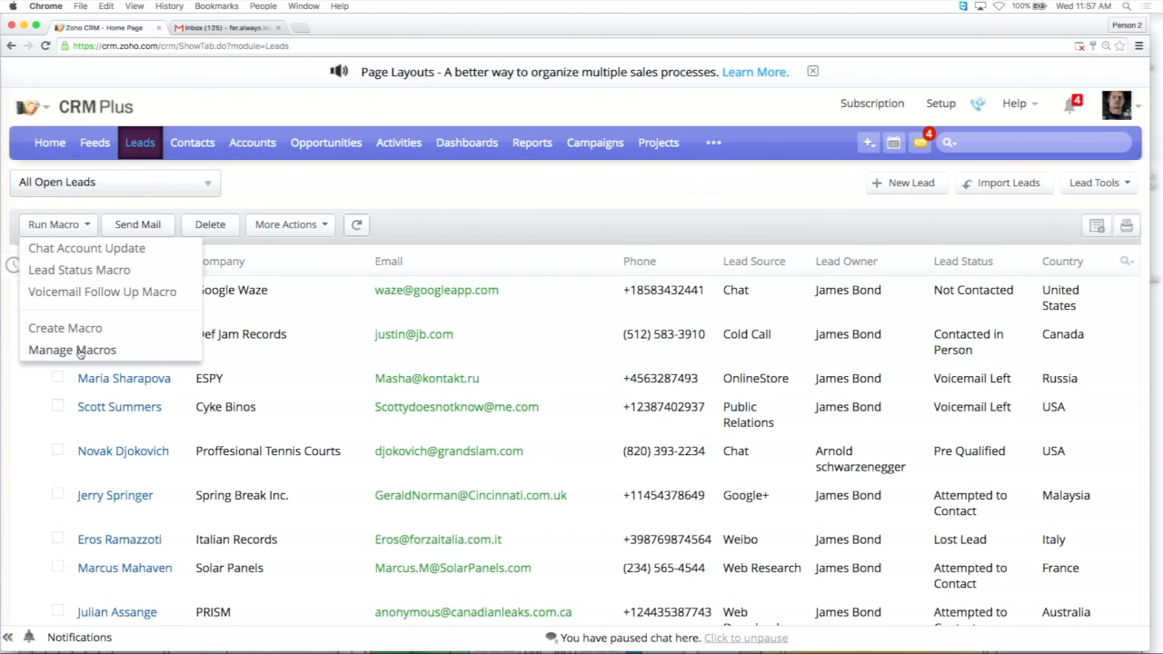
Open the Voicemail Follow Up Macro from the Leads macro management list and review its description, email, field update and task actions.
click(86, 351)
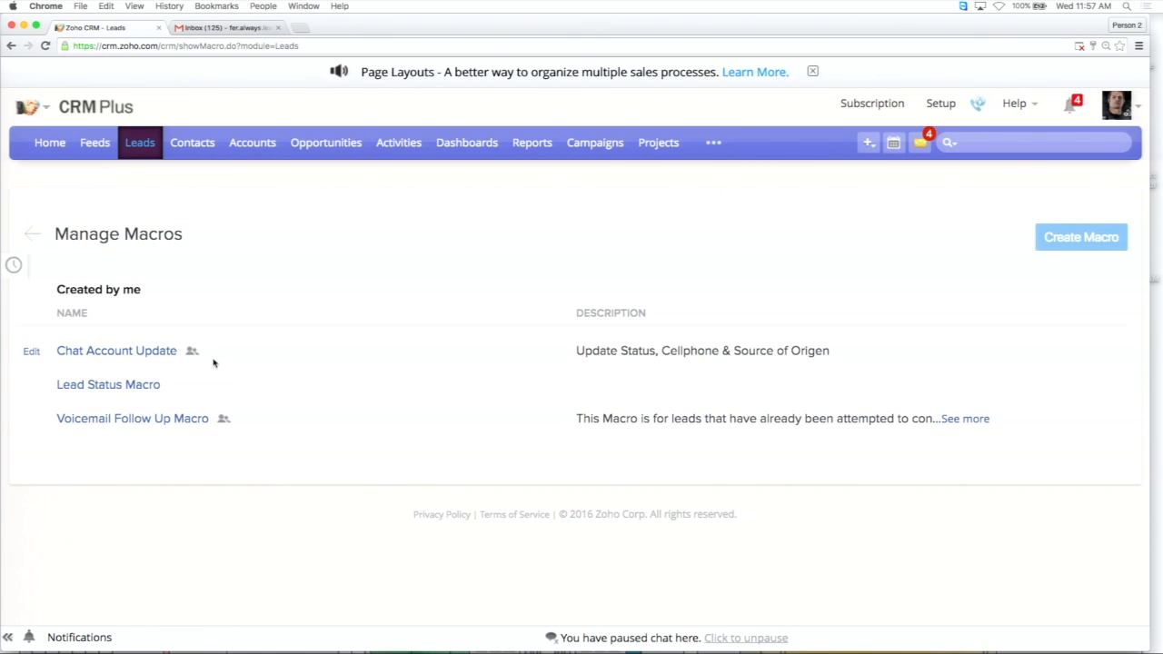
click(162, 418)
scroll(324, 377, down, 3)
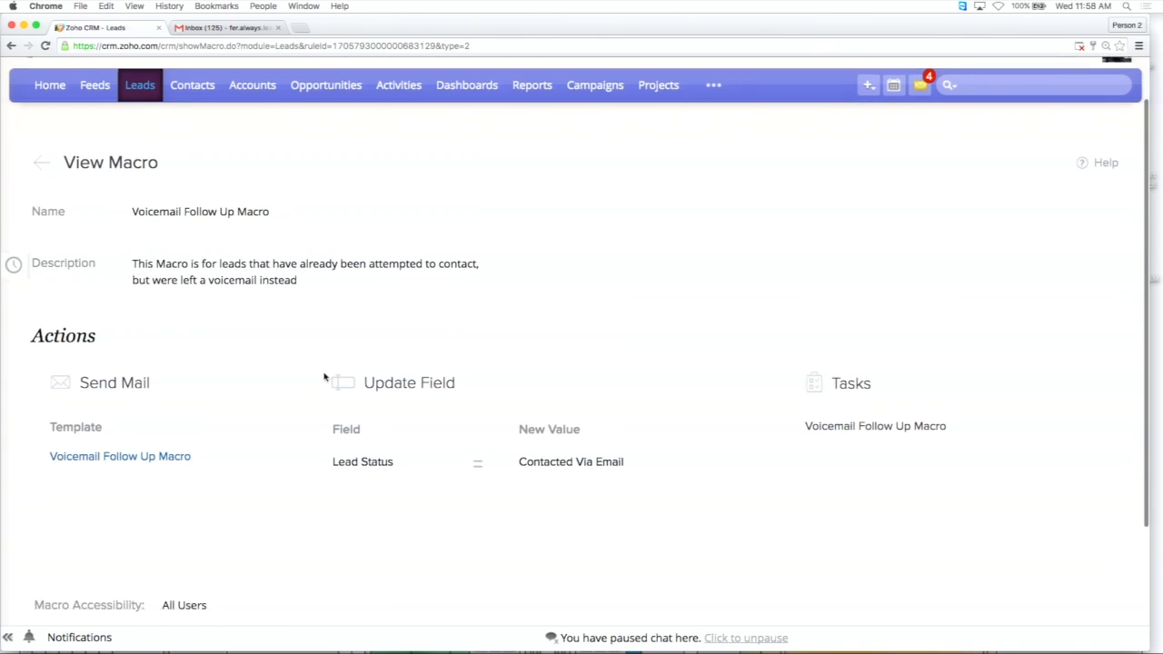
scroll(324, 377, up, 2)
scroll(325, 377, down, 1)
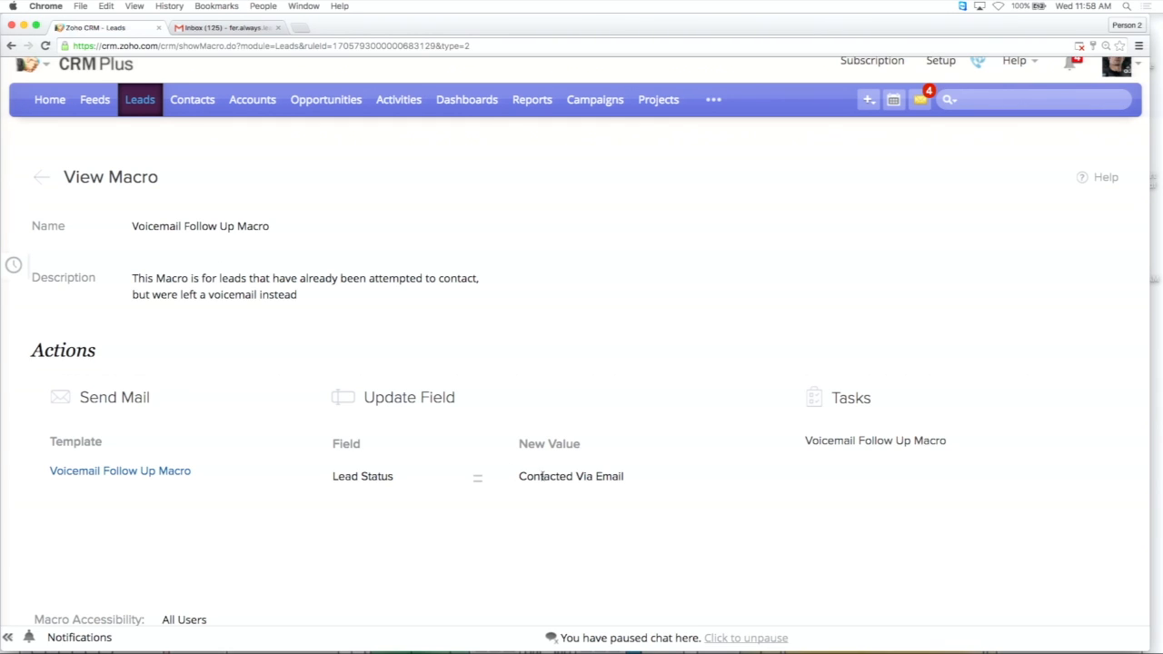
scroll(544, 480, down, 1)
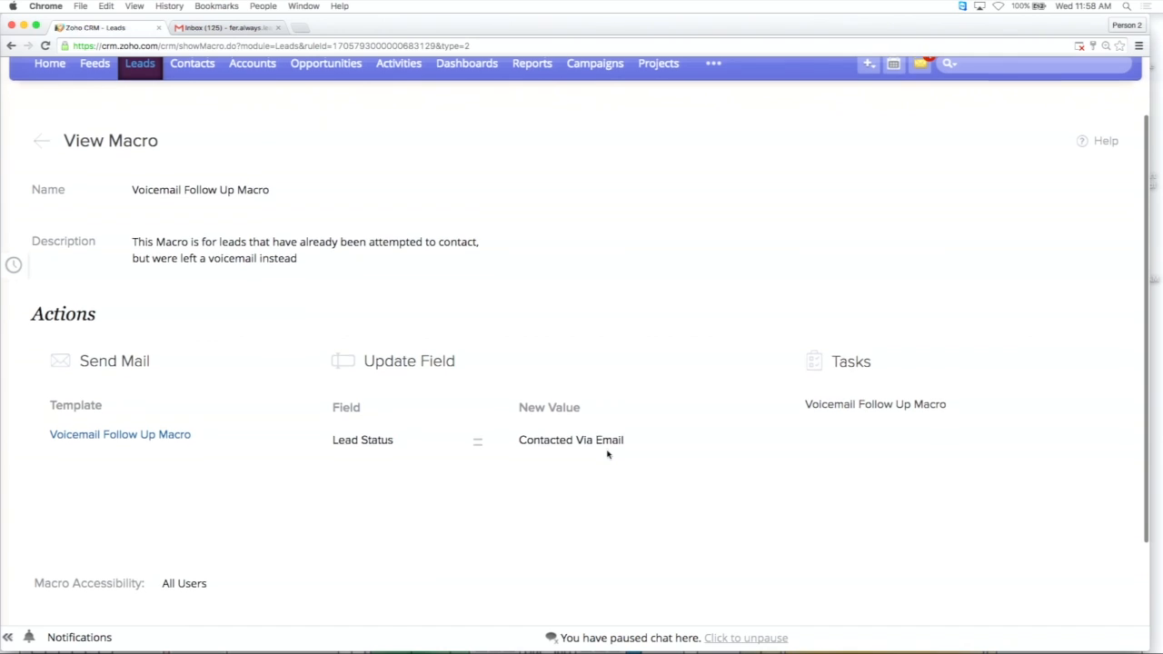
scroll(607, 452, down, 1)
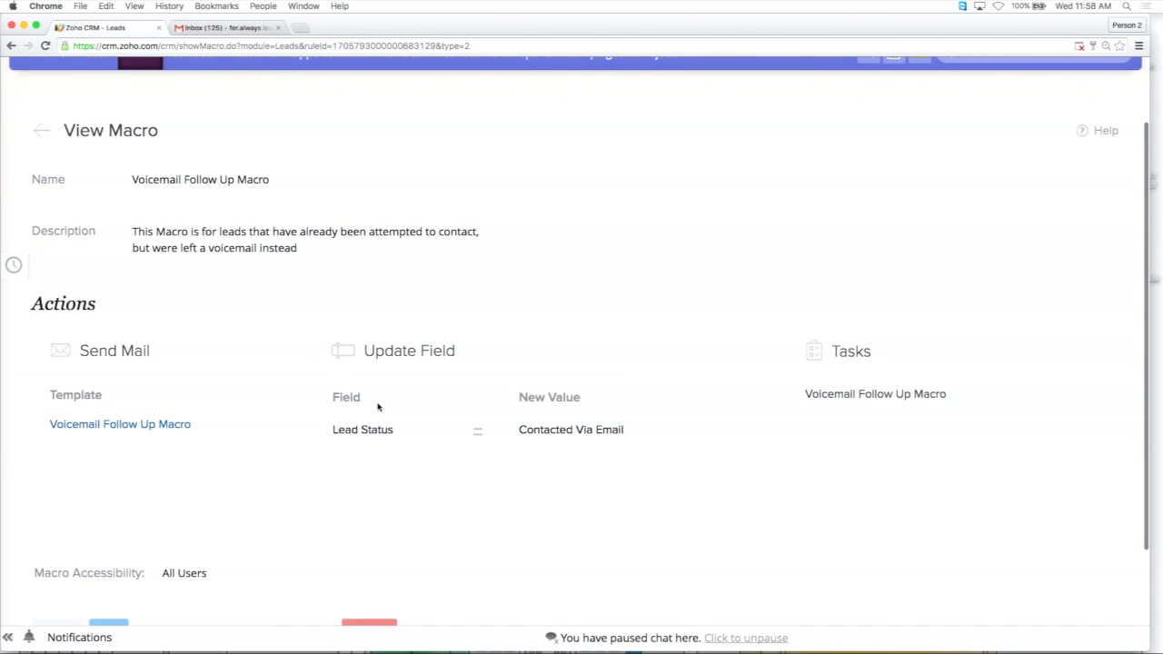
scroll(378, 407, up, 3)
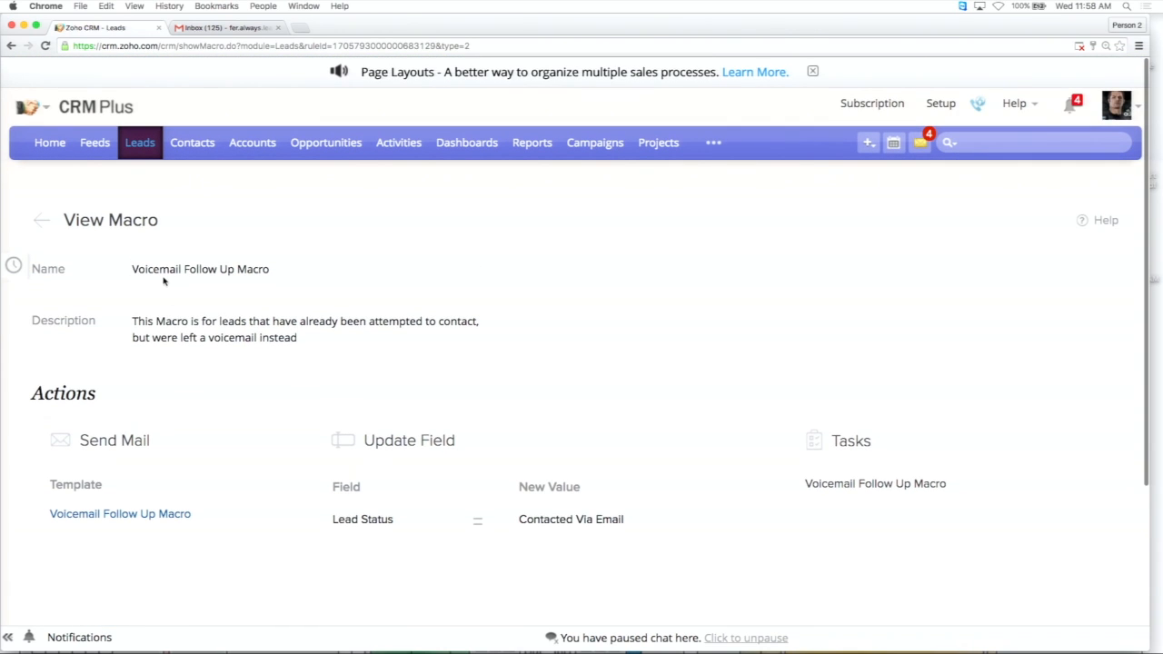
scroll(277, 287, down, 2)
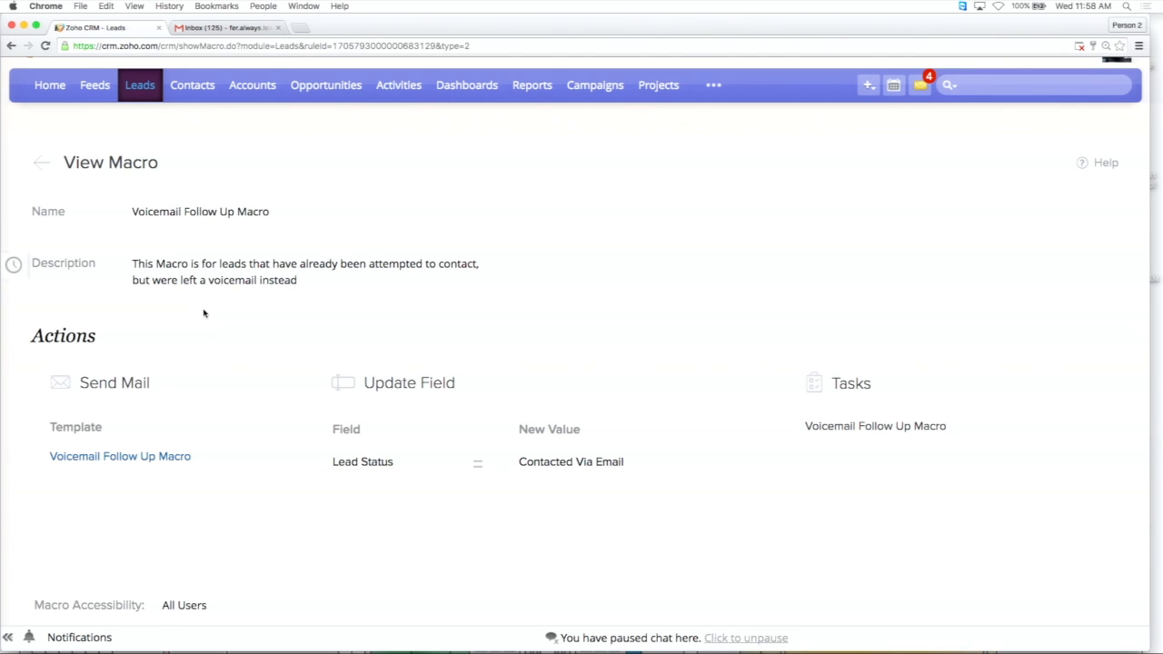
Open the Voicemail Follow Up Macro for editing and examine its configured actions and sharing options.
scroll(210, 332, down, 4)
click(112, 558)
scroll(236, 444, down, 3)
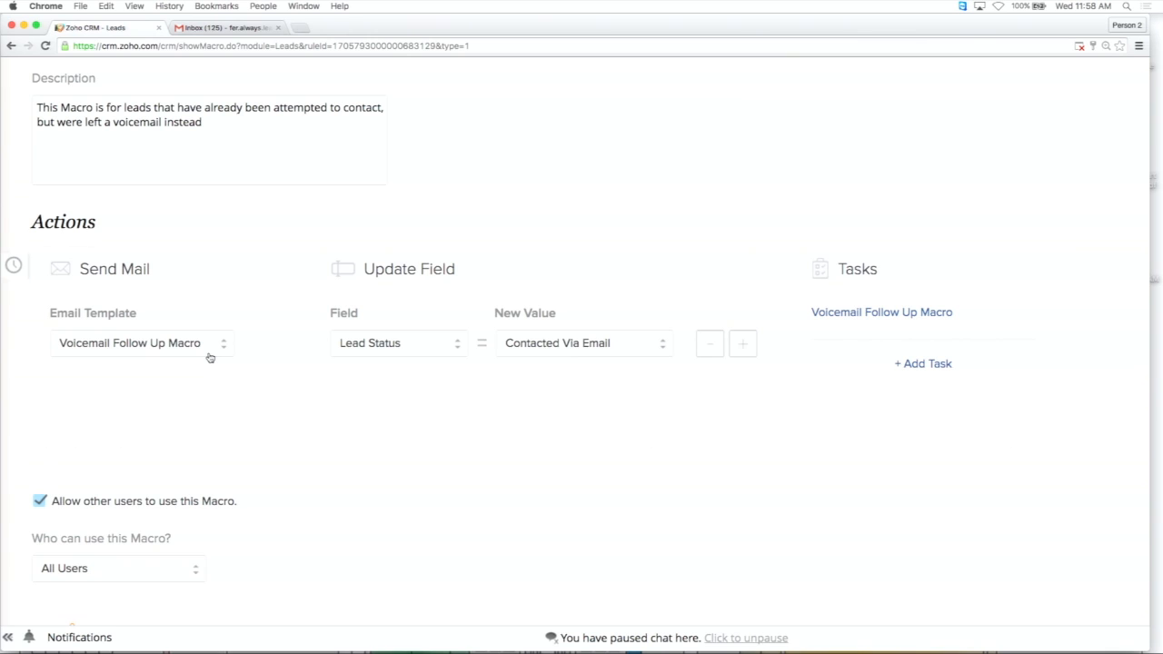
Open the Leads module in a separate browser tab and switch its list to the Voicemail Follow Ups view.
scroll(209, 357, up, 5)
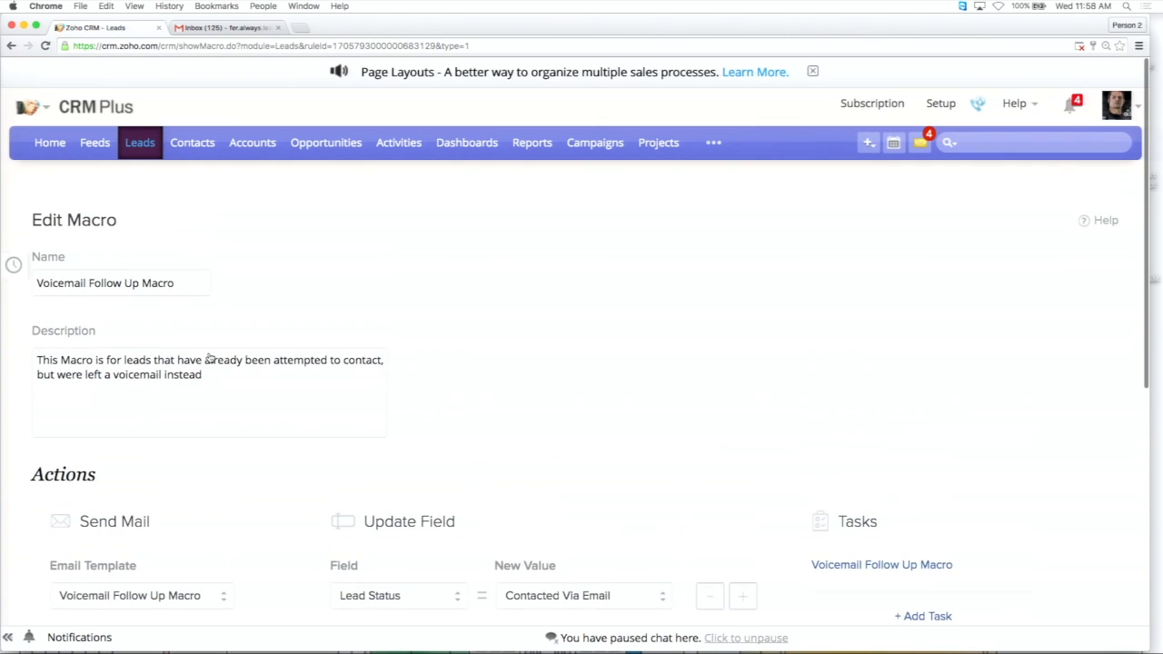
right_click(160, 144)
click(203, 148)
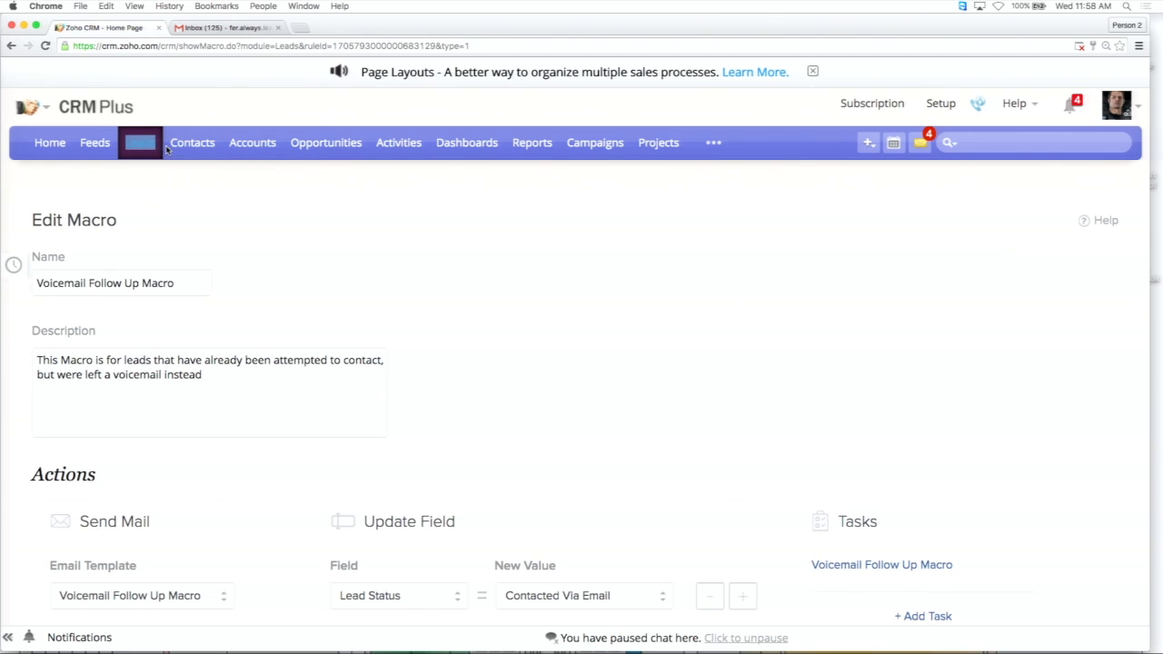
key(ctrl+Tab)
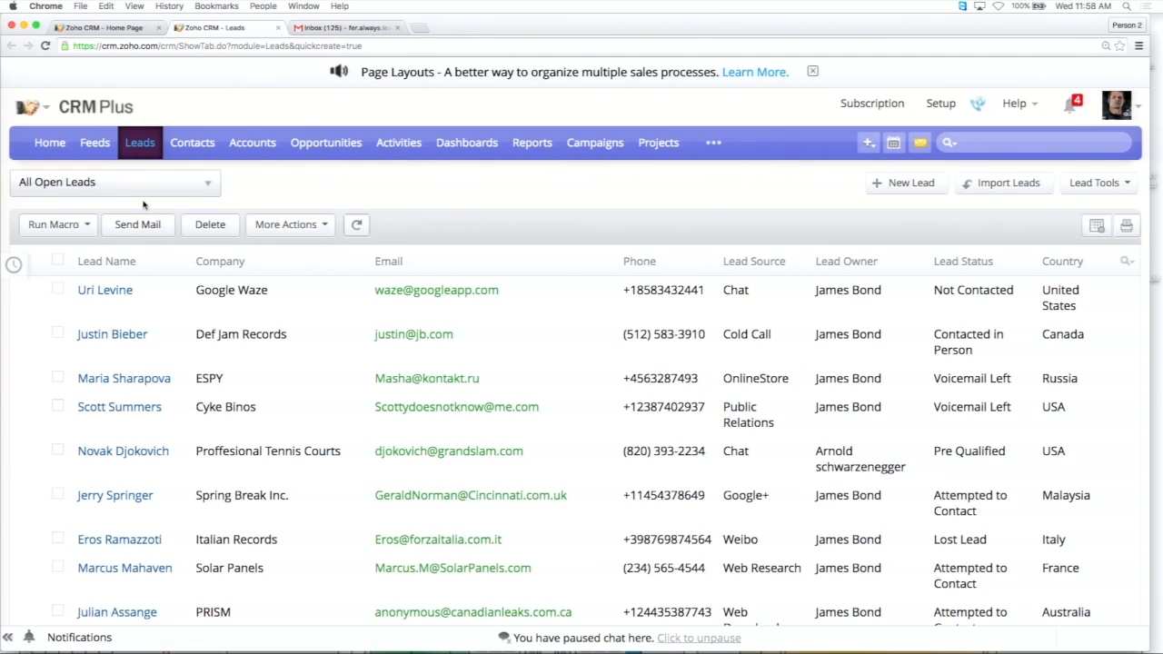
click(94, 186)
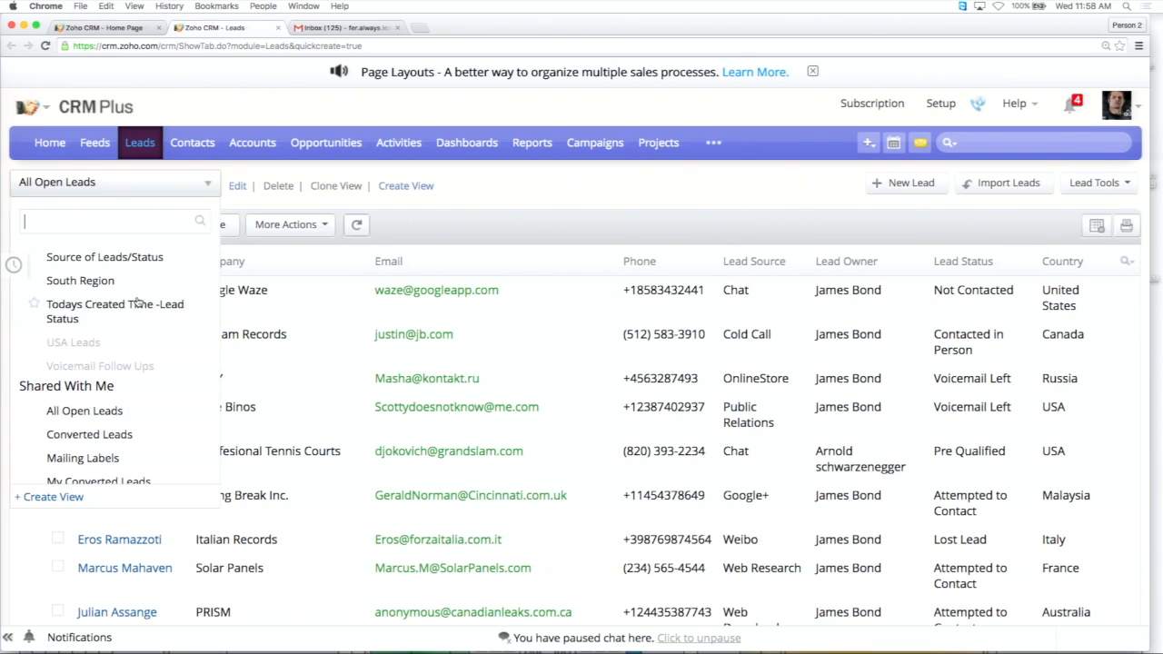
scroll(129, 343, up, 1)
scroll(129, 344, up, 10)
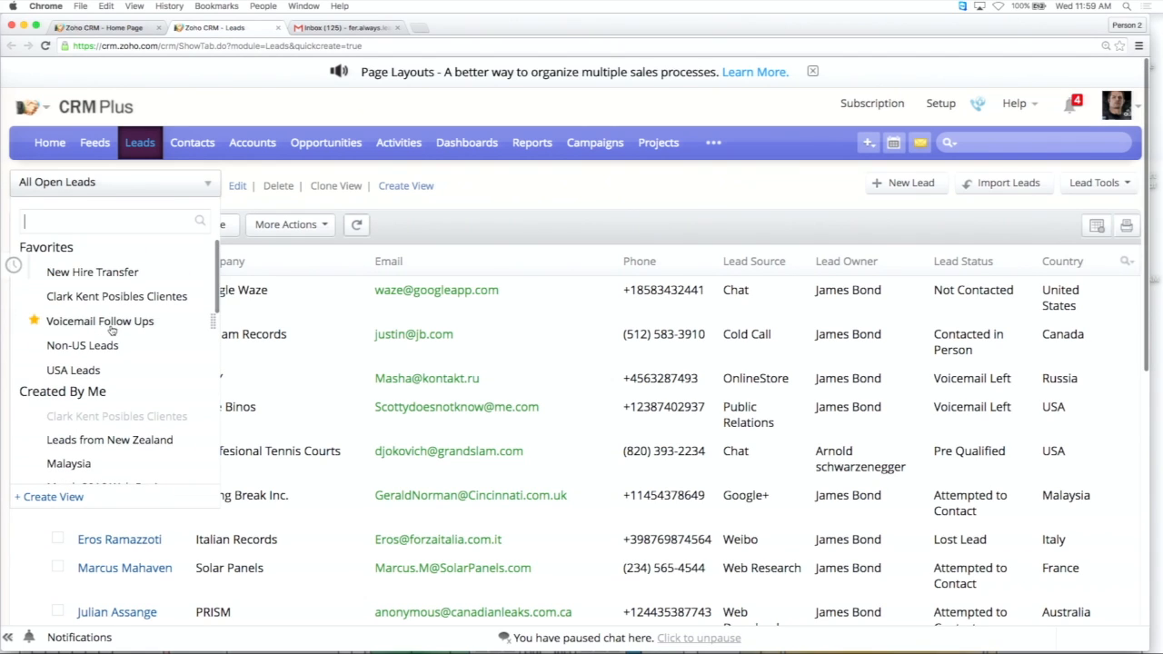
click(121, 324)
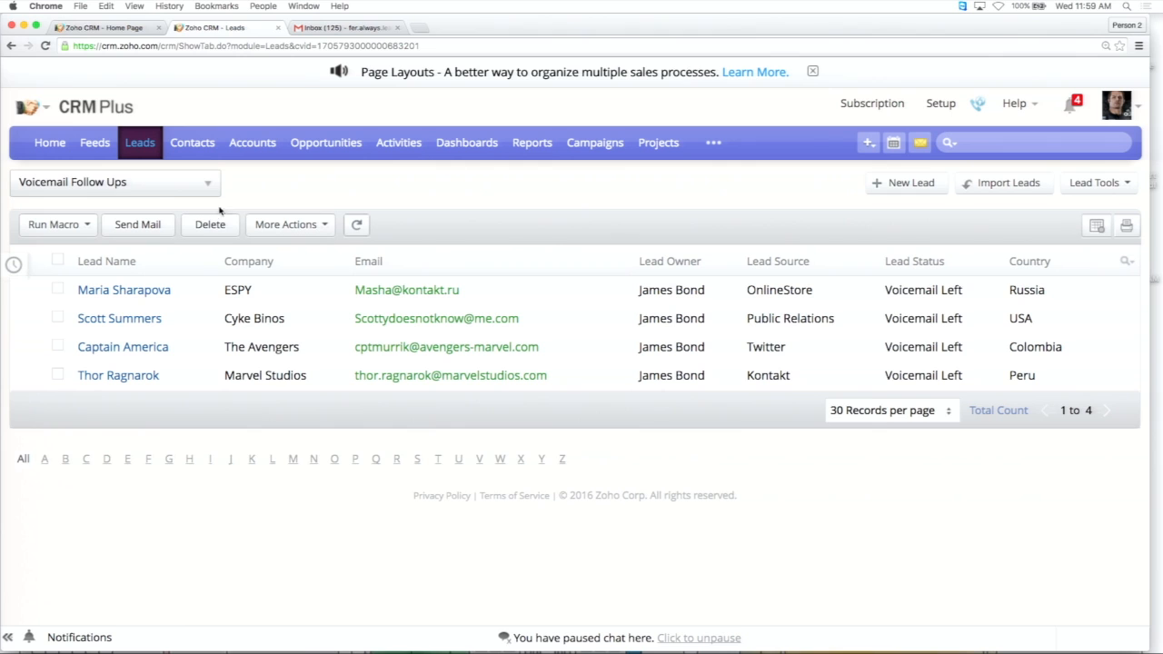
click(242, 188)
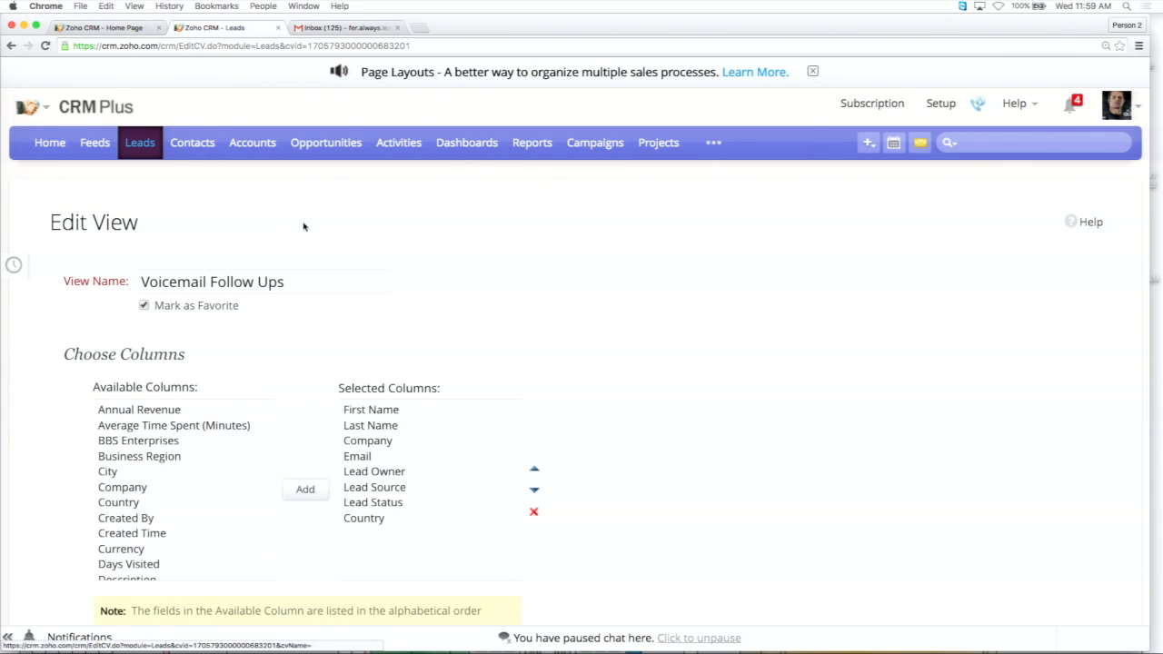
scroll(325, 249, down, 2)
scroll(327, 248, up, 1)
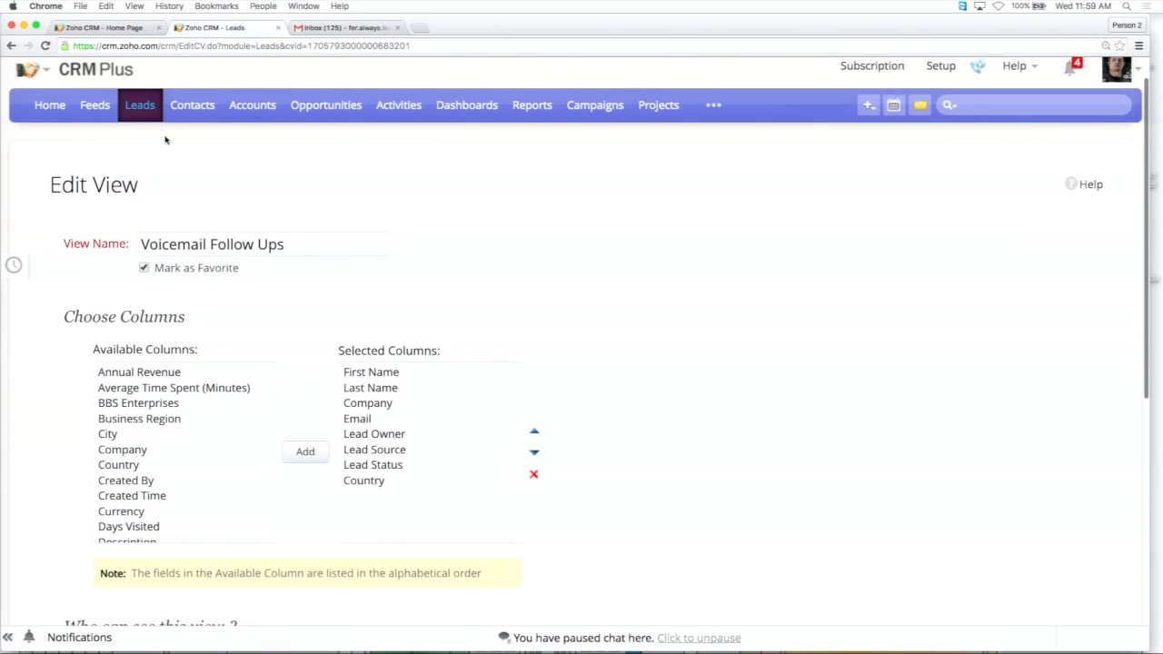
scroll(209, 168, up, 1)
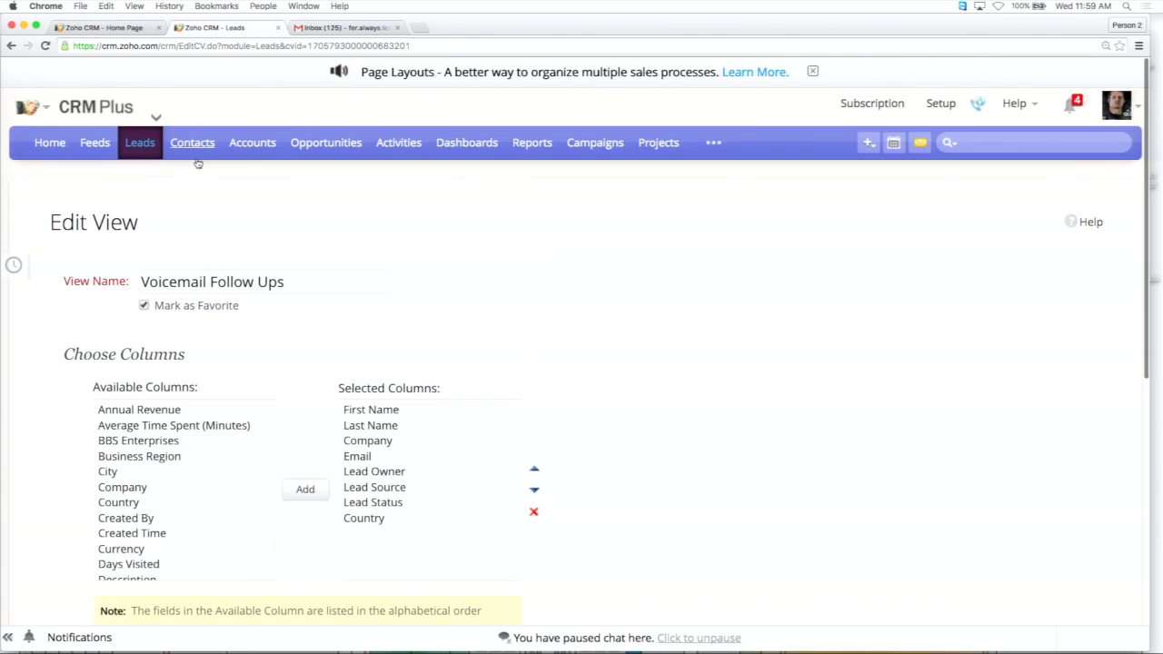
click(150, 143)
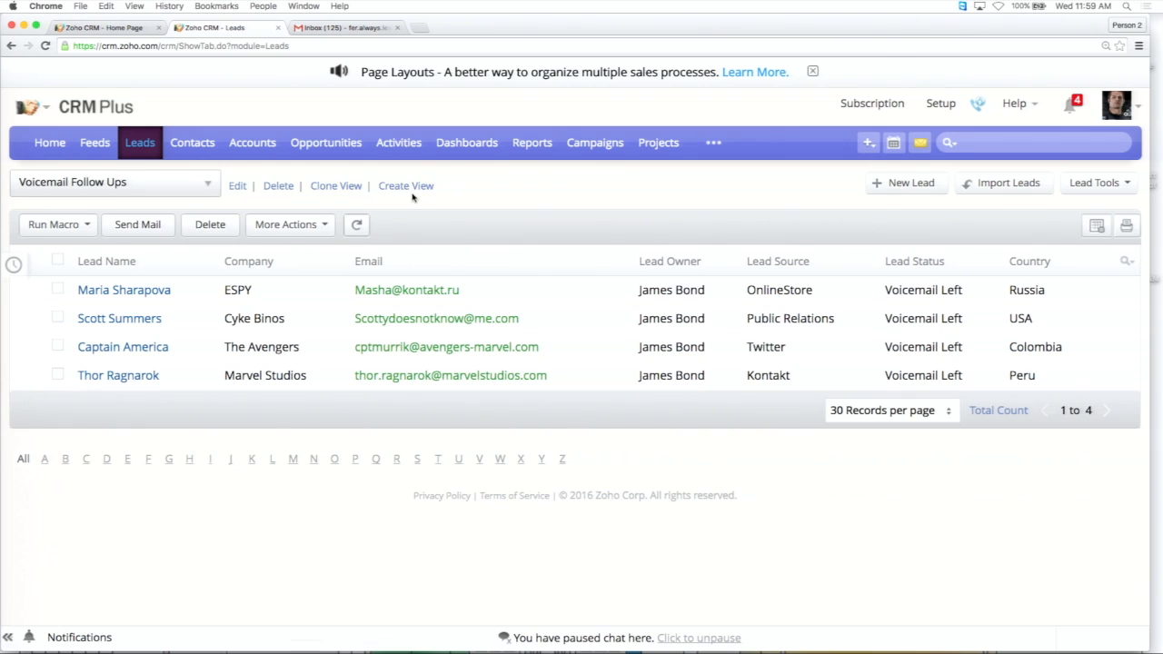
Open the Voicemail Follow Ups view for editing and examine its favorite setting, selected columns, user visibility and criteria.
mouse_move(344, 183)
click(240, 188)
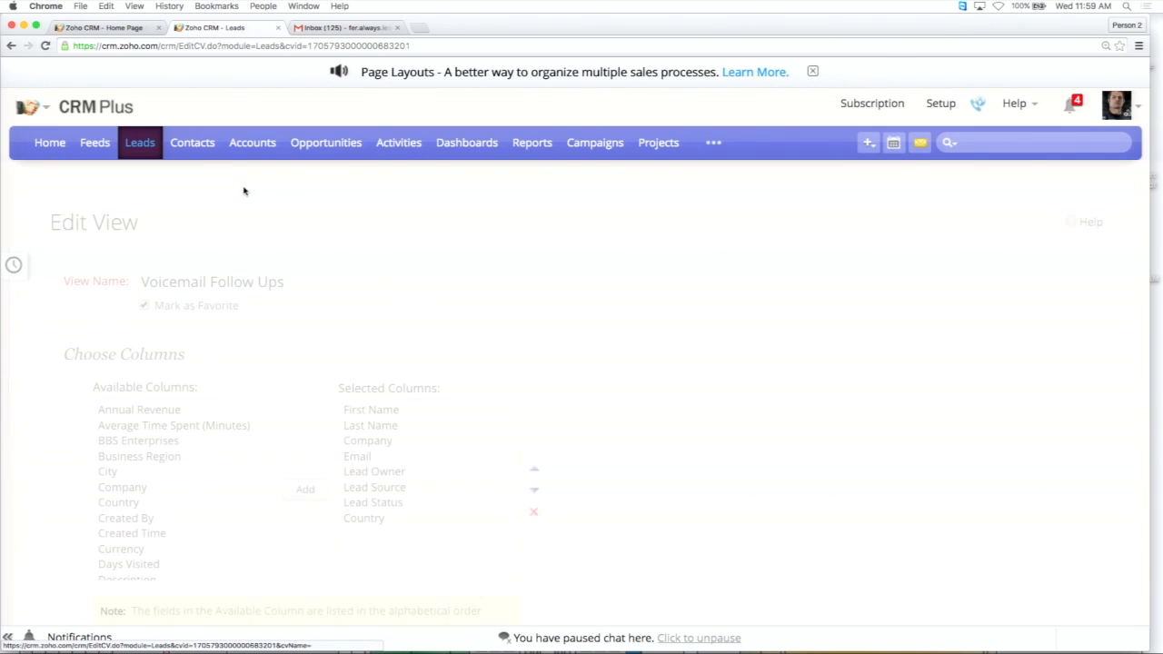
scroll(350, 213, down, 3)
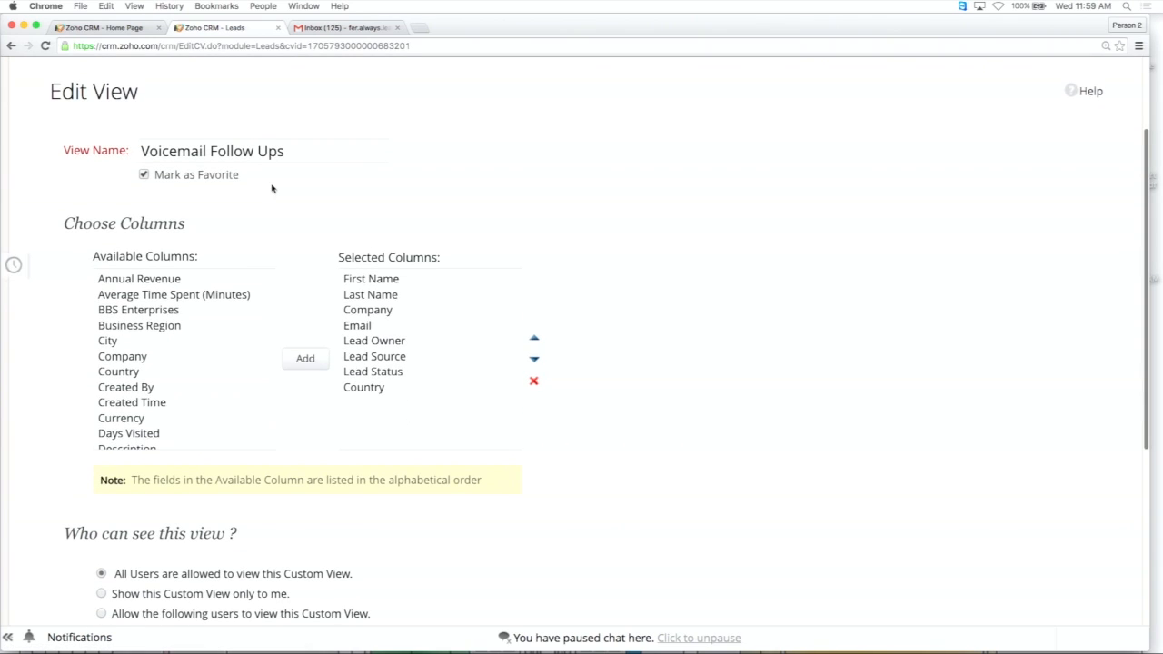
scroll(273, 189, down, 1)
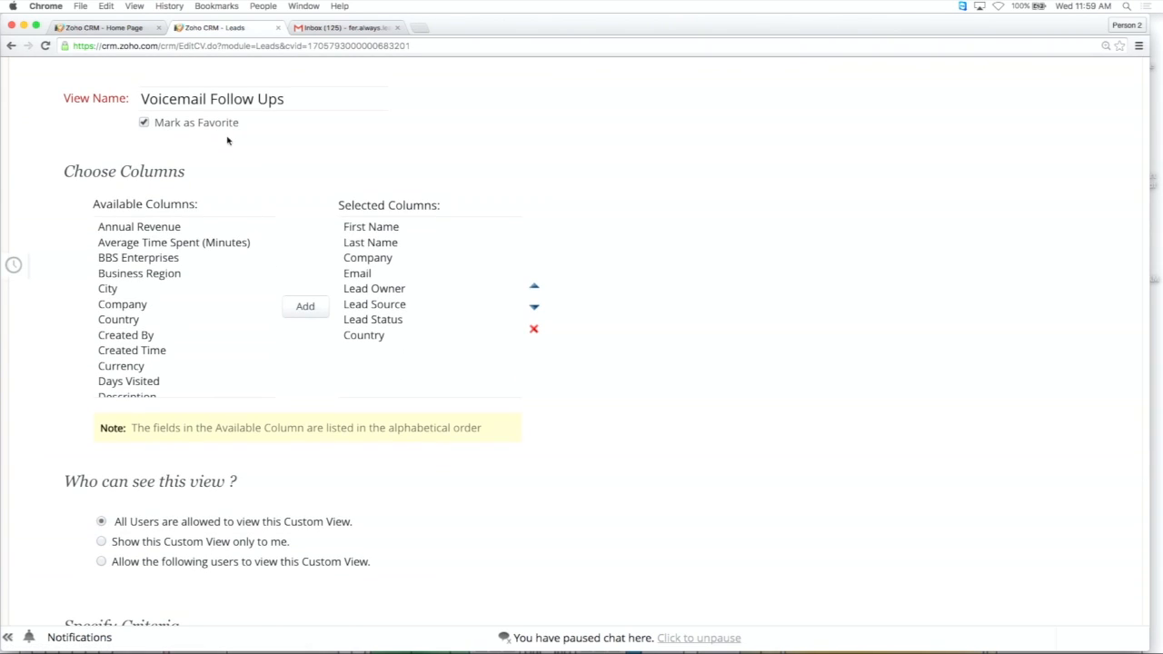
scroll(228, 138, down, 1)
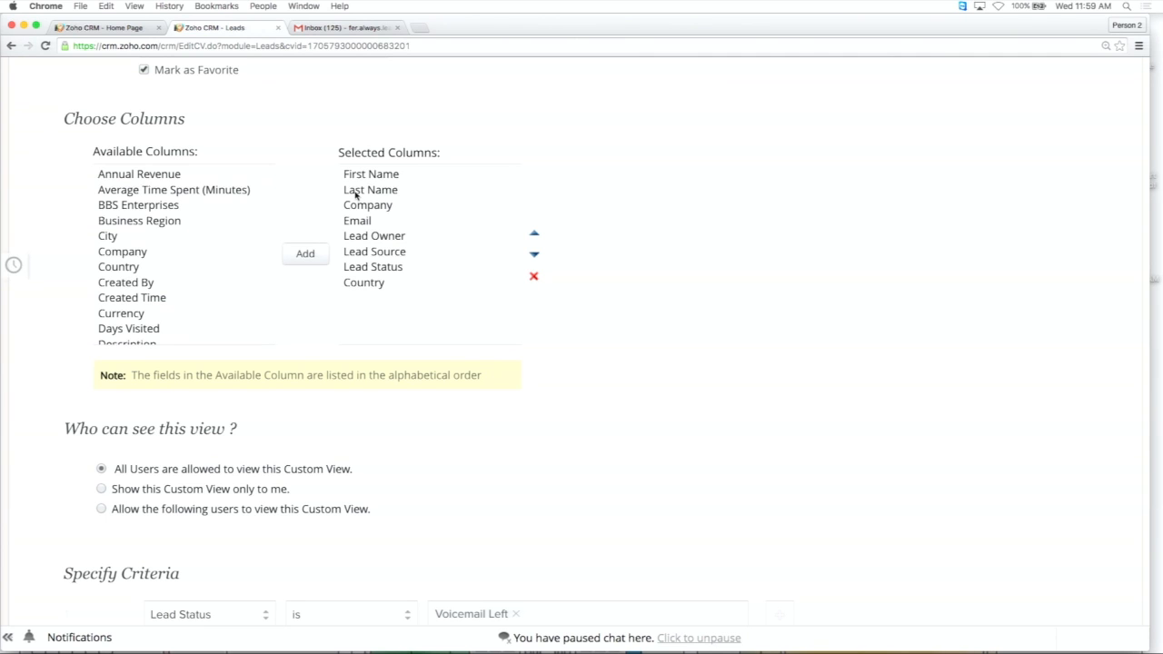
scroll(356, 193, down, 1)
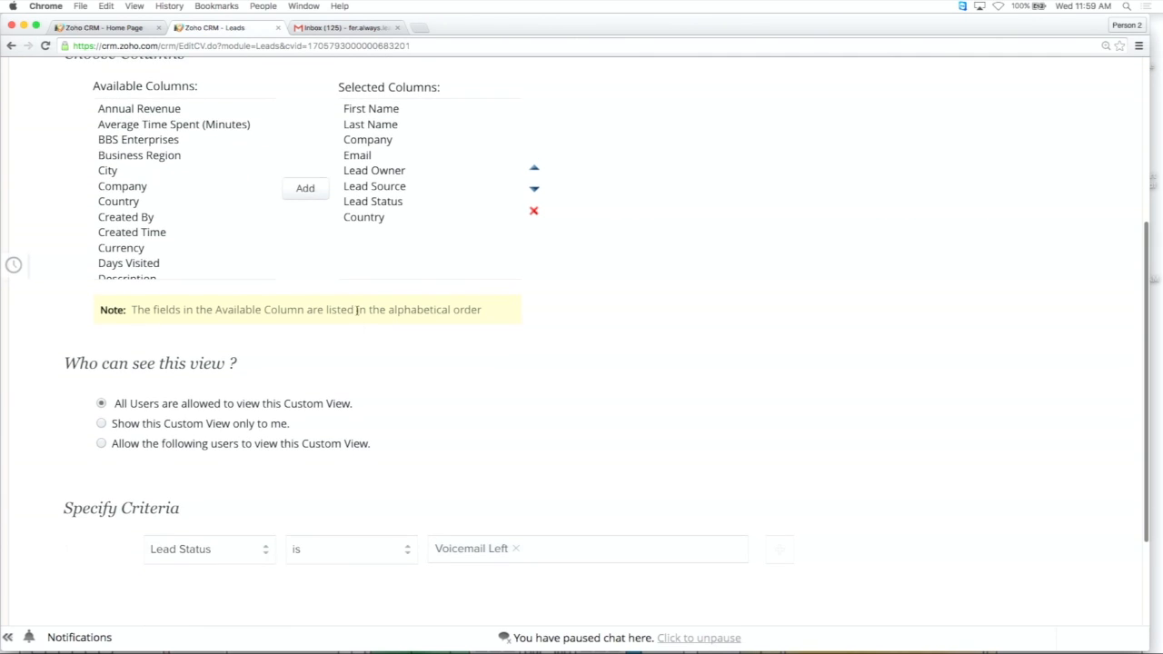
scroll(363, 300, down, 2)
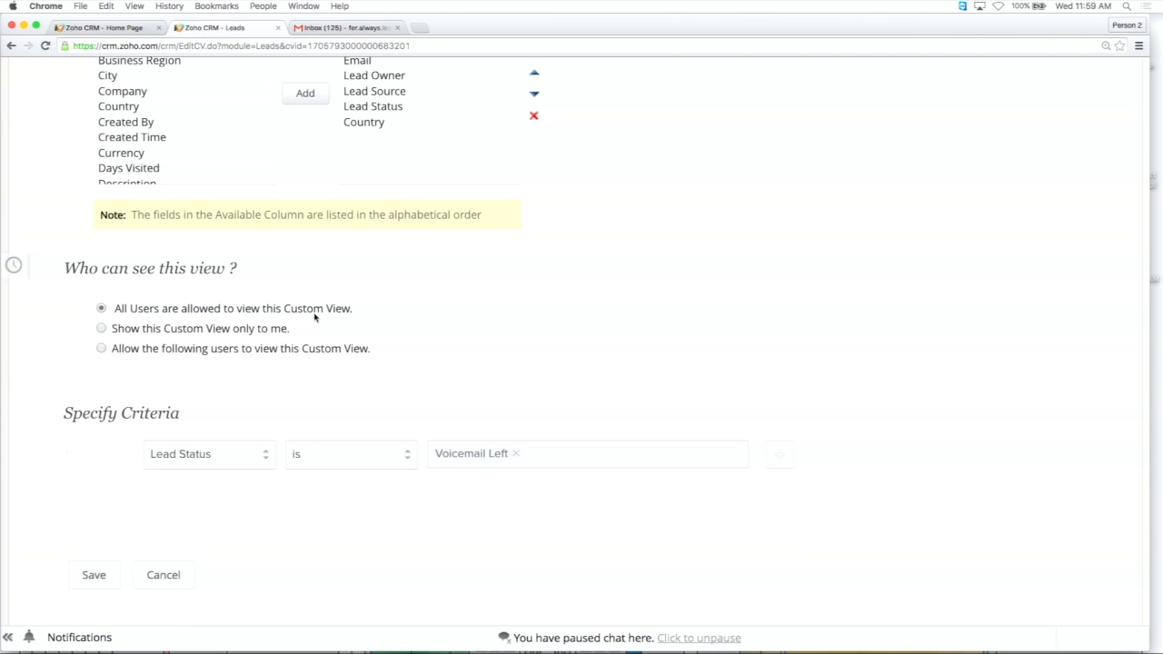
scroll(308, 336, down, 1)
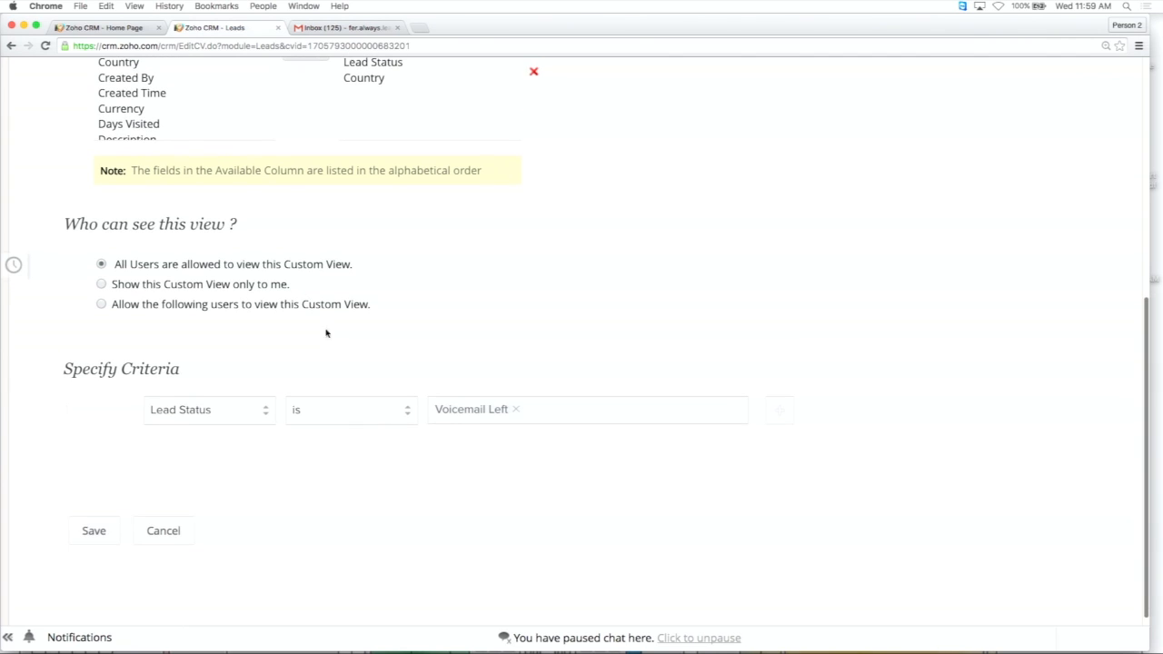
scroll(316, 335, down, 1)
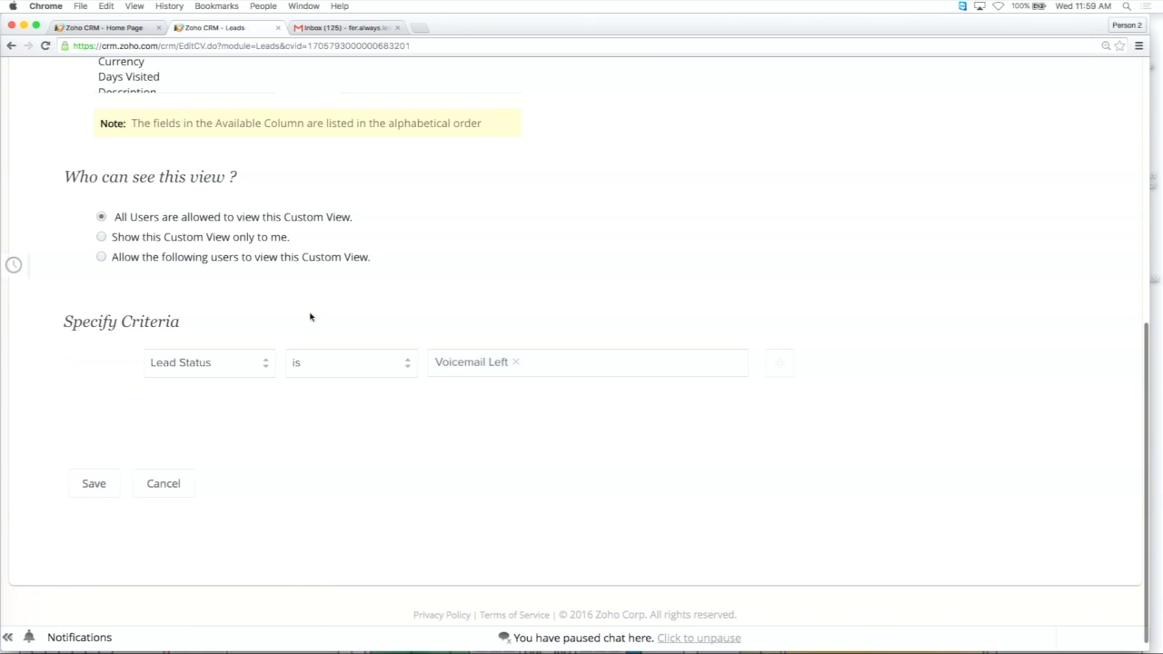
scroll(306, 313, down, 1)
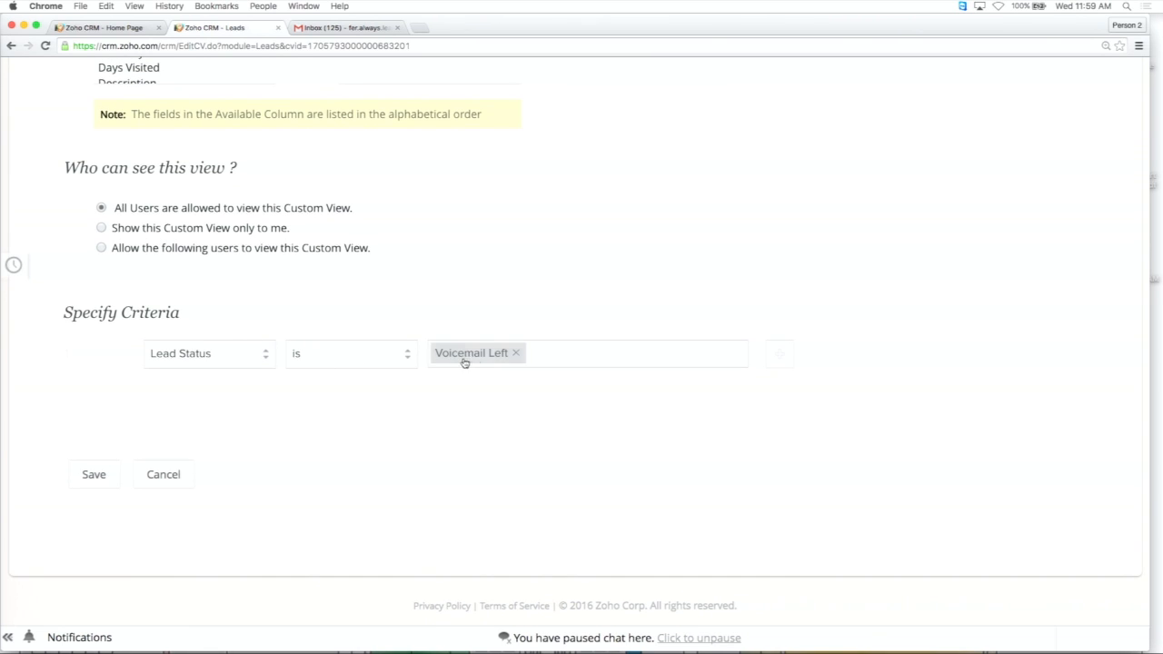
scroll(504, 429, up, 1)
scroll(504, 435, up, 1)
scroll(525, 519, up, 3)
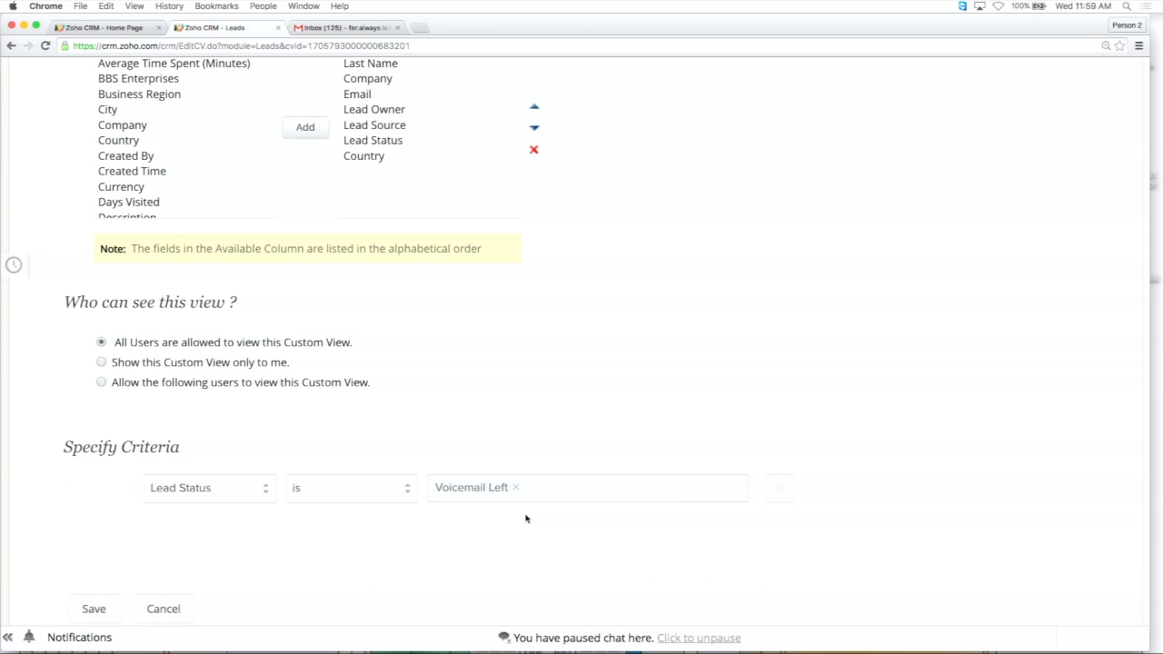
scroll(525, 519, down, 3)
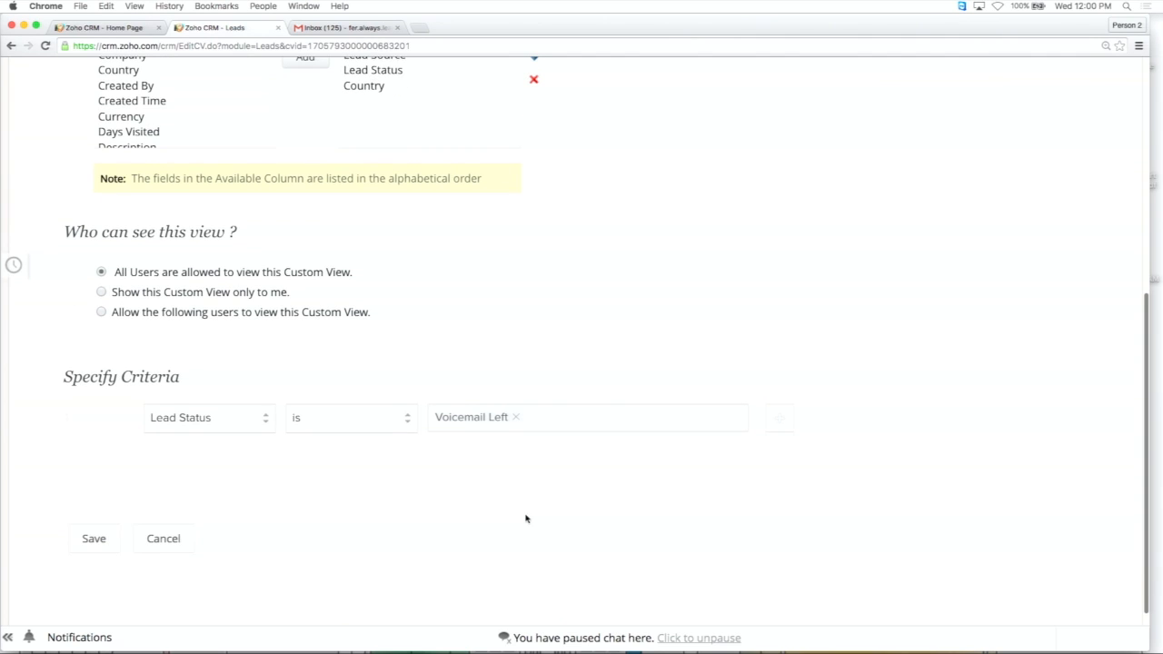
Try adding Contacted Via Call as a second Lead Status value in the view's criteria, and remove it again.
click(541, 420)
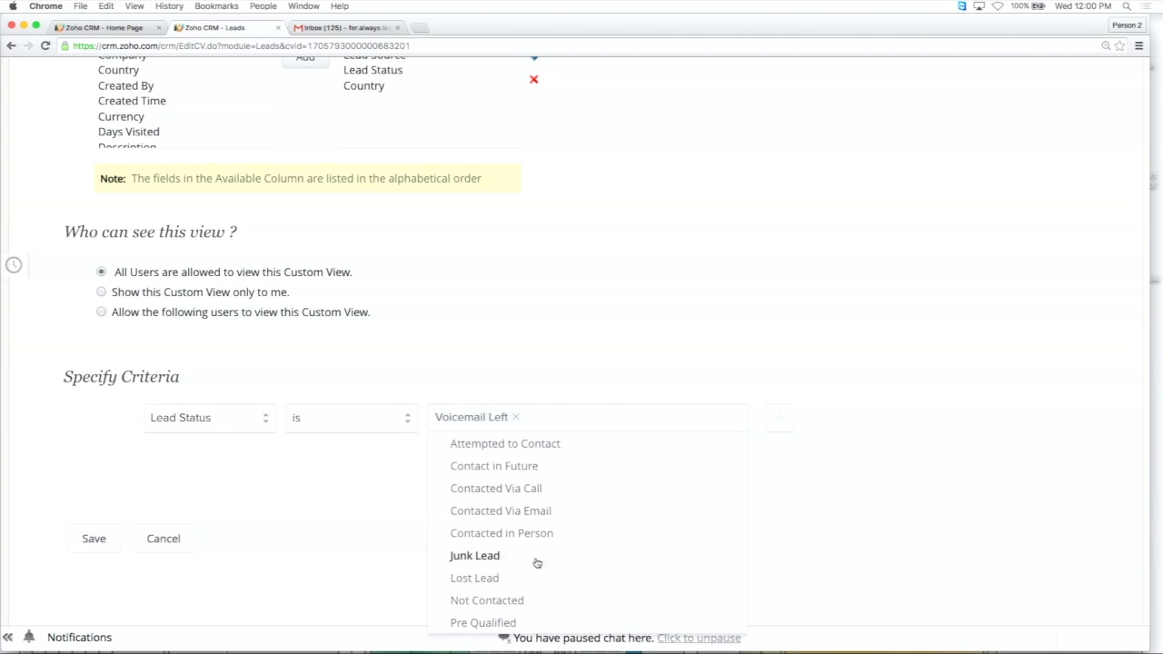
click(562, 493)
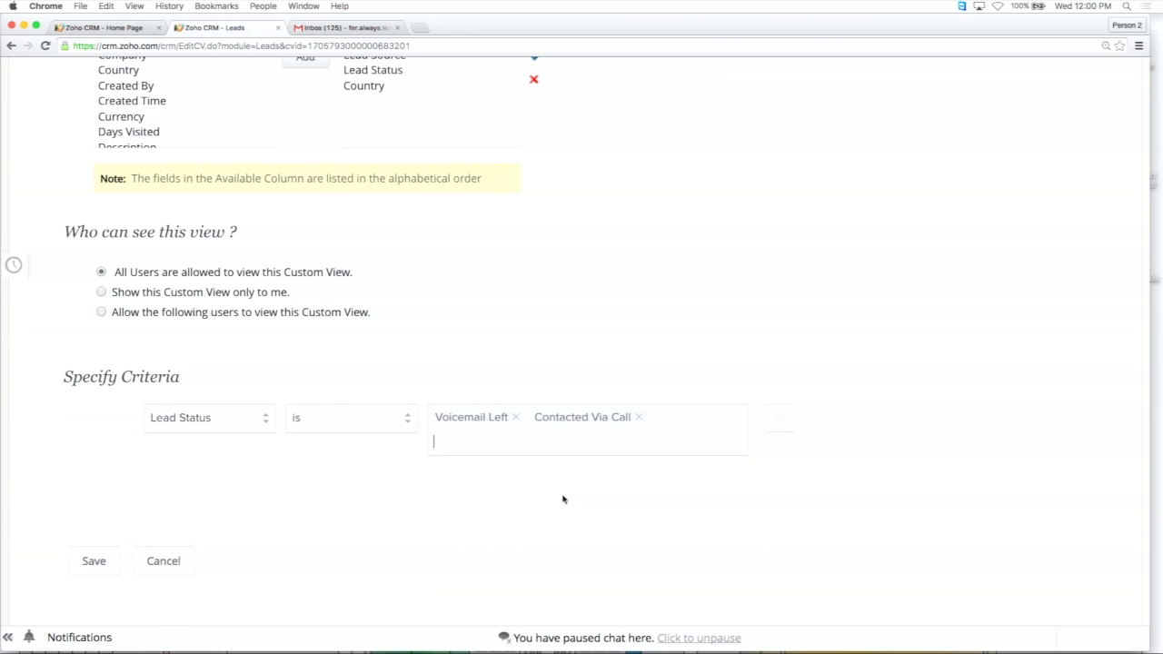
click(641, 442)
key(BackSpace)
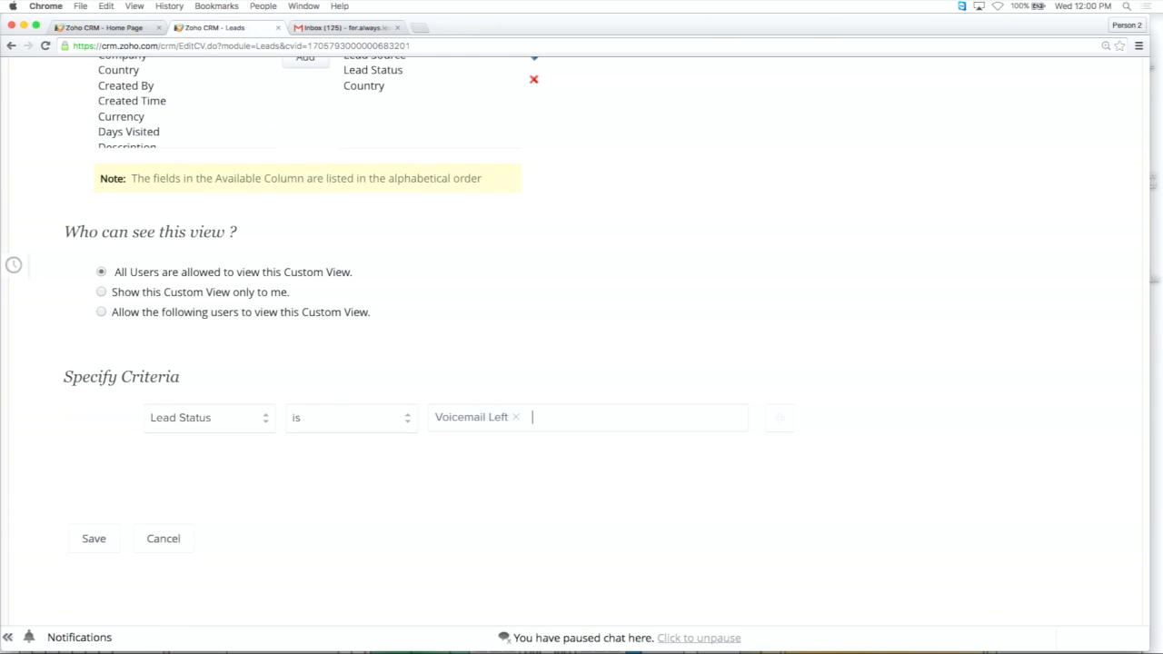
Save the Voicemail Follow Ups view and return to the Voicemail Follow Up Macro being edited in the other browser tab.
click(96, 536)
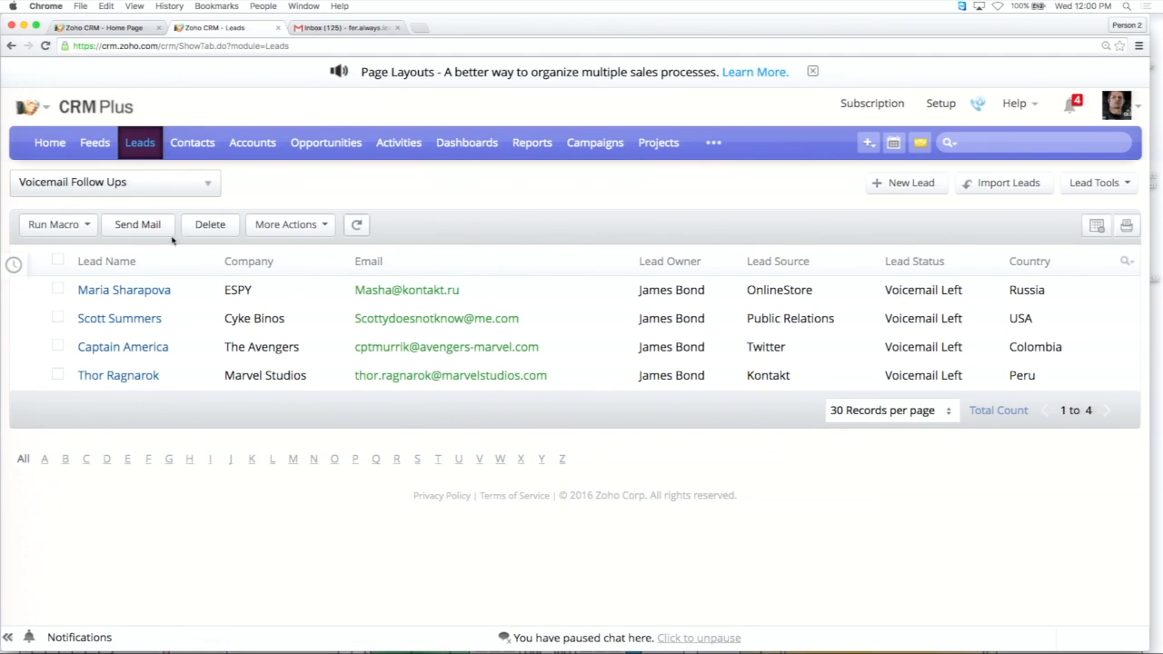
click(117, 30)
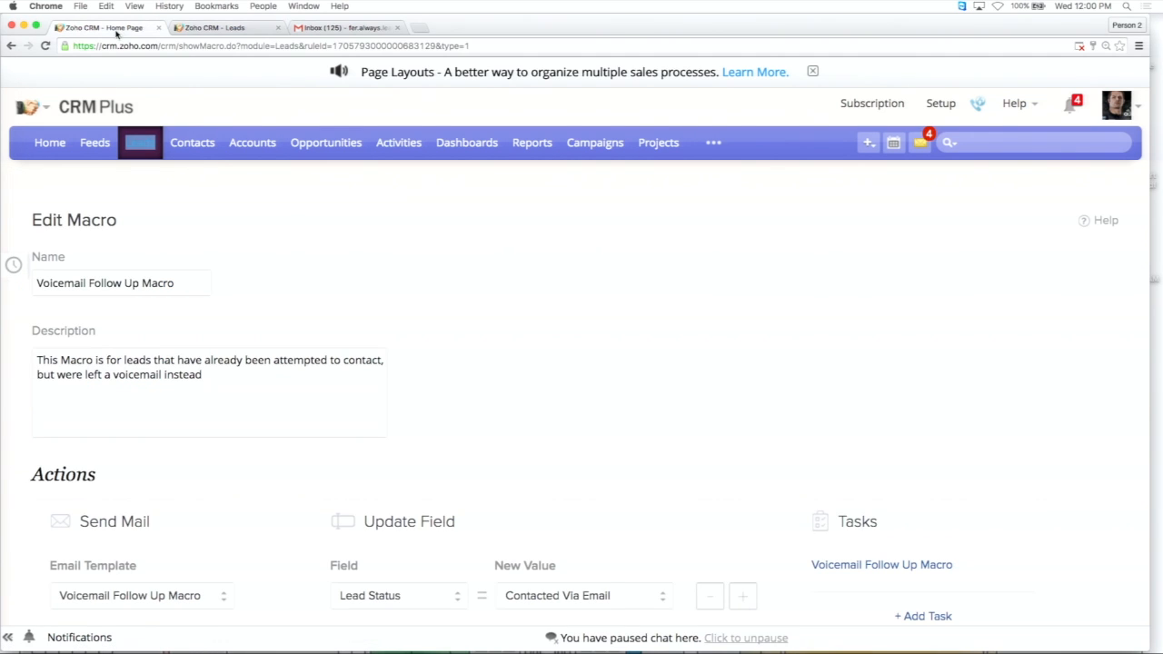
scroll(288, 200, down, 2)
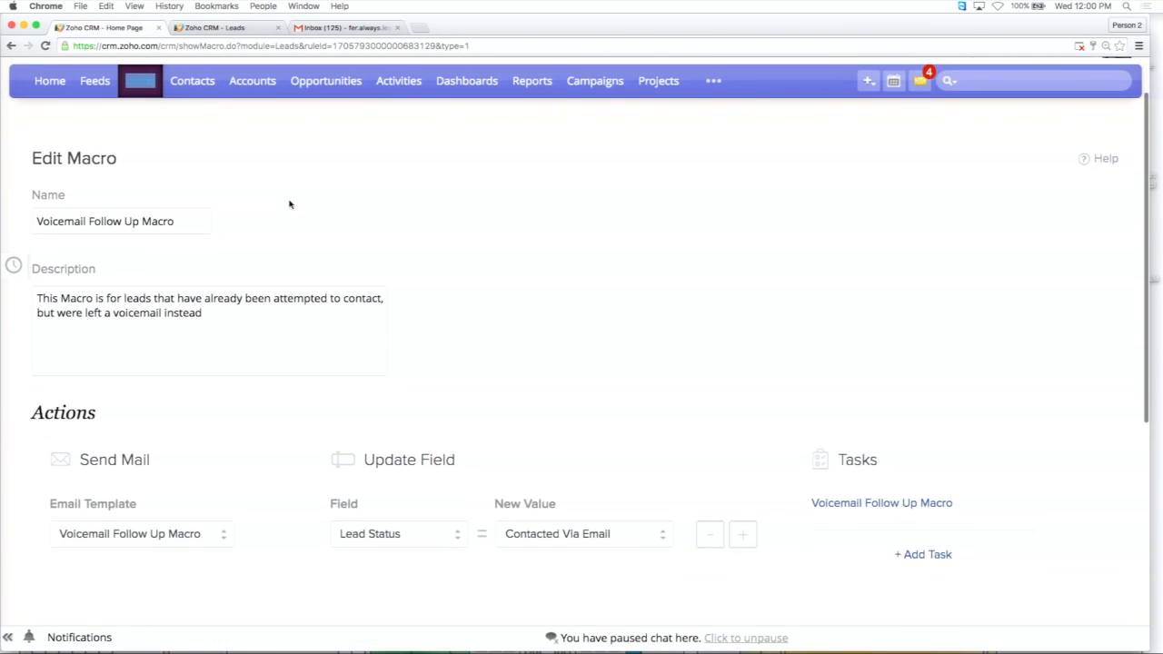
Examine the fields available for the macro's field update and the Lead Status values offered as the new value.
scroll(290, 205, down, 5)
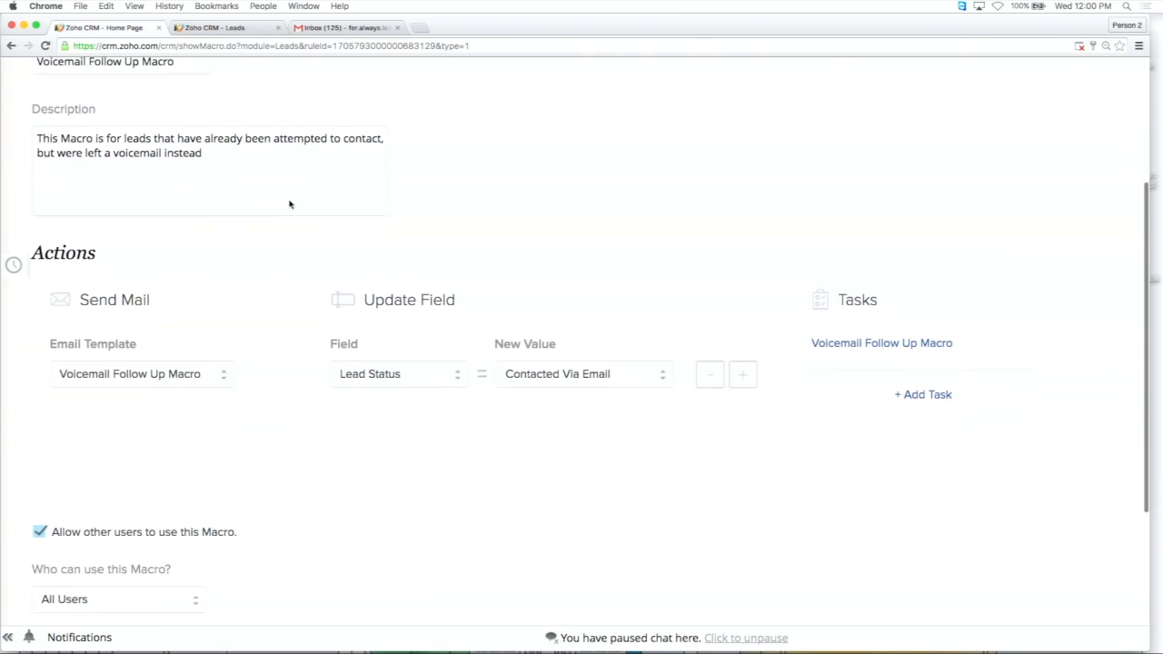
click(433, 371)
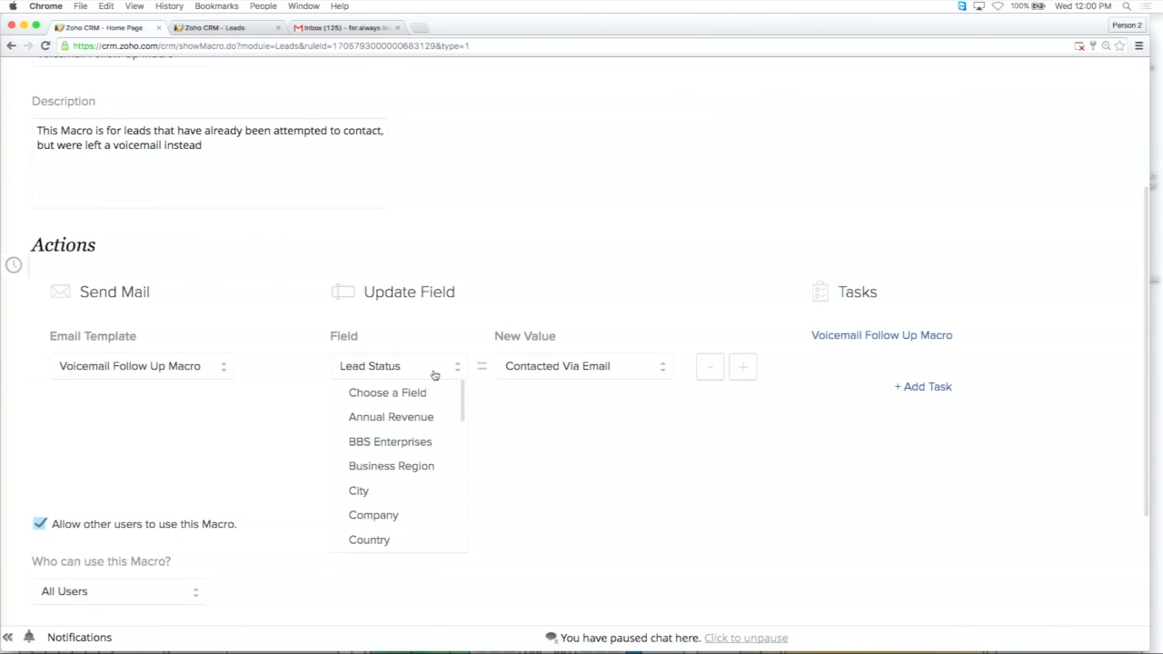
click(563, 369)
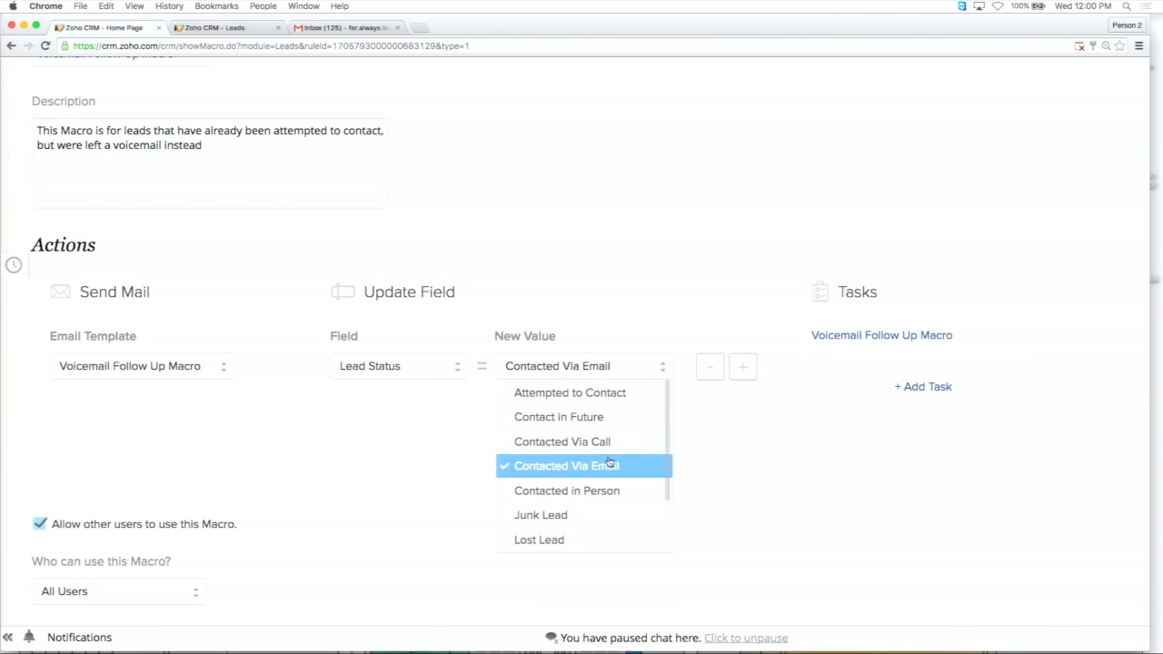
click(704, 408)
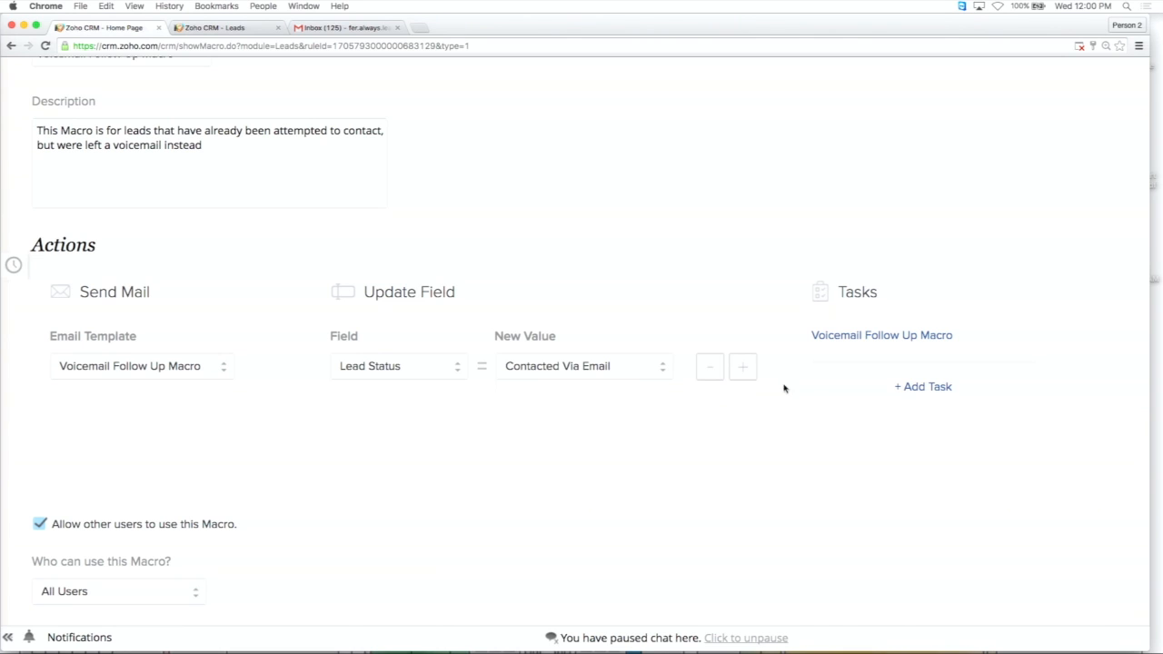
Open the macro's Voicemail Follow Up Macro task for editing and examine its status and priority options.
mouse_move(882, 335)
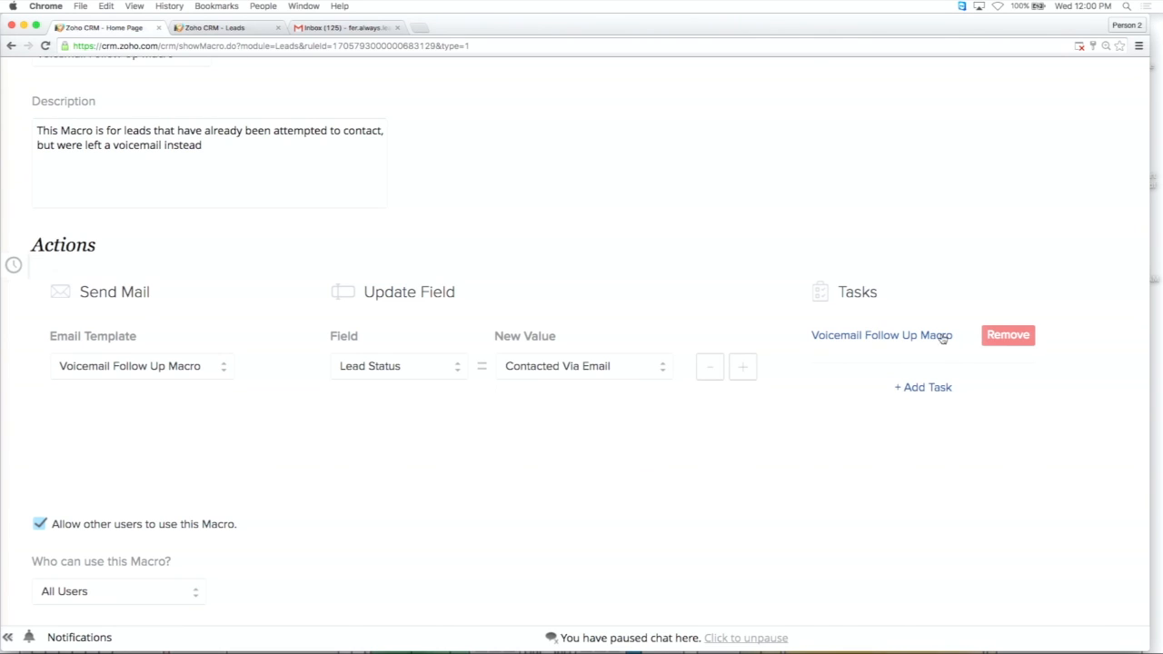
click(928, 336)
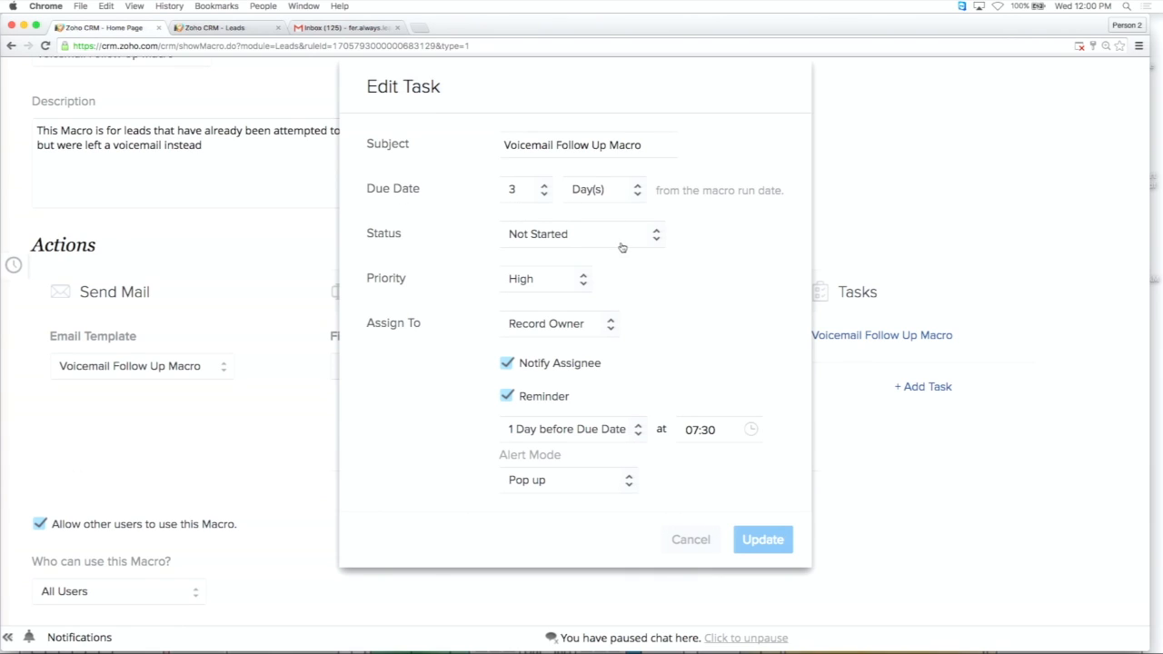
click(653, 239)
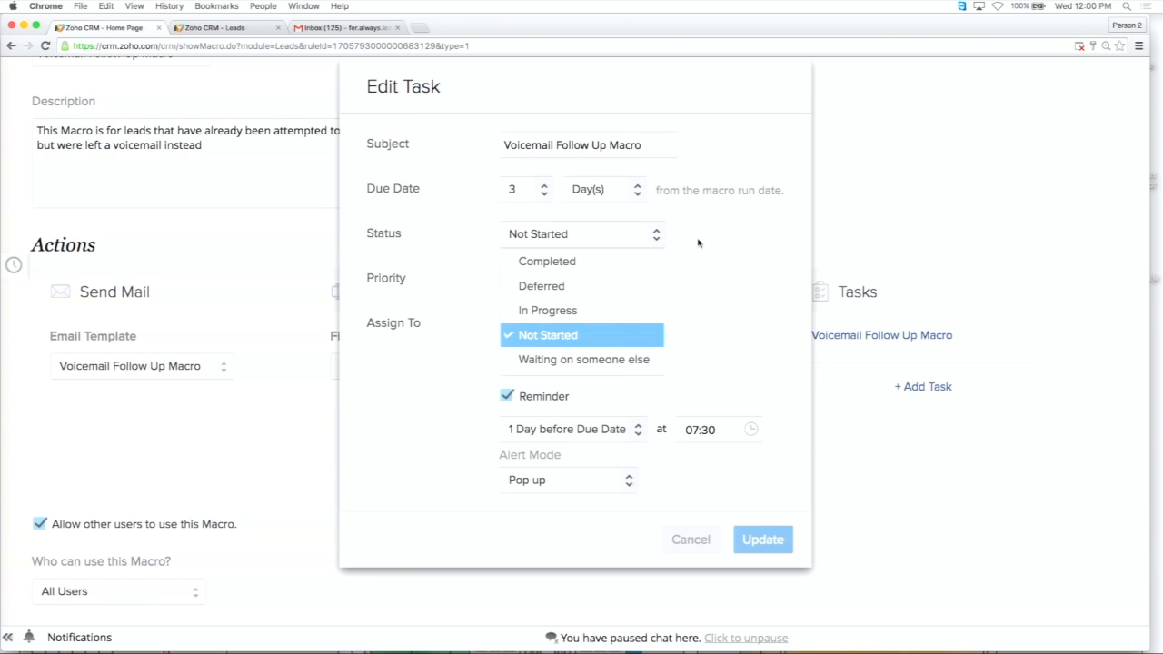
click(701, 293)
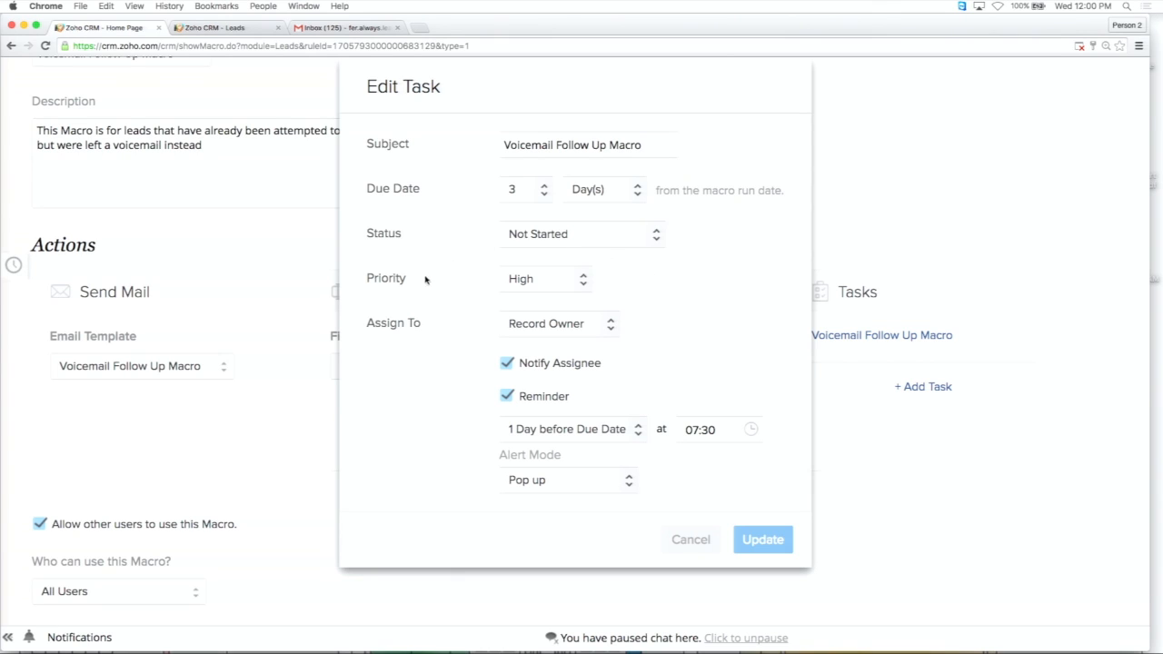
click(583, 284)
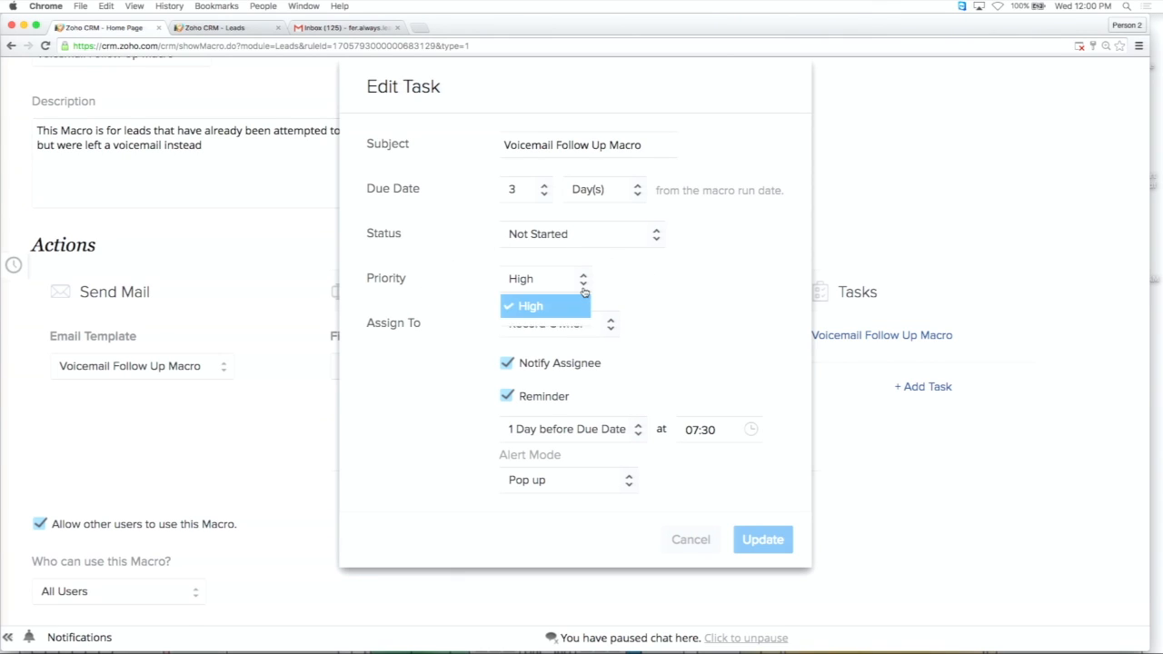
click(671, 304)
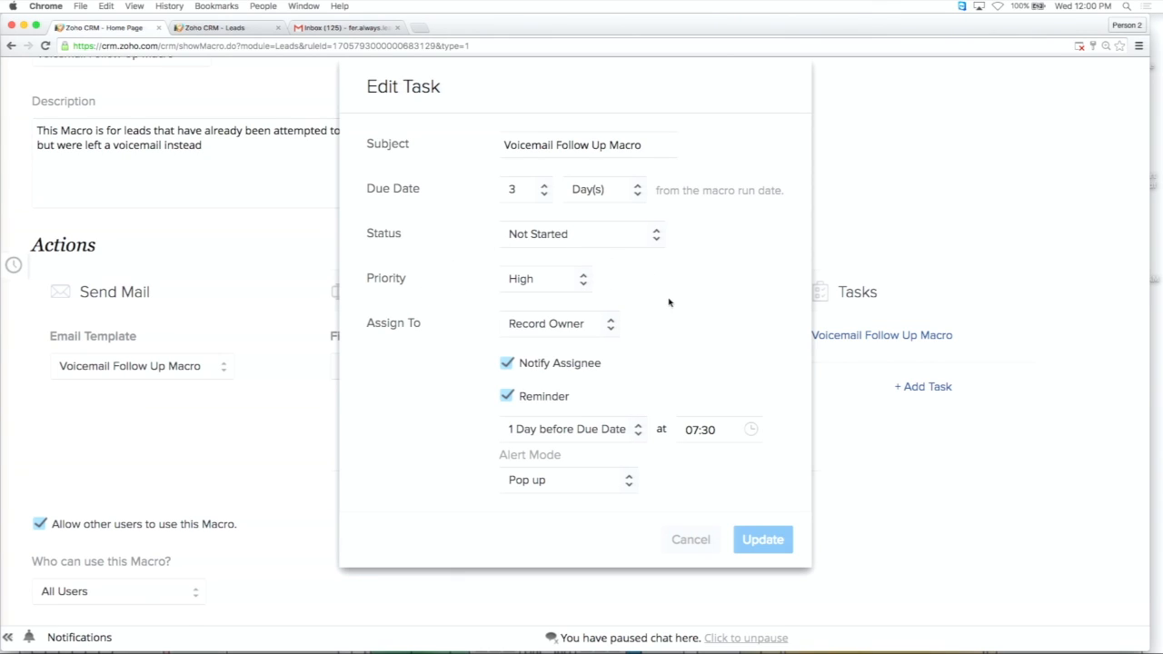
Examine who the follow-up task can be assigned to, keeping Record Owner selected.
click(611, 328)
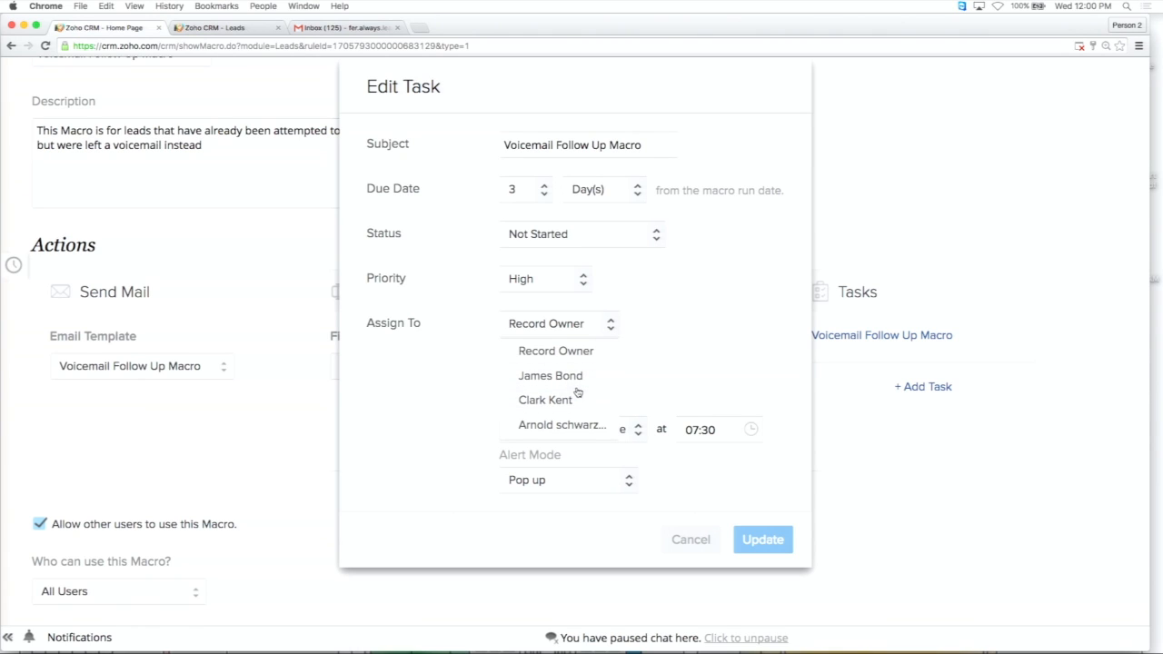
click(651, 339)
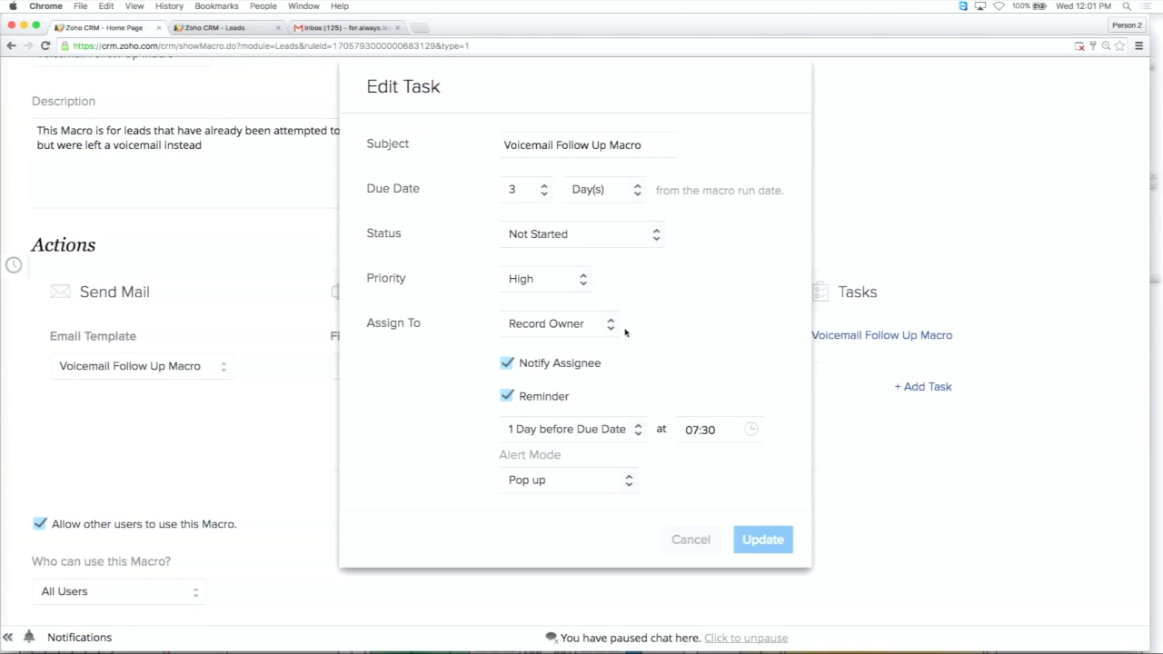
click(613, 325)
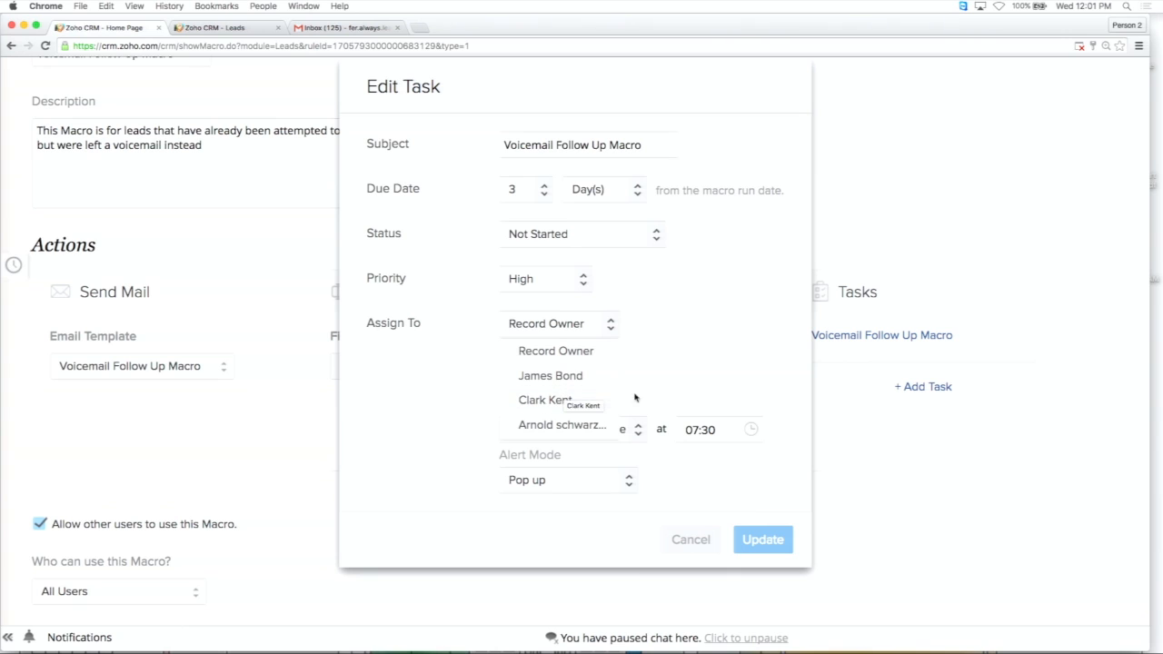
click(673, 395)
Examine the task's reminder timing, reminder hour and alert mode options, and close the task without saving.
scroll(674, 396, down, 2)
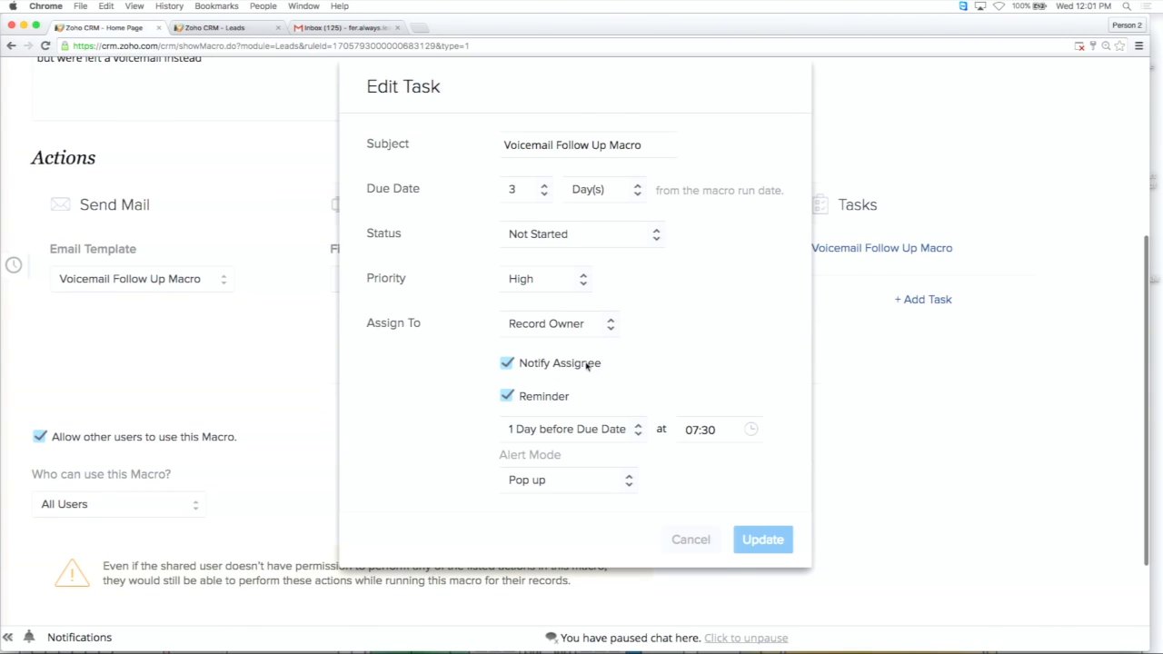
click(637, 431)
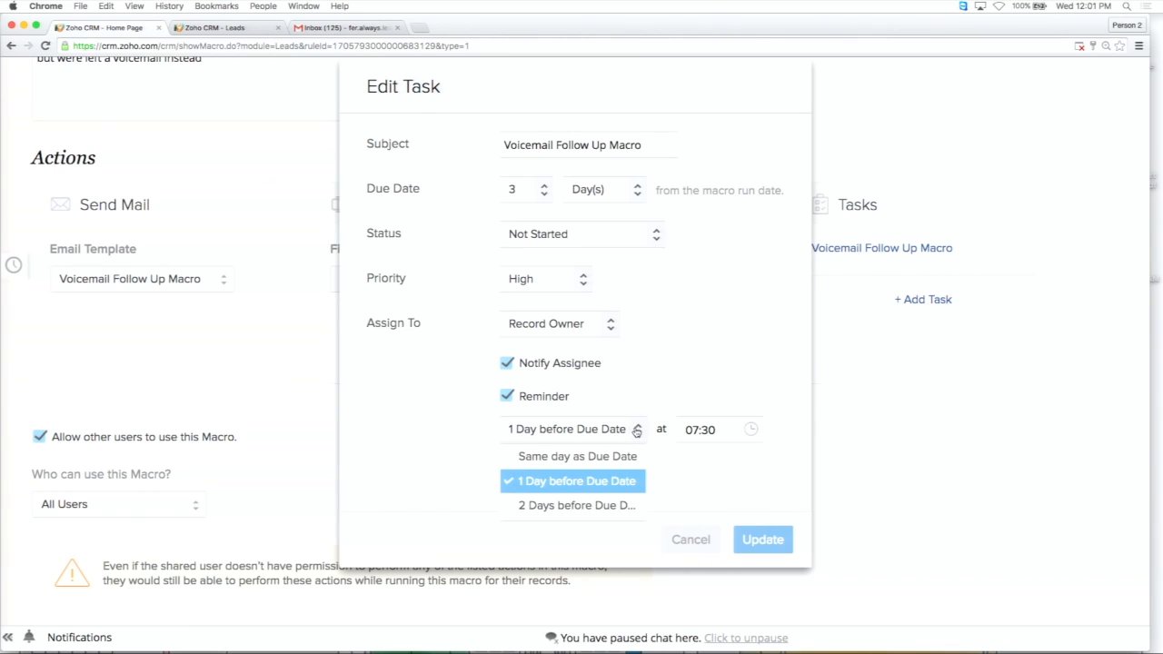
click(727, 390)
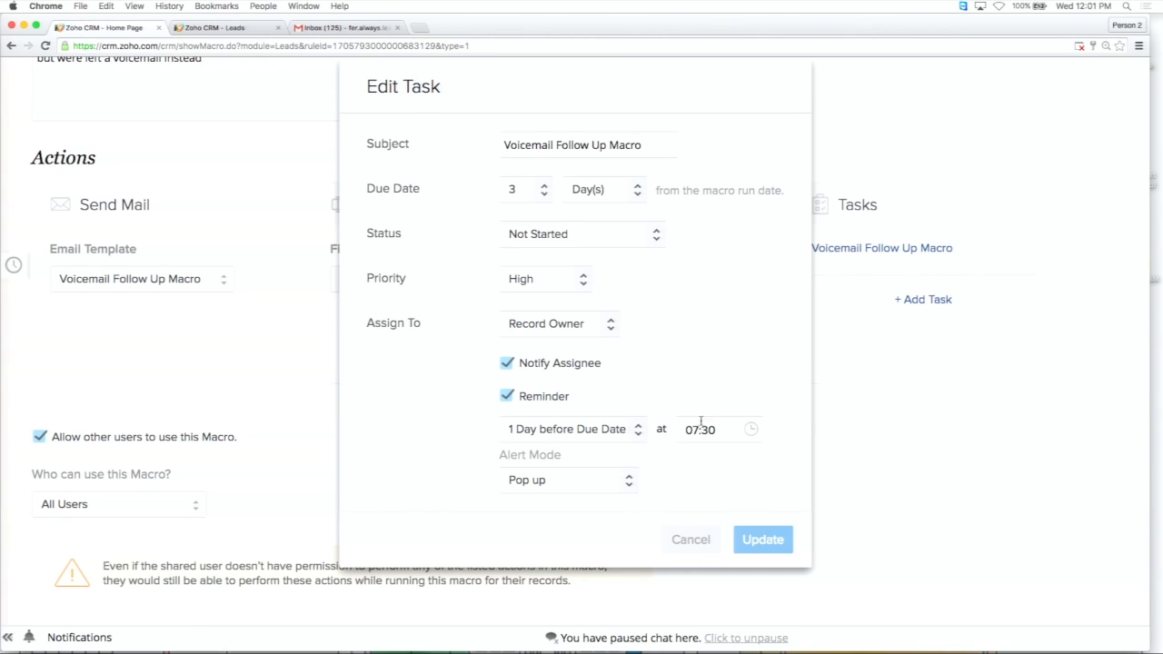
click(732, 430)
click(629, 481)
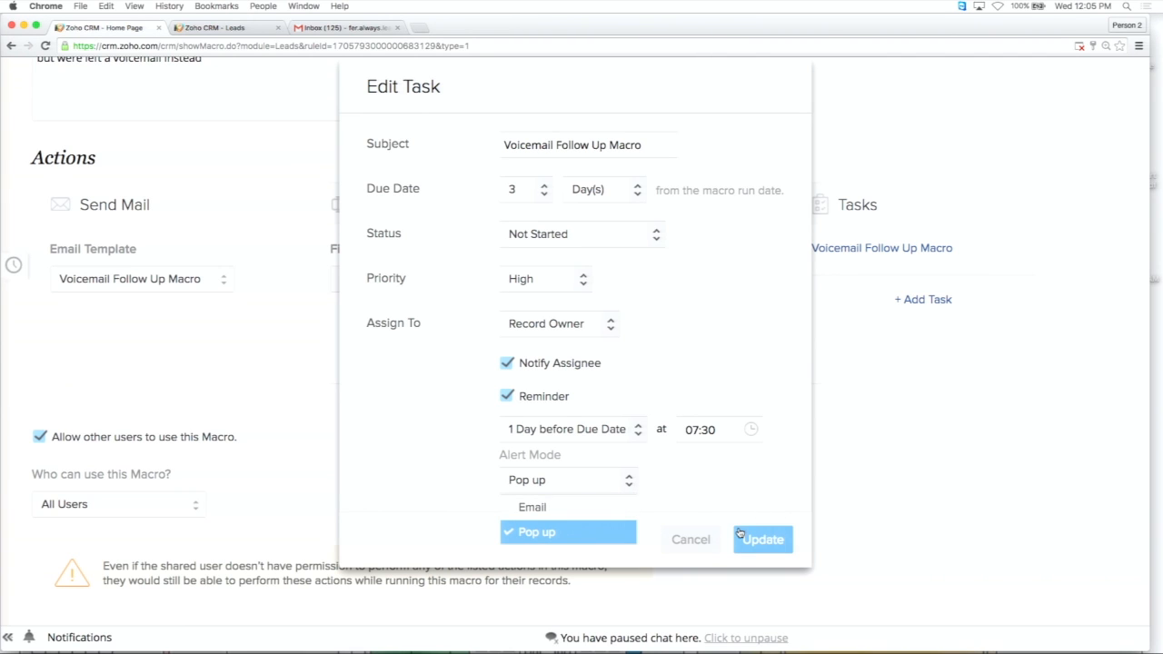
click(706, 540)
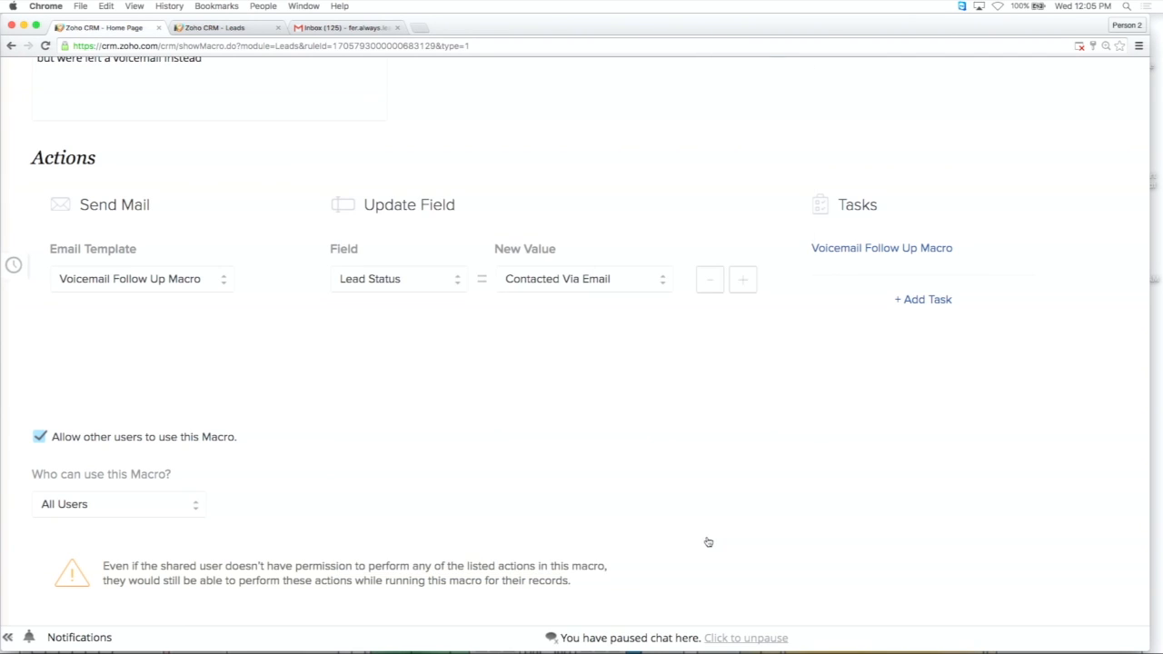
Restrict who can use the macro to Groups, select the USA Team group, and review the macro's settings.
scroll(655, 504, down, 3)
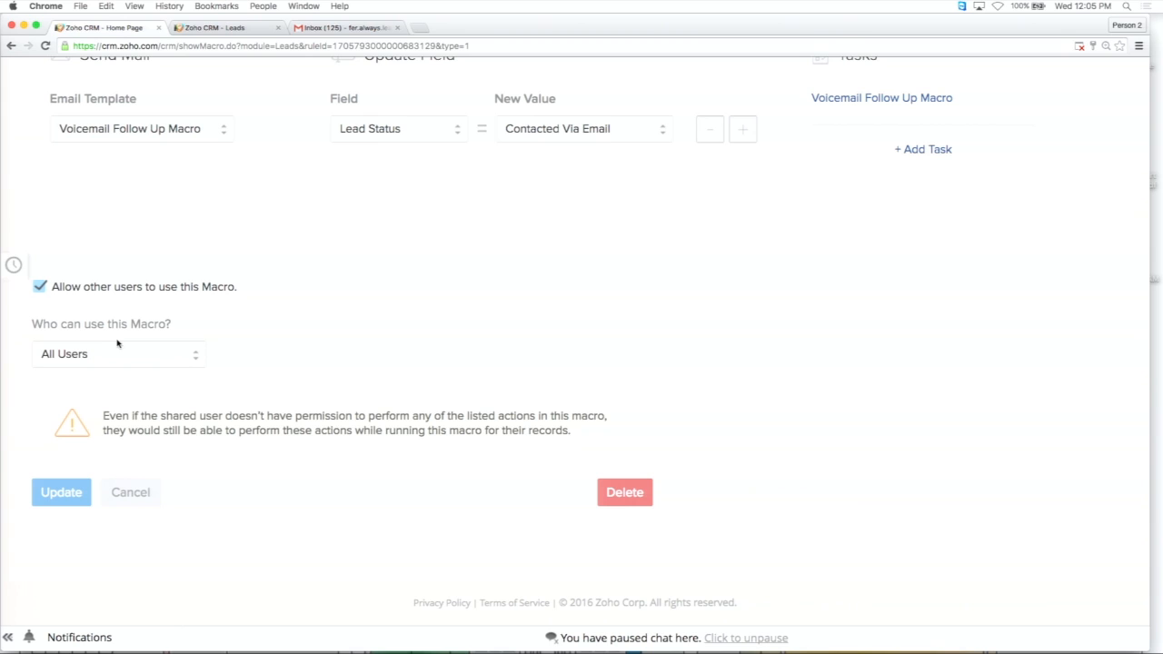
click(147, 351)
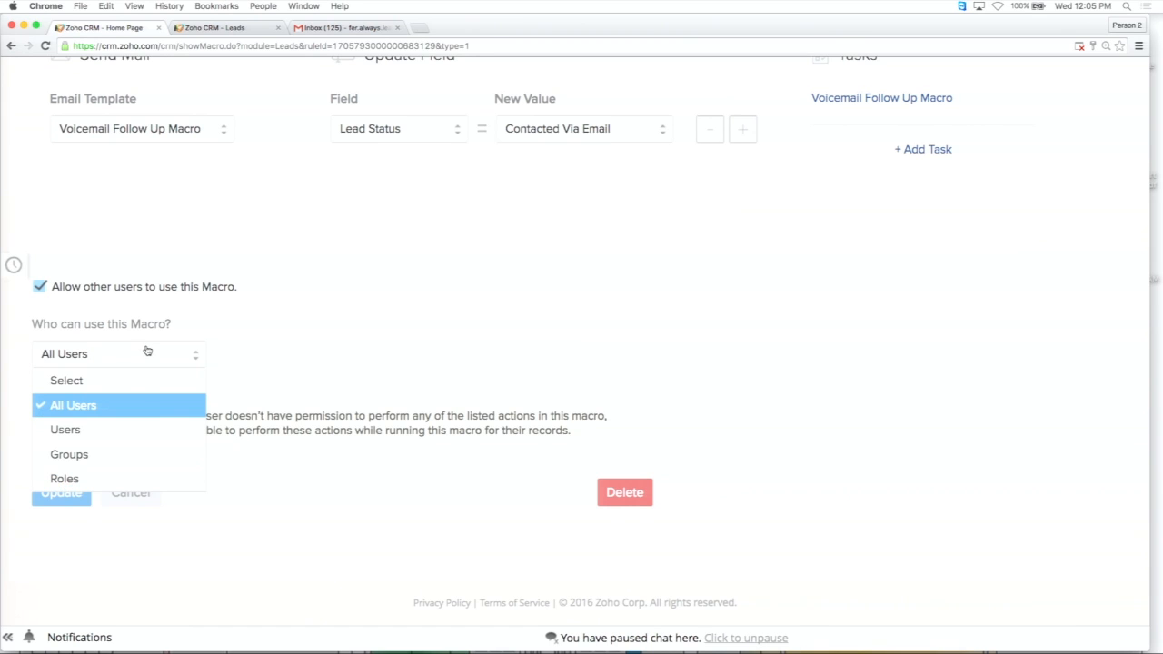
click(90, 463)
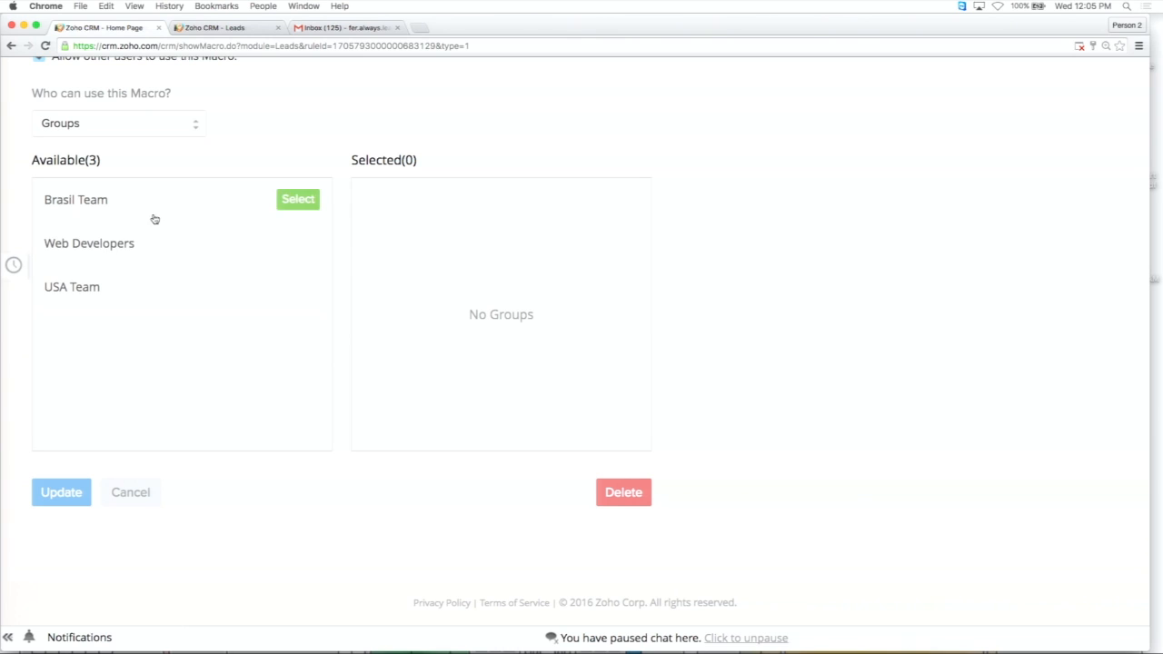
click(127, 286)
scroll(382, 289, up, 5)
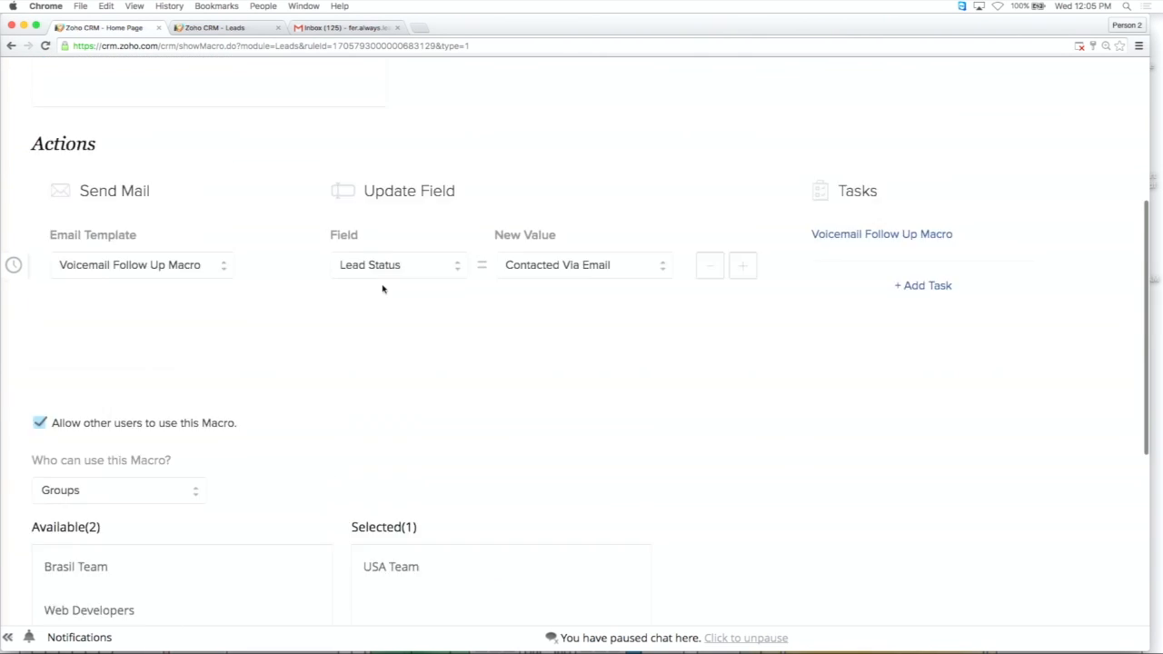
scroll(382, 289, up, 5)
scroll(383, 289, down, 10)
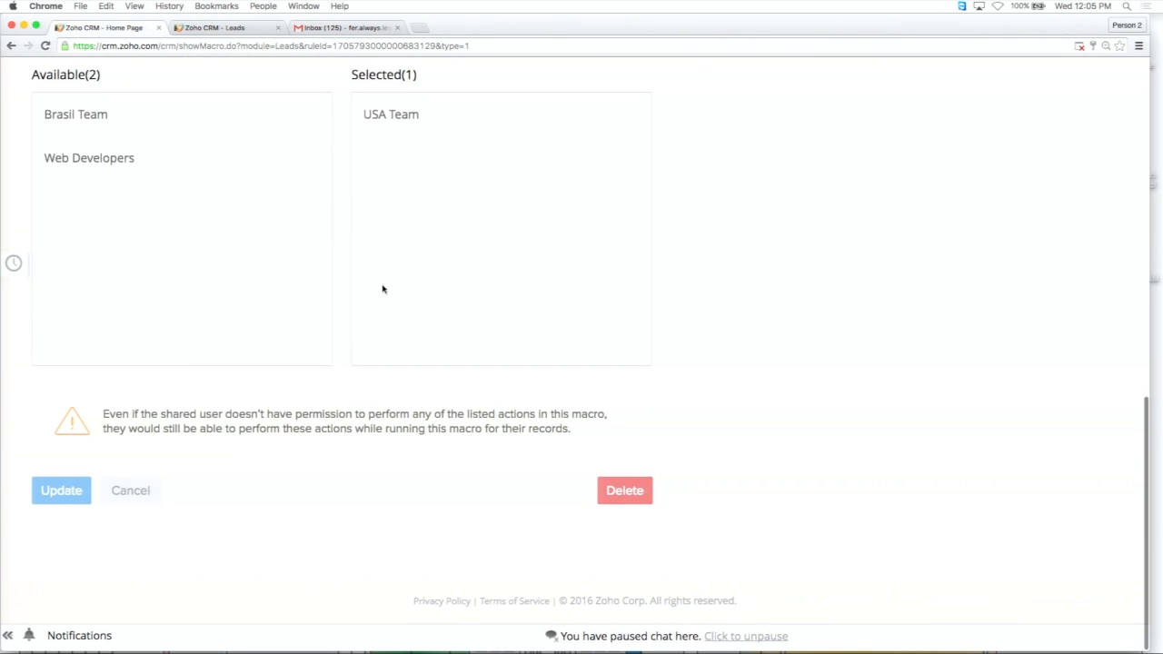
scroll(382, 289, up, 3)
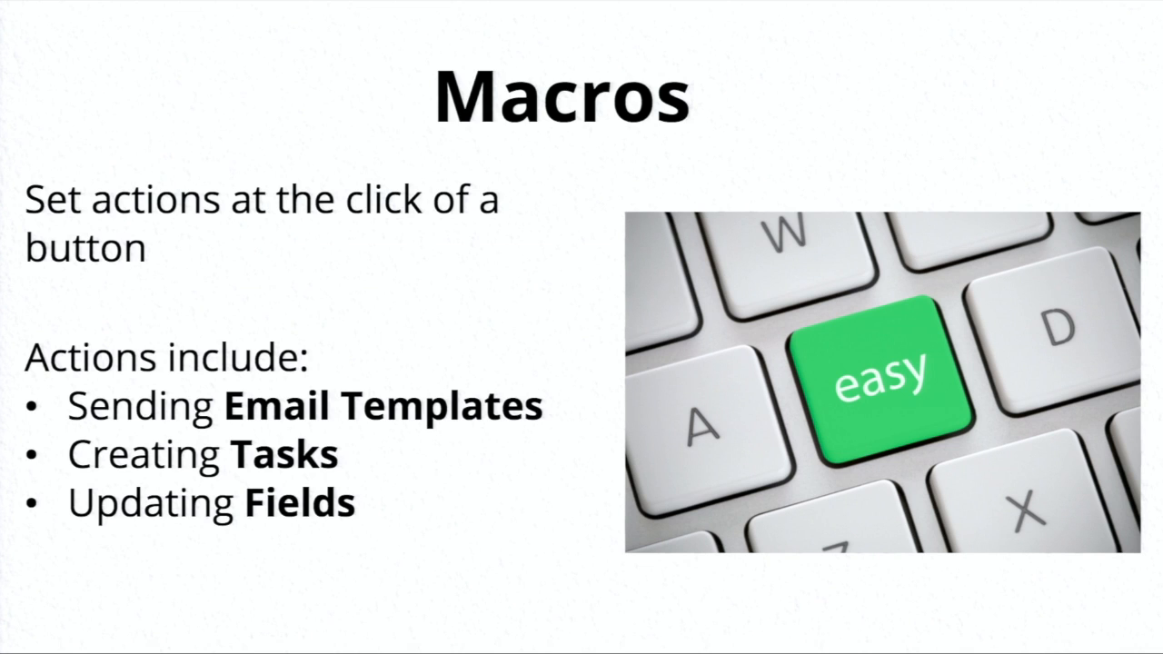
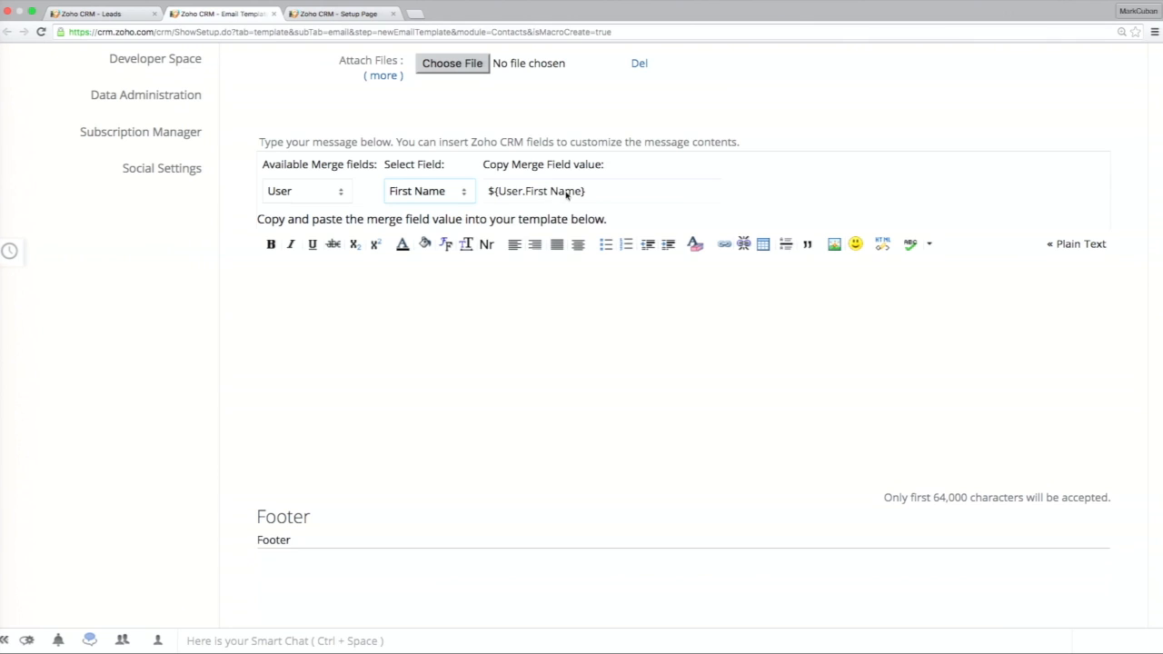
Insert the ${User.First Name} merge field into the email template's message body and save the template.
click(405, 331)
text(${User.First Name})
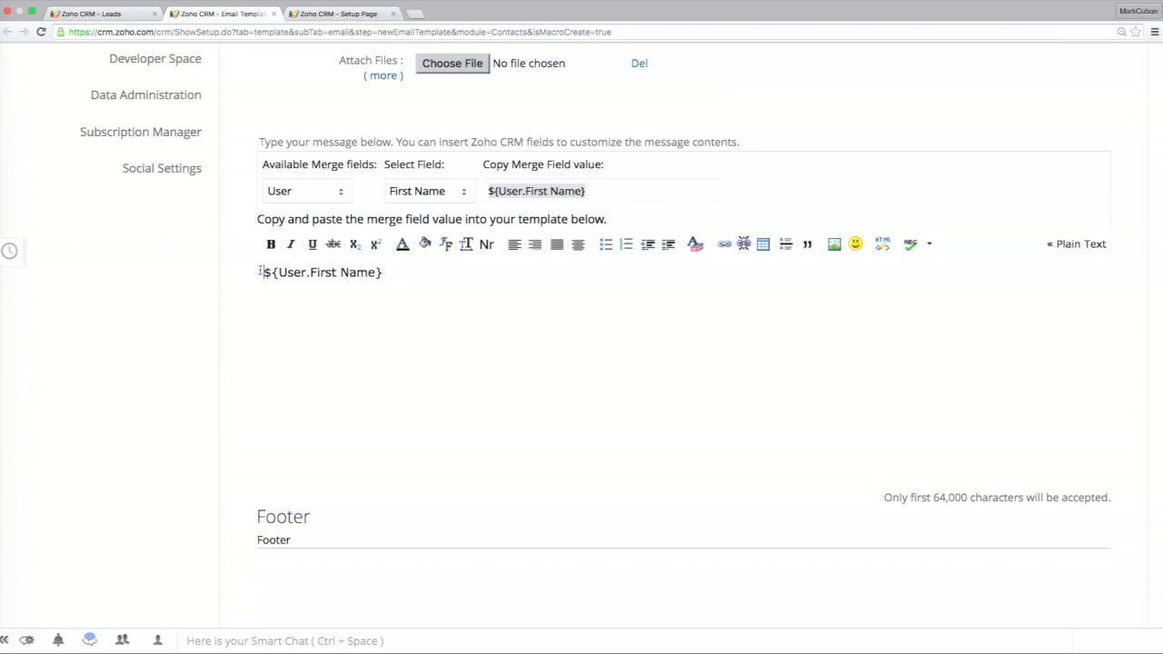
scroll(593, 420, down, 5)
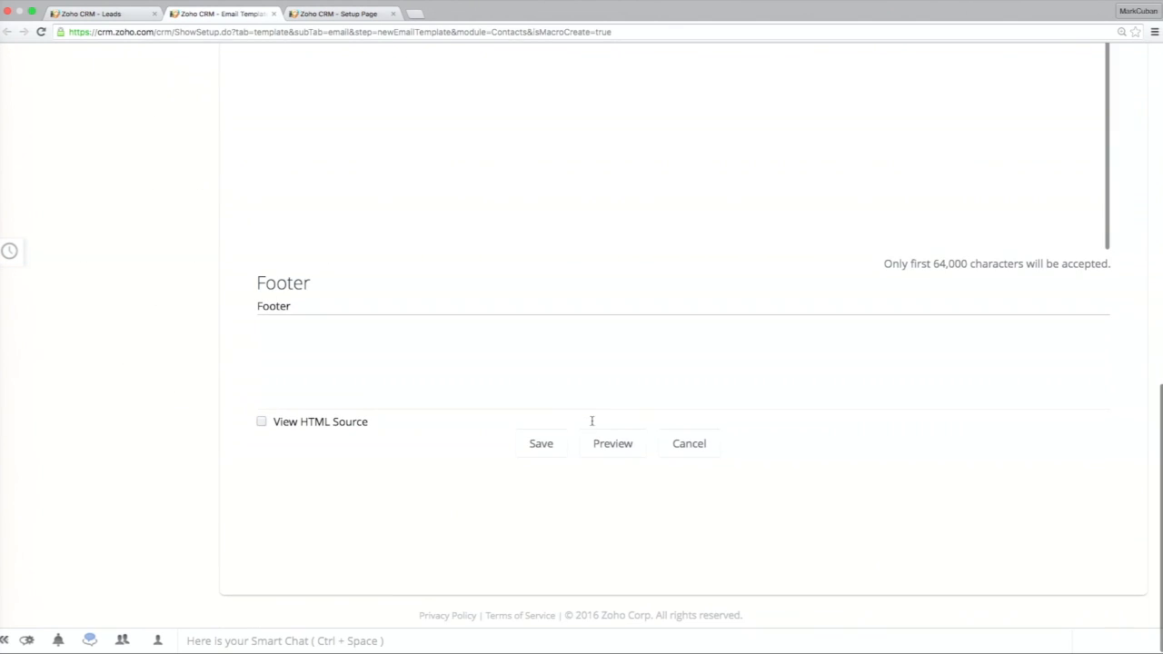
click(542, 443)
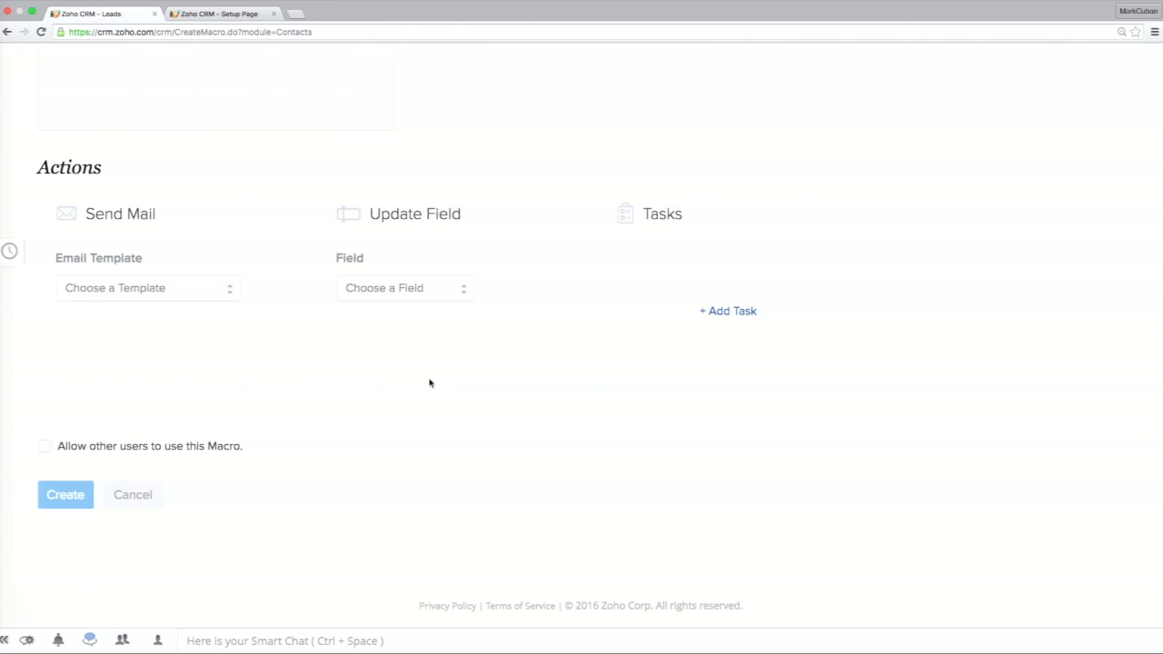
Choose Test as the email template the macro sends.
scroll(432, 384, up, 1)
click(196, 350)
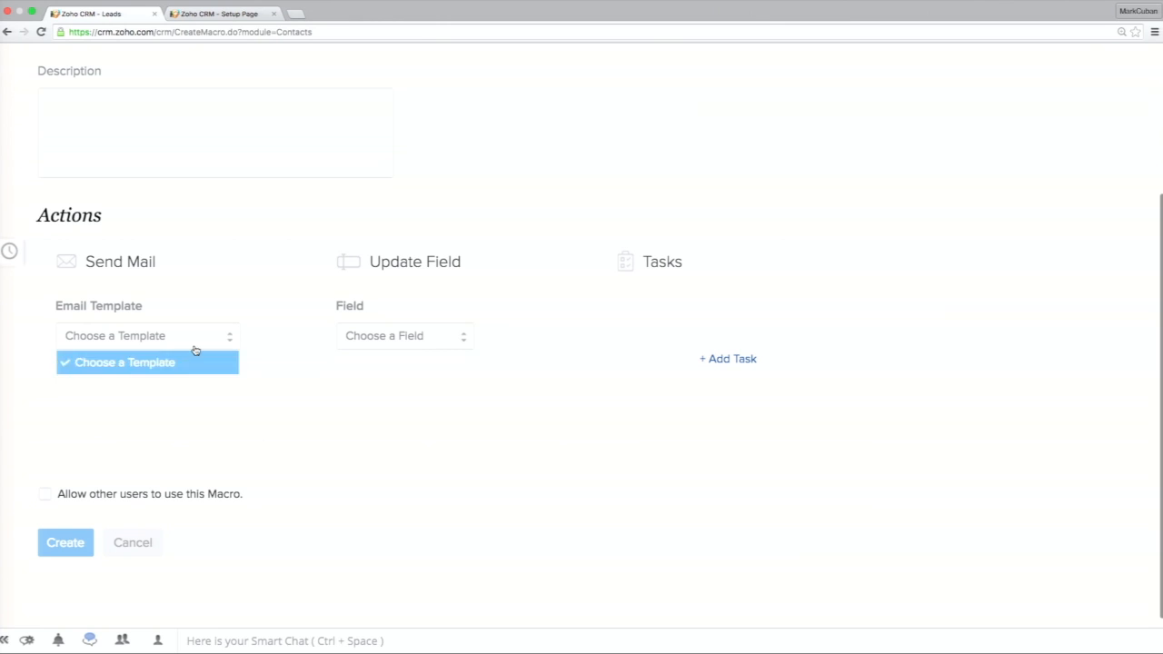
click(164, 409)
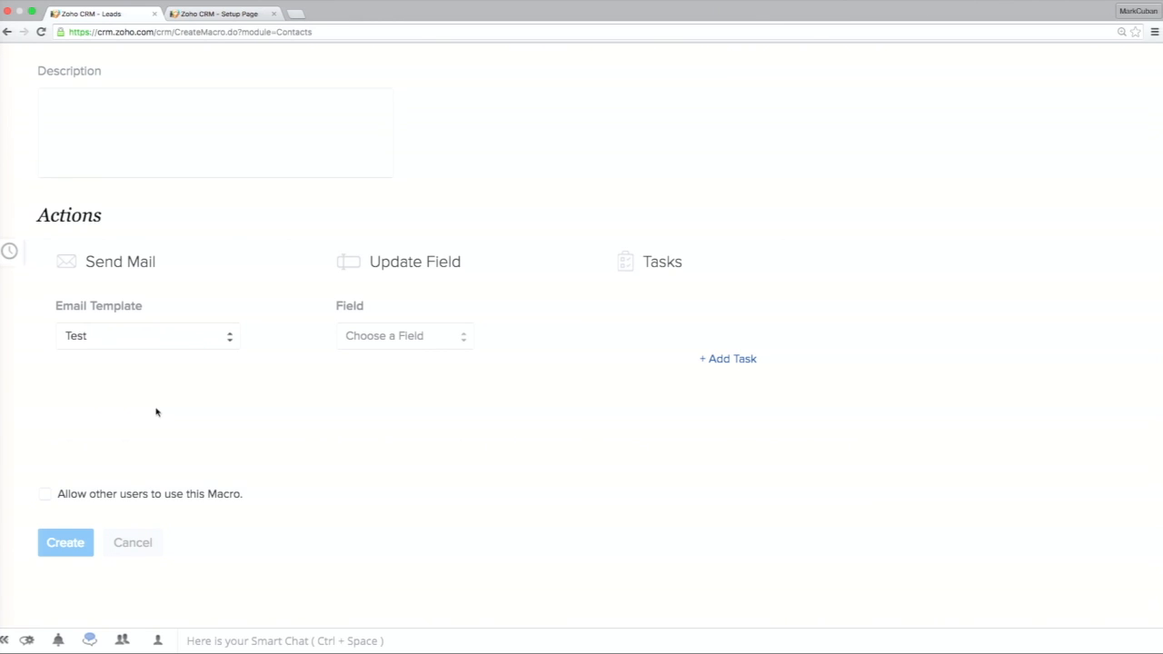
Set the macro's first field update to change Lead Source to Cold Call.
click(435, 340)
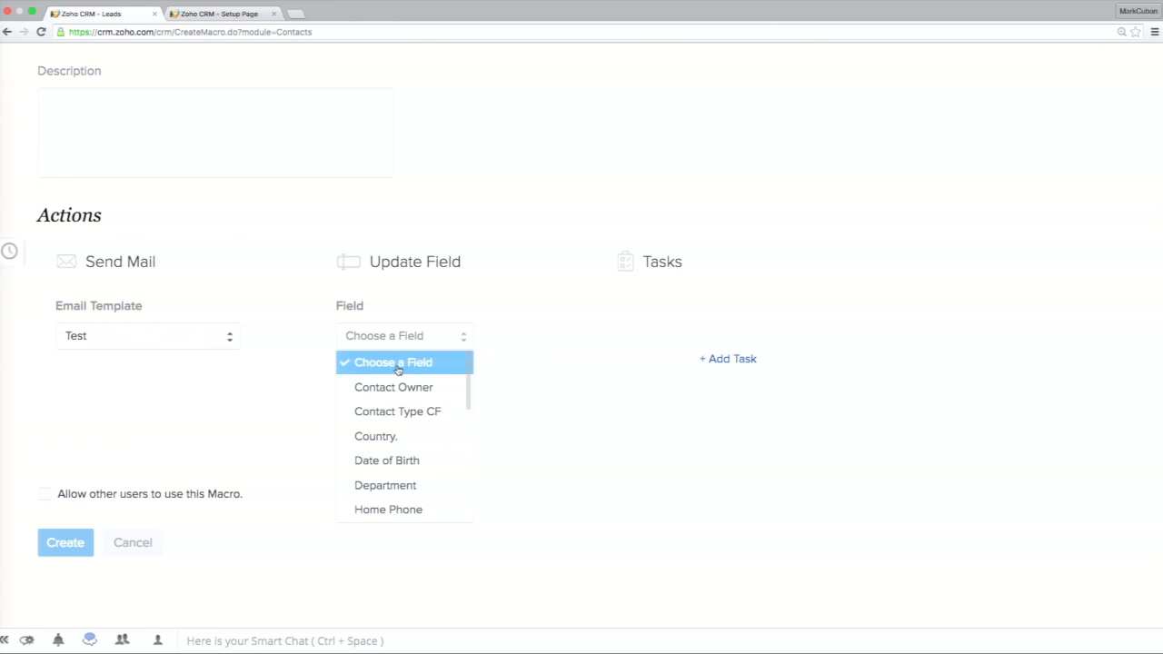
scroll(413, 389, down, 4)
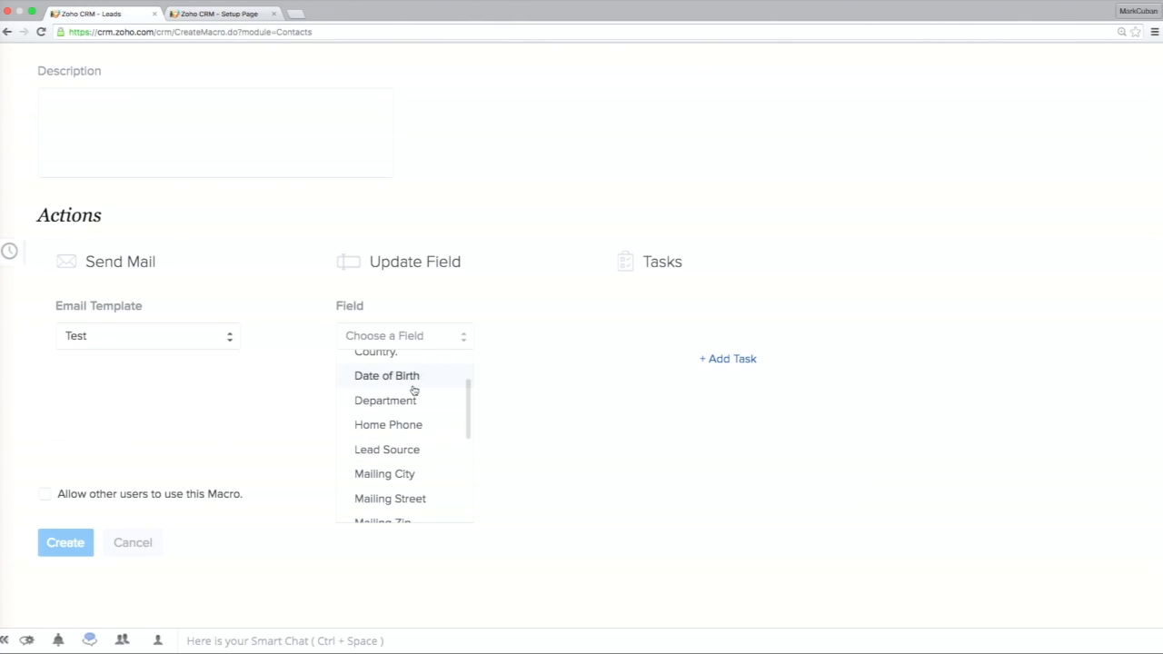
scroll(411, 389, up, 1)
scroll(411, 389, down, 2)
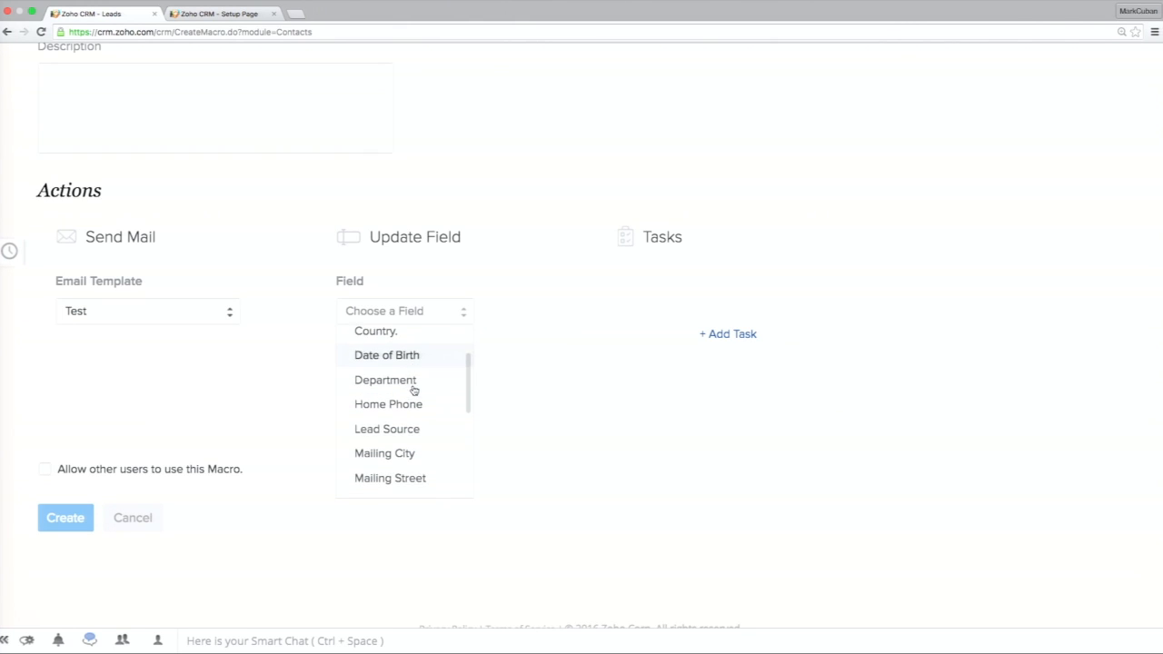
click(396, 416)
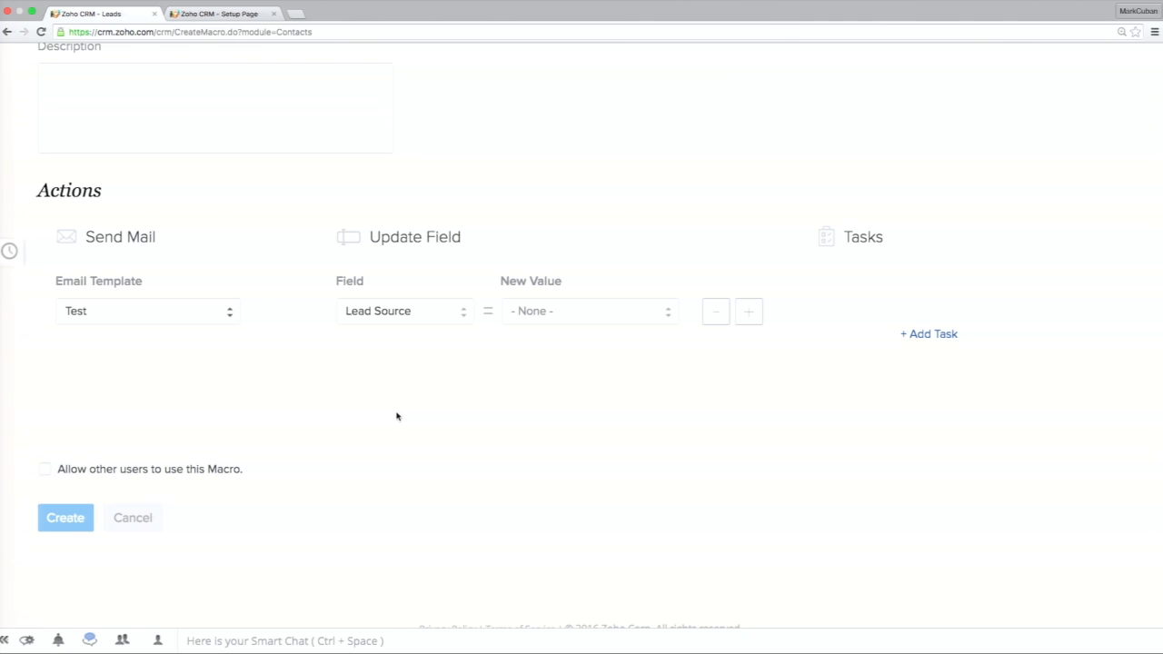
click(598, 318)
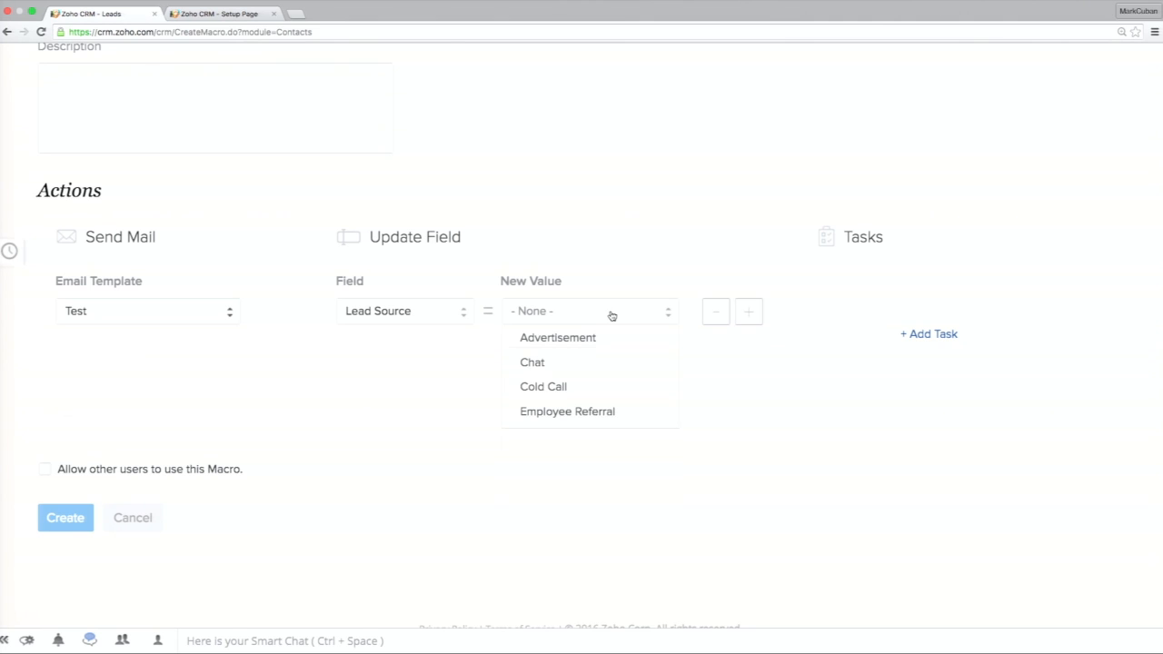
scroll(609, 386, down, 1)
scroll(607, 387, down, 1)
scroll(597, 397, up, 1)
click(576, 376)
Add a second field update to the macro that sets Country to United States.
click(749, 312)
click(455, 355)
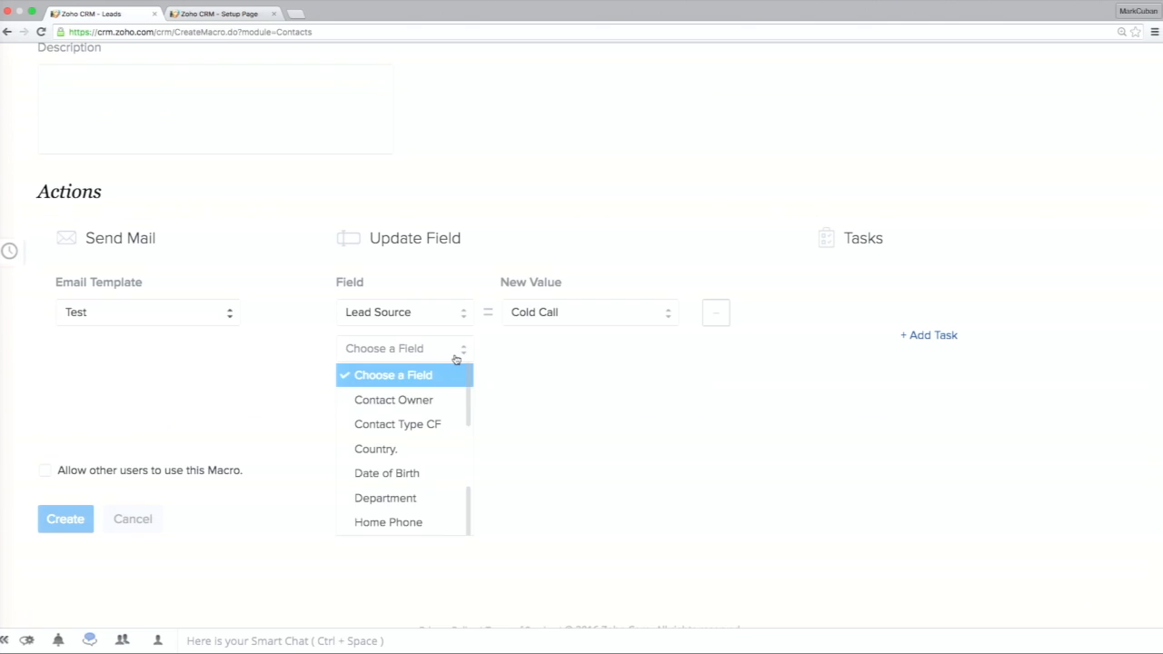
scroll(455, 433, down, 2)
scroll(437, 404, up, 2)
click(429, 390)
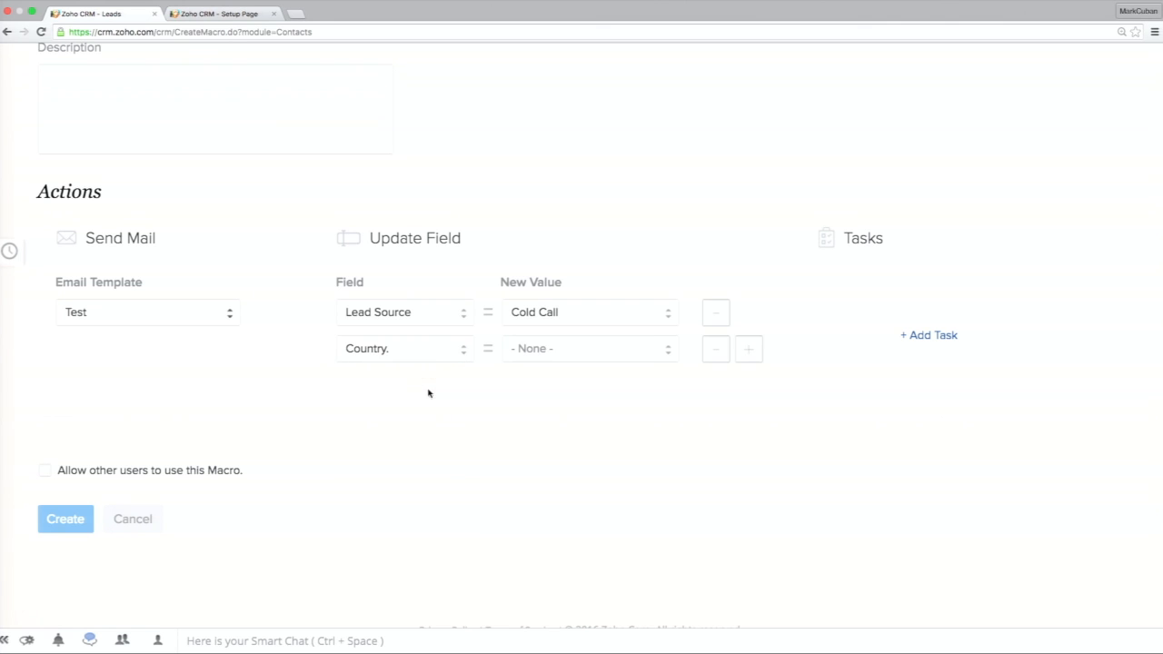
click(597, 349)
scroll(601, 444, down, 20)
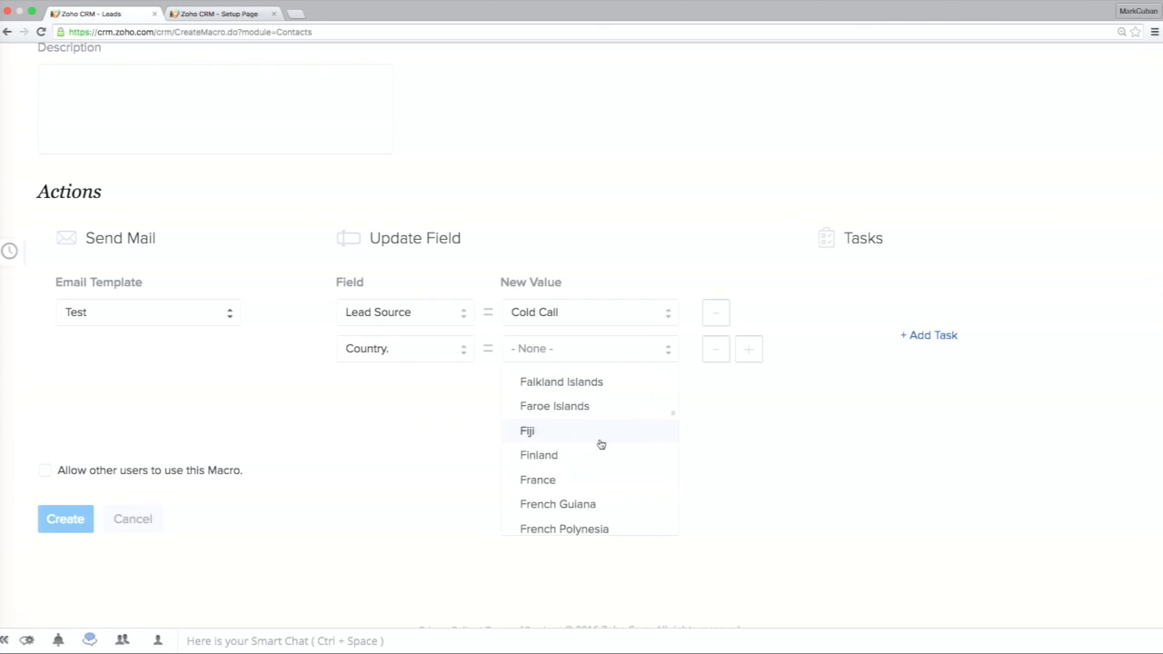
scroll(600, 444, down, 20)
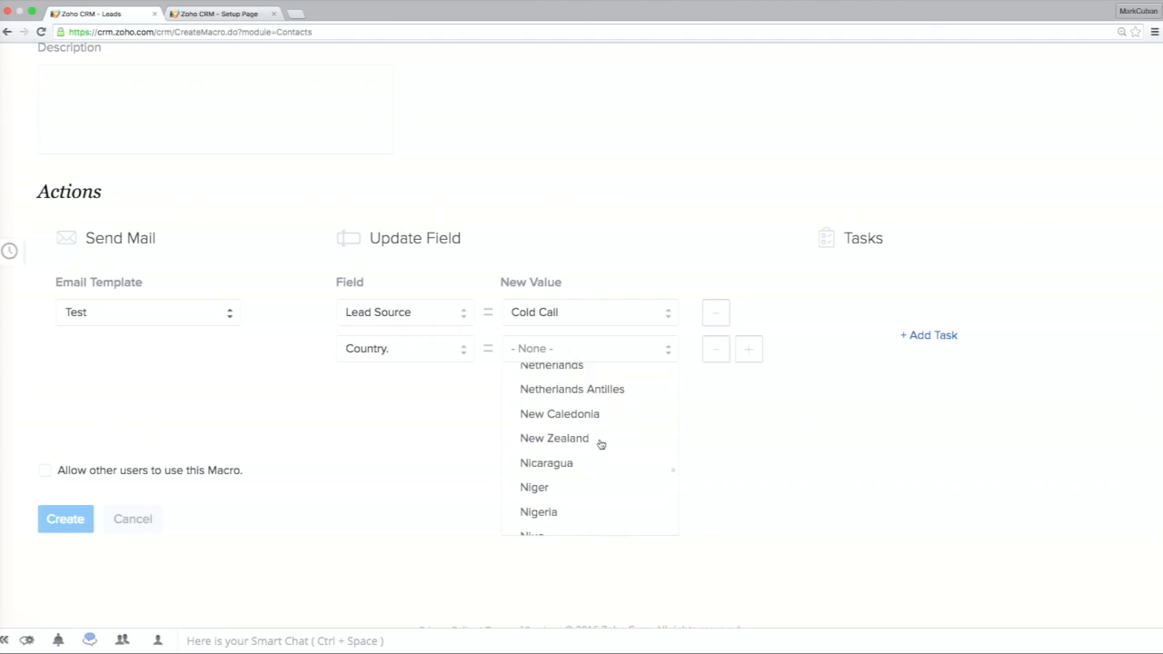
scroll(601, 444, down, 20)
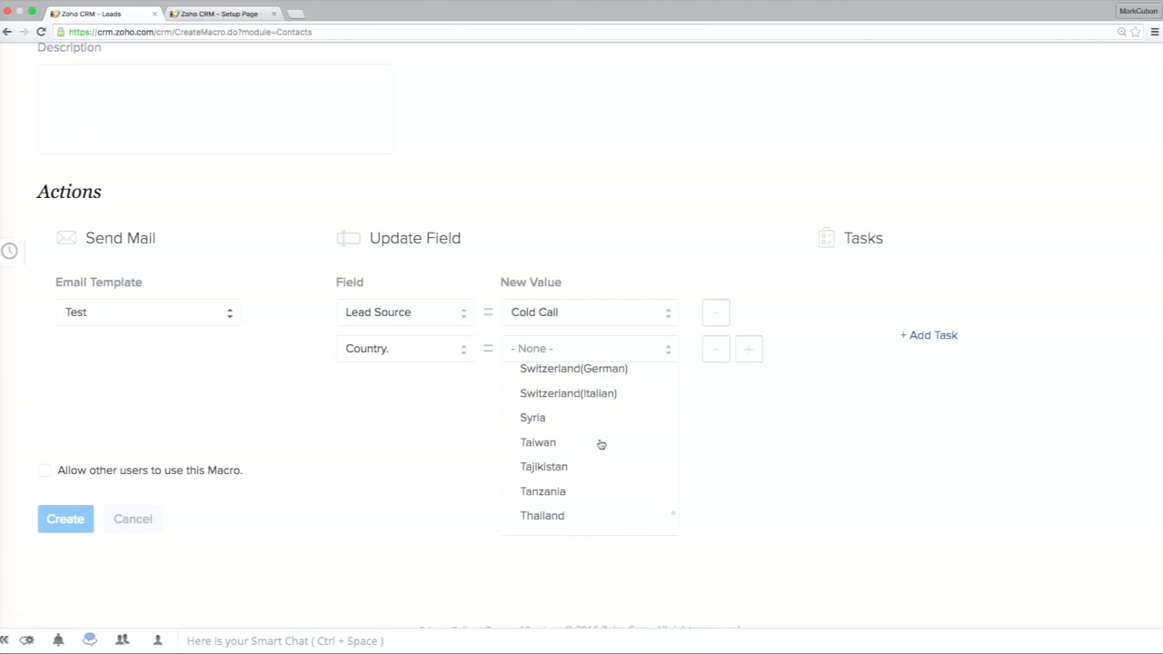
scroll(601, 445, up, 2)
click(561, 414)
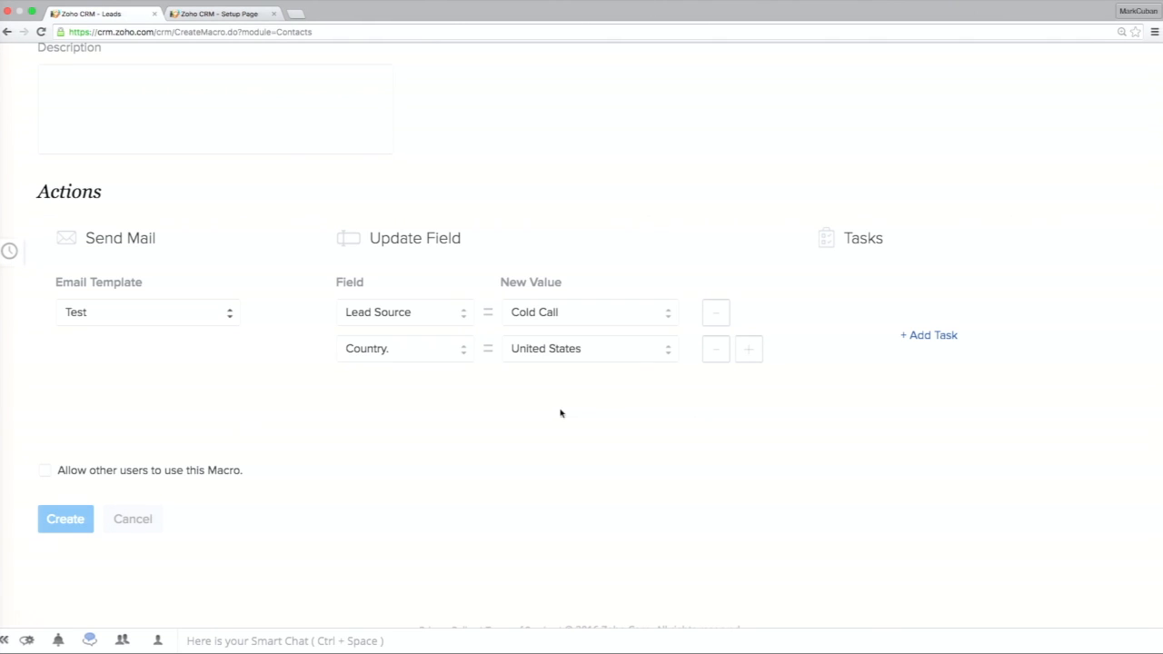
Start a new macro task with the subject Task, due 3 days from the macro run date.
click(927, 336)
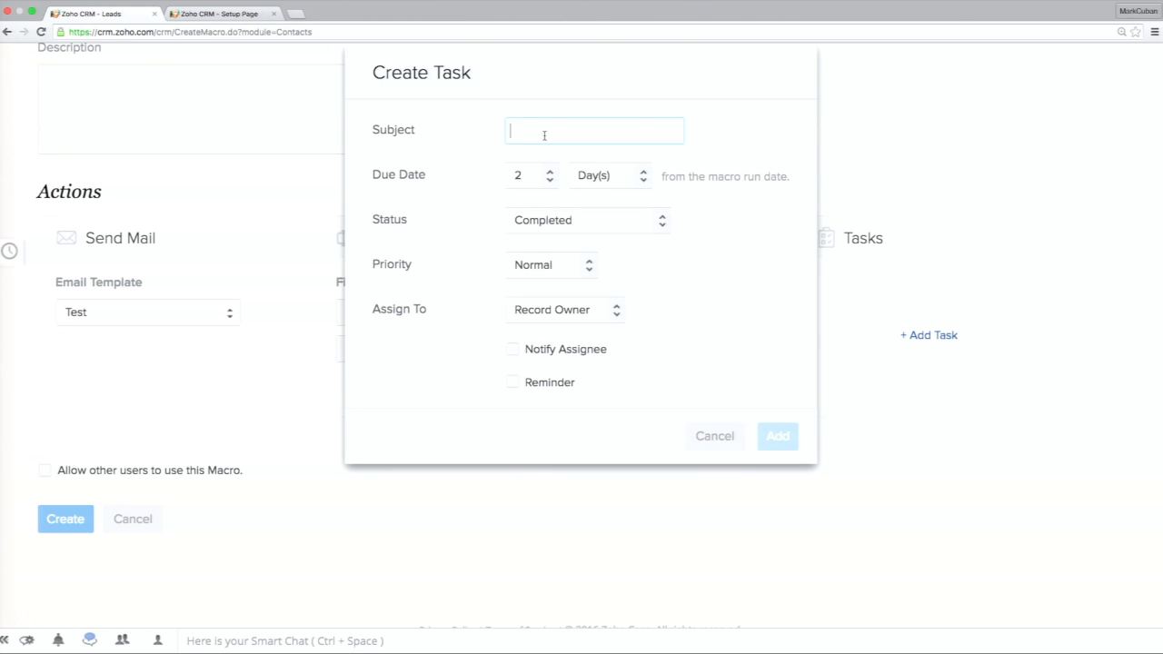
text(Tes)
key(BackSpace)
text(ask)
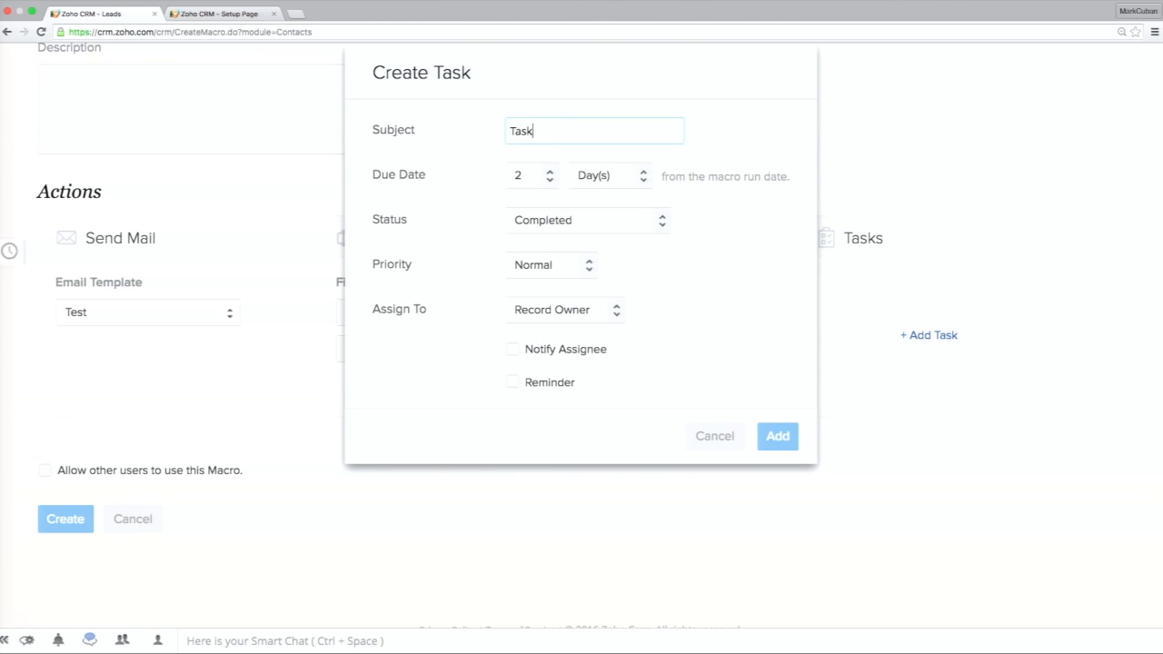
click(554, 180)
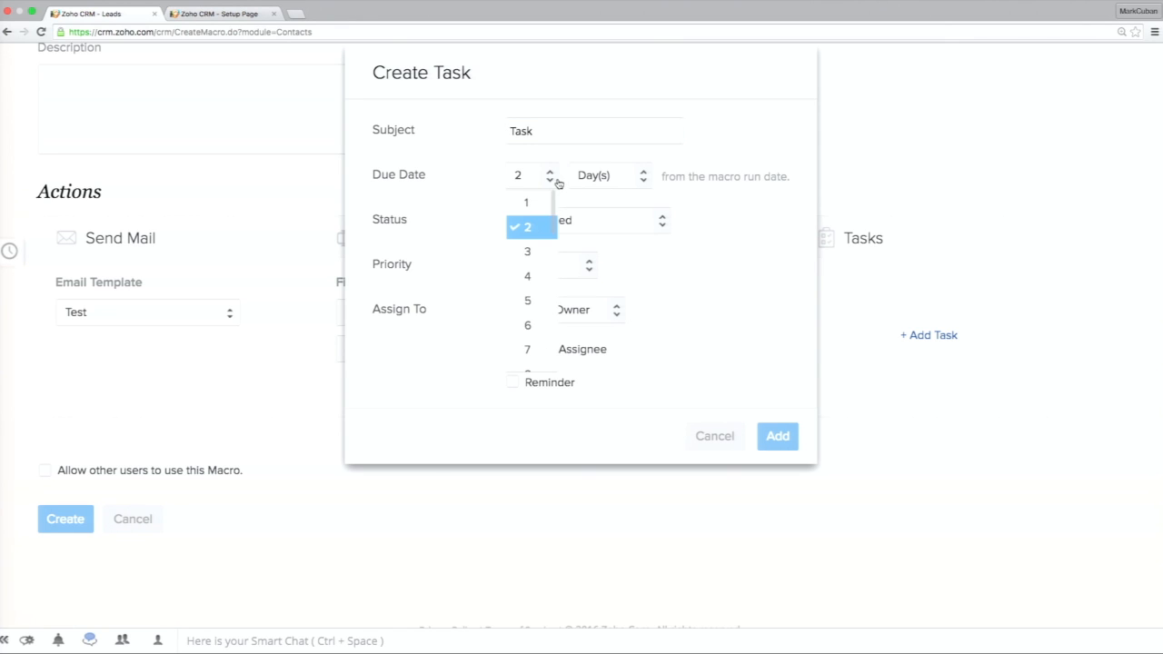
click(529, 252)
click(639, 174)
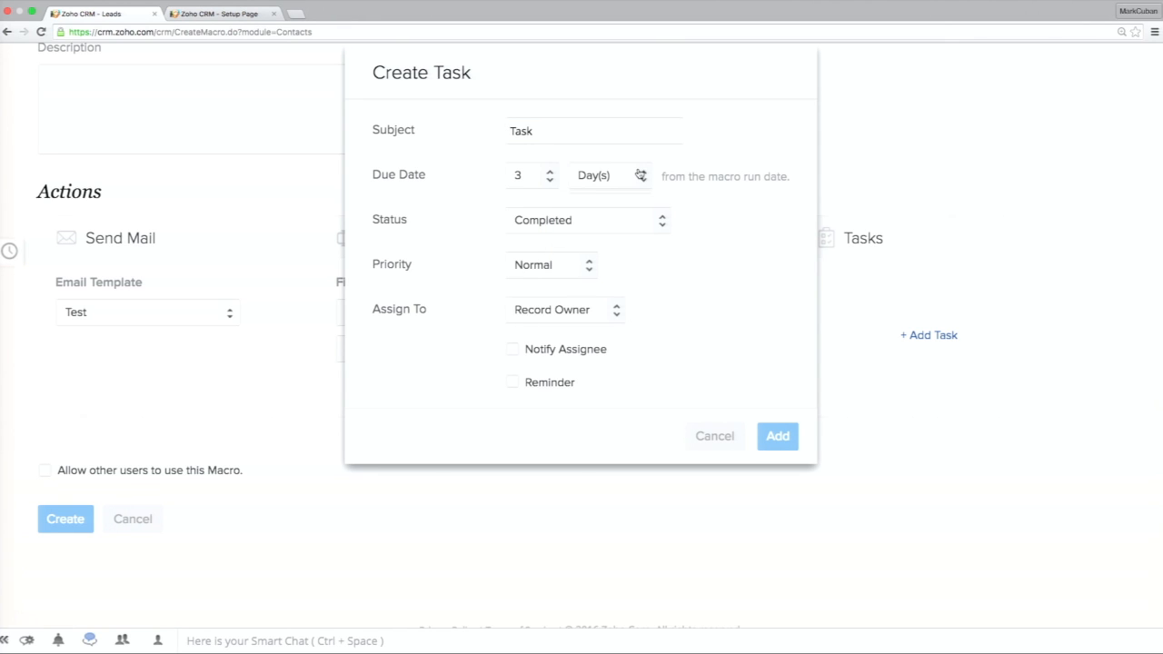
right_click(730, 215)
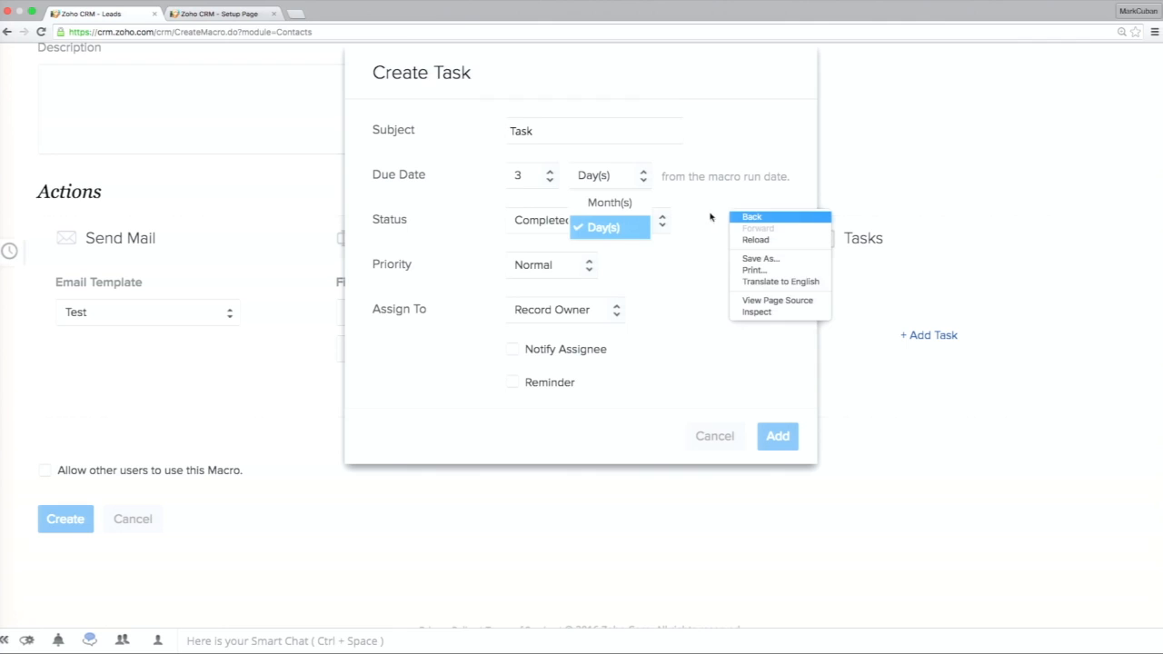
click(710, 217)
Set the task's status to In Progress and review the priority options, keeping Normal.
click(655, 223)
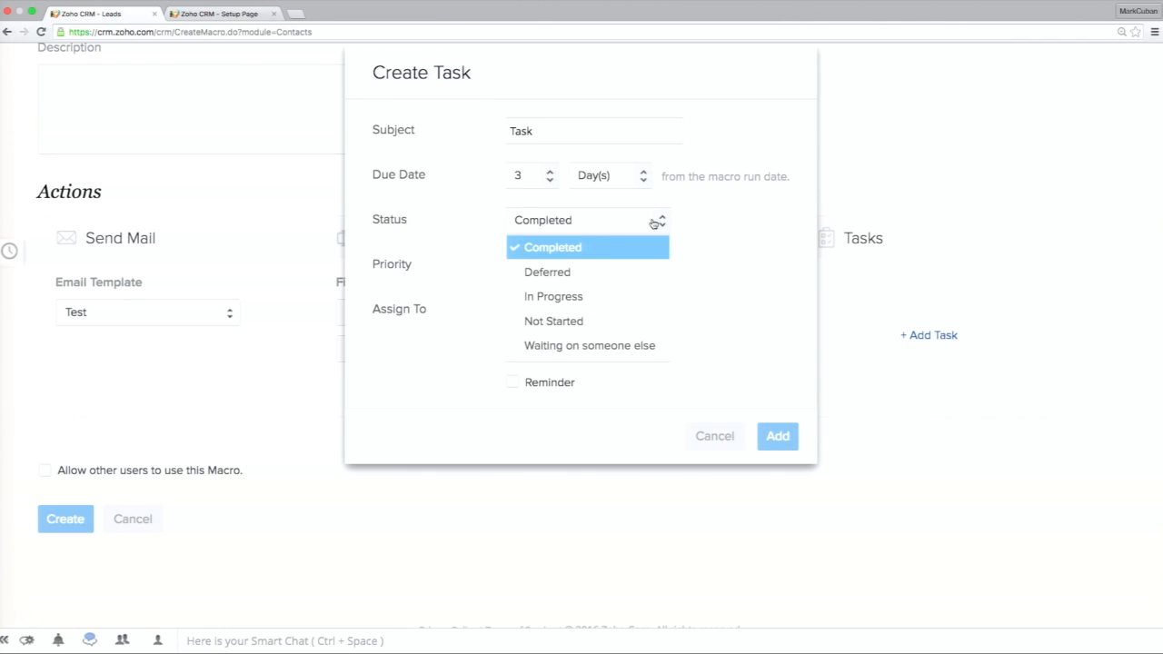
click(593, 298)
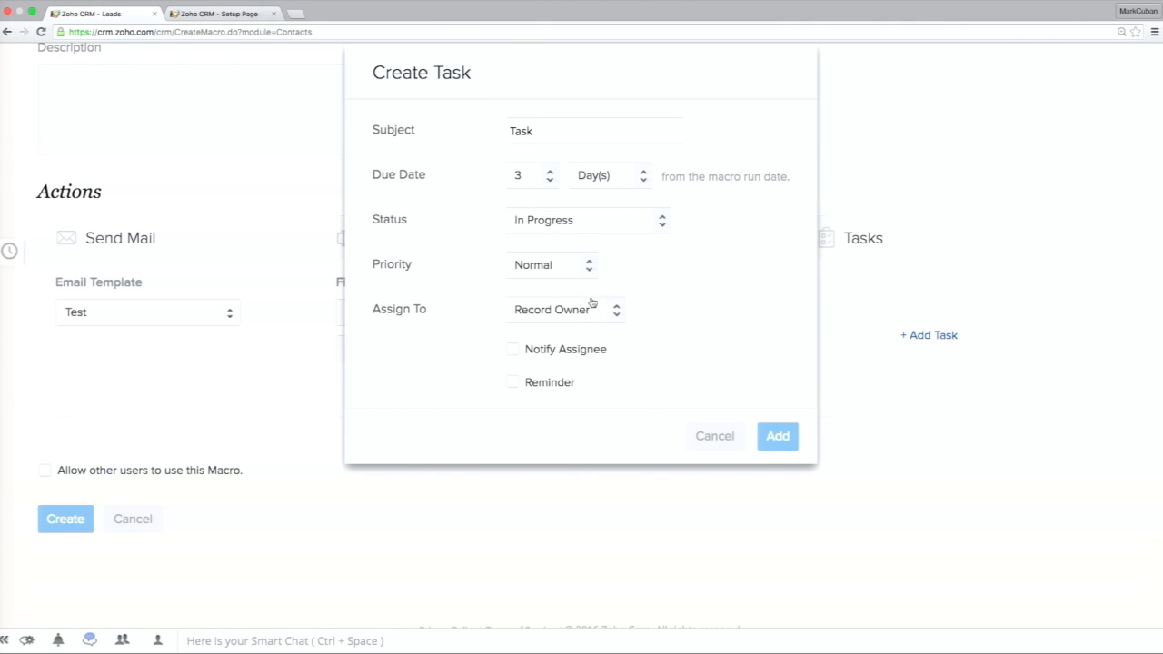
click(584, 261)
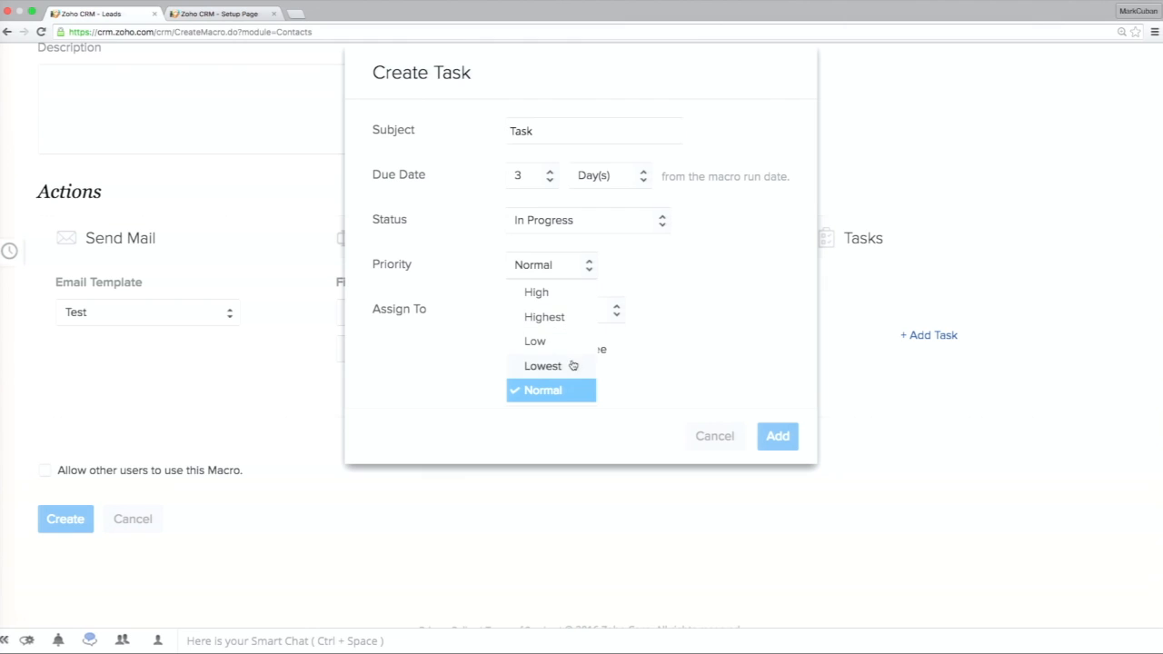
click(649, 287)
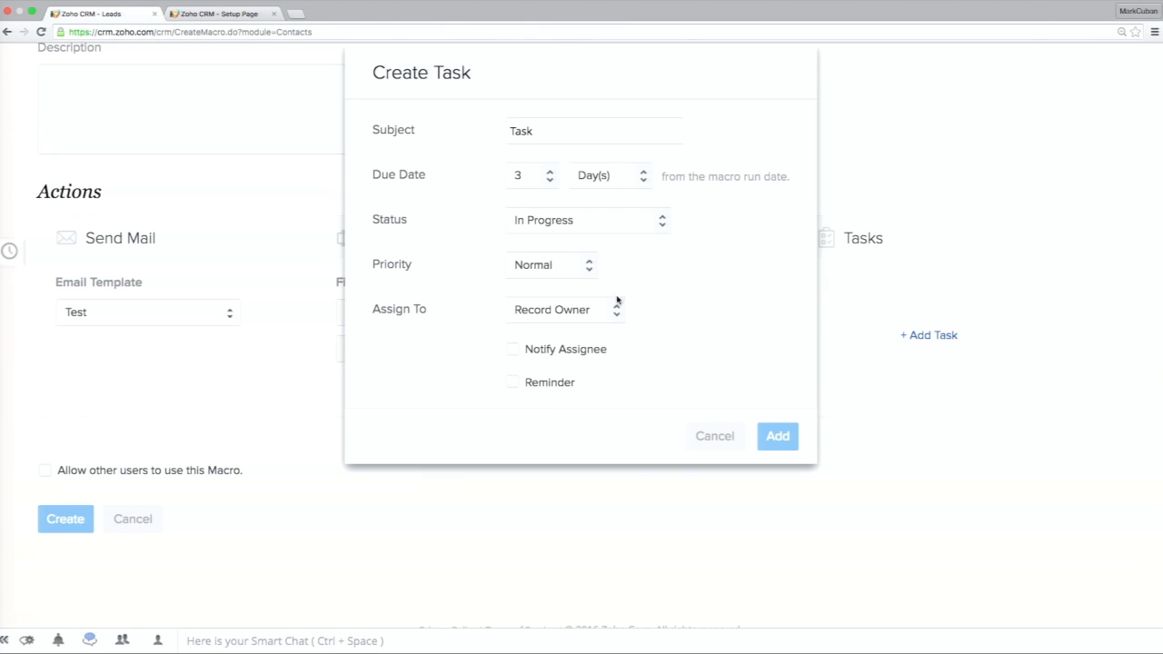
Assign the task to the last user offered as an assignee and enable notifying the assignee.
click(616, 310)
scroll(576, 408, down, 1)
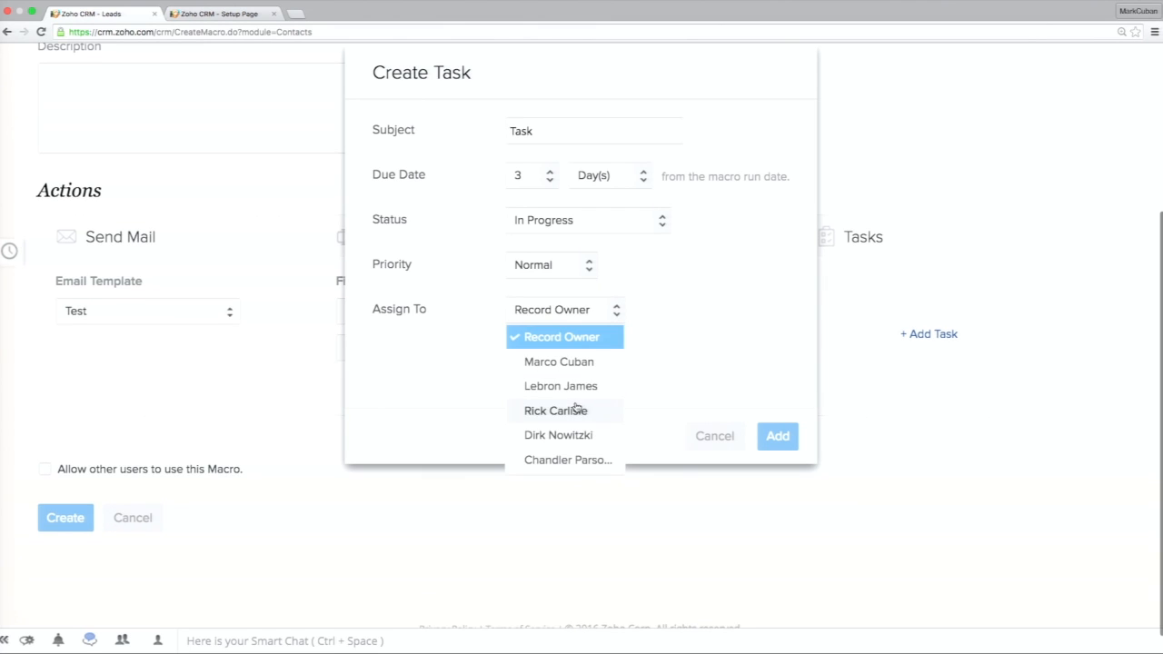
click(571, 461)
click(550, 355)
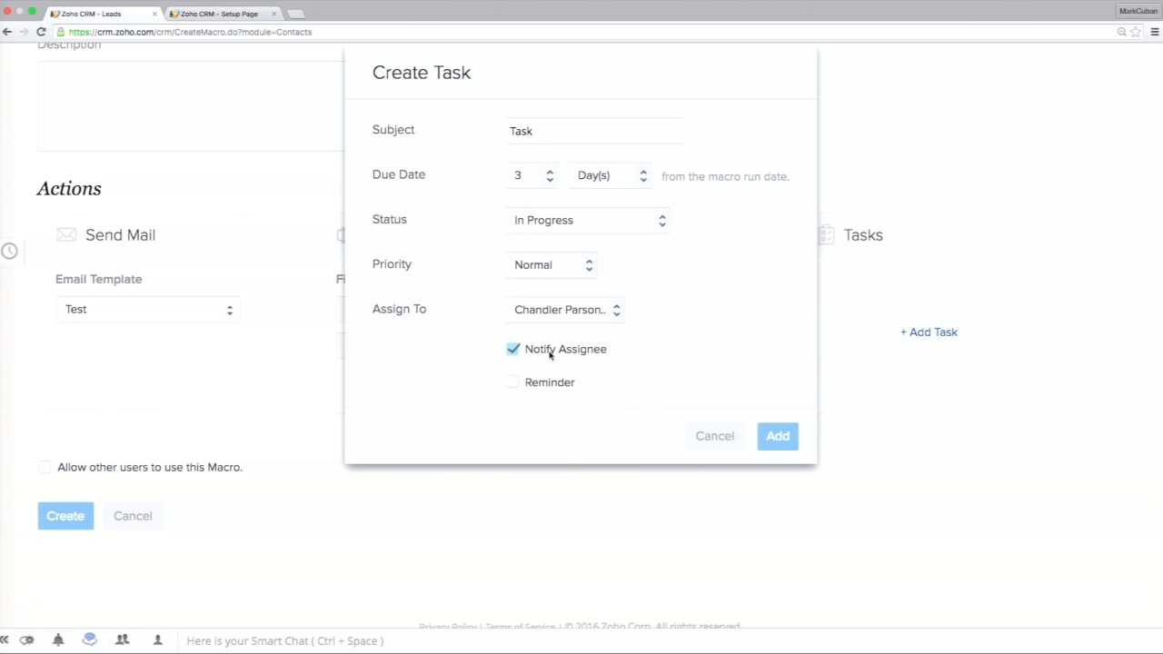
Enable an email reminder on the same day as the due date at 07:00 and add the task to the macro.
click(542, 385)
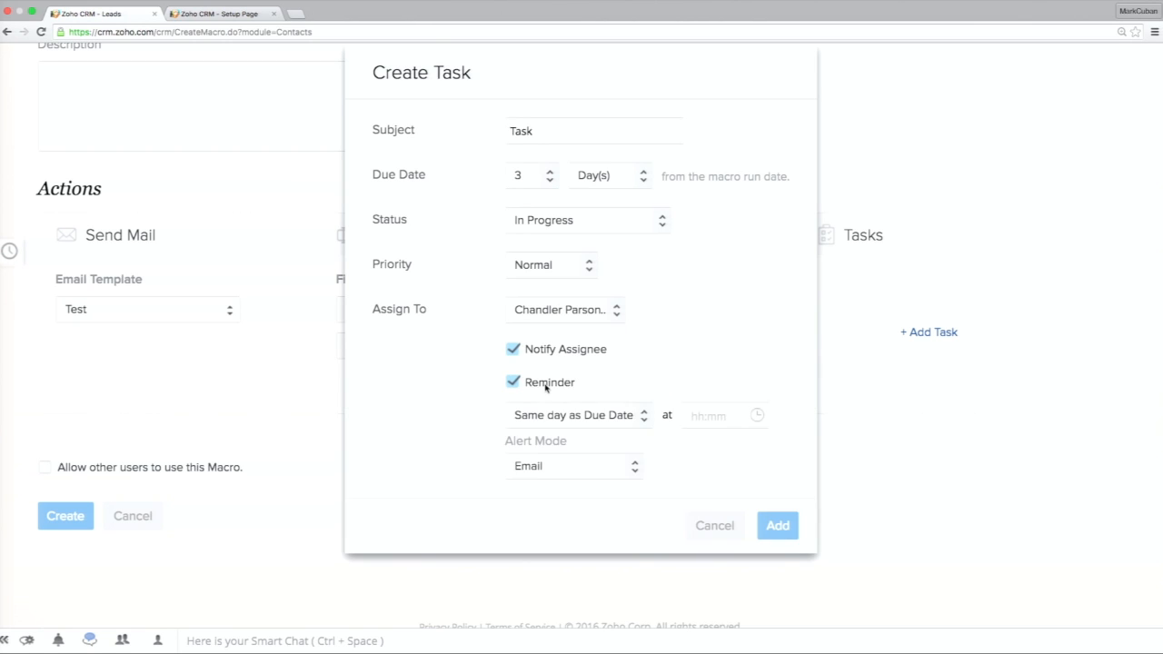
click(641, 420)
click(698, 418)
scroll(710, 443, down, 5)
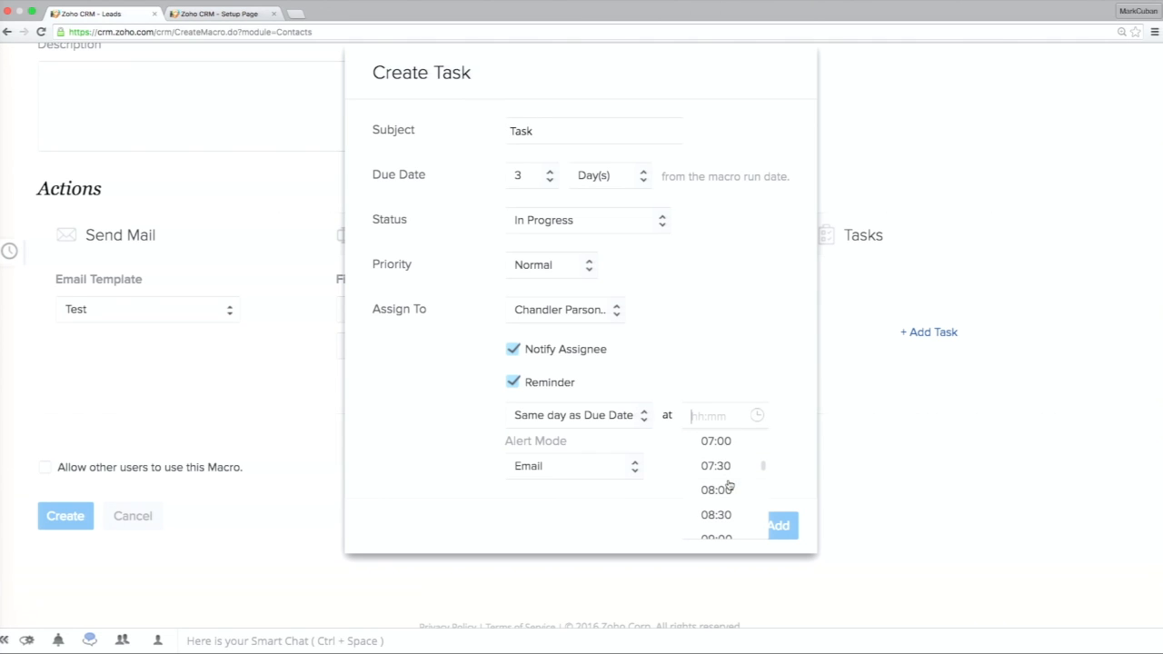
click(717, 440)
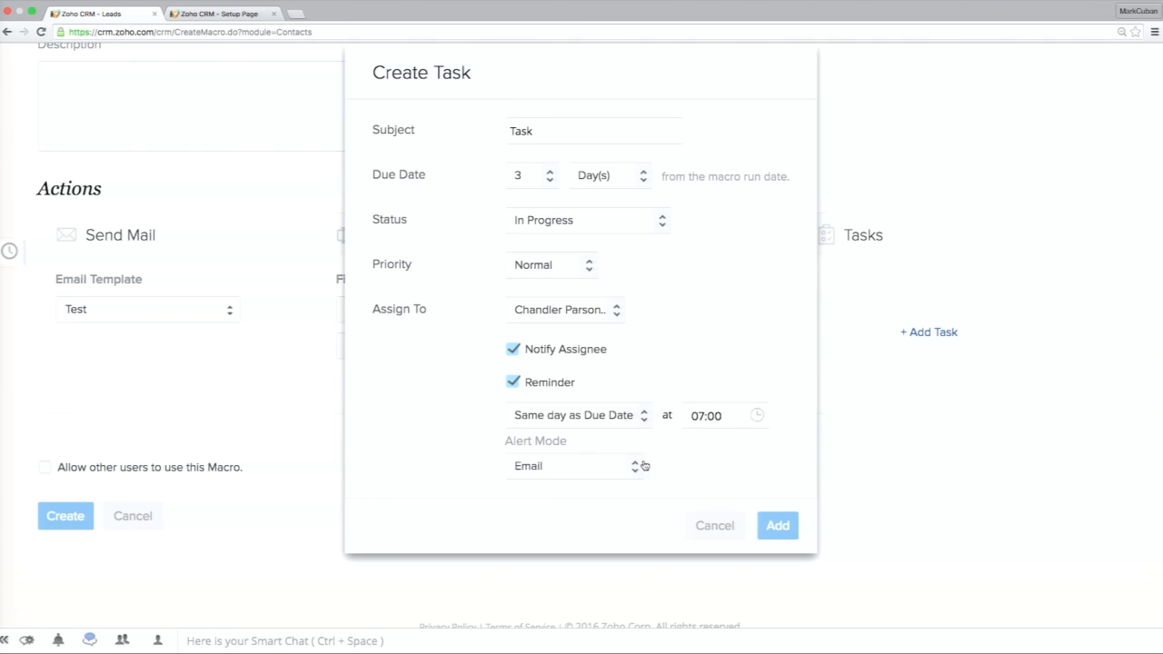
click(777, 526)
Review the macro's actions and allow other users to use the macro.
scroll(825, 282, down, 1)
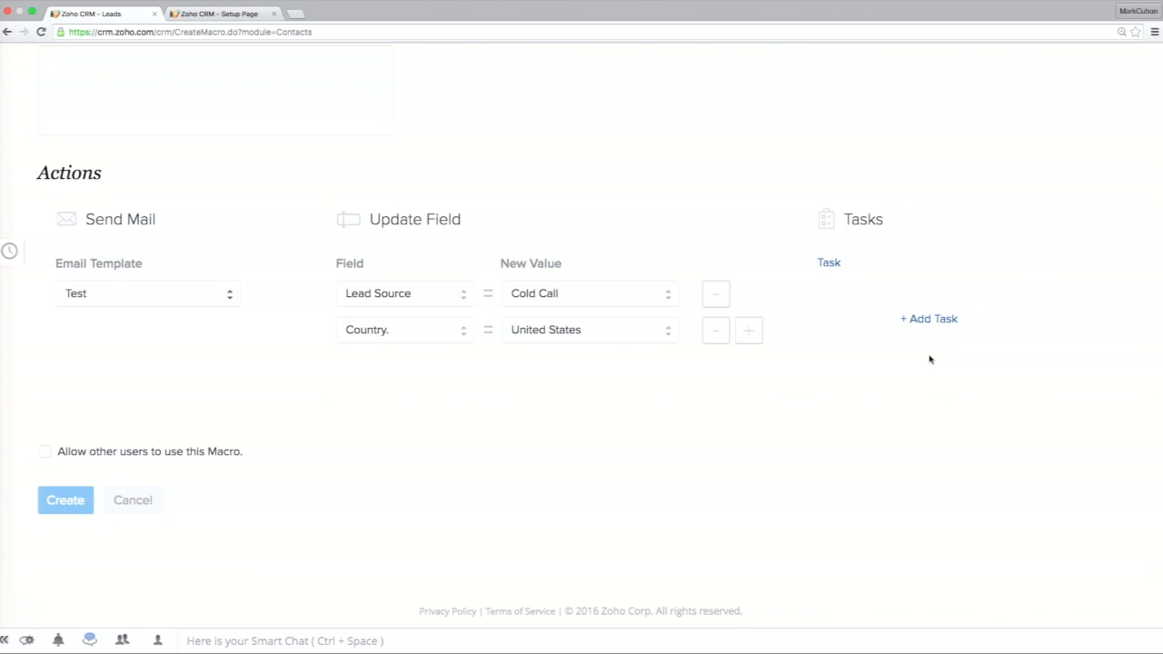
scroll(901, 372, up, 2)
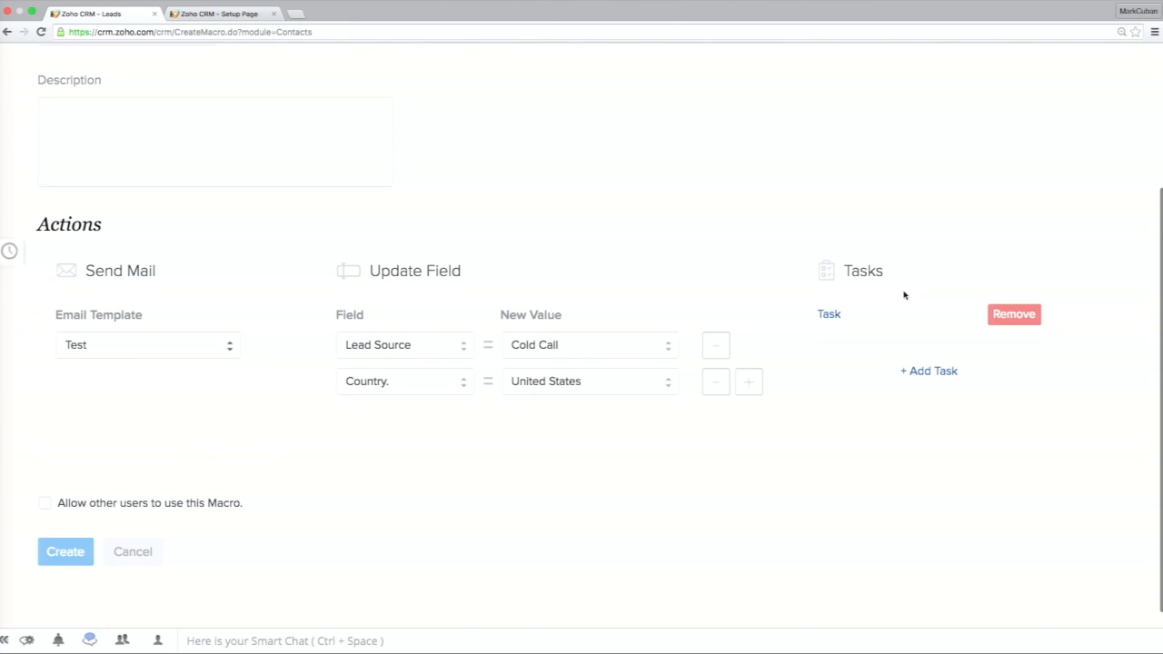
scroll(722, 491, down, 2)
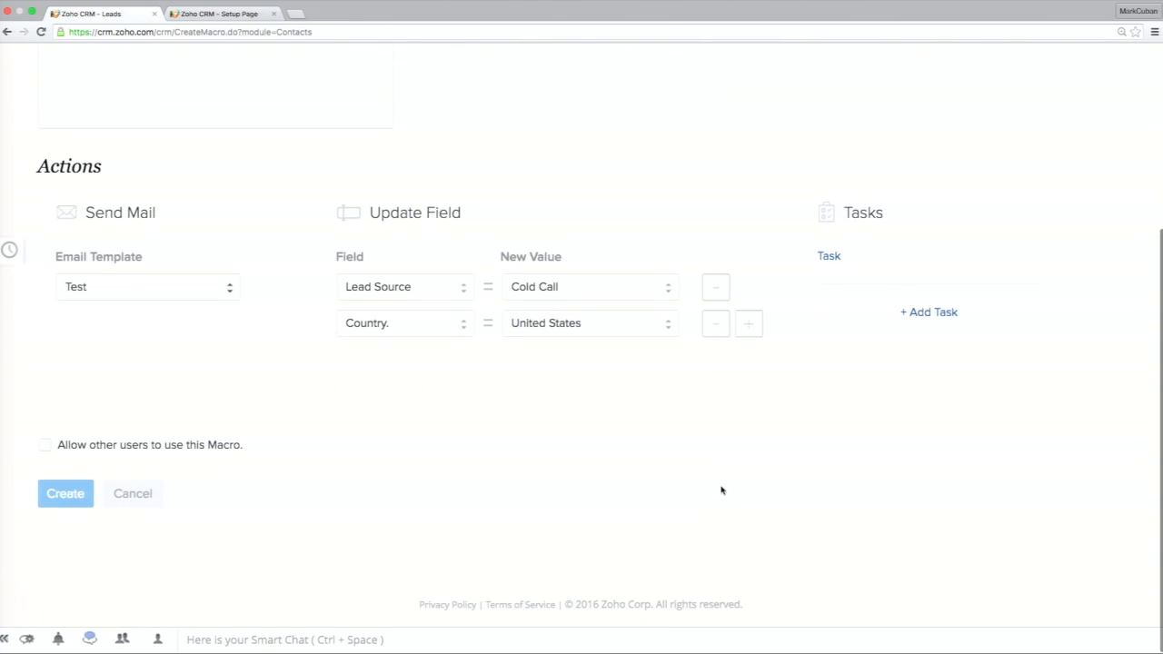
click(107, 449)
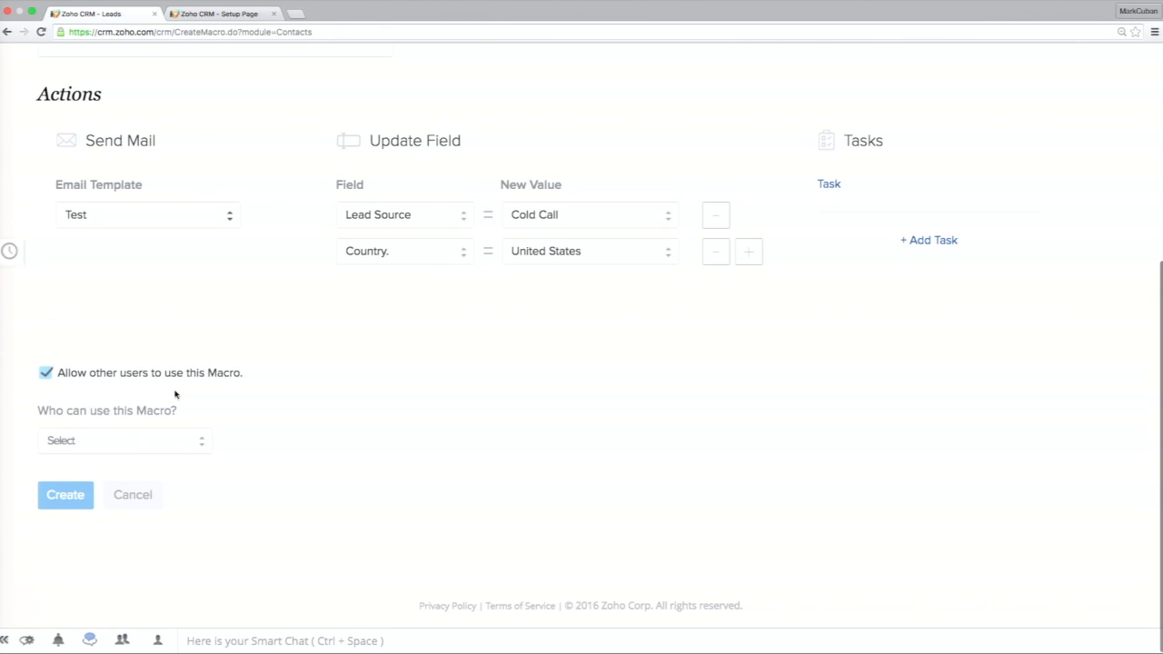
Share the macro with specific users, selecting the third and second users in the original available list, and create the macro.
click(179, 444)
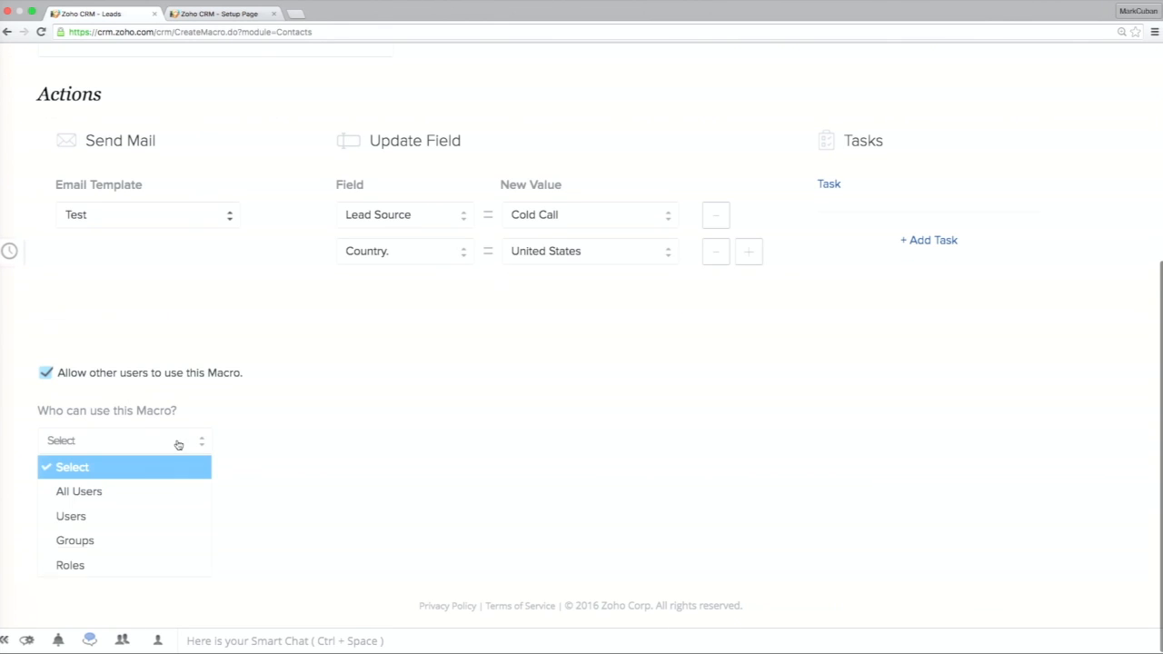
click(108, 518)
scroll(107, 518, down, 3)
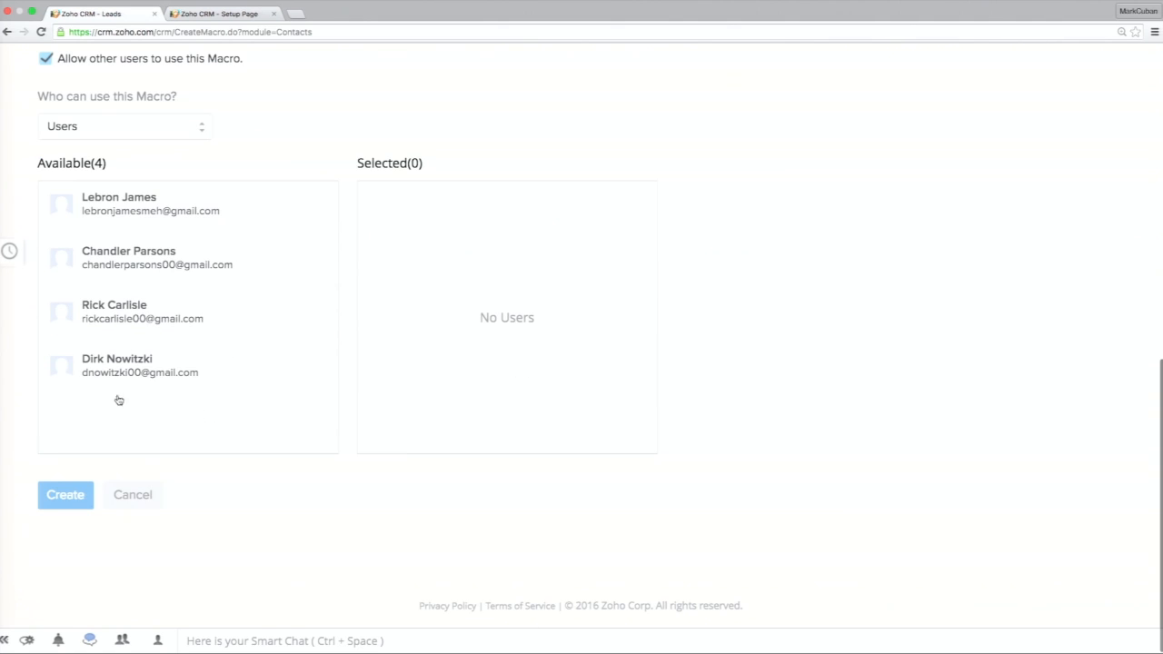
click(139, 315)
mouse_move(182, 289)
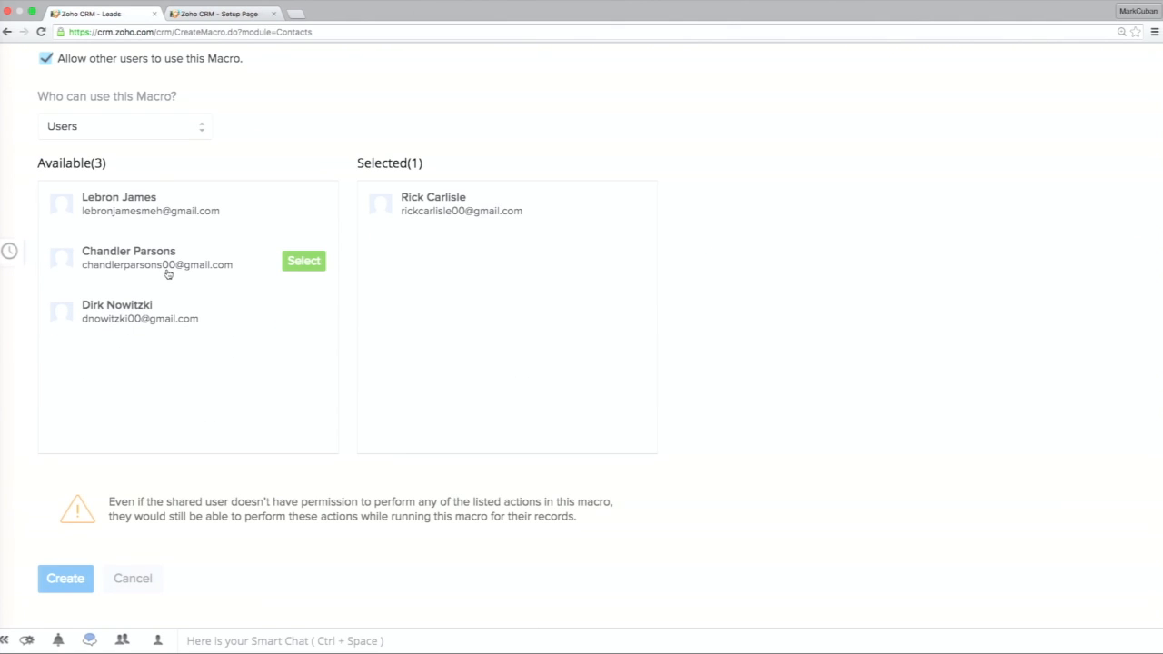
click(148, 259)
click(86, 578)
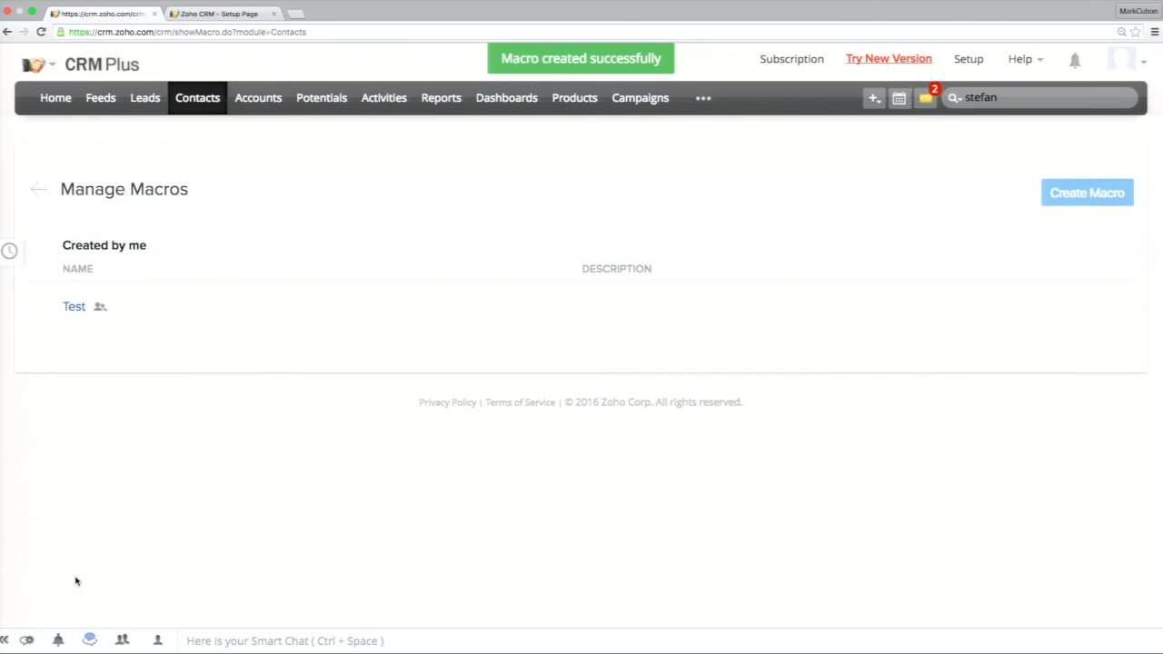
Open the Contacts list and try to run the Test macro without any contact selected.
click(196, 99)
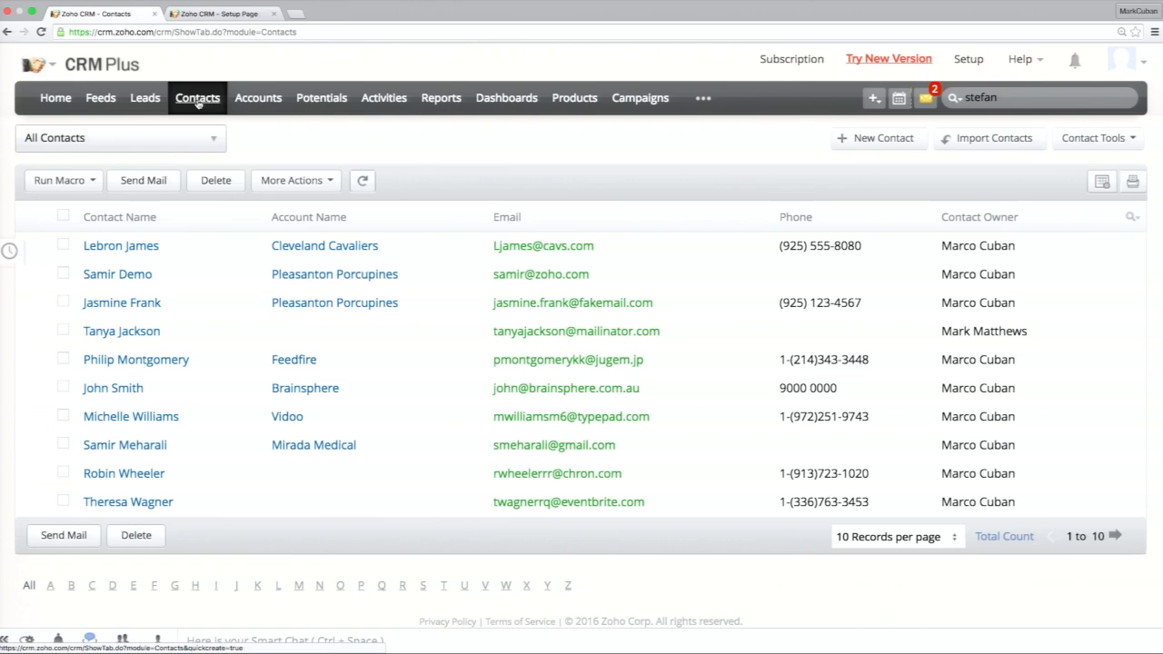
click(76, 182)
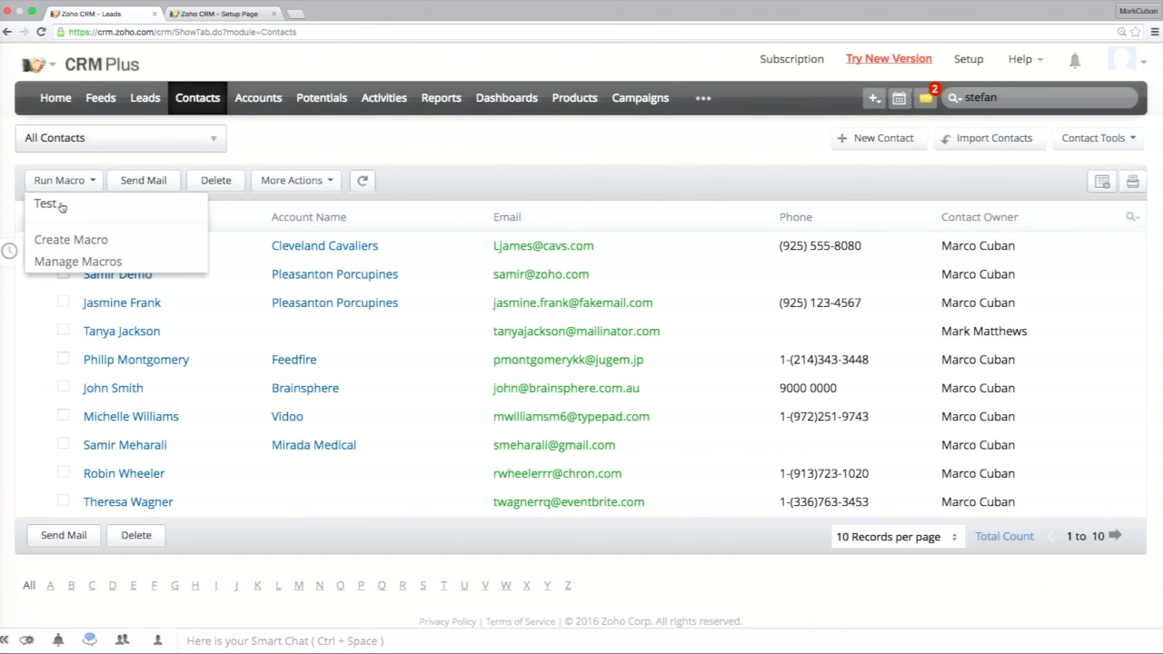
click(59, 207)
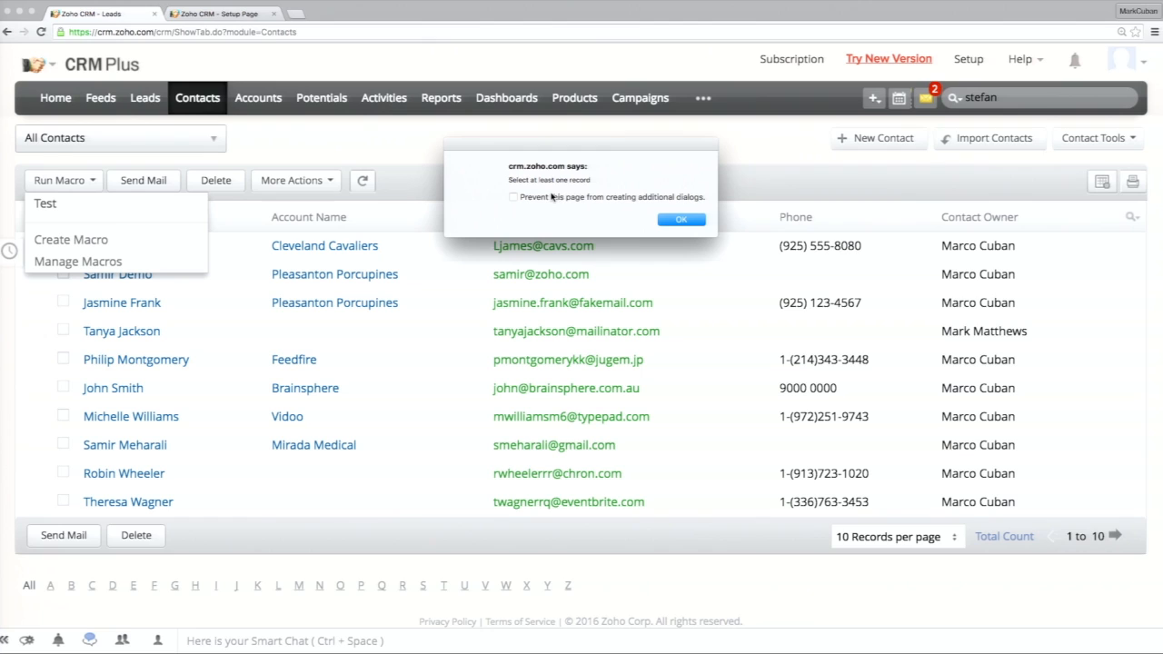
click(668, 220)
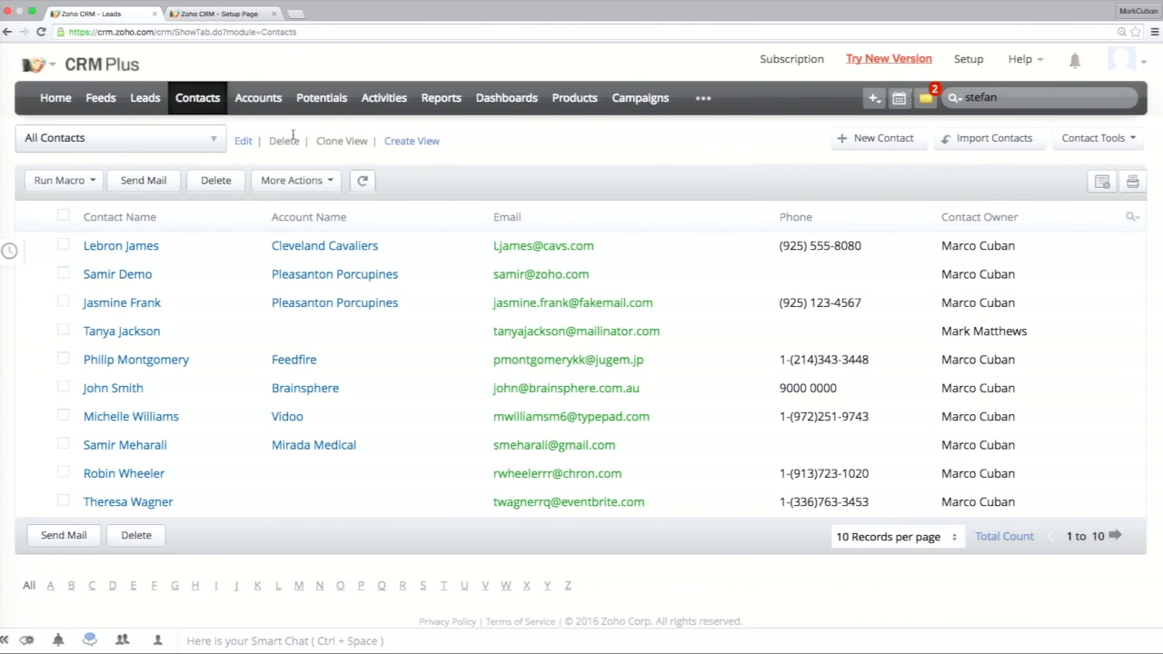
Start a new custom view for Contacts and name it Test.
click(411, 142)
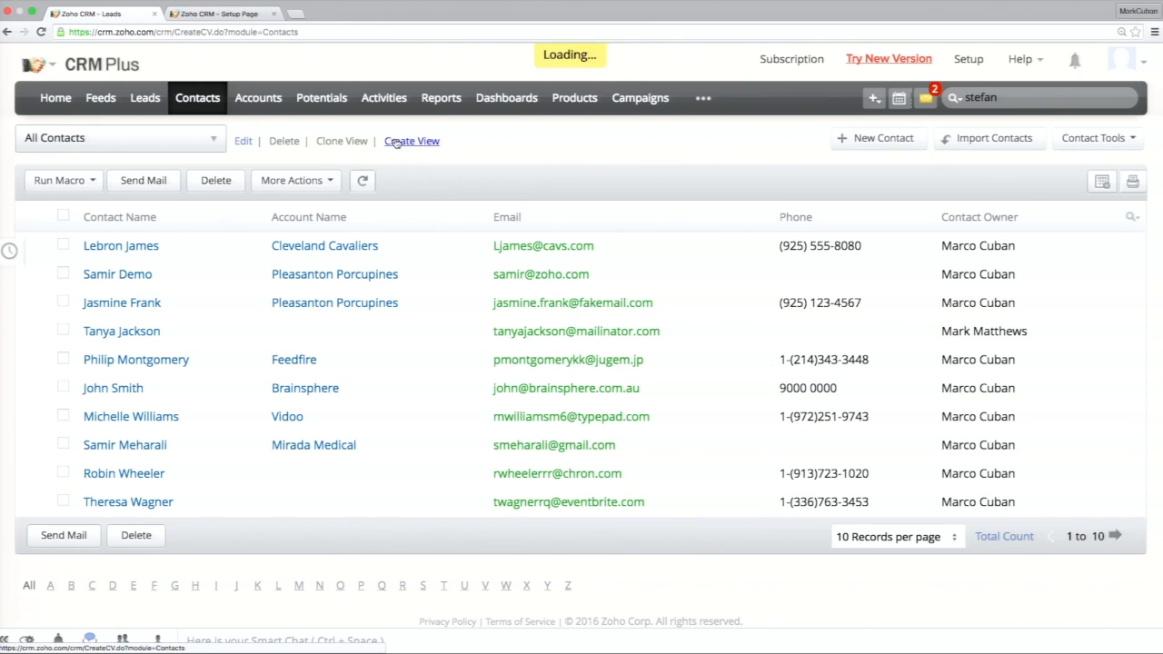
click(321, 238)
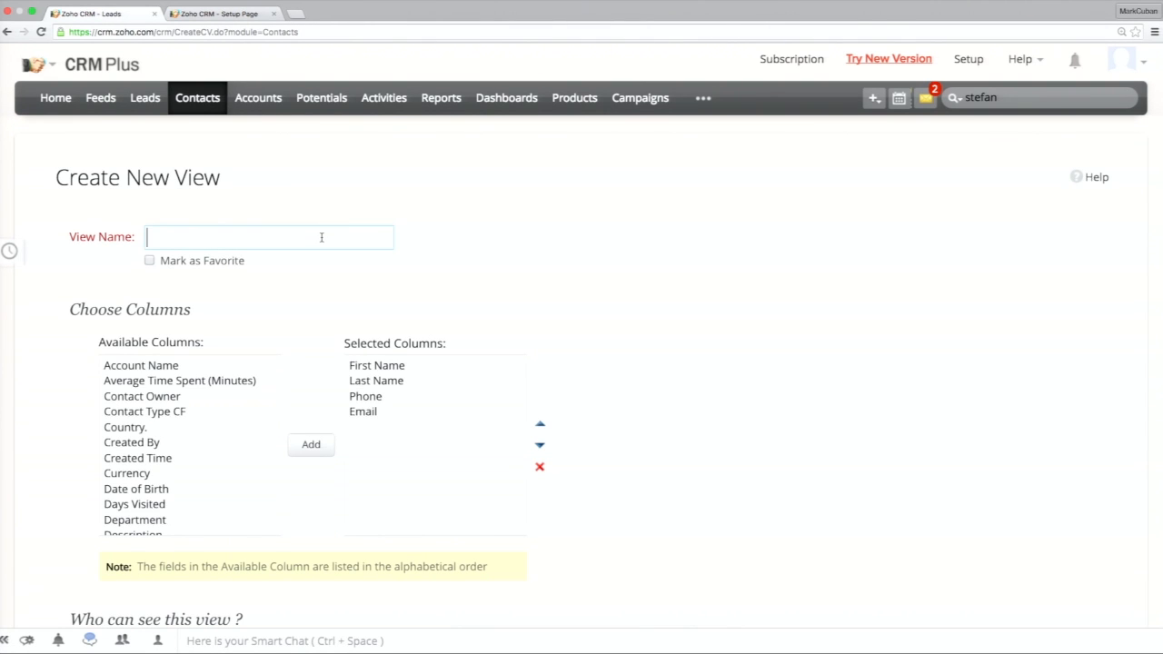
text(Test)
Set the view's first criterion to Lead Source is Chat.
scroll(527, 392, down, 5)
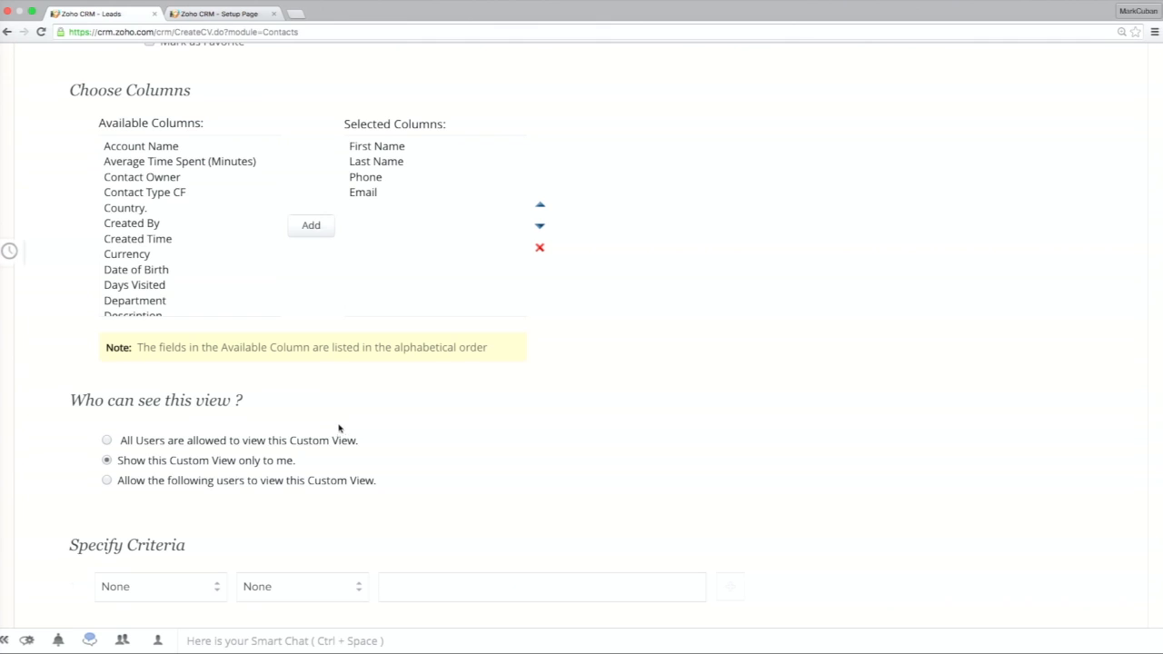
scroll(337, 430, down, 3)
click(208, 471)
scroll(201, 518, down, 5)
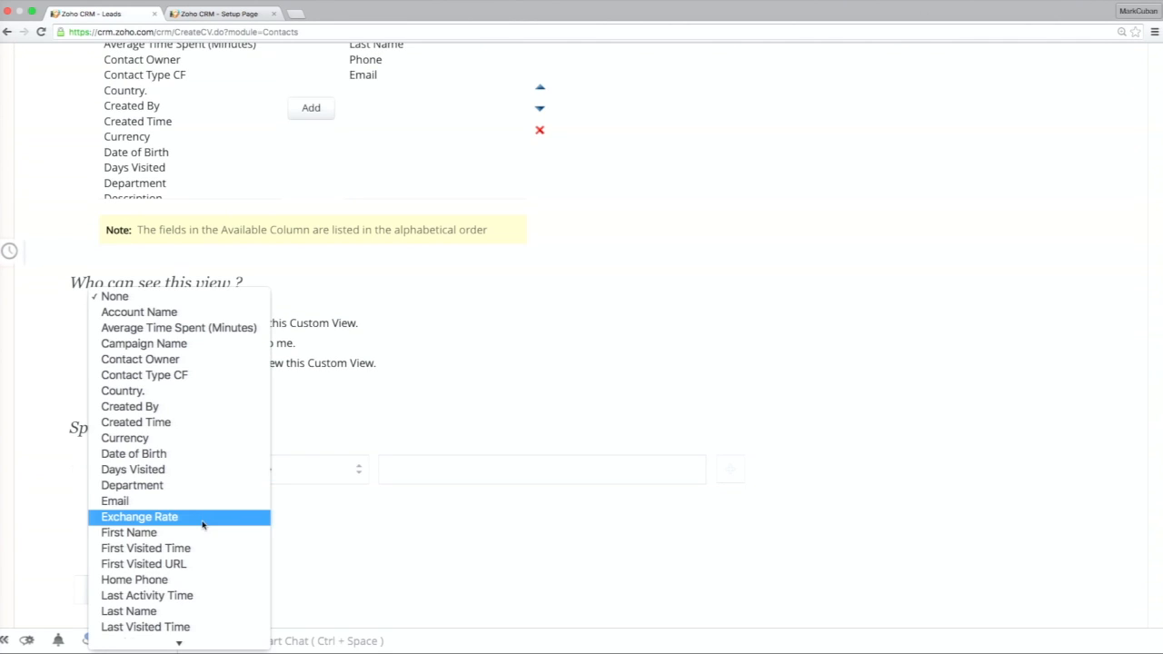
scroll(202, 525, down, 5)
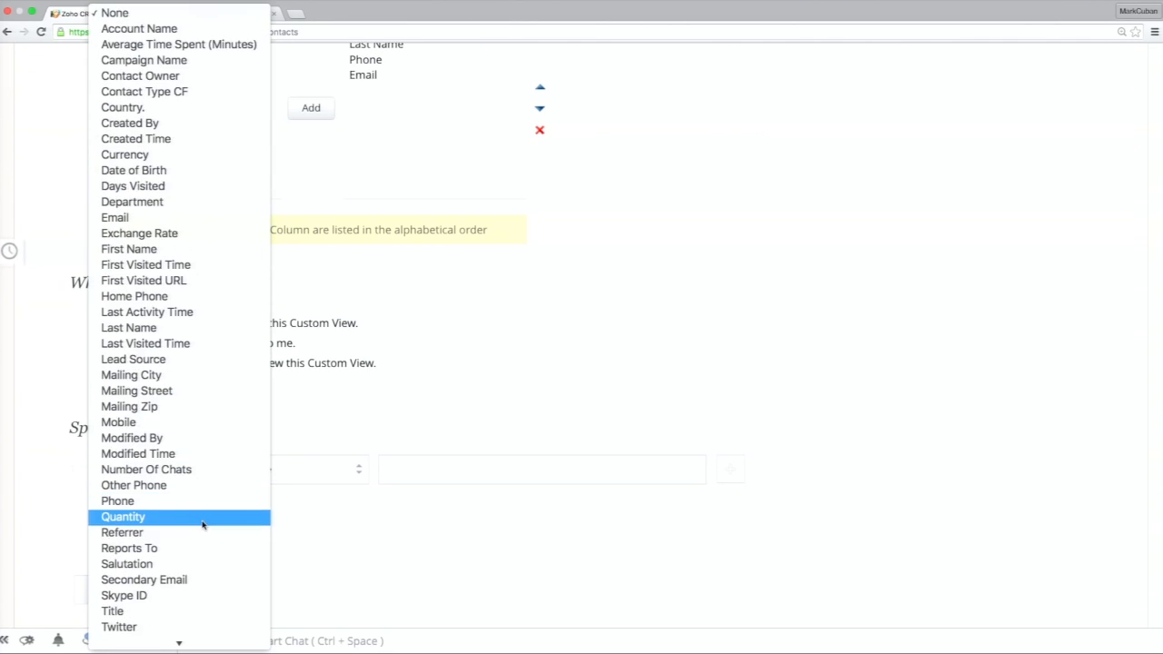
scroll(203, 524, up, 1)
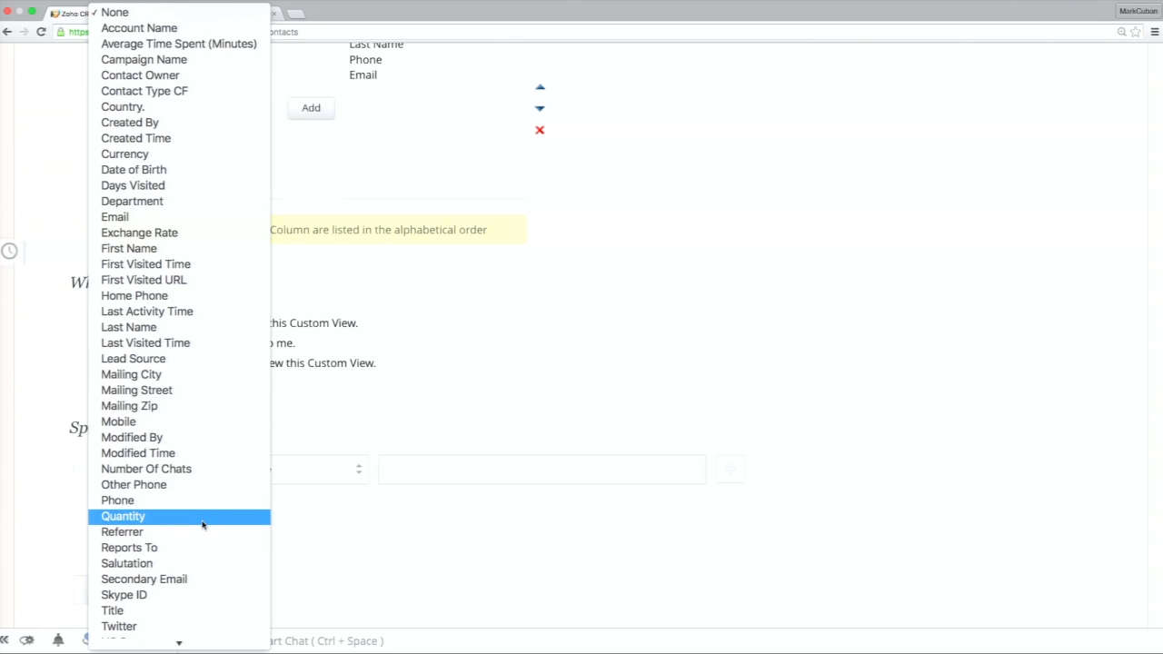
click(169, 359)
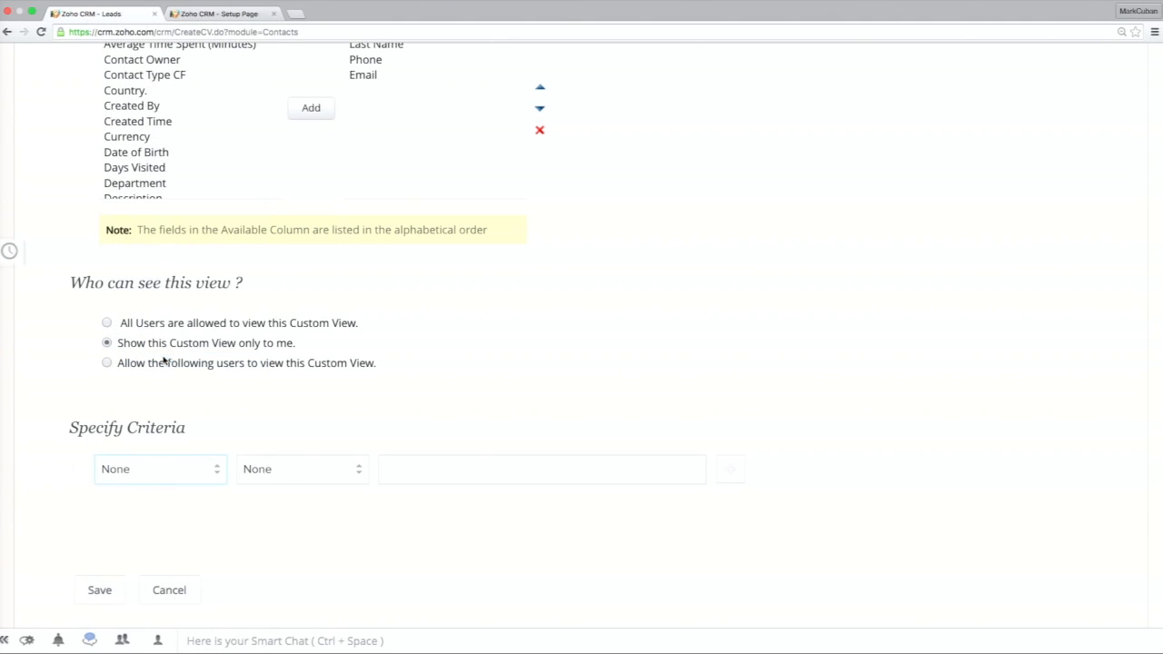
click(300, 471)
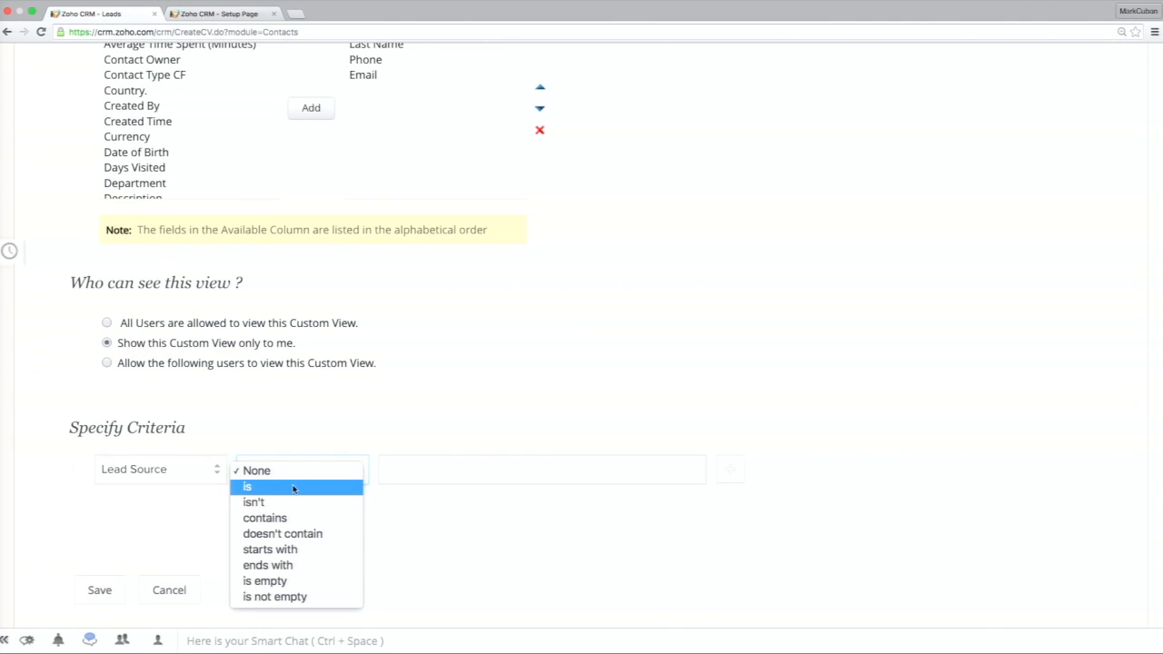
click(318, 488)
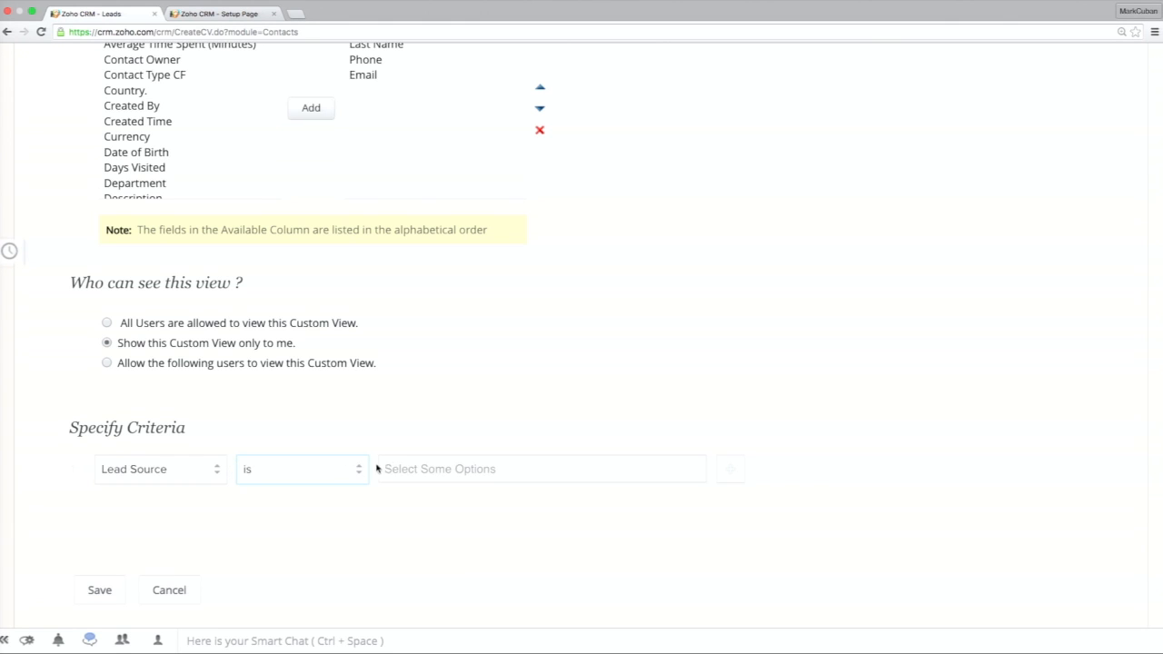
click(418, 469)
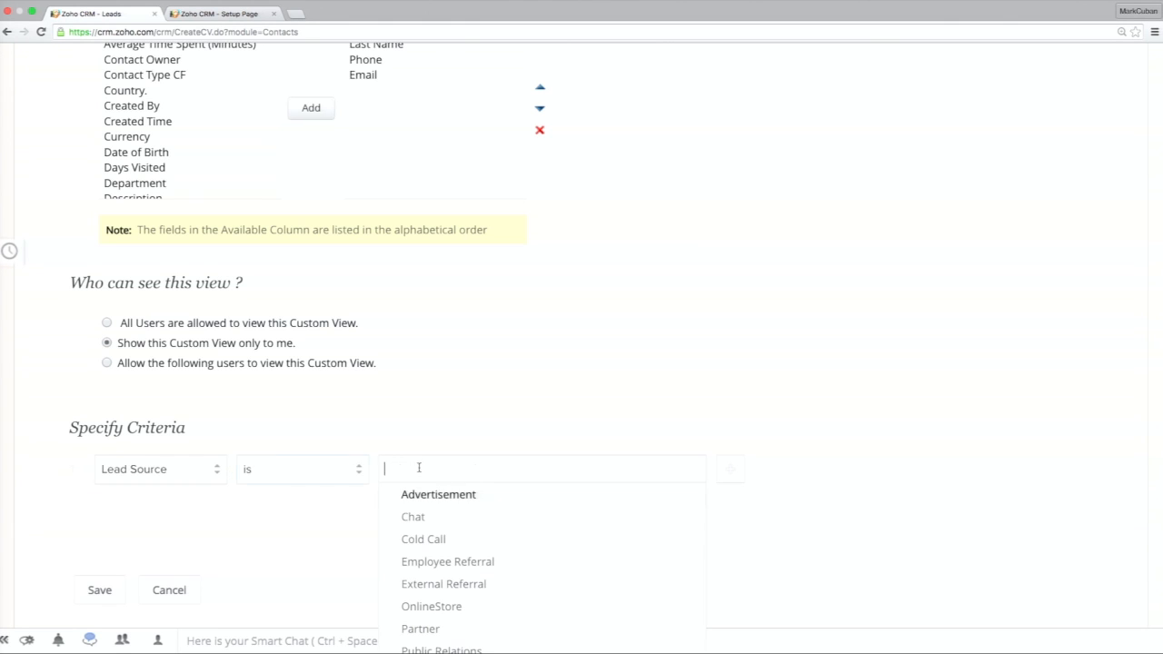
click(458, 518)
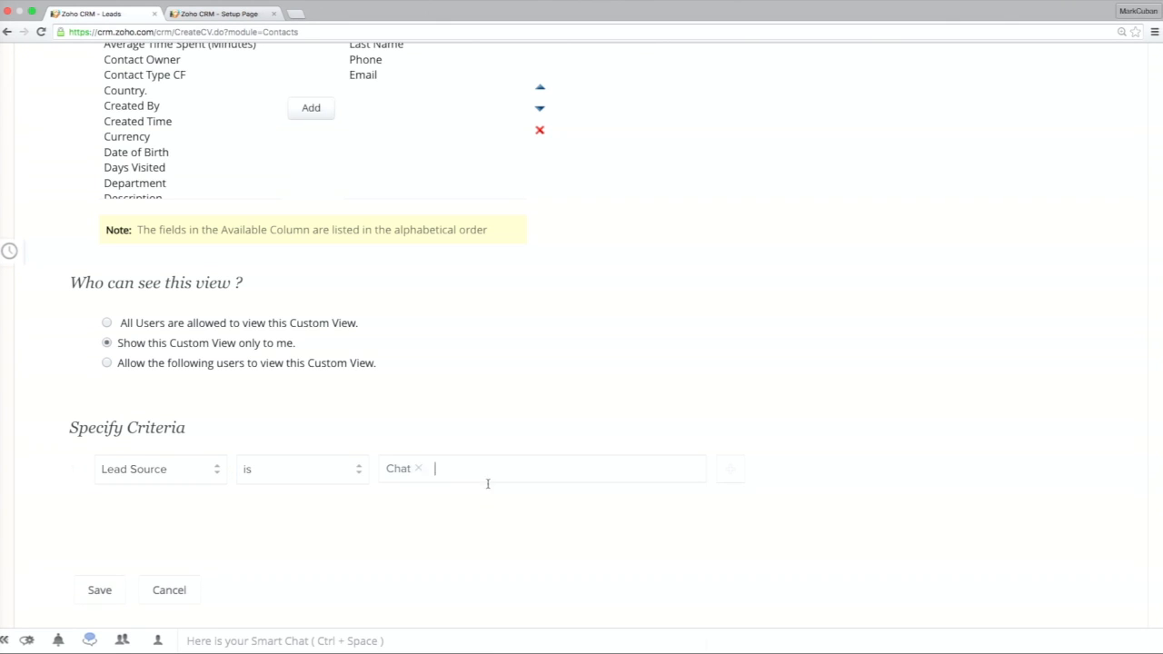
Add a second AND criterion to the view: Lead Source is empty.
click(728, 471)
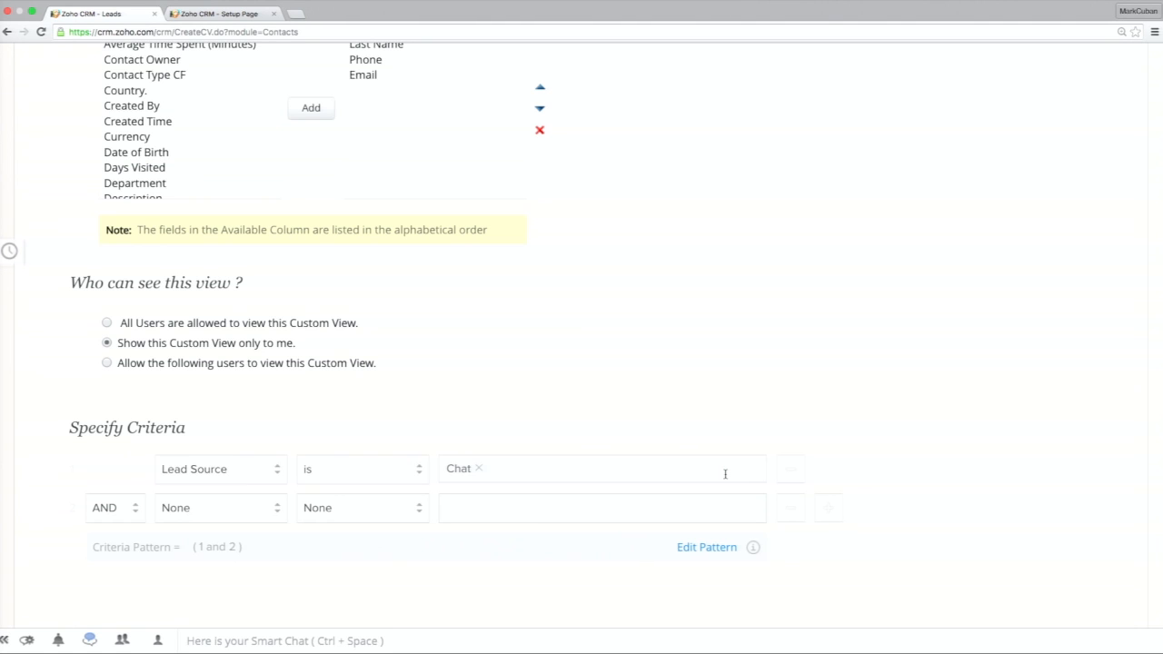
click(242, 512)
scroll(242, 556, down, 5)
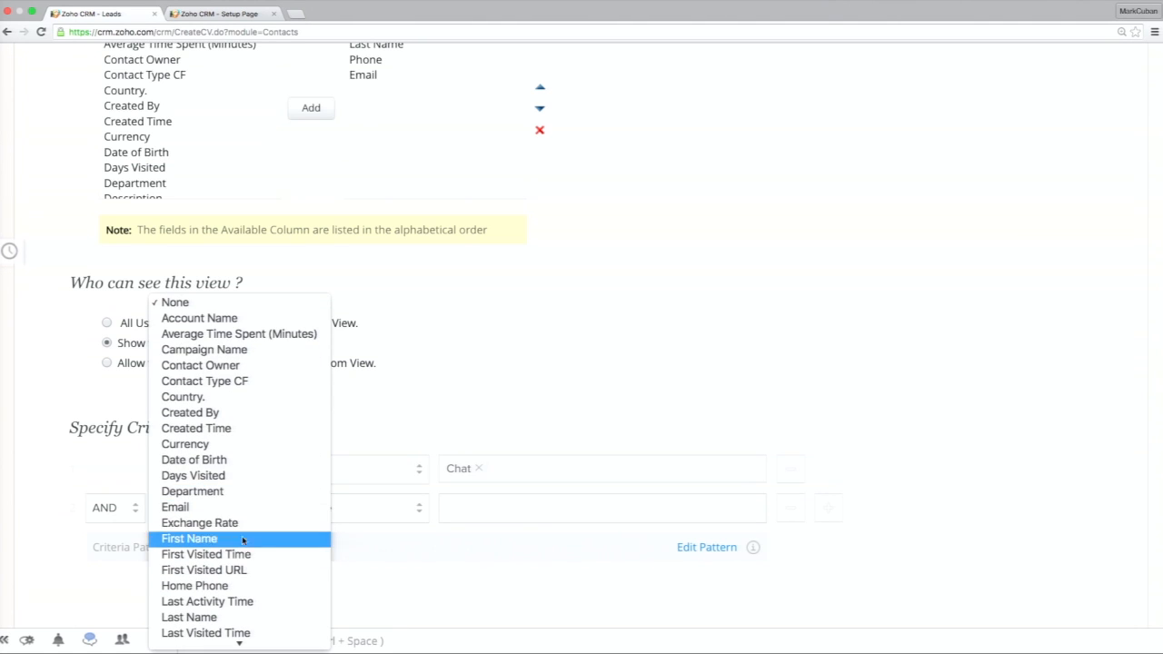
scroll(242, 382, down, 2)
scroll(242, 381, down, 1)
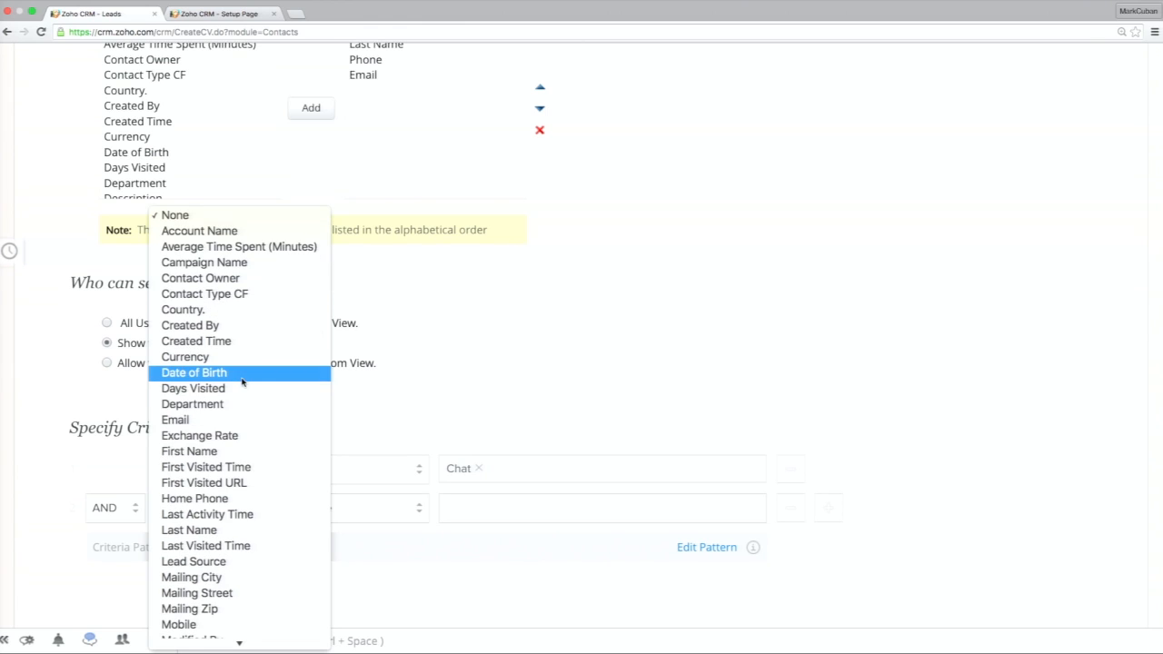
click(239, 570)
click(330, 518)
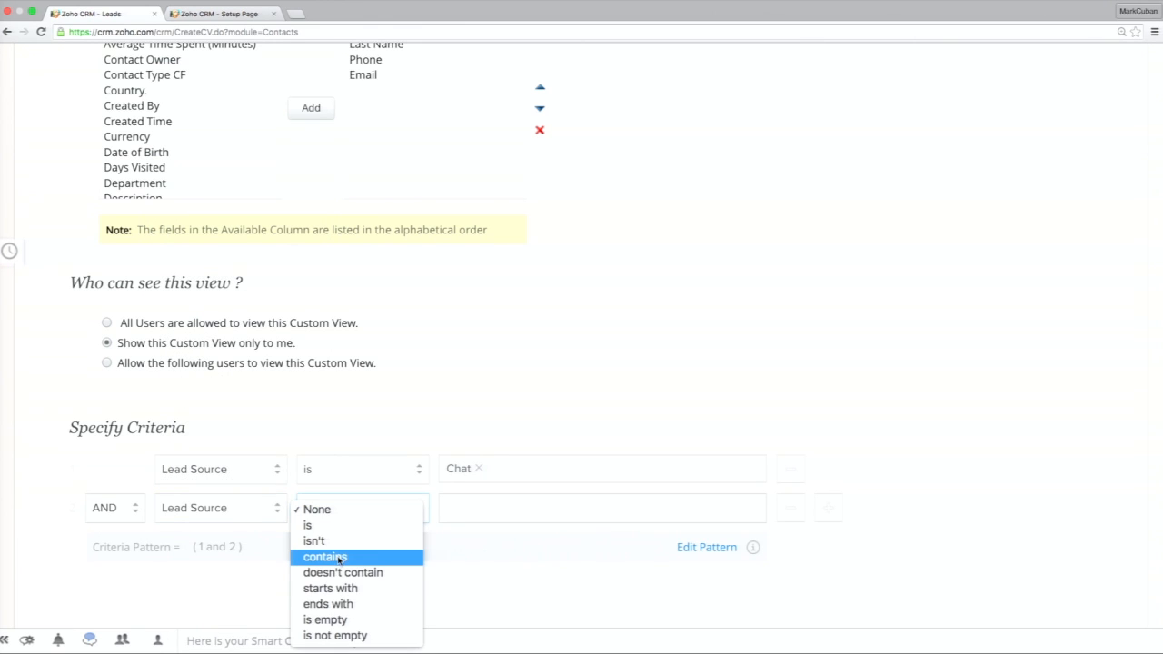
click(362, 622)
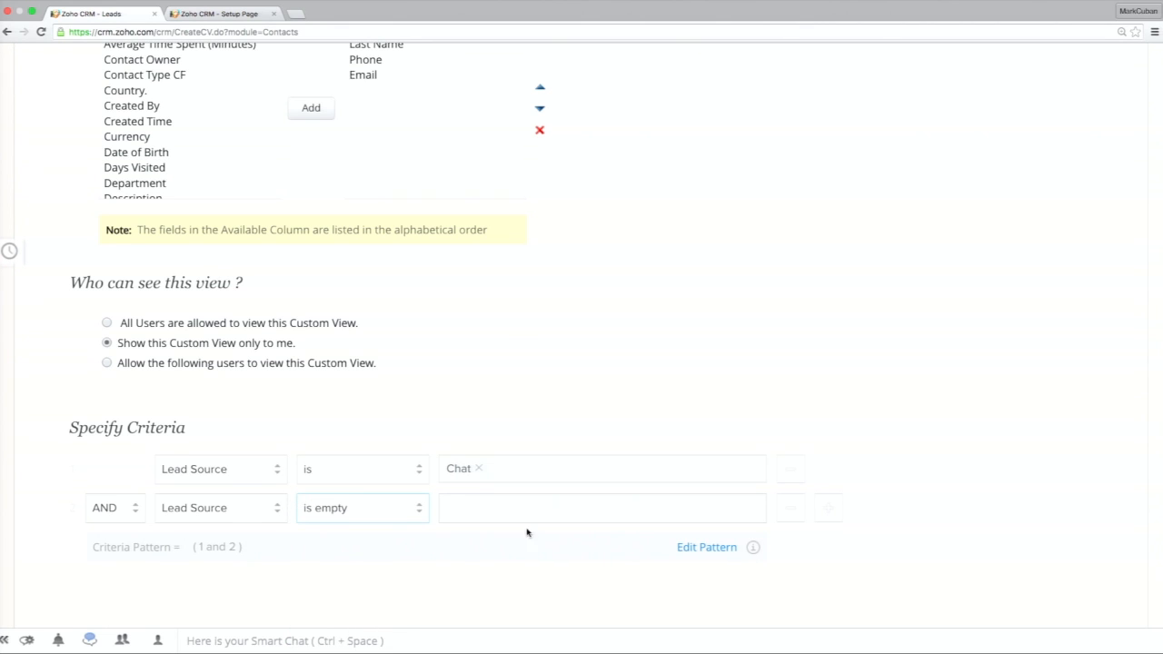
scroll(601, 518, down, 2)
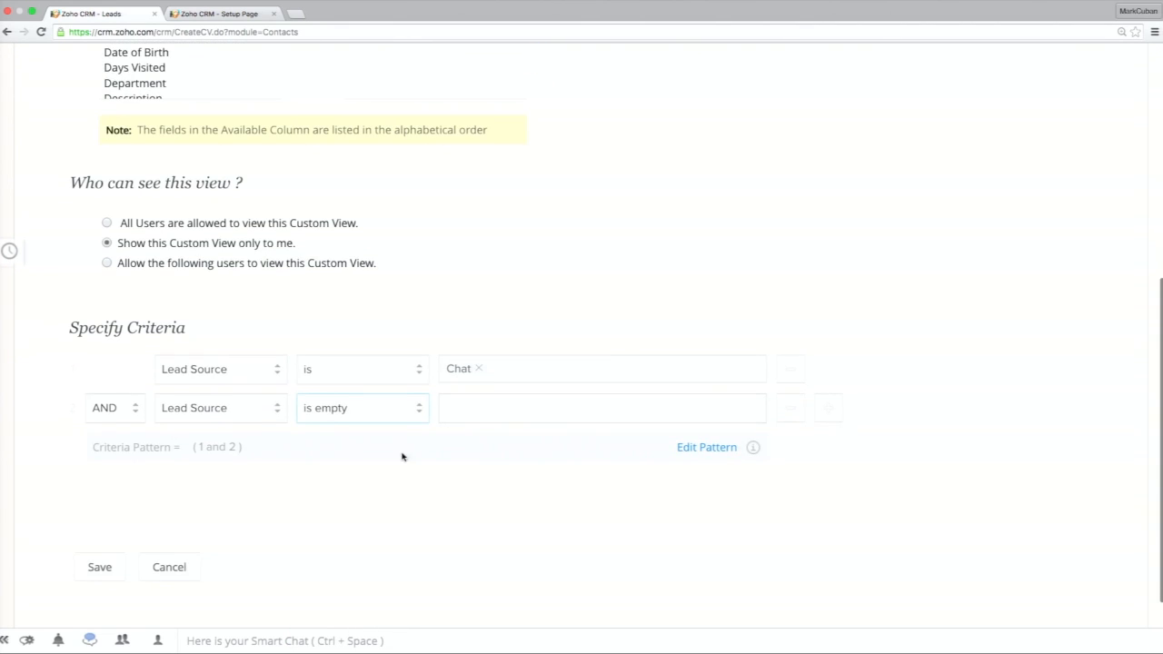
scroll(422, 501, down, 1)
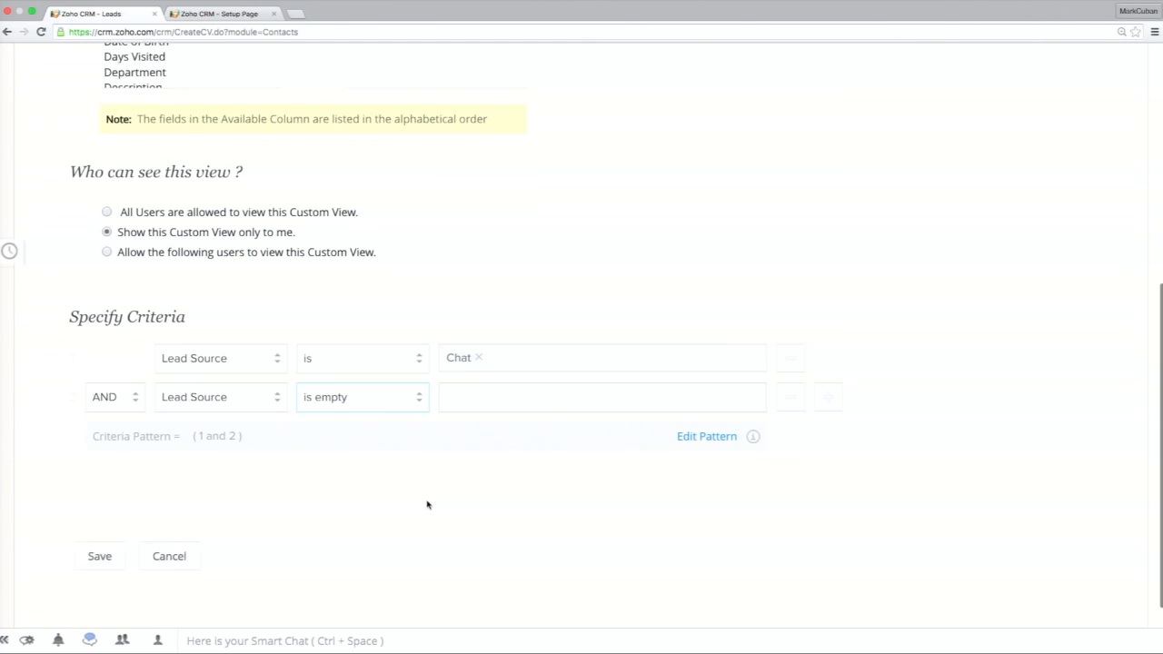
Add a third AND criterion, Country. is United States, and save the view.
click(827, 372)
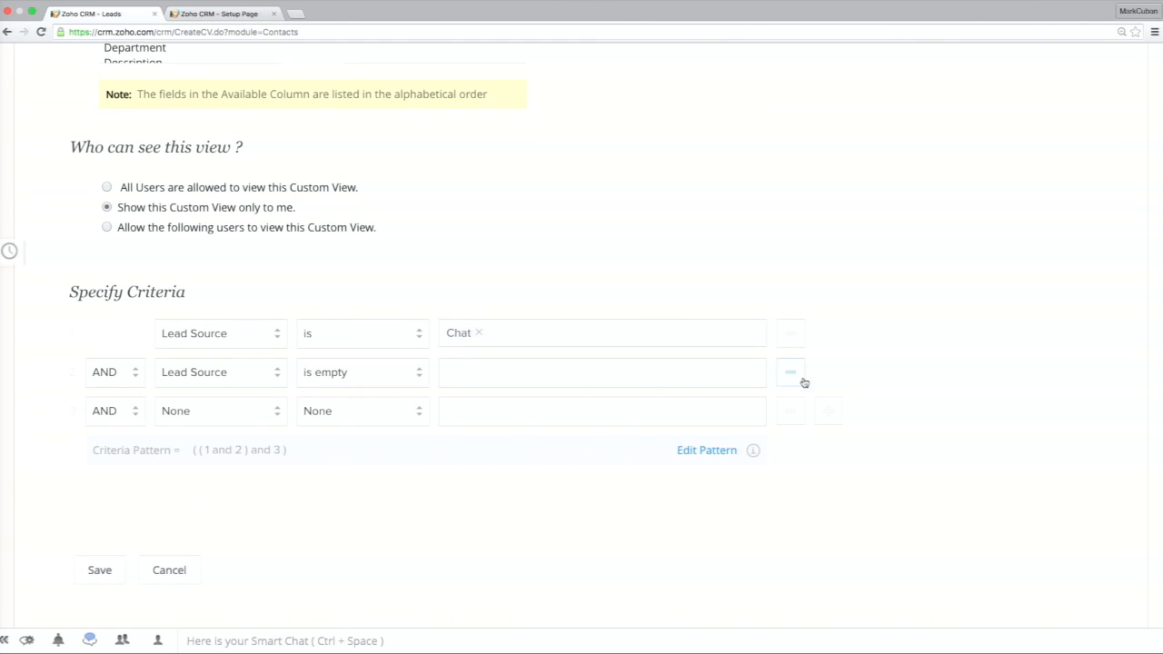
click(267, 417)
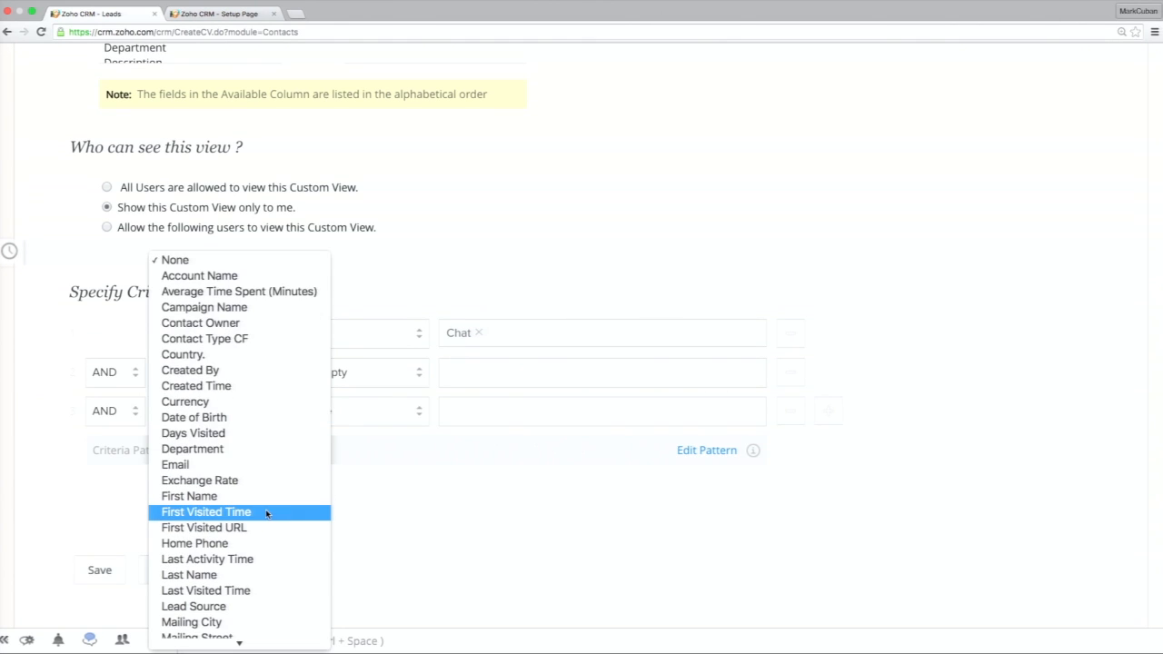
click(289, 354)
right_click(388, 421)
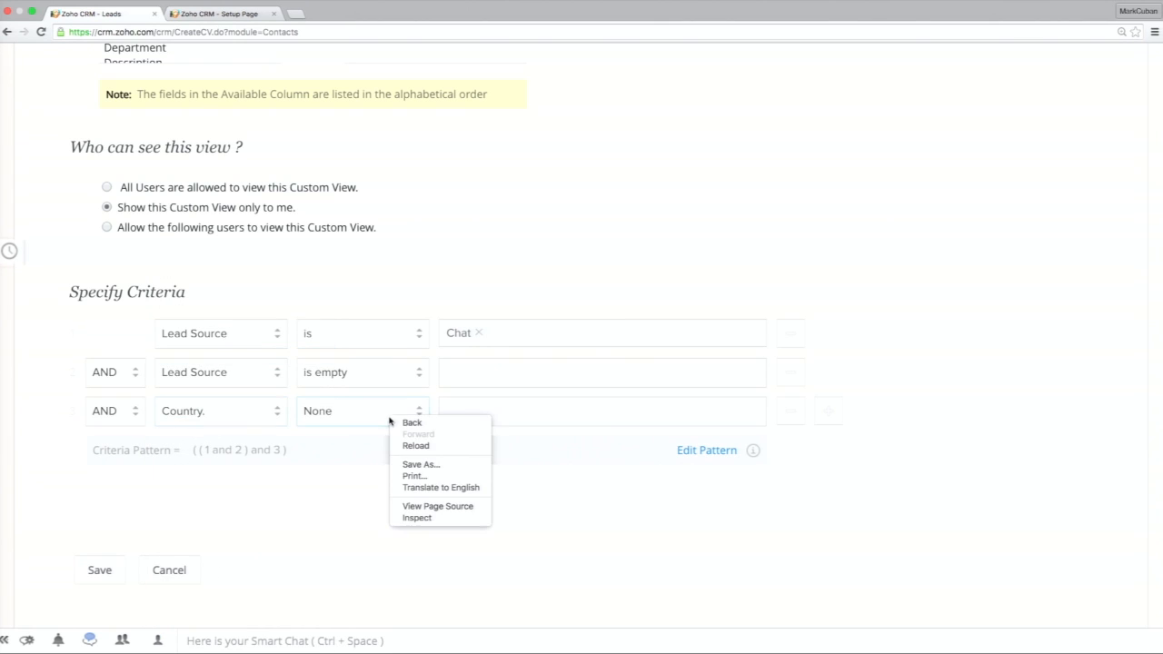
click(389, 421)
click(389, 420)
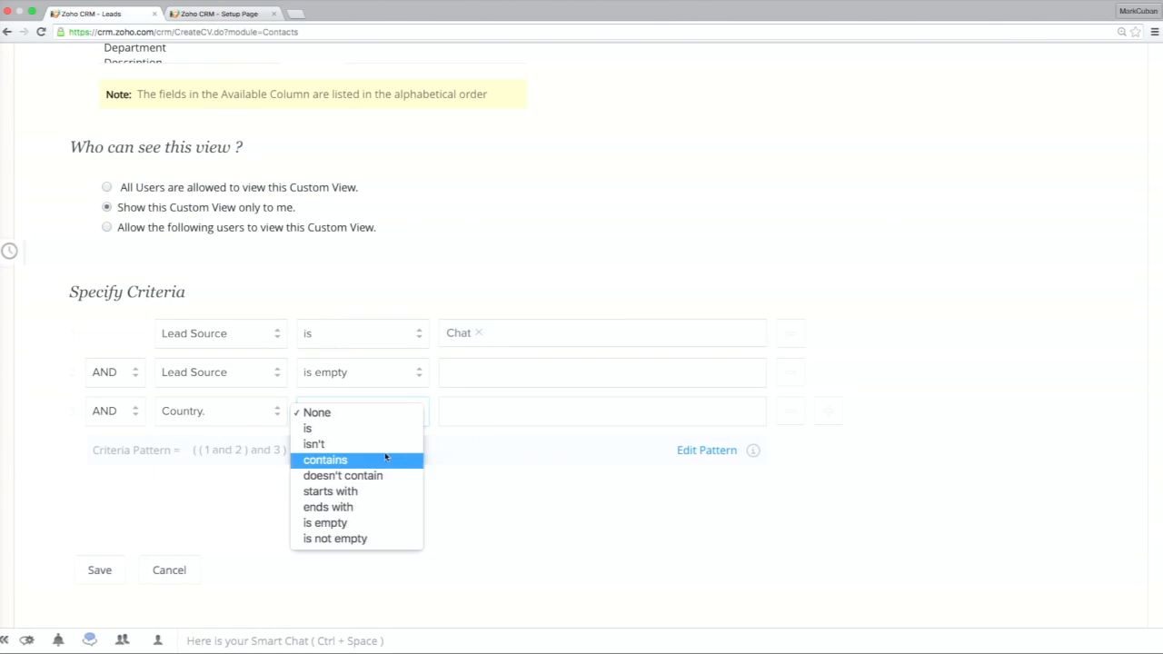
click(397, 436)
click(512, 417)
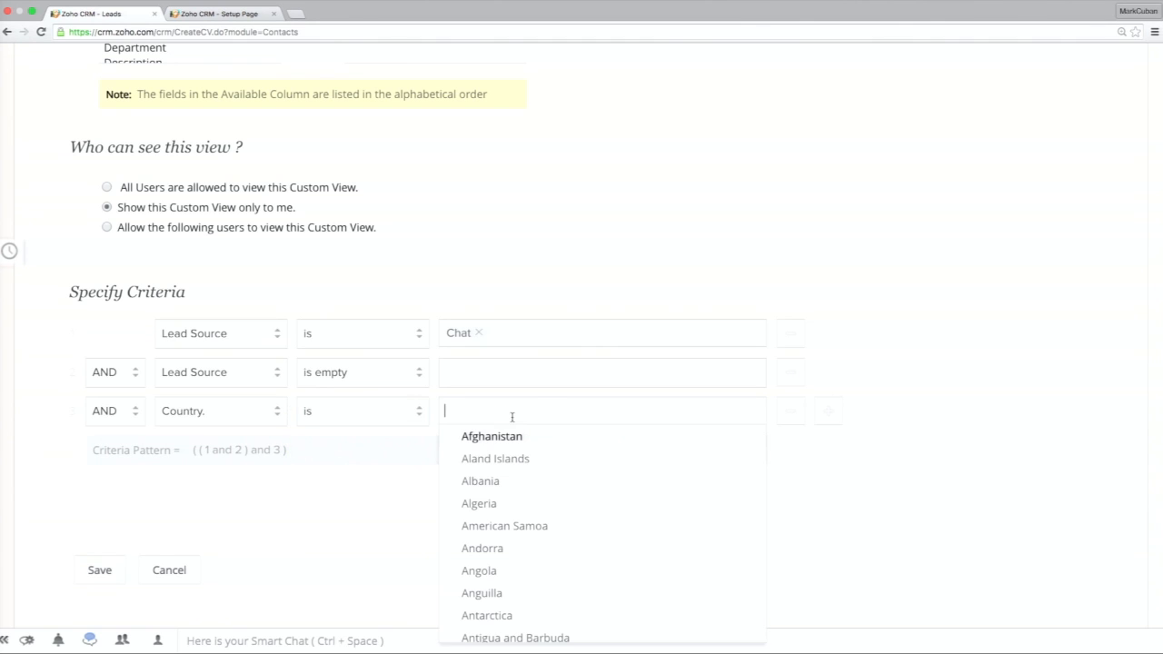
text(un)
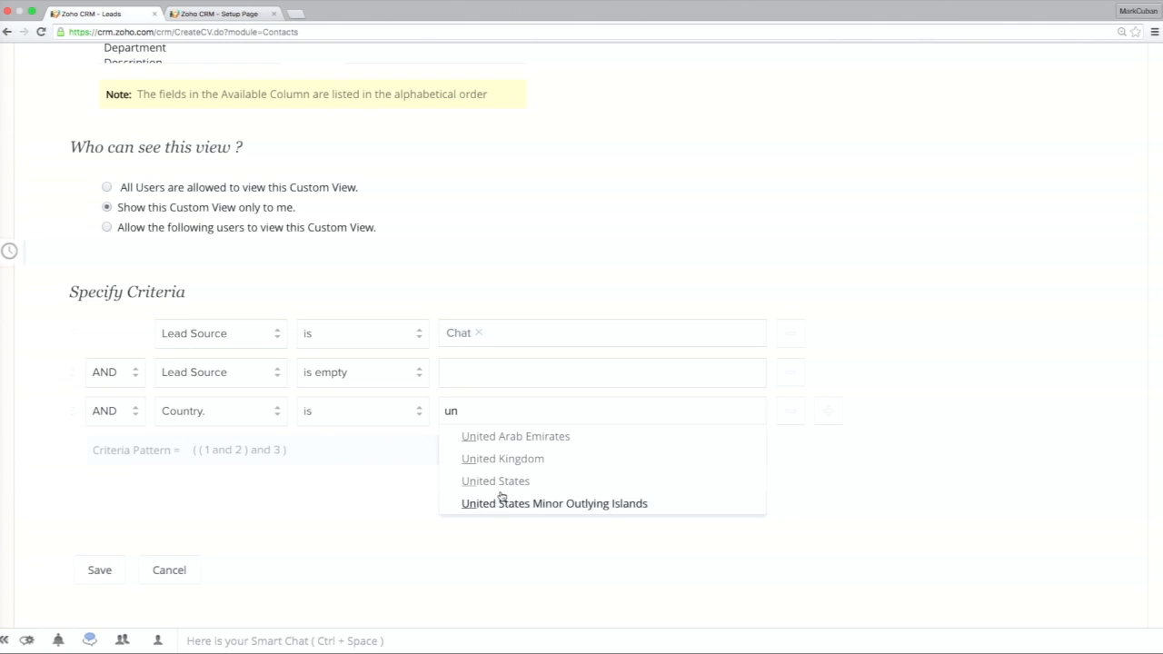
click(532, 492)
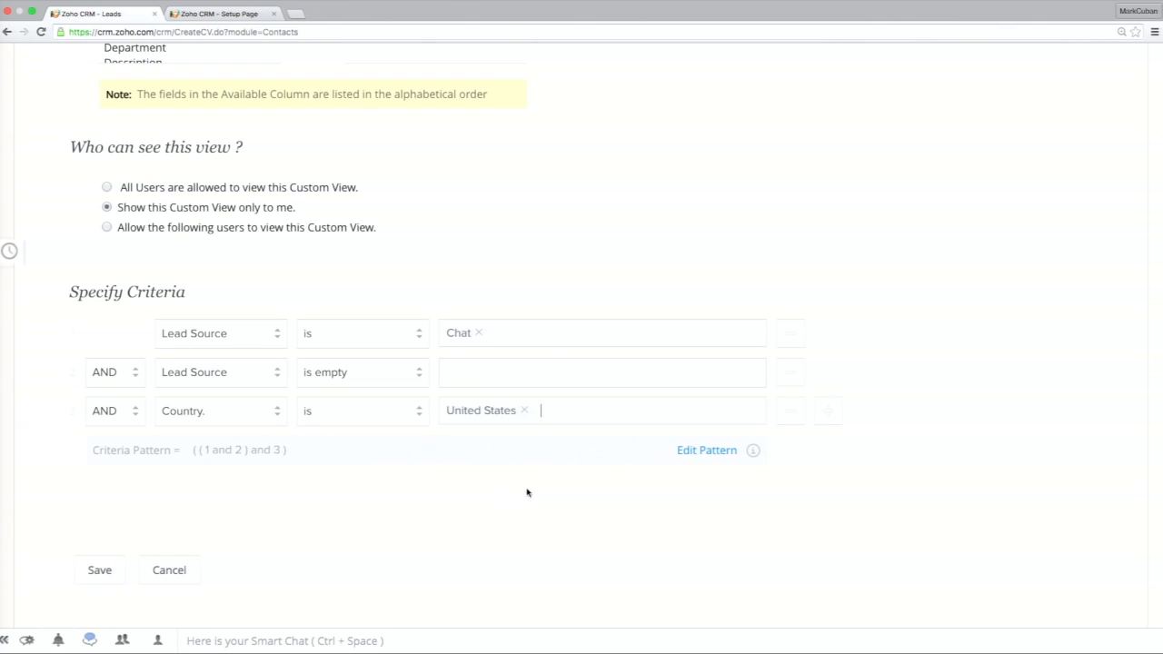
click(100, 570)
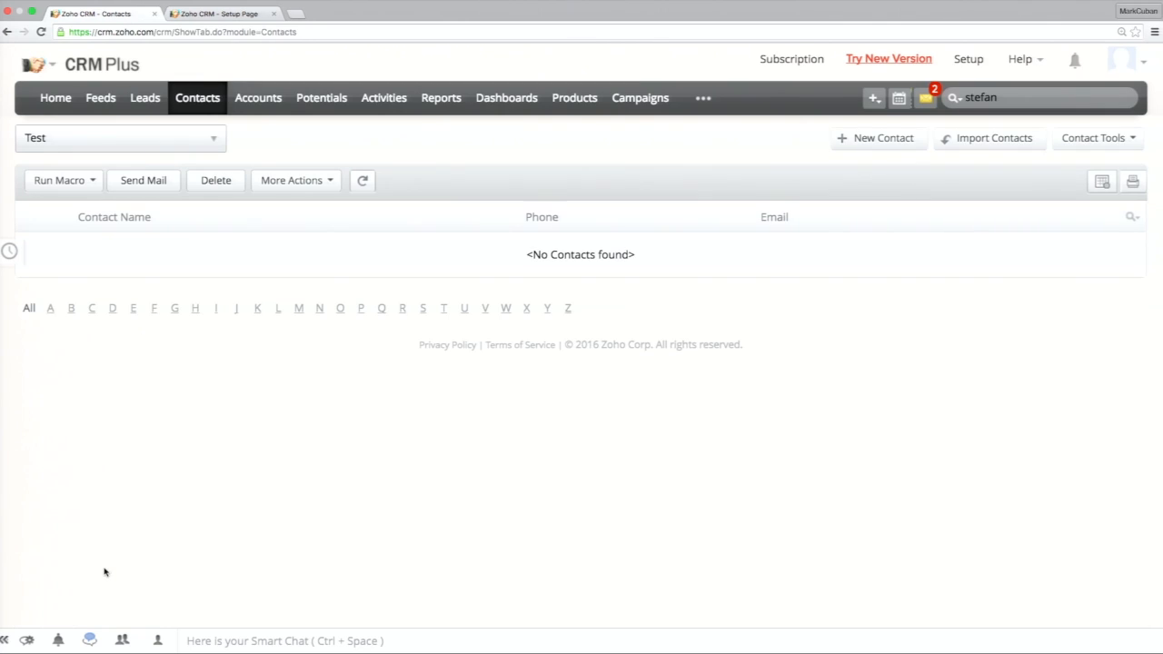
Switch to the All Contacts view and run the Test macro on the contact in the fourth row.
click(151, 147)
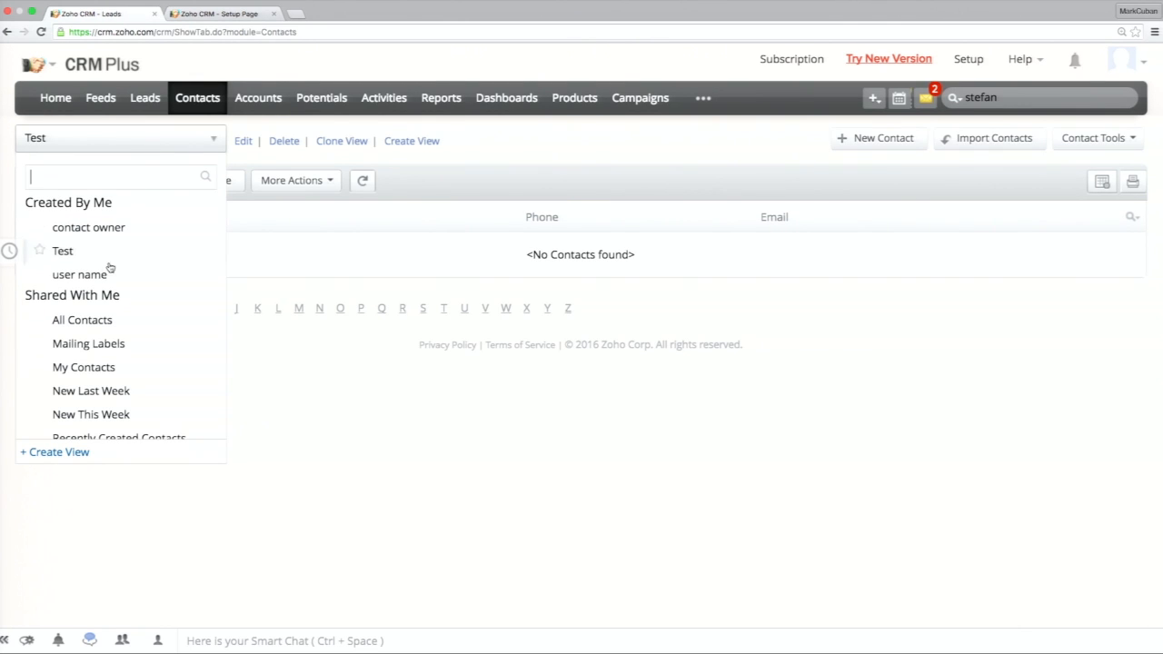
click(82, 320)
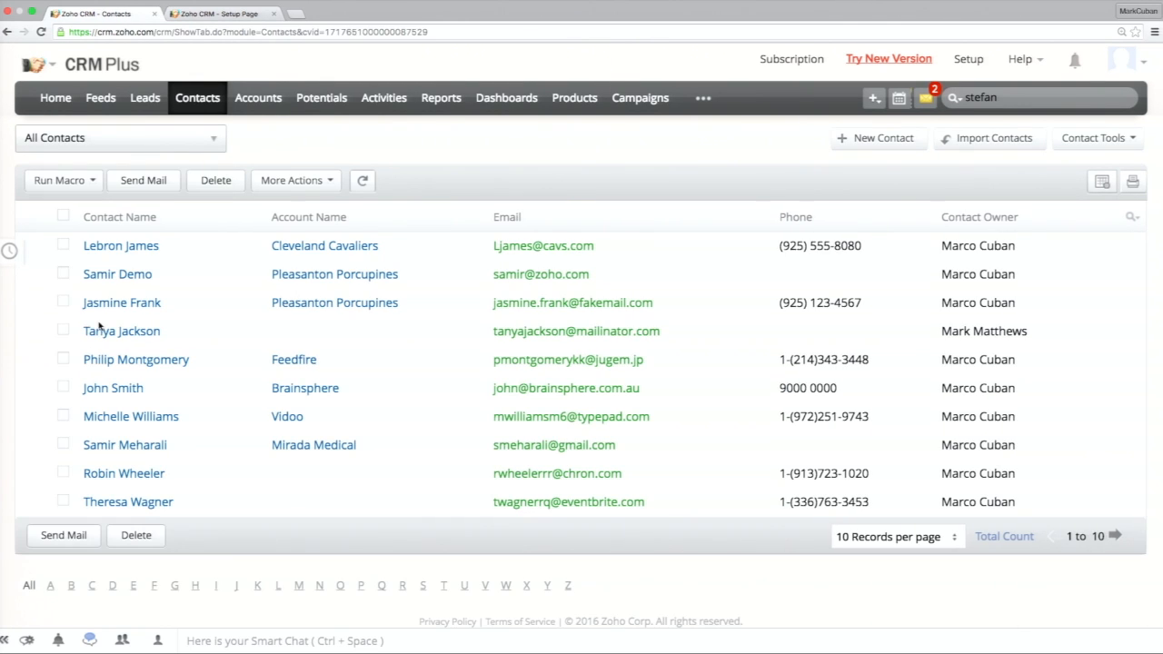
click(64, 332)
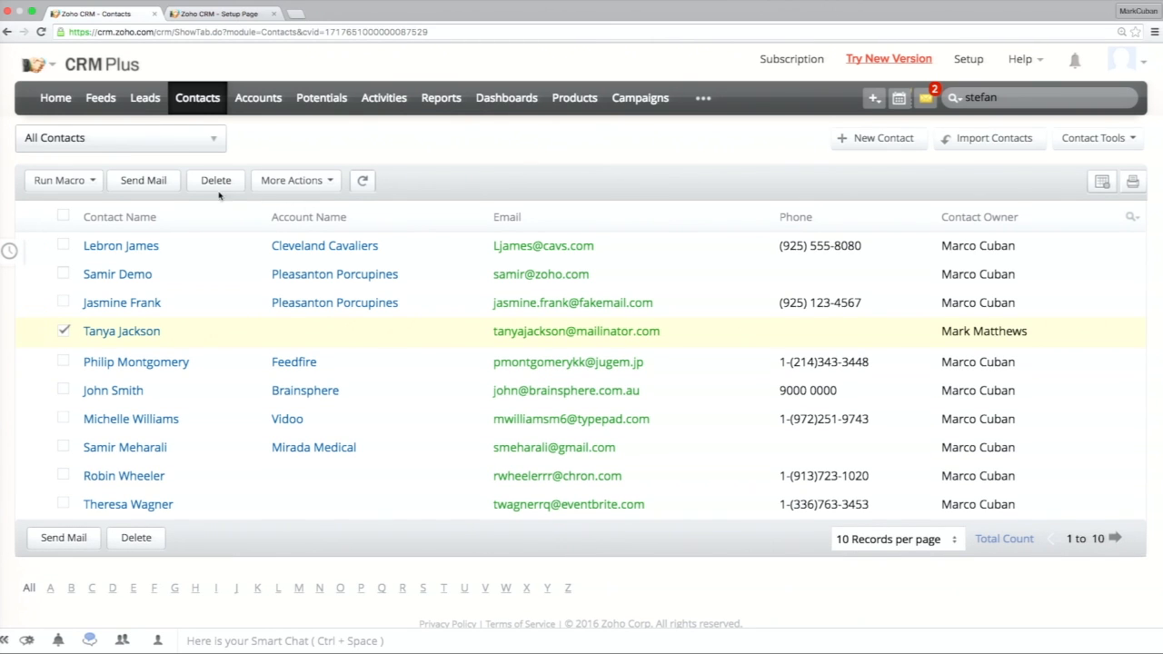
click(96, 189)
click(53, 202)
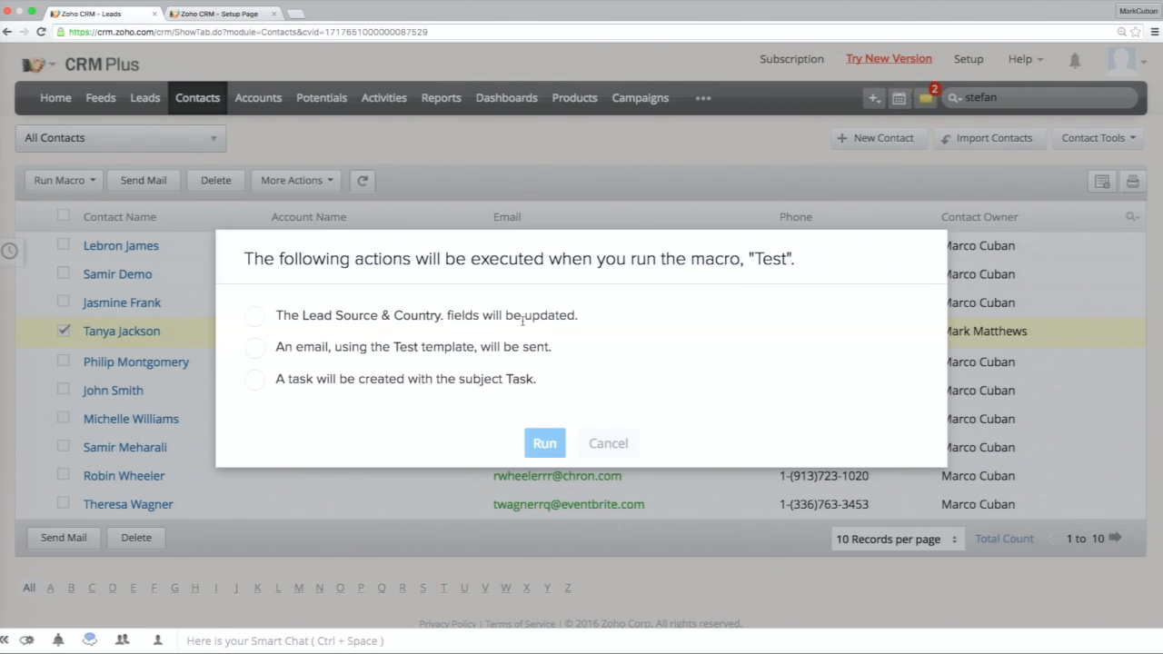
scroll(469, 353, down, 1)
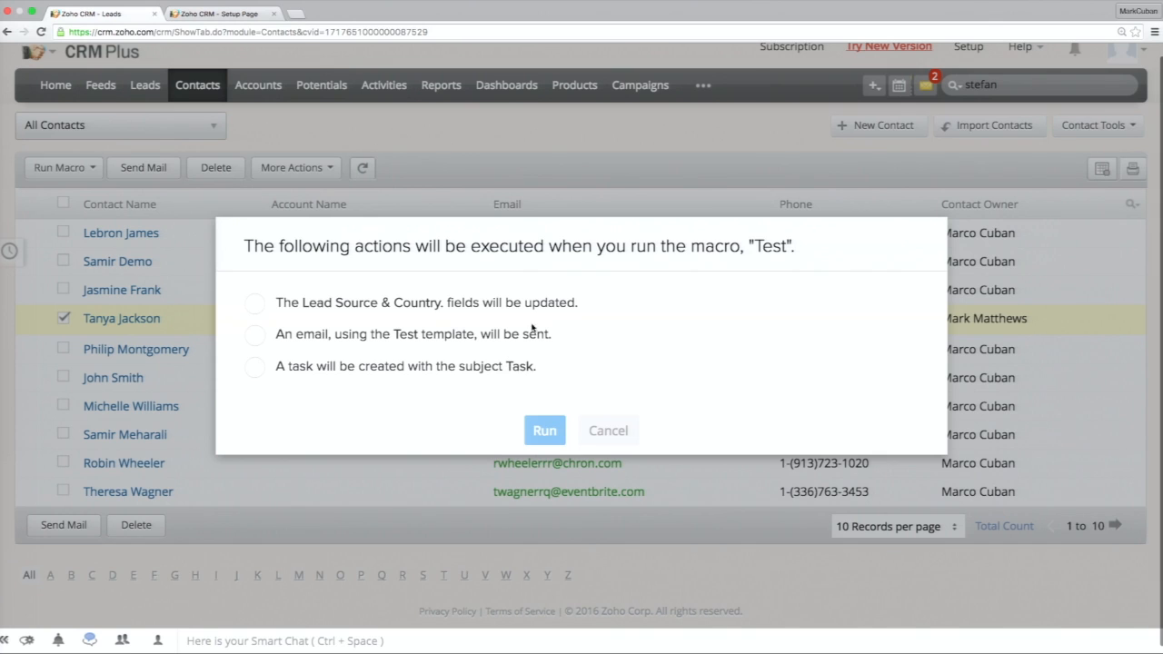
click(543, 434)
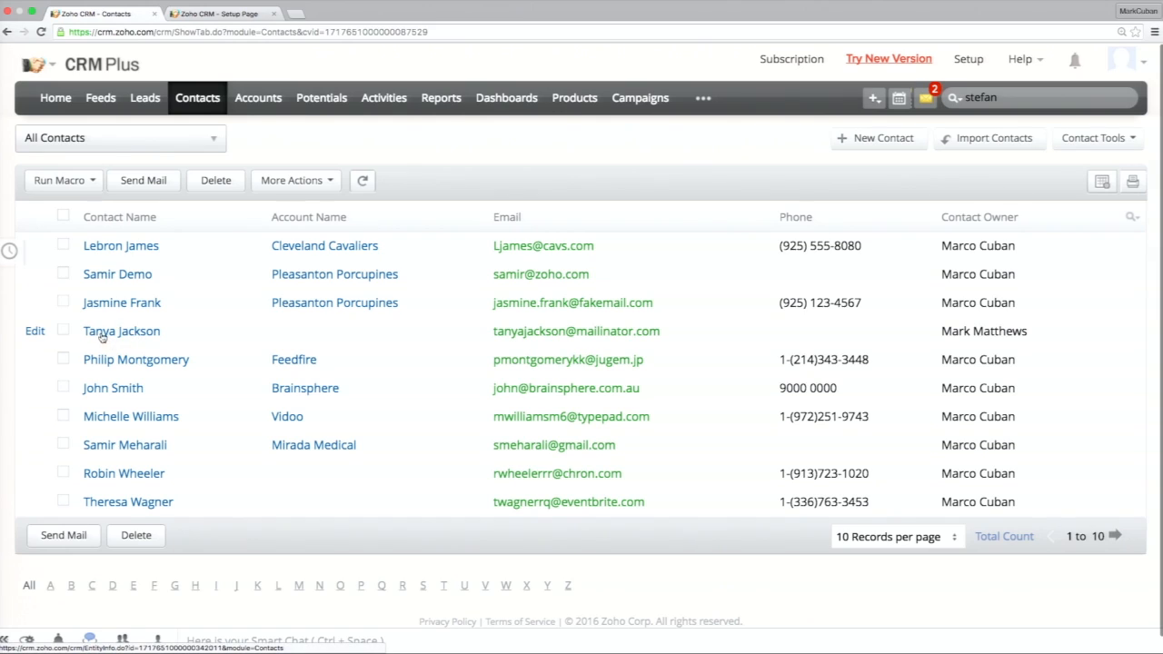
Open the record of the fourth-row contact and examine its contact information for the macro's field updates.
click(113, 334)
scroll(405, 372, down, 4)
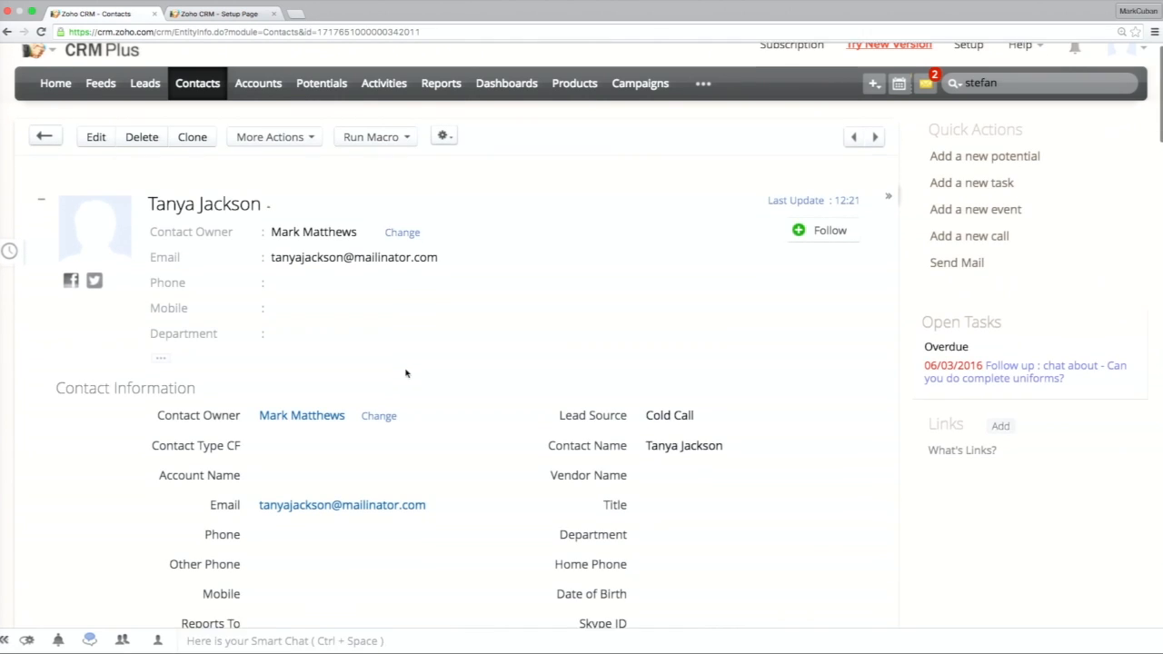
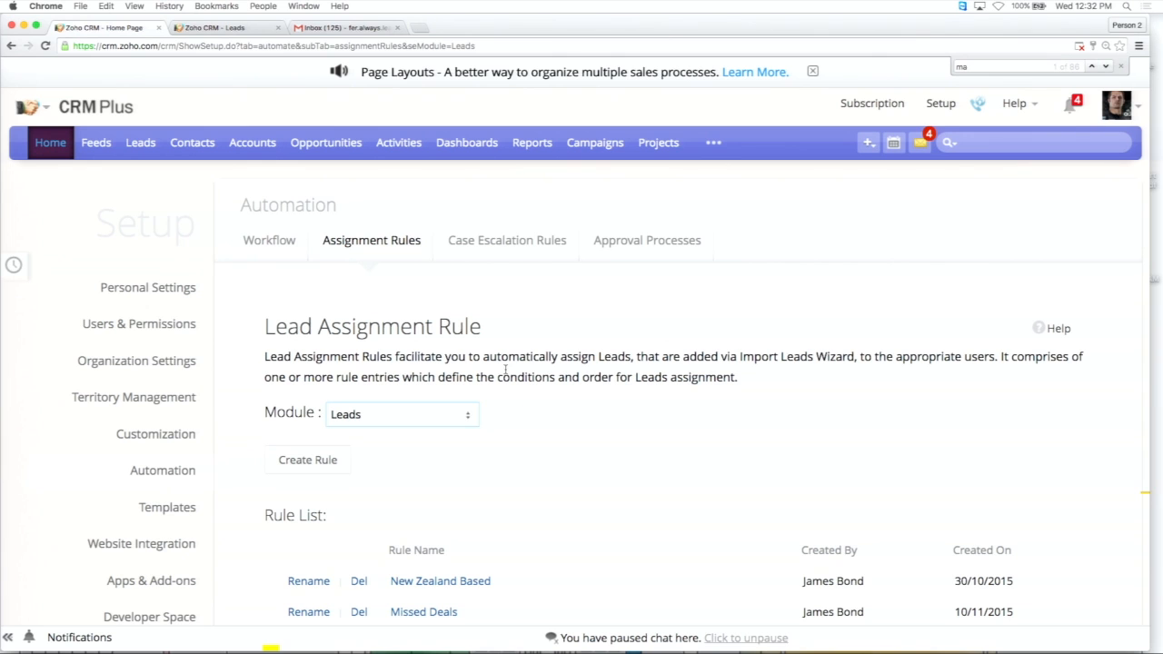
Review the lead assignment rule list and examine the criteria and assignee of the New Zealand Based rule.
scroll(506, 371, down, 4)
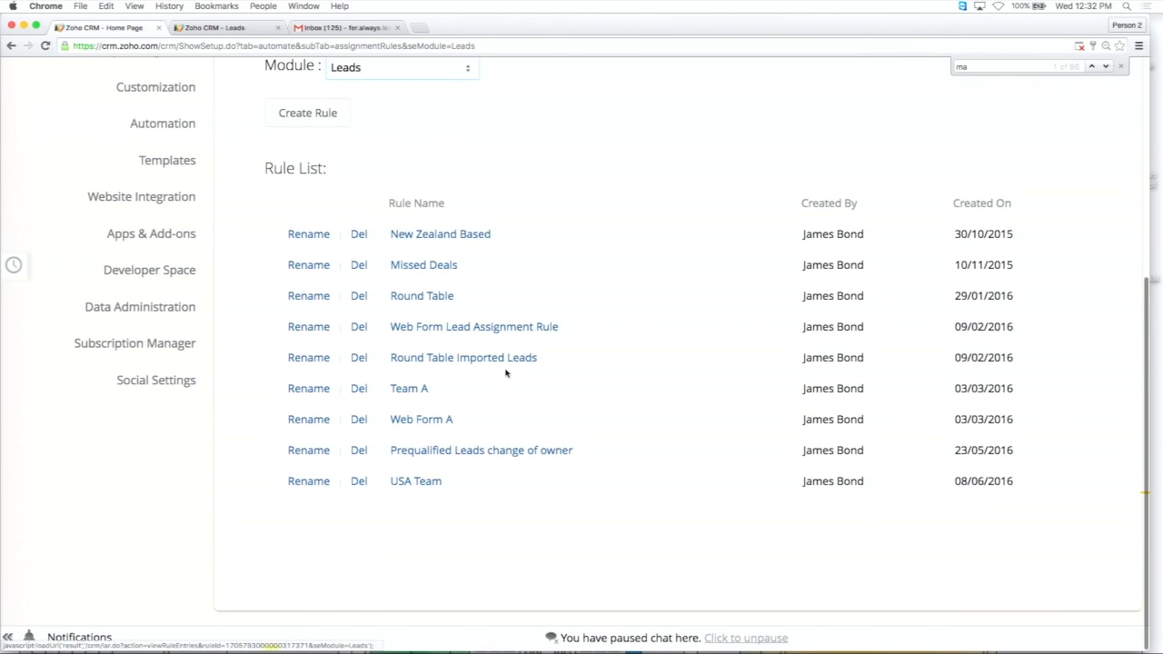
scroll(507, 372, up, 3)
scroll(506, 373, down, 4)
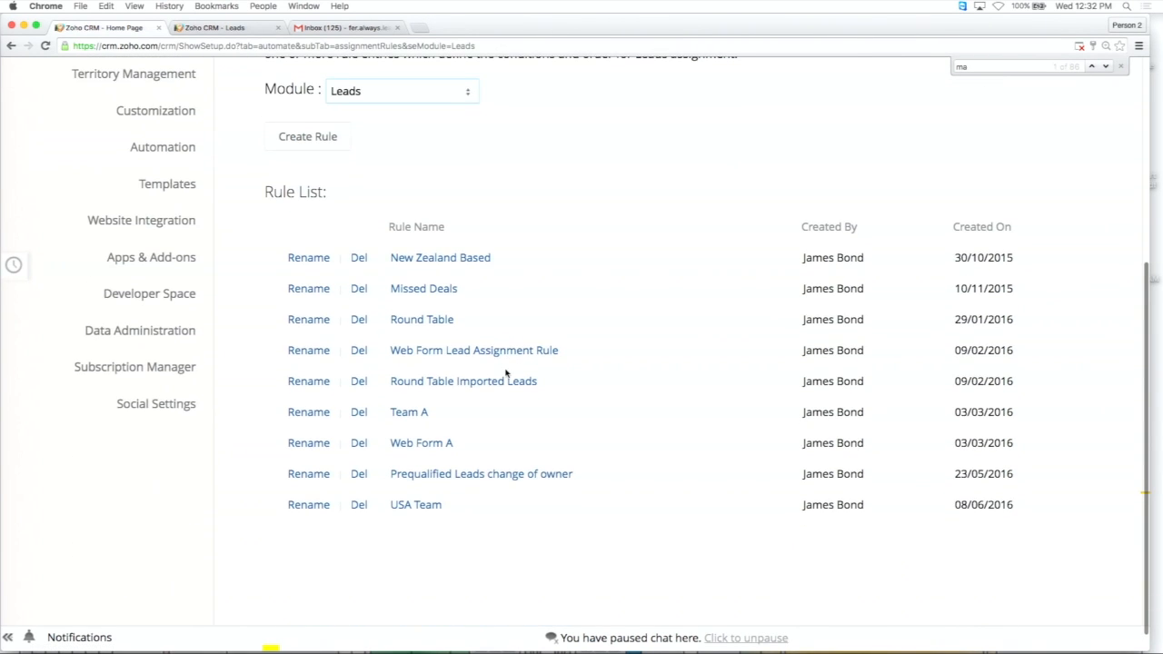
click(445, 259)
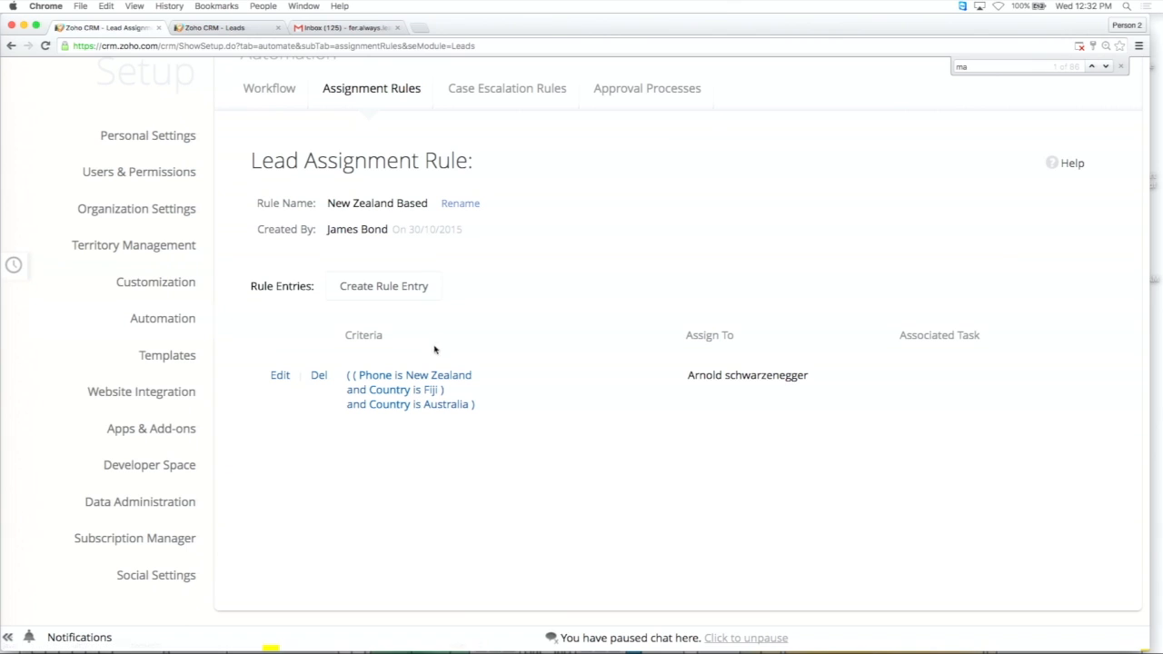
click(373, 94)
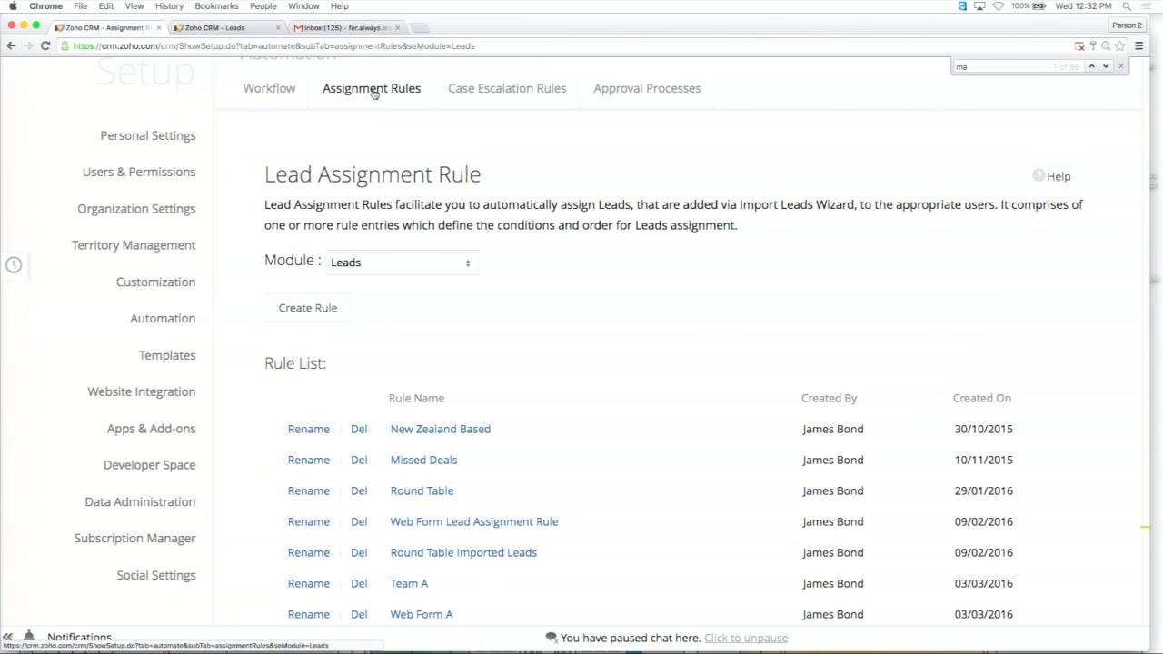
scroll(419, 322, down, 3)
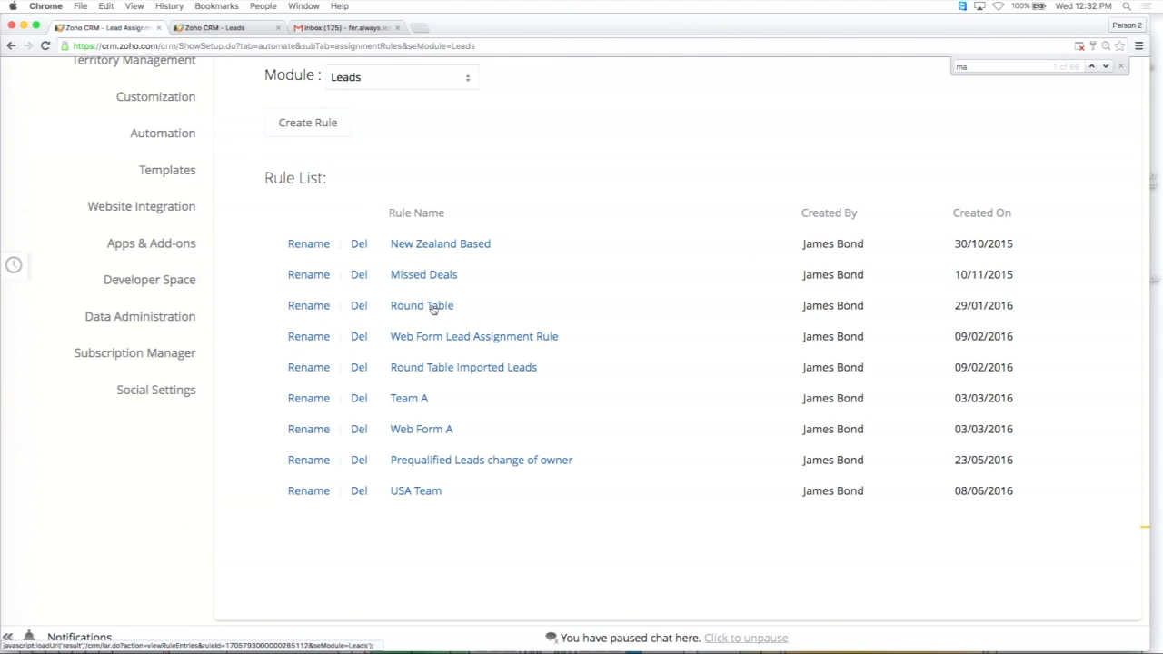
Create a lead assignment rule named "Web form 3 site 1" and save it.
scroll(382, 263, up, 3)
click(325, 304)
click(430, 215)
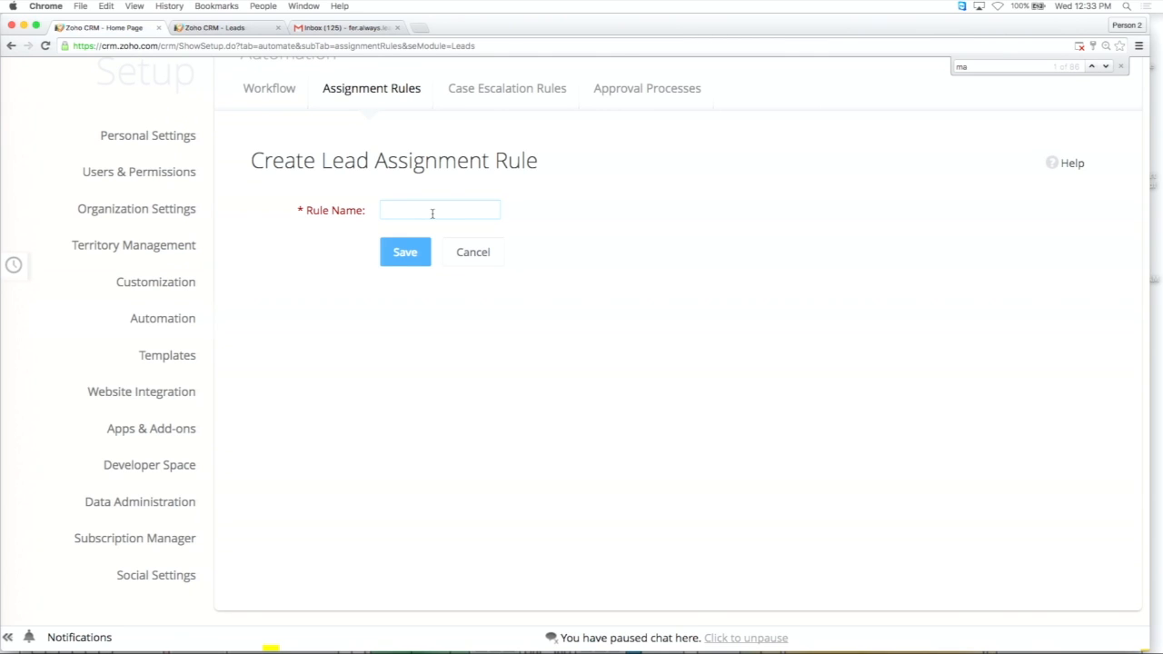
text(Web form 3 site 1)
click(397, 259)
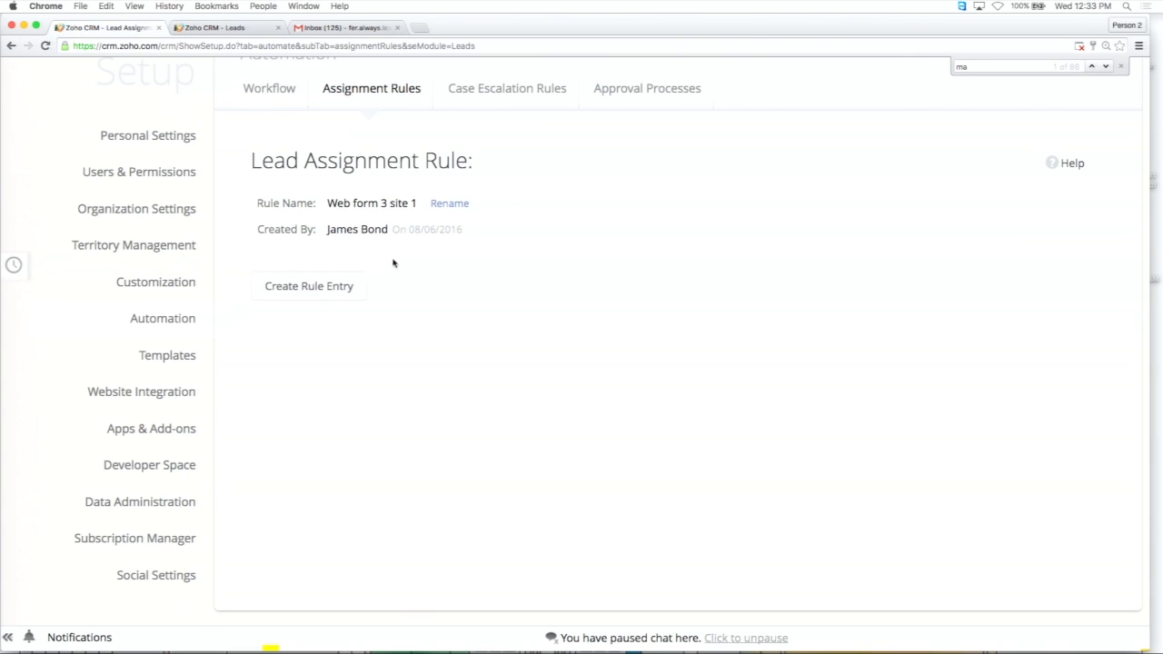
Start a rule entry for the new assignment rule with the criterion Country is Colombia.
click(326, 295)
scroll(571, 321, down, 3)
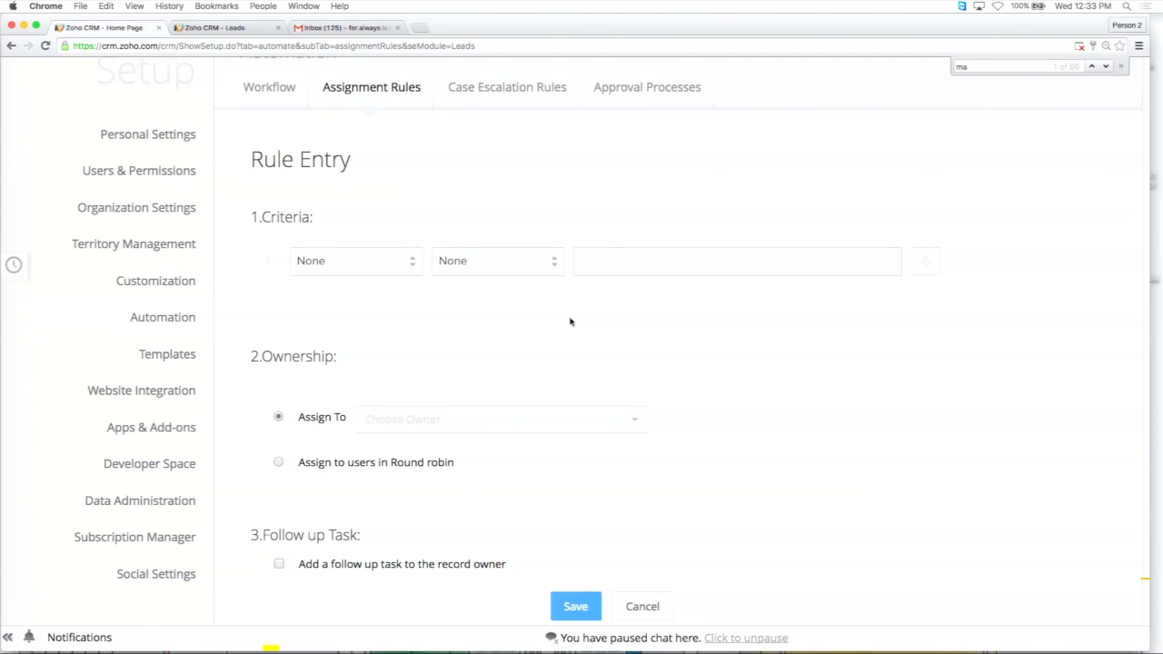
click(368, 269)
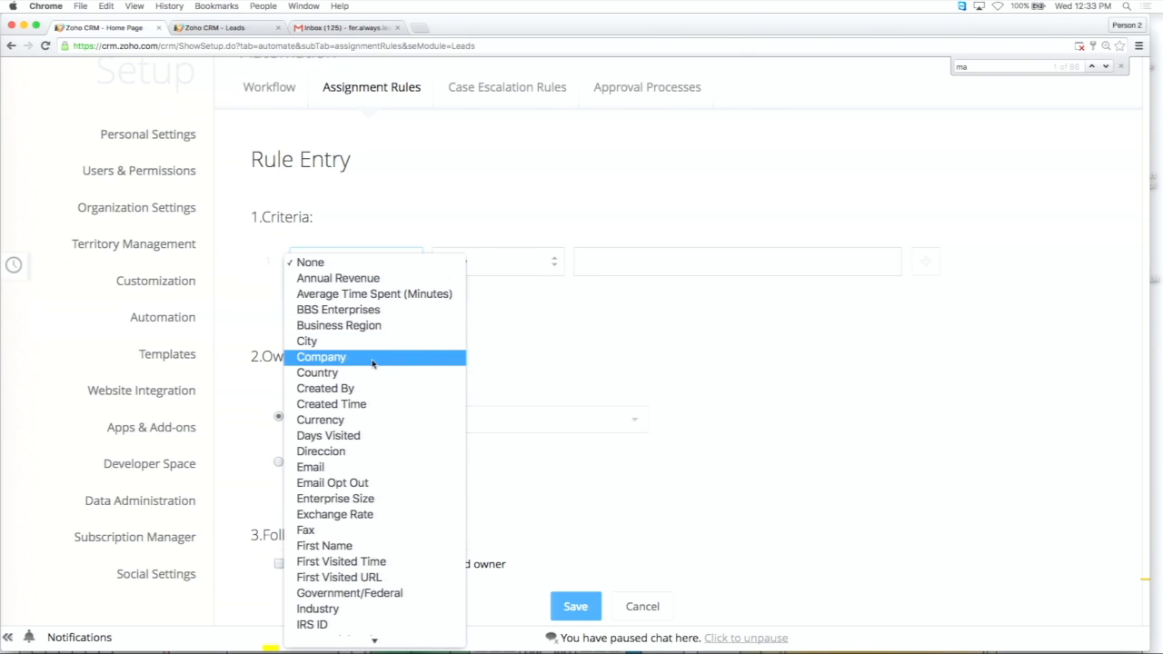
scroll(377, 227, down, 3)
click(377, 123)
click(495, 262)
click(505, 284)
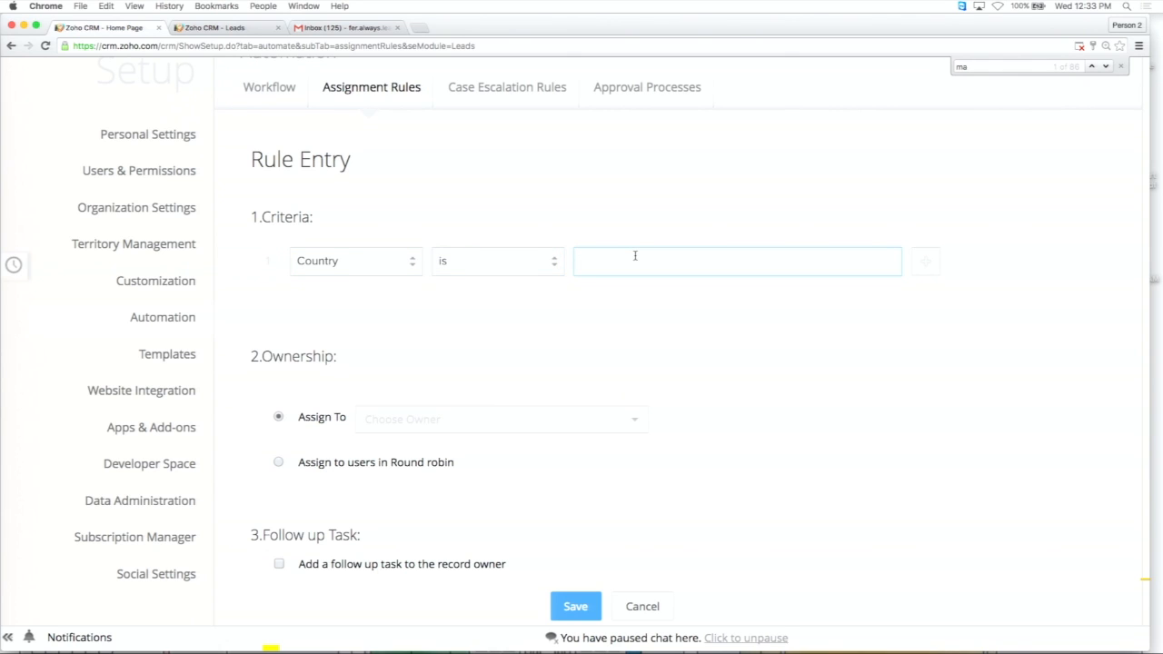
text(Colombia)
Add a second criterion to the rule entry: Country is Argentina.
click(926, 262)
click(409, 300)
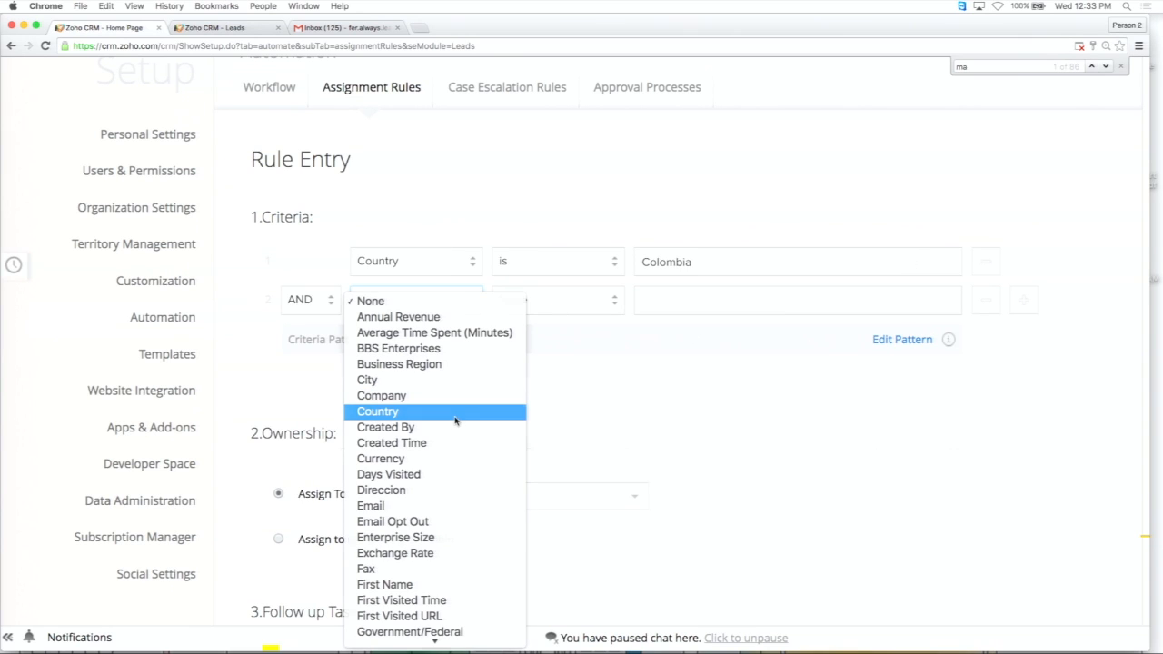
click(453, 415)
click(570, 299)
click(571, 314)
click(691, 300)
text(Arfg)
key(BackSpace)
key(BackSpace)
text(gentina)
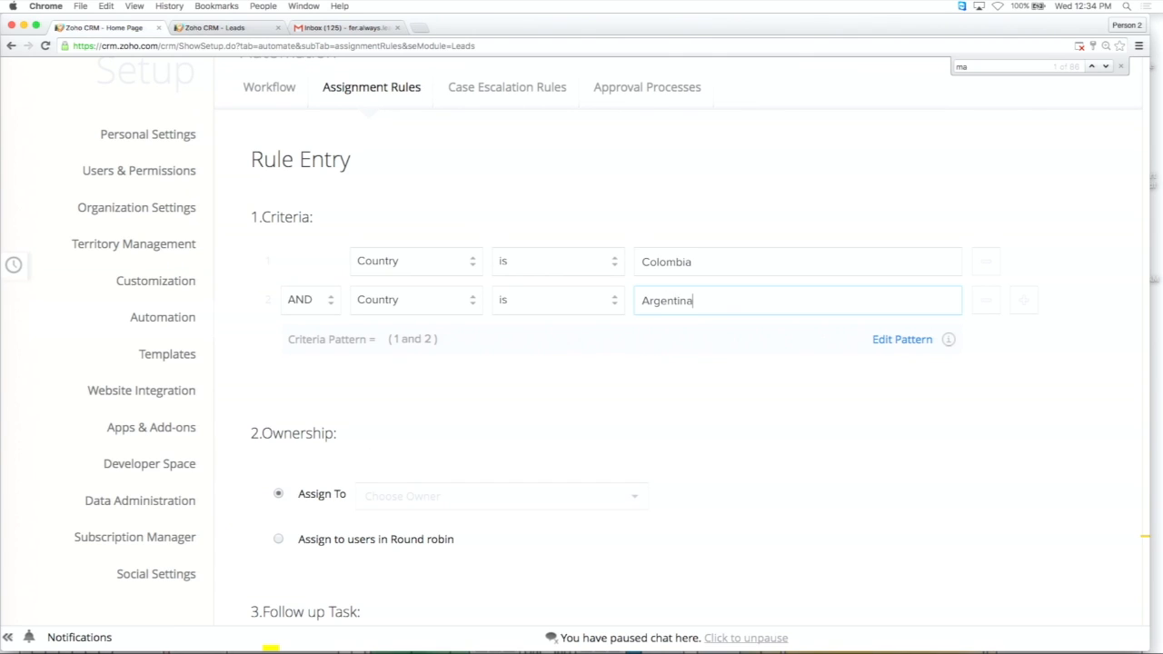
Add a third criterion to the rule entry: Country is USA.
click(1019, 307)
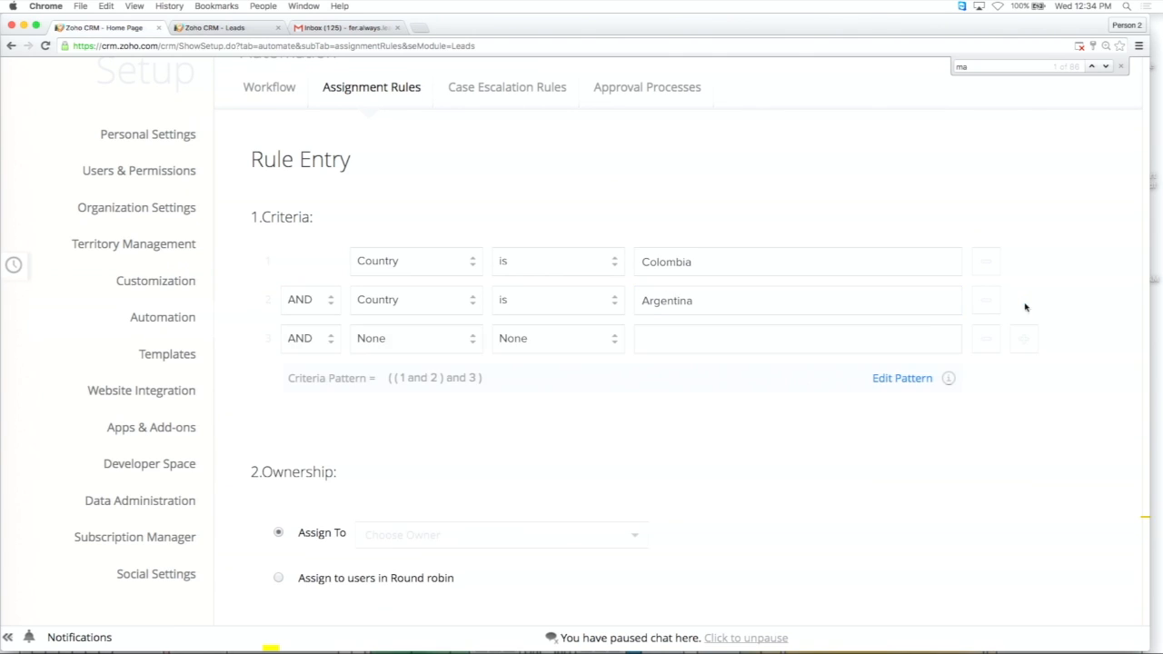
click(440, 347)
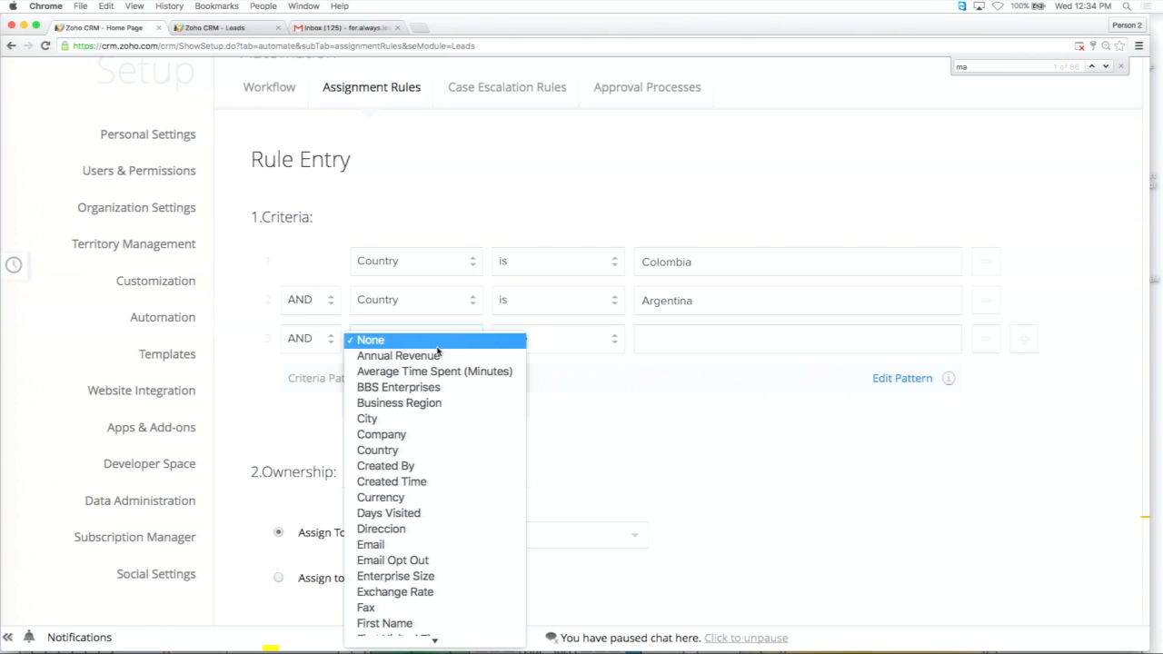
click(431, 450)
click(573, 342)
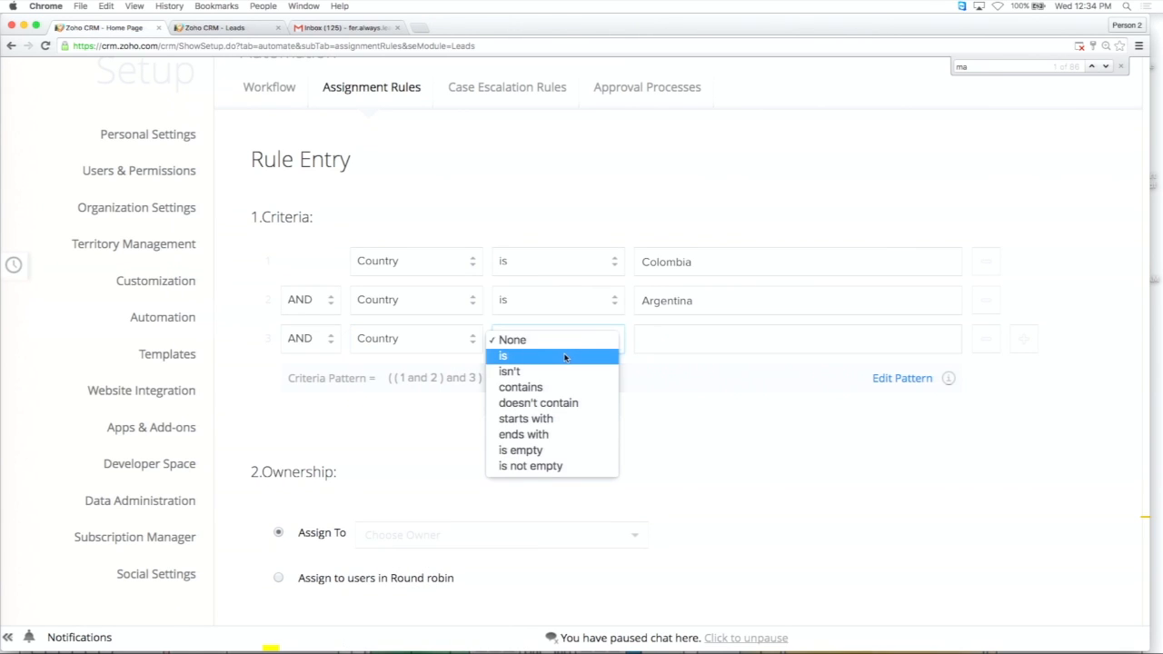
click(565, 355)
text(U)
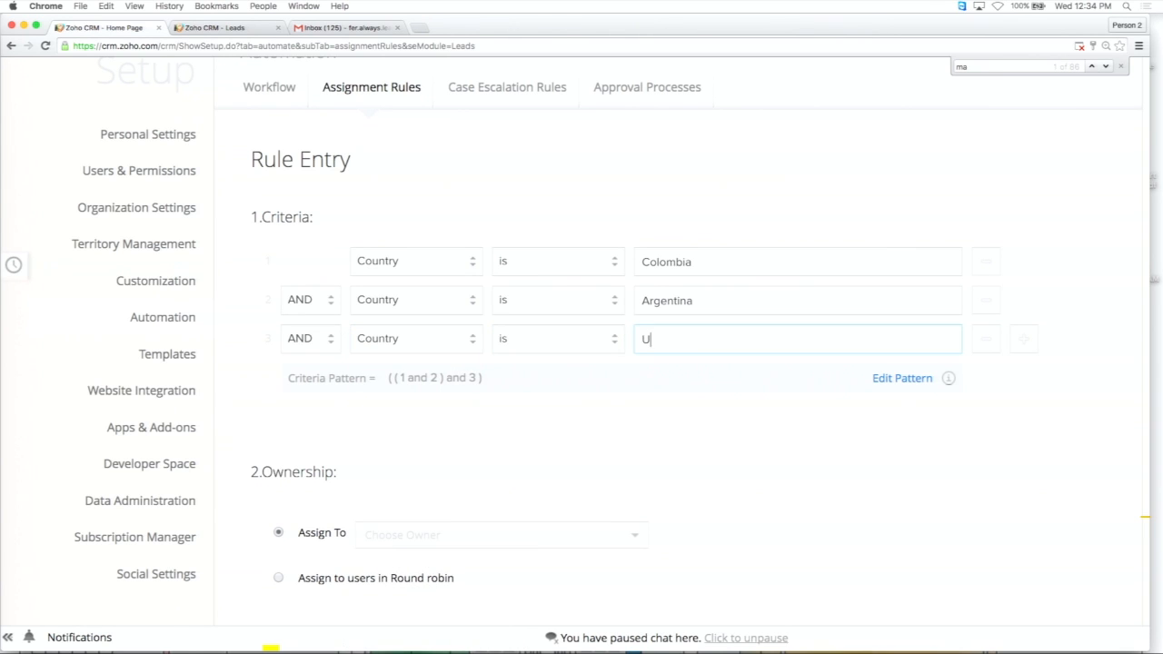
text(SA)
Change the operators joining the second and third country criteria to OR.
scroll(545, 364, down, 3)
click(309, 196)
click(295, 210)
click(319, 228)
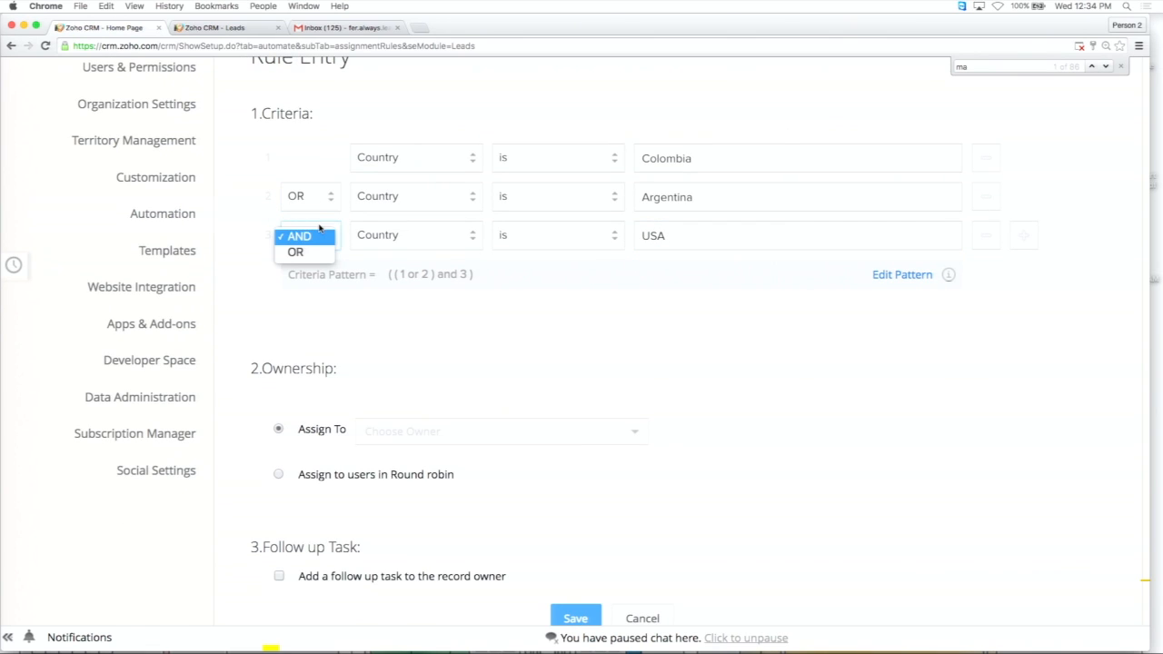
click(312, 252)
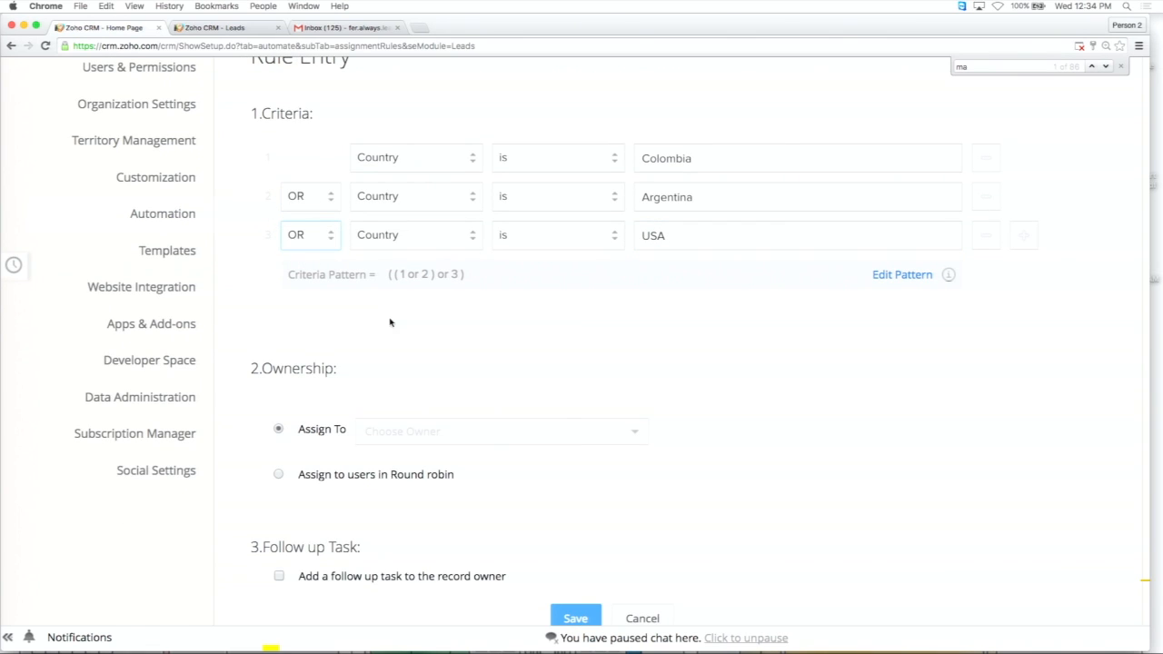
Set the ownership to assign leads in round robin to the users of the Brasil Team group.
scroll(369, 320, down, 3)
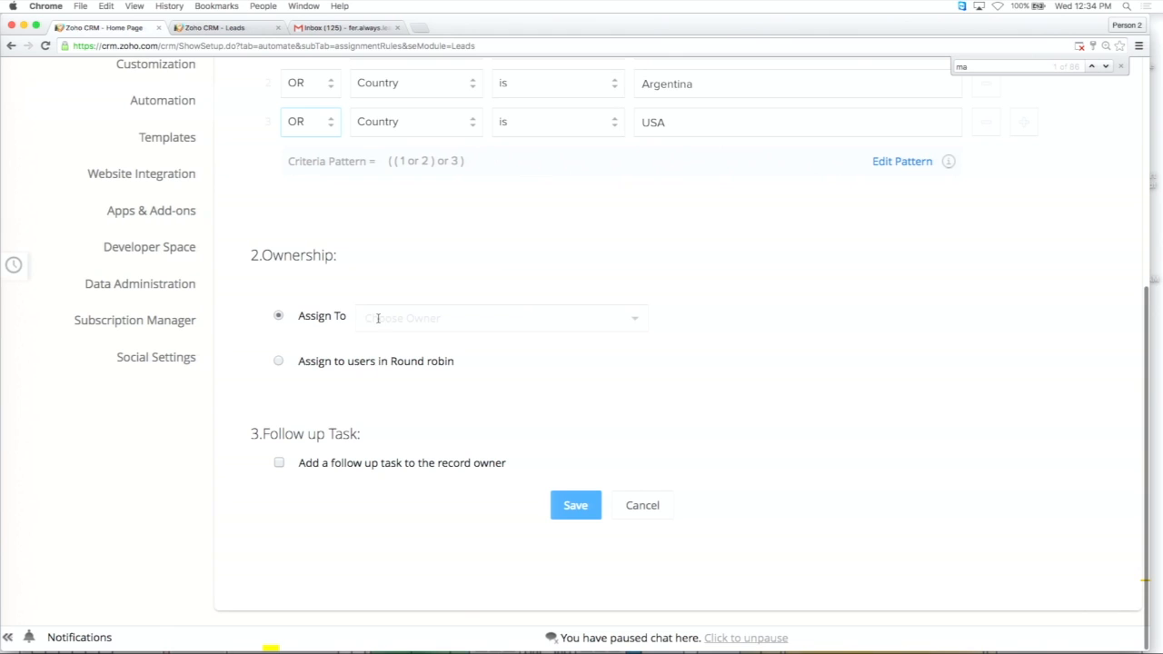
click(543, 317)
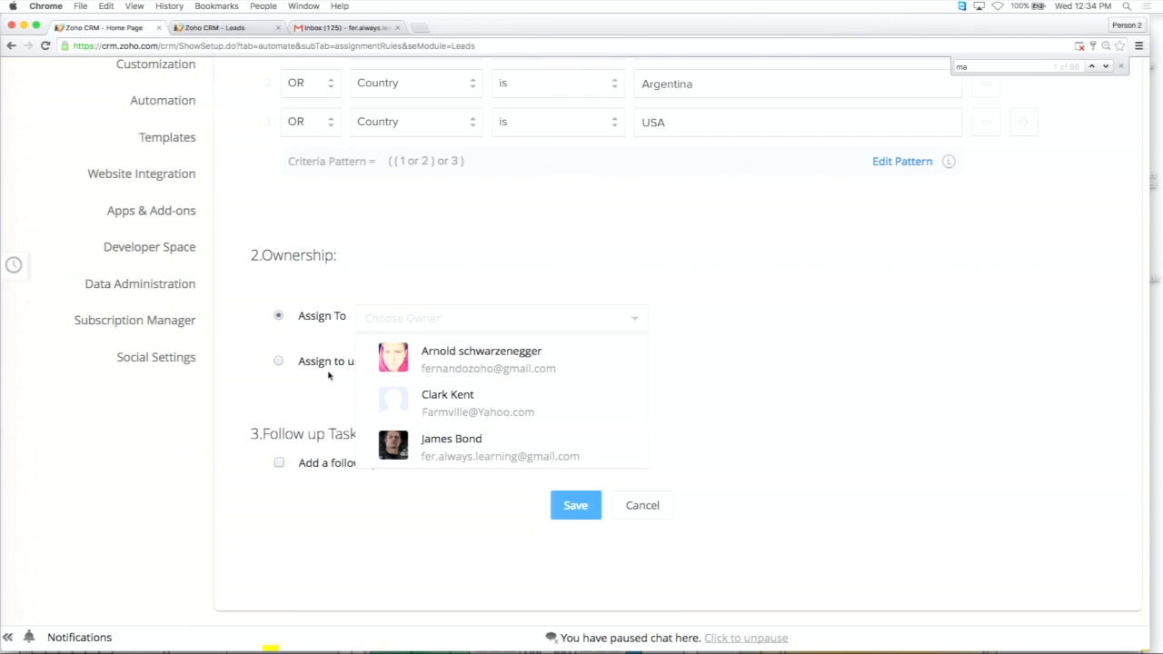
click(297, 363)
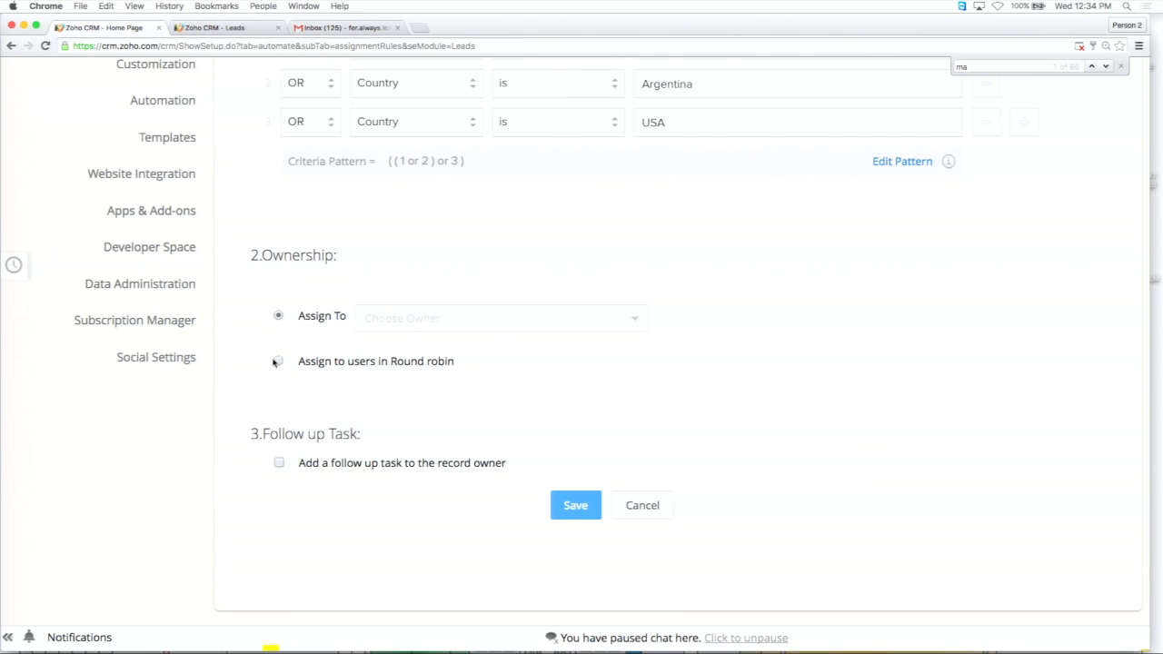
click(277, 362)
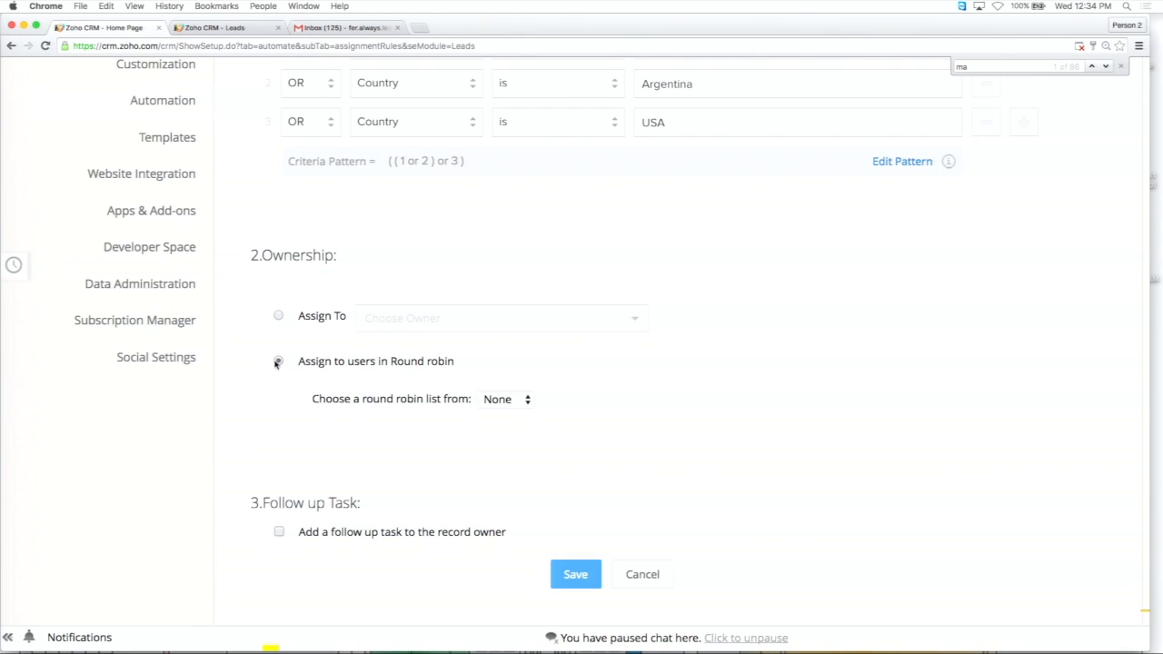
click(526, 404)
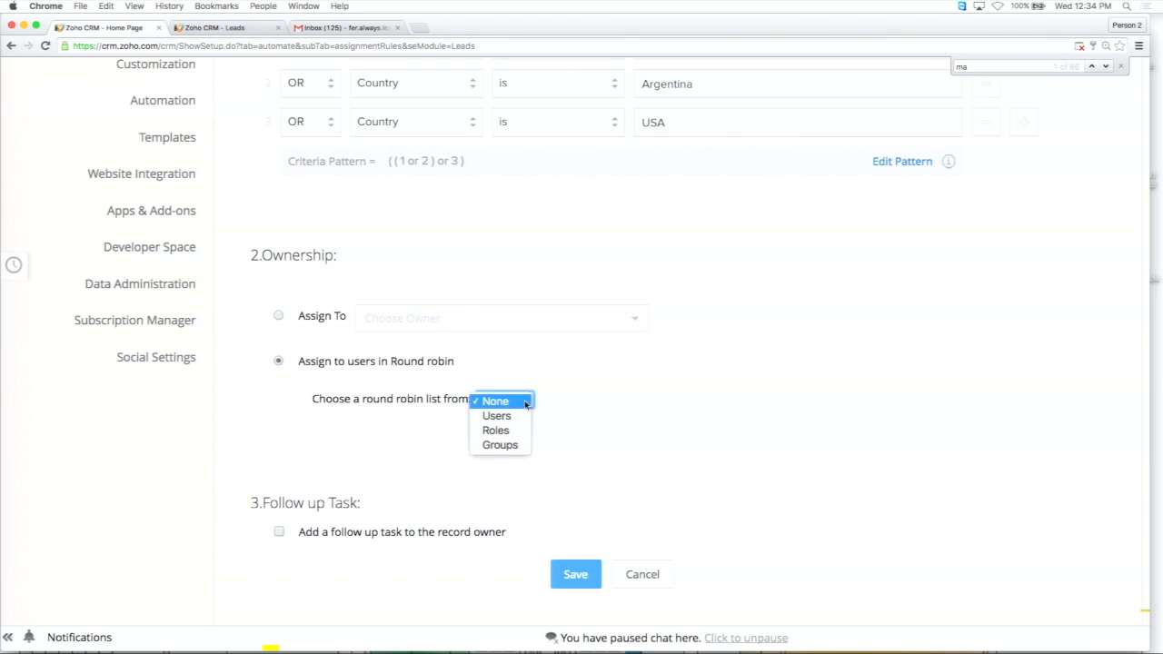
click(507, 447)
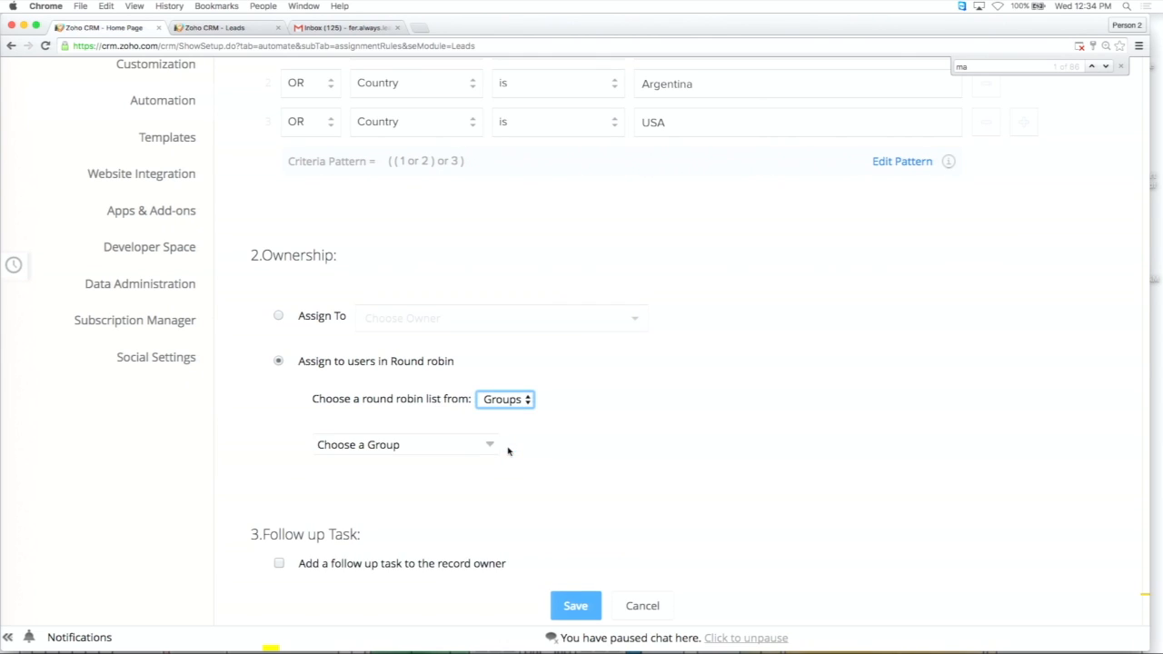
click(470, 449)
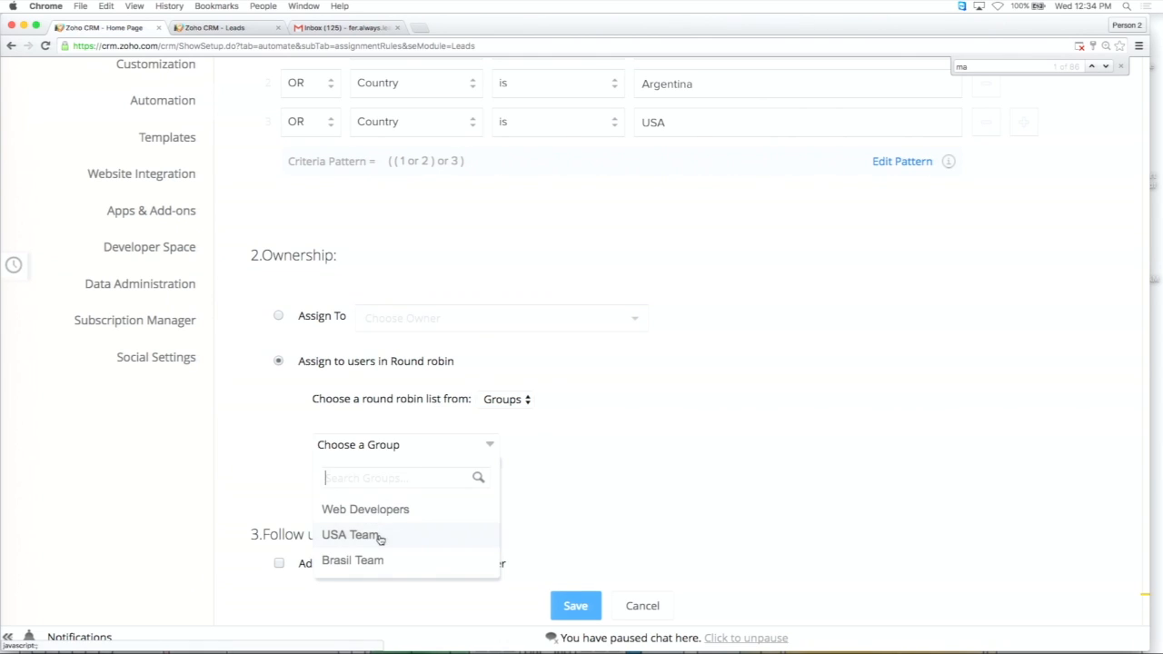
click(372, 563)
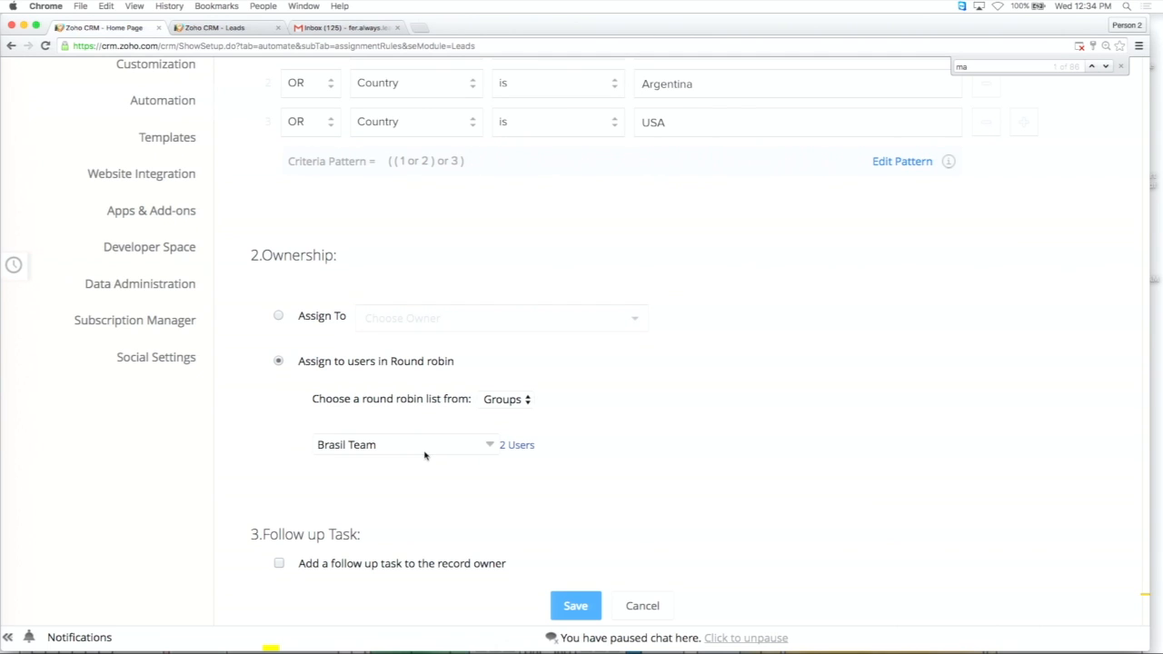
Try the option to add a follow-up task for the record owner, and save the rule entry.
scroll(584, 441, down, 3)
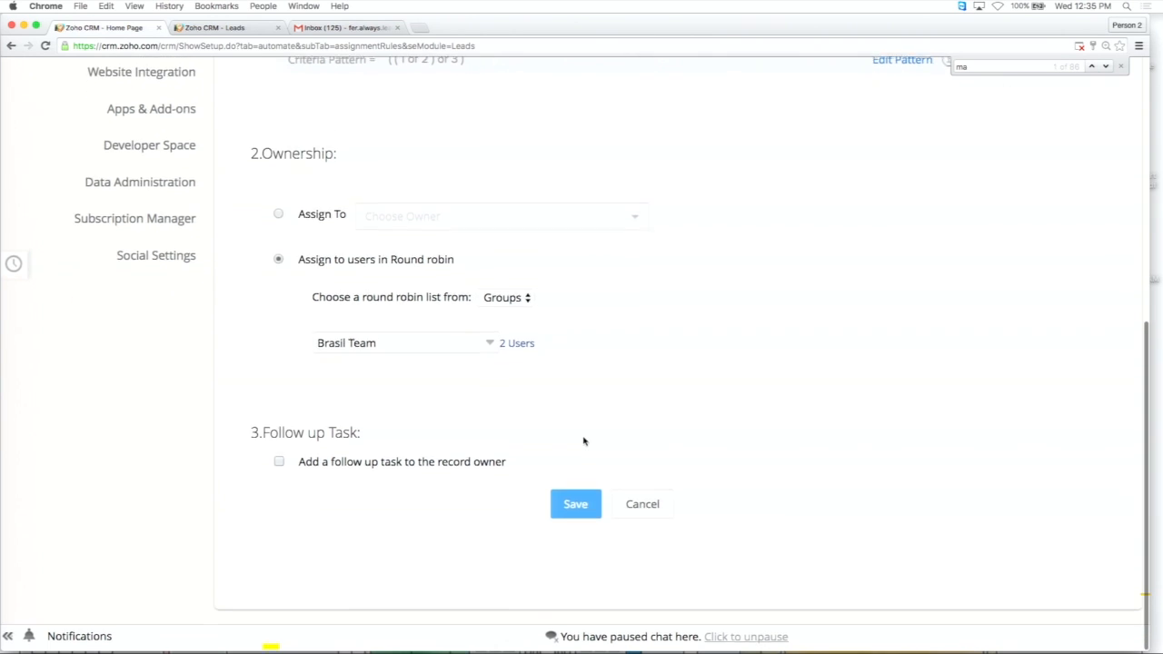
click(279, 463)
scroll(424, 445, down, 1)
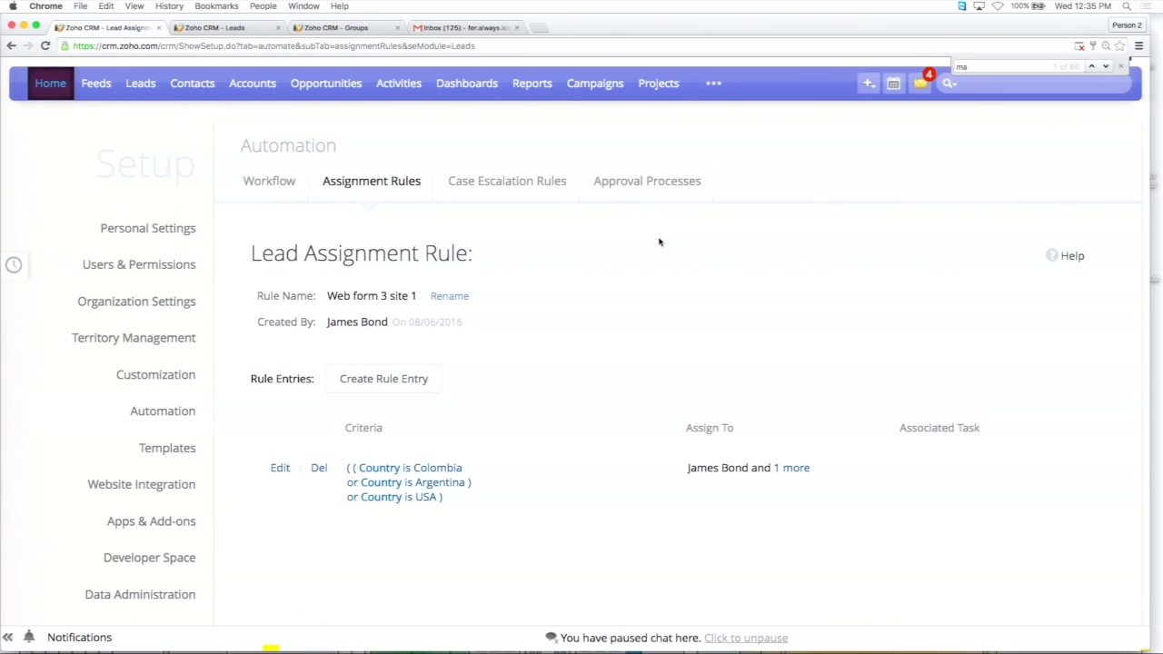
Leave the assignment rule for the Leads module and open the Import Leads page.
scroll(660, 242, up, 2)
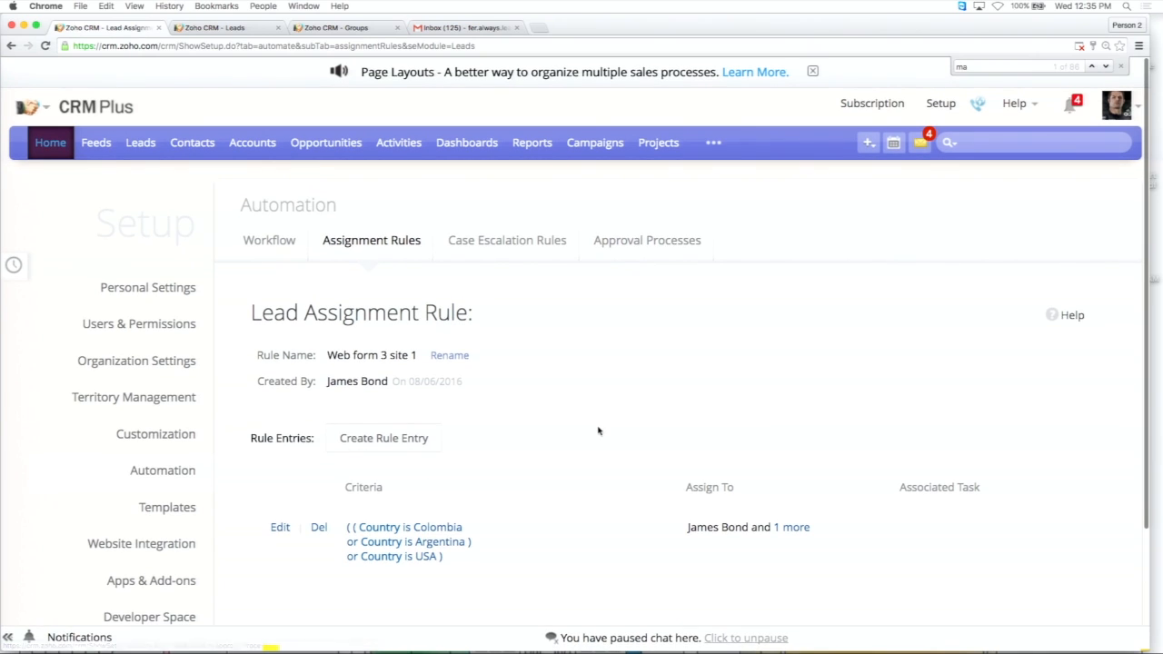
scroll(549, 379, down, 2)
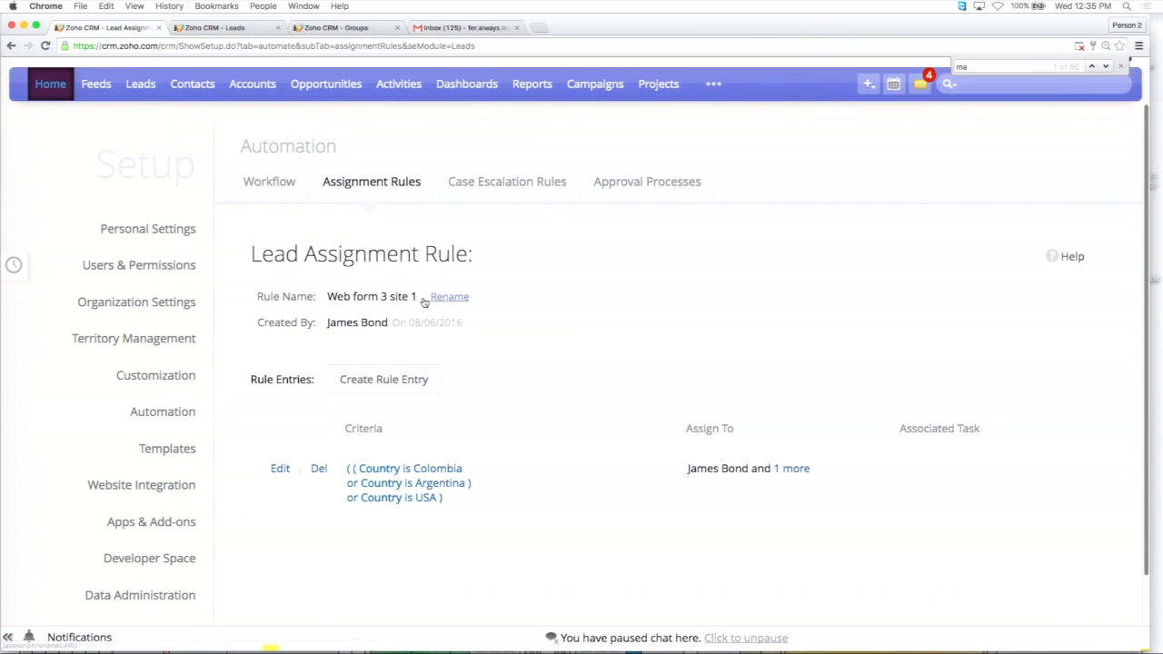
scroll(559, 388, down, 1)
scroll(560, 389, up, 2)
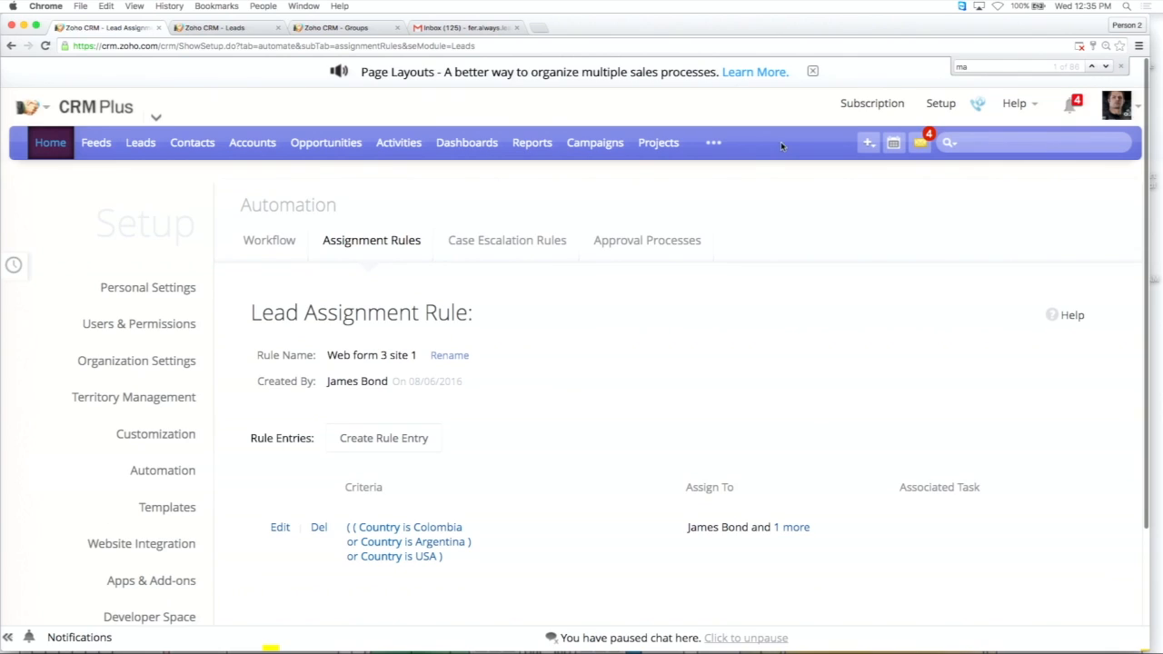
click(936, 103)
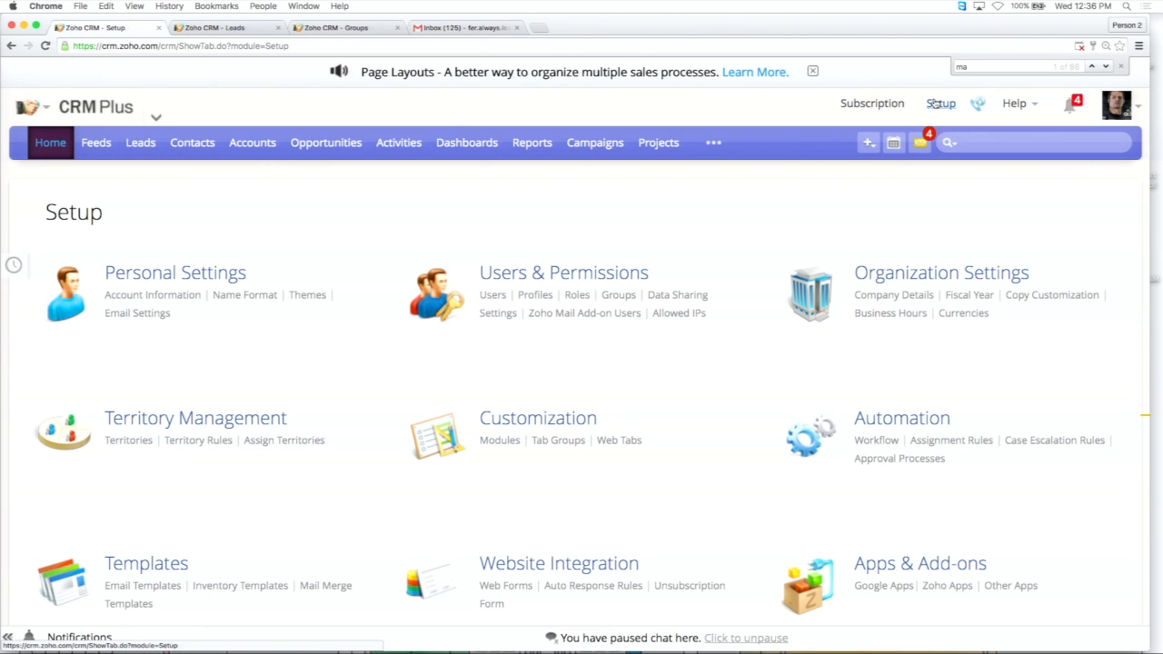
click(141, 142)
click(984, 186)
scroll(471, 343, down, 2)
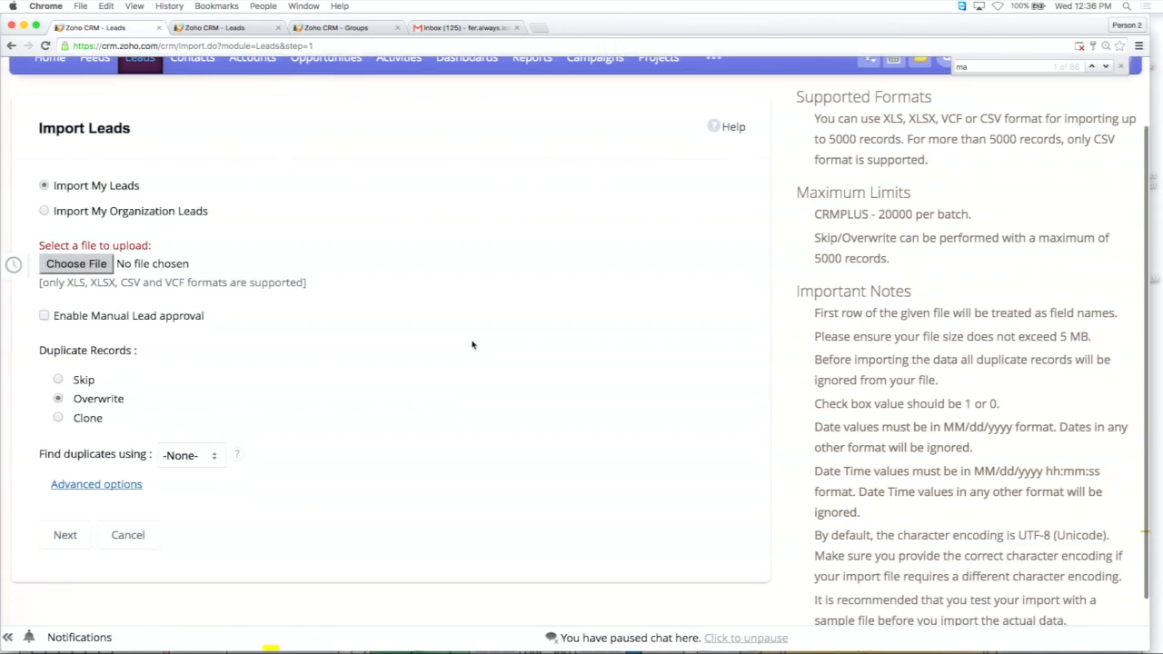
Set the import type to Import My Organization Leads and expand the advanced import options.
click(113, 207)
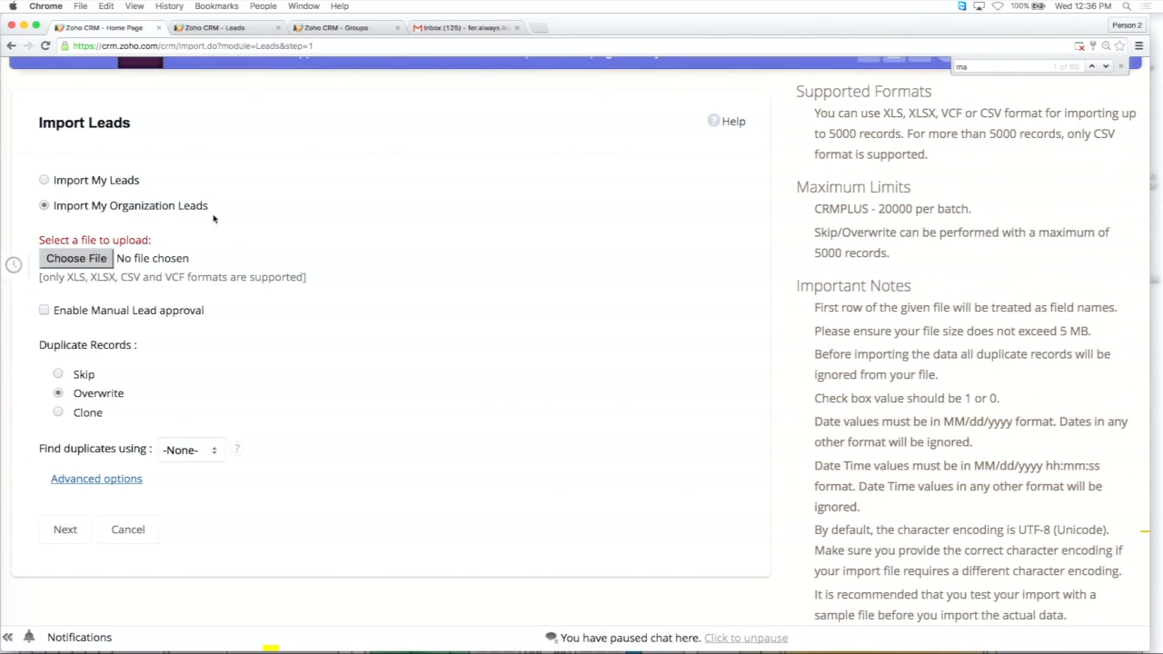
scroll(238, 233, down, 1)
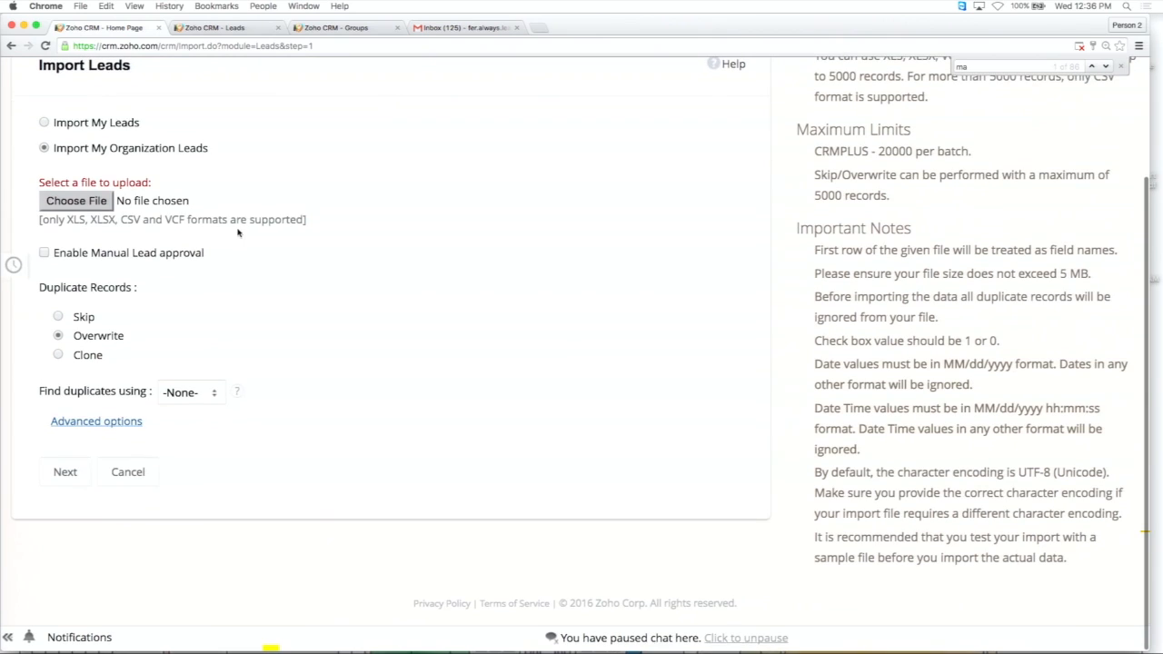
click(112, 424)
scroll(351, 398, down, 3)
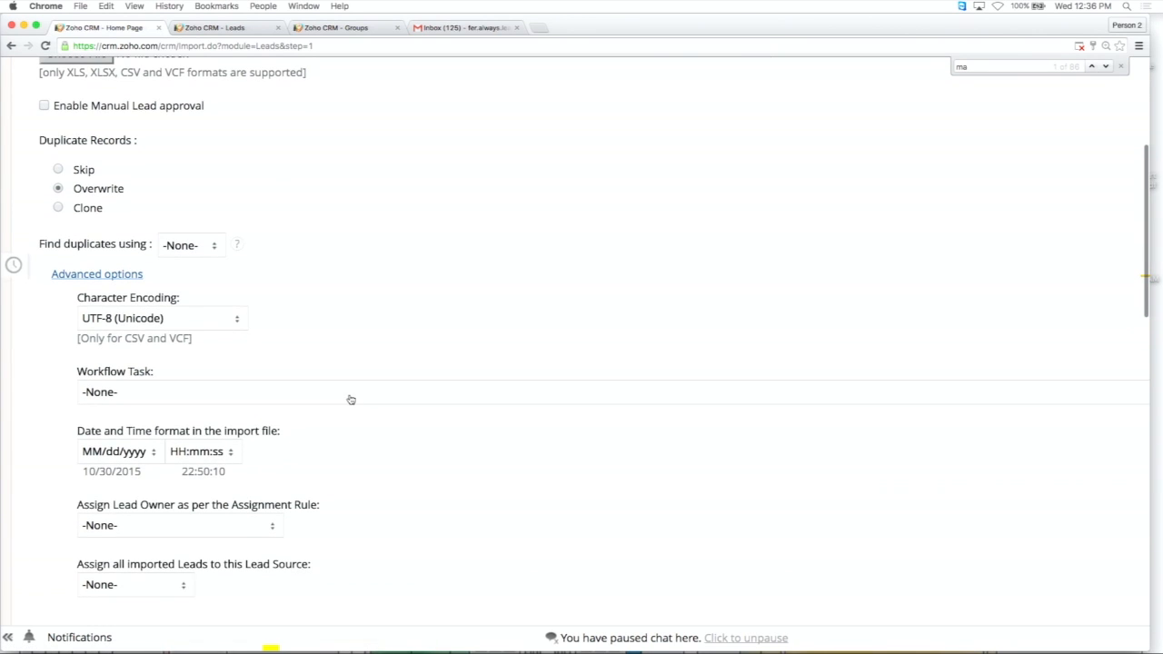
Review the assignment rules offered for assigning the lead owner in the advanced import options, leaving the choice at None.
scroll(272, 363, down, 3)
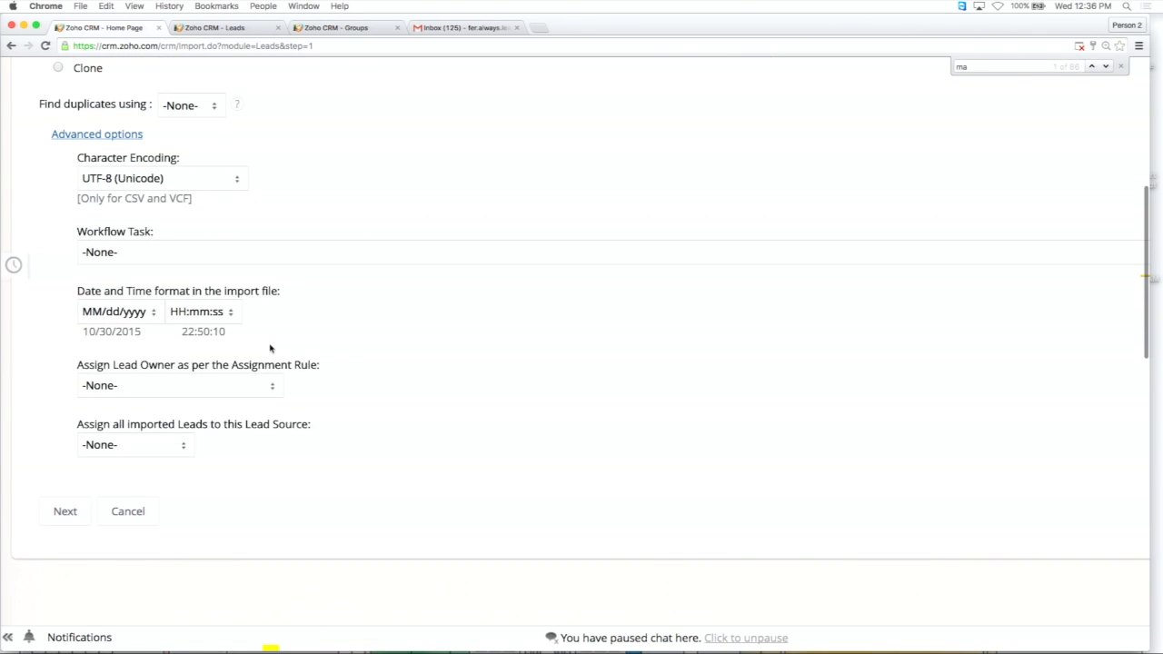
scroll(270, 346, down, 3)
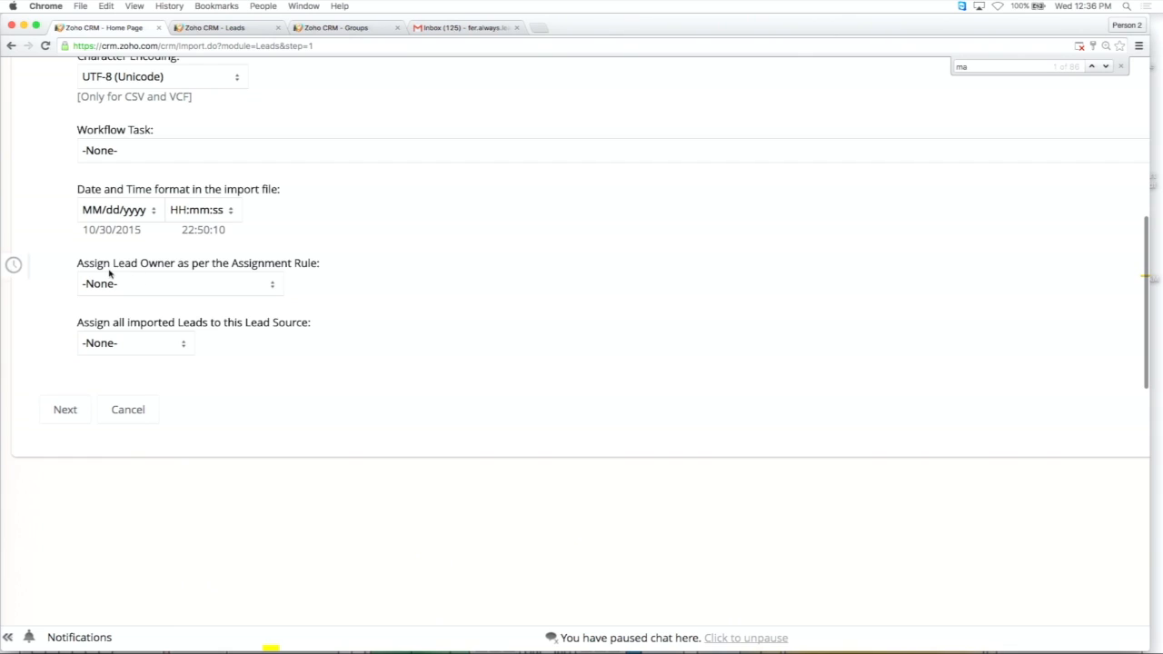
click(258, 283)
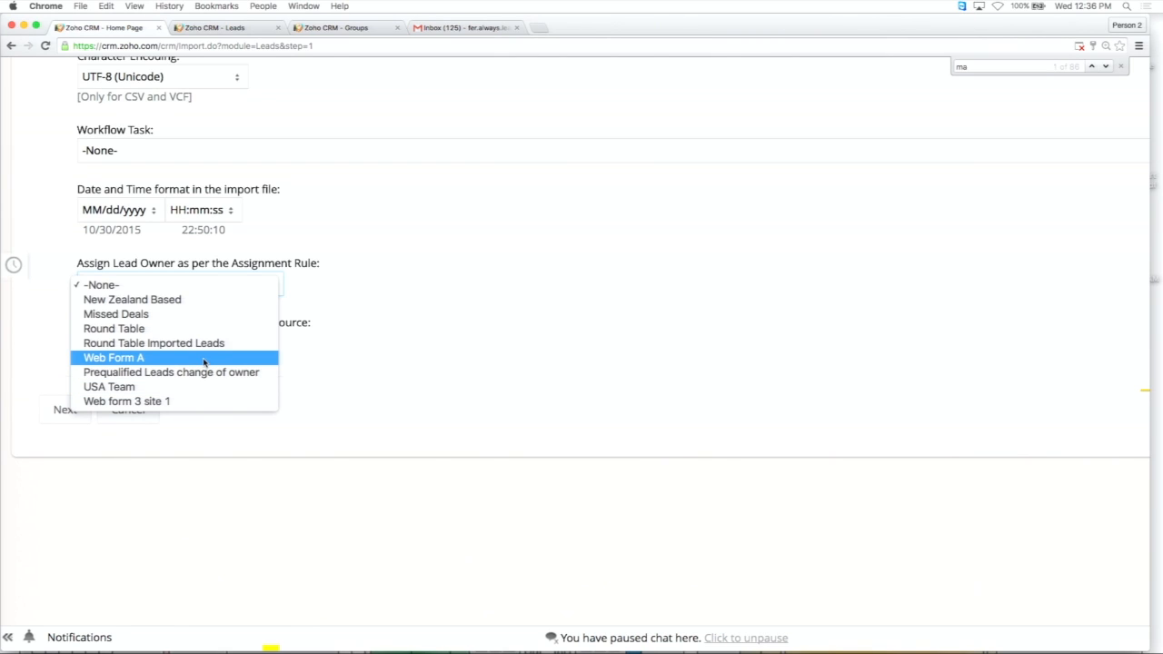
click(415, 343)
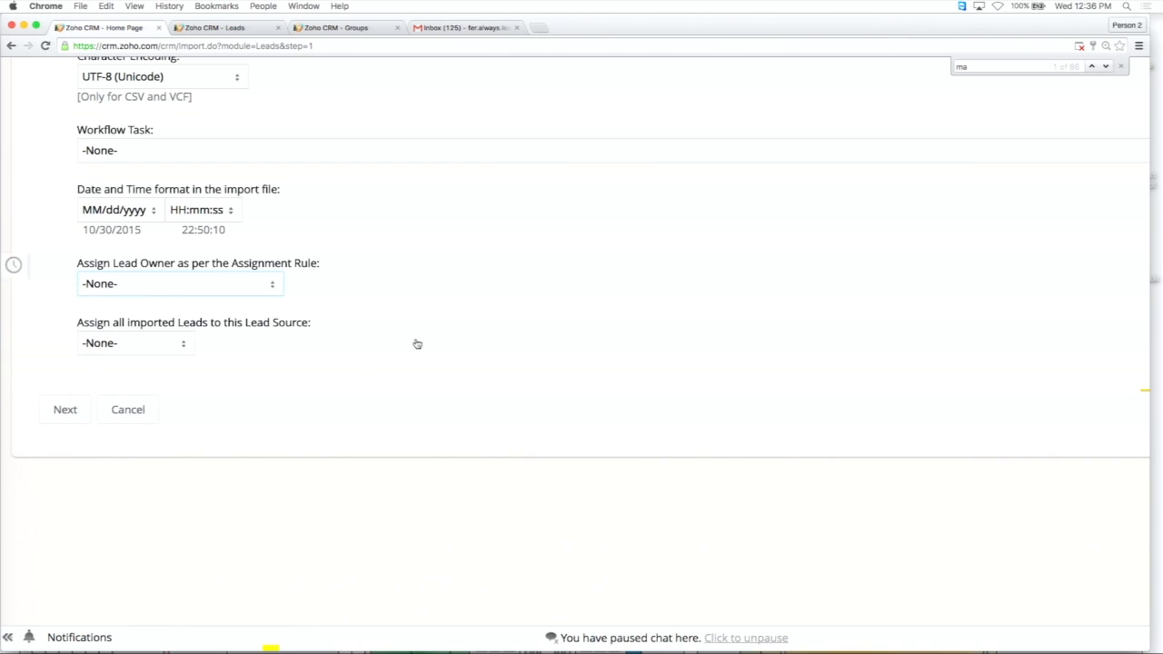
Set the lead source for all imported leads to Trade Show and try to continue the import.
click(173, 347)
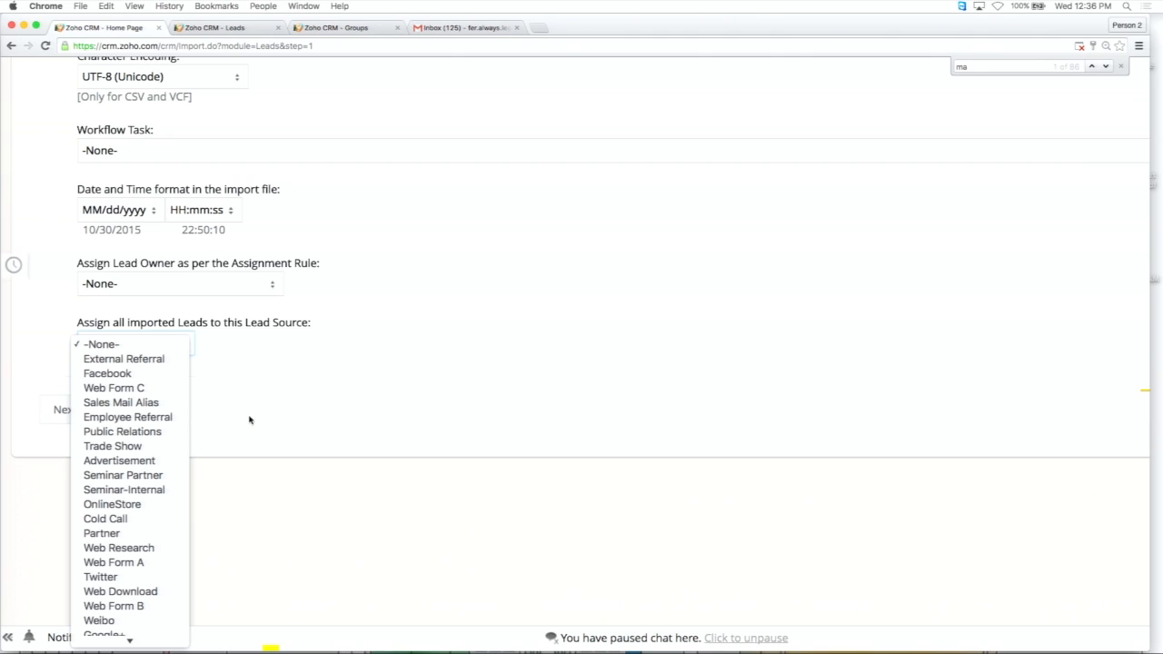
click(116, 446)
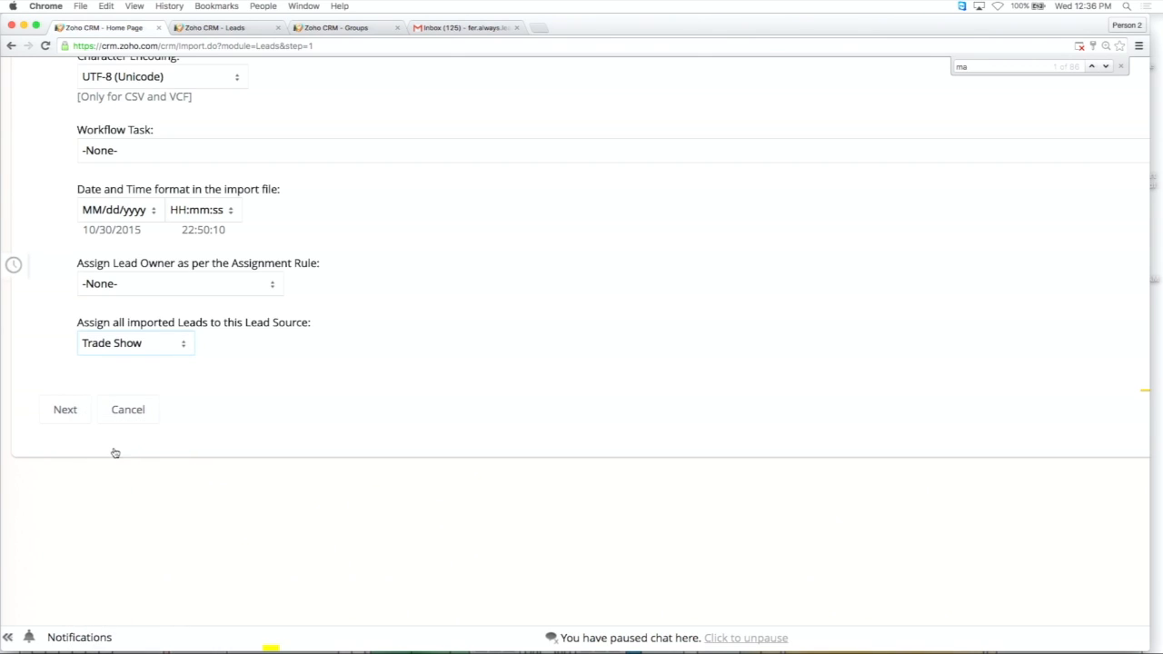
click(93, 405)
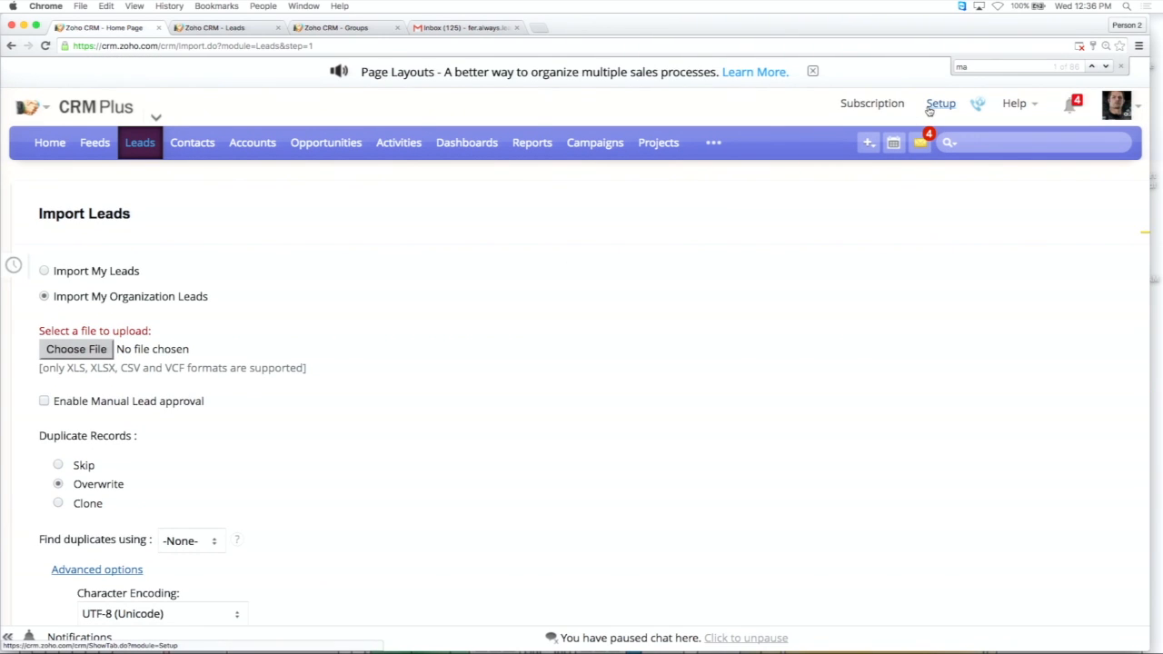
Leave the import for the Web Forms setup and open the Friday Amy's Free Ice Cream Sign Up Sheet form.
click(931, 106)
scroll(594, 352, down, 3)
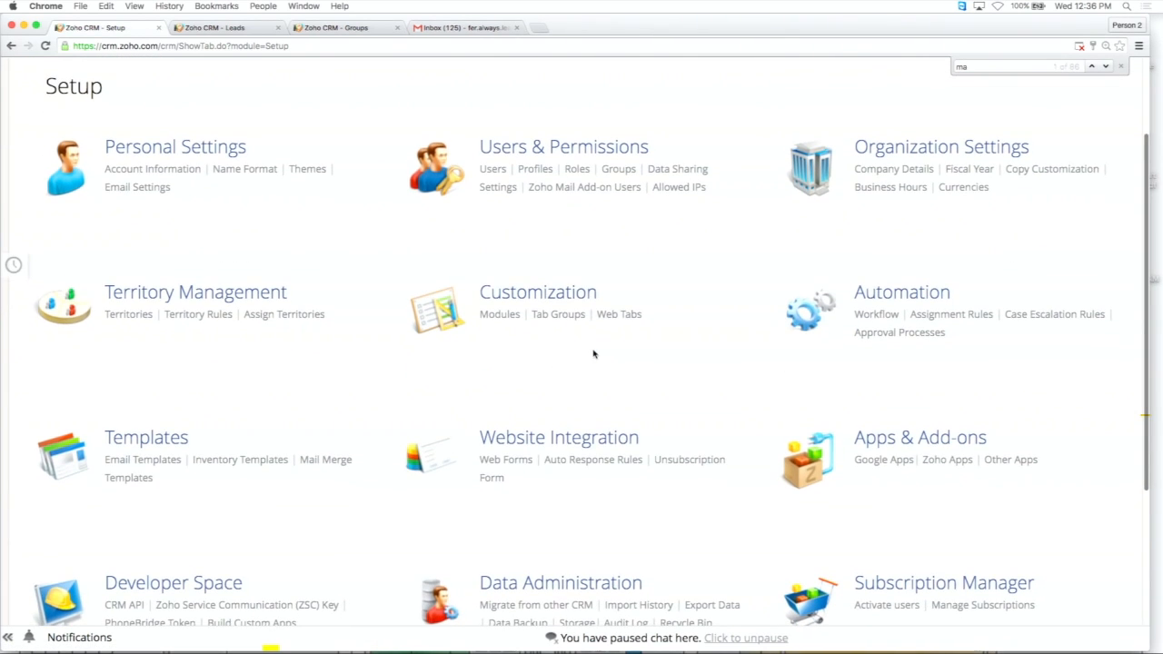
click(495, 459)
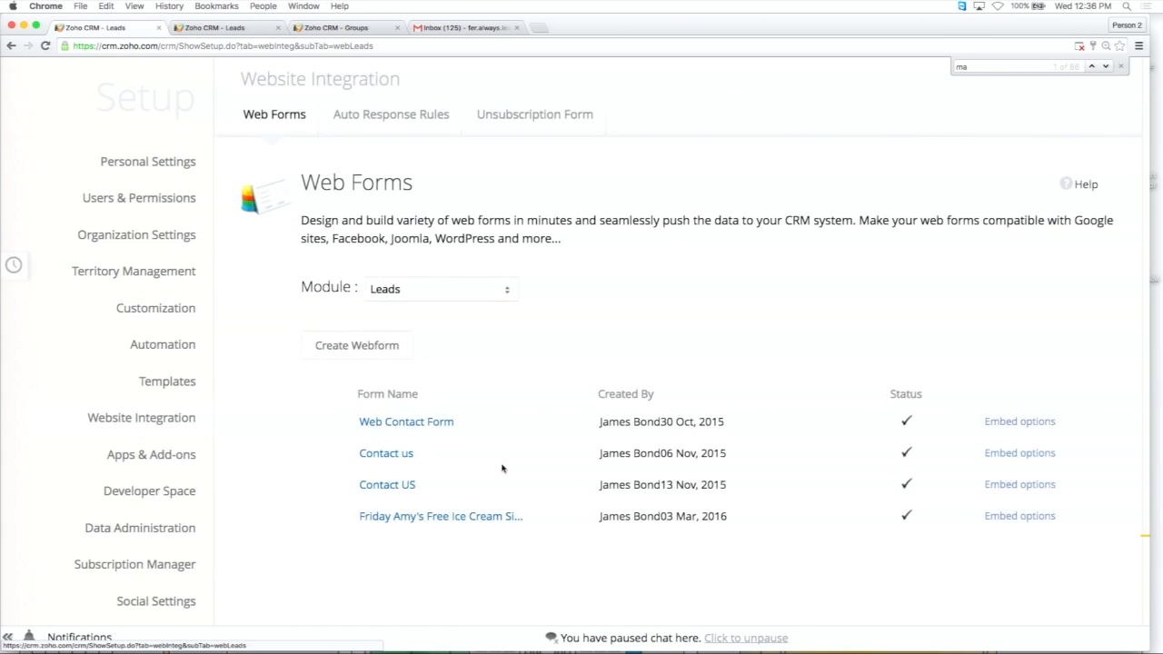
scroll(501, 468, down, 1)
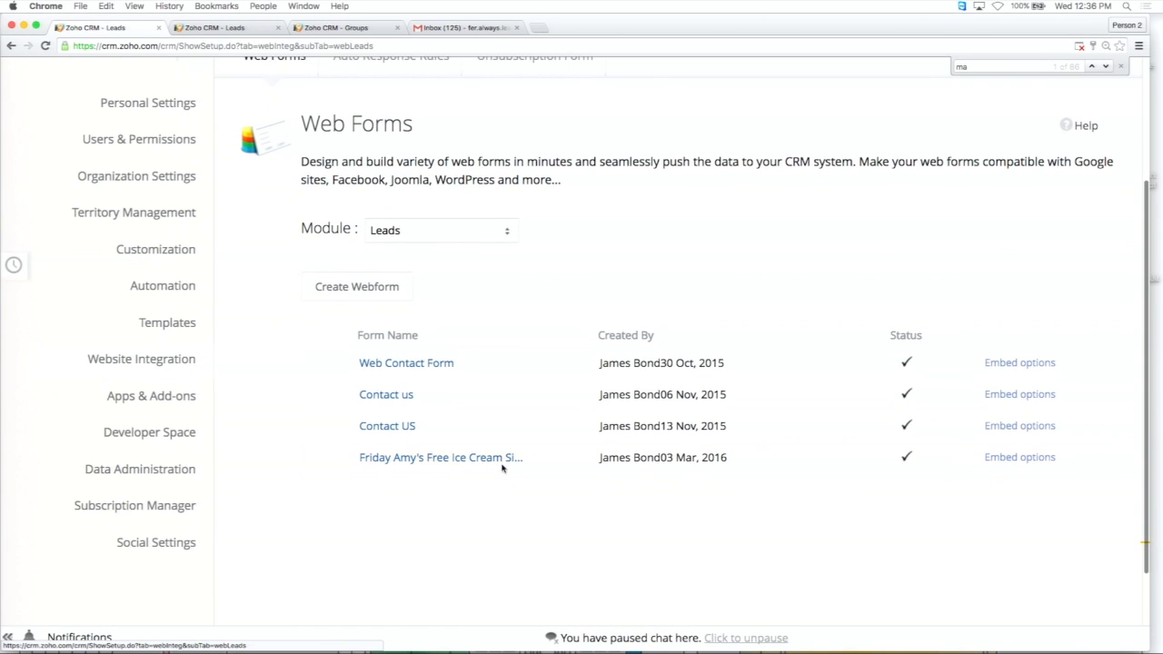
click(455, 460)
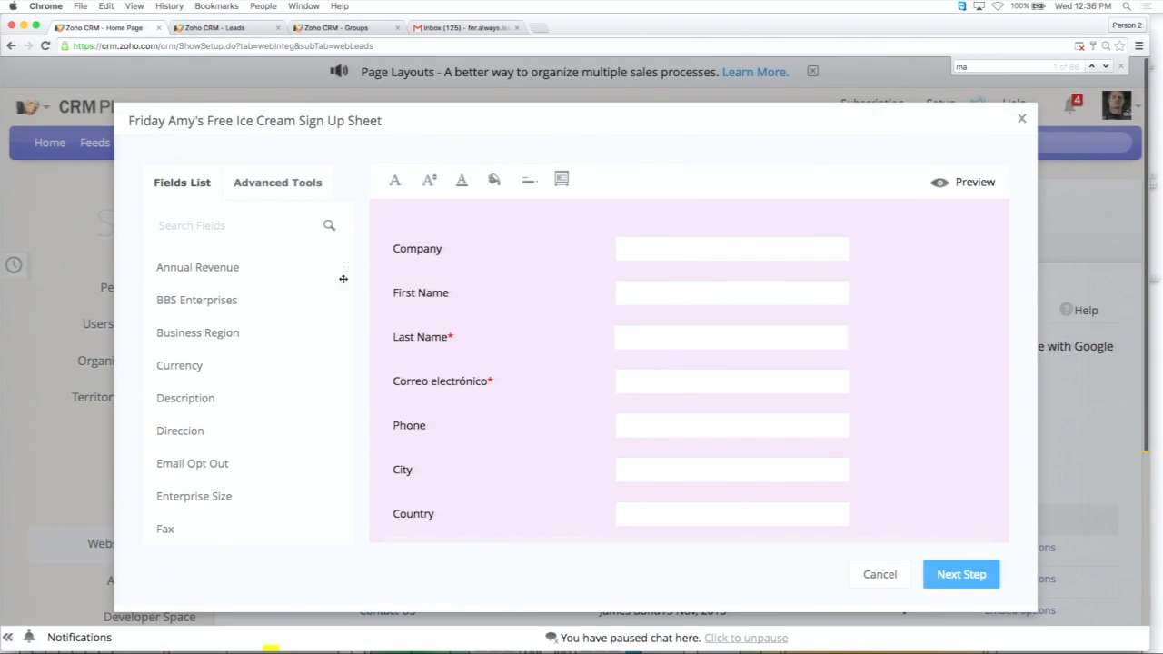
Check the hidden-field option and default value in the properties of the form's Lead Source field, and close them without changes.
scroll(574, 394, down, 4)
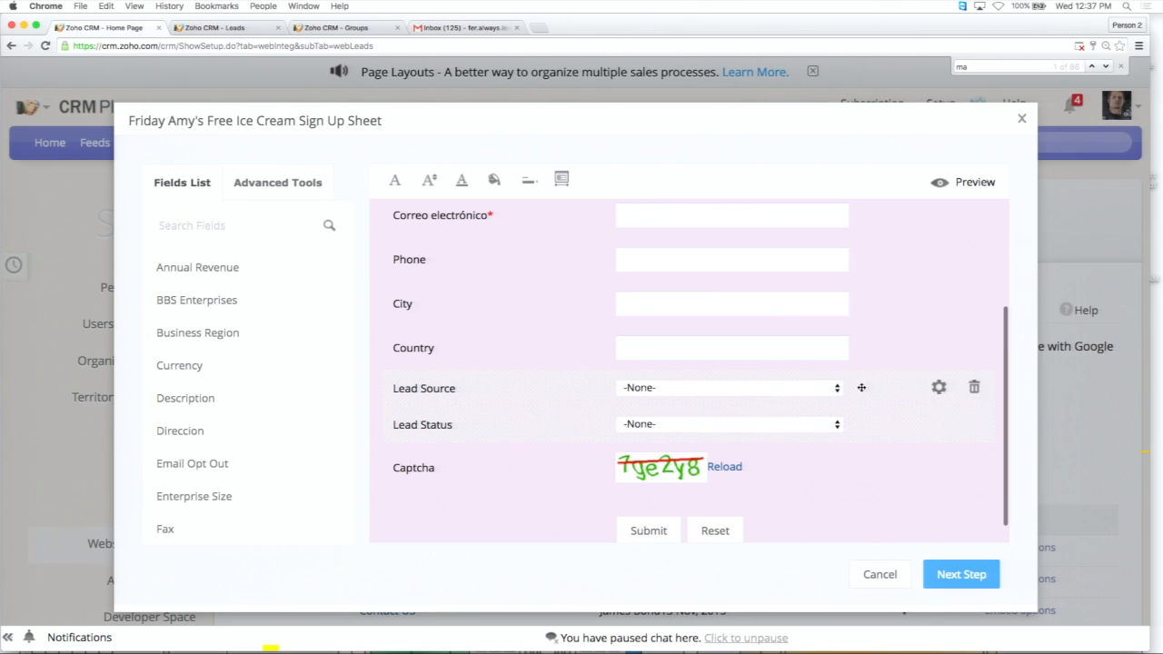
click(939, 388)
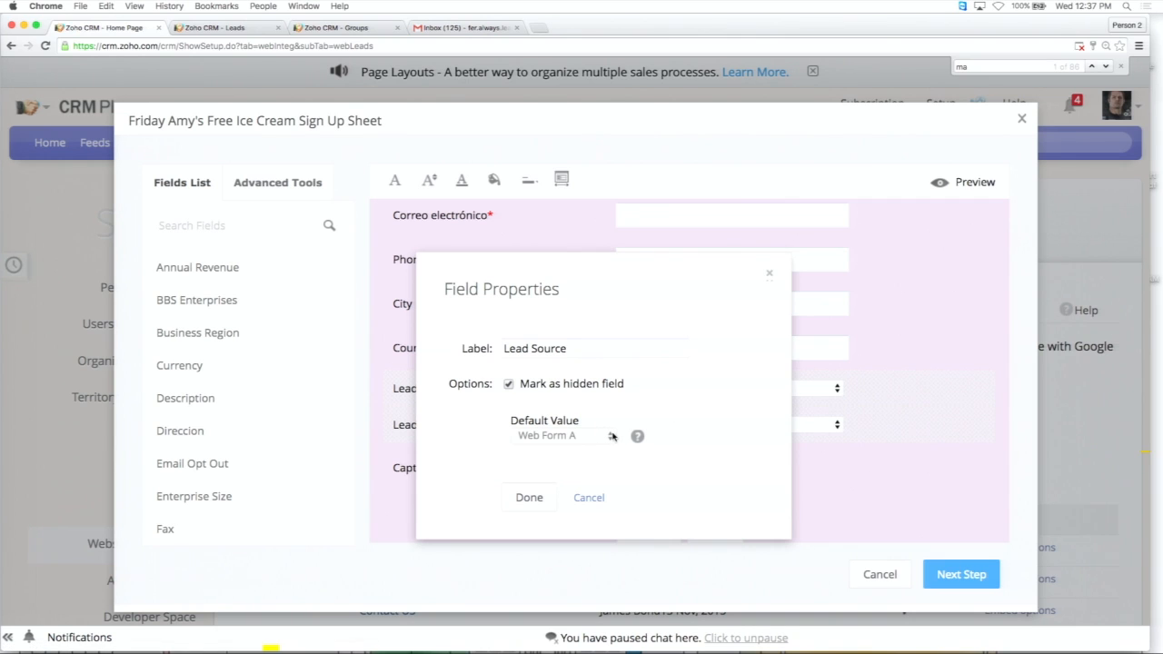
click(589, 498)
Set the form's Lead Status field to Not Contacted and continue to the form details.
click(772, 423)
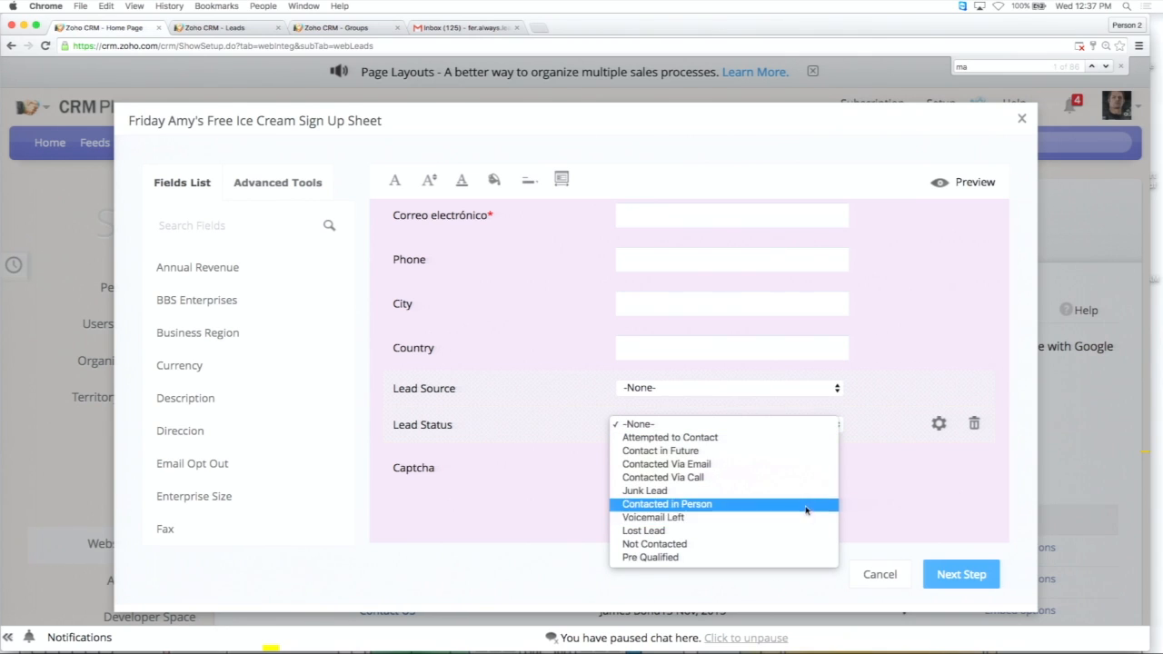
click(800, 543)
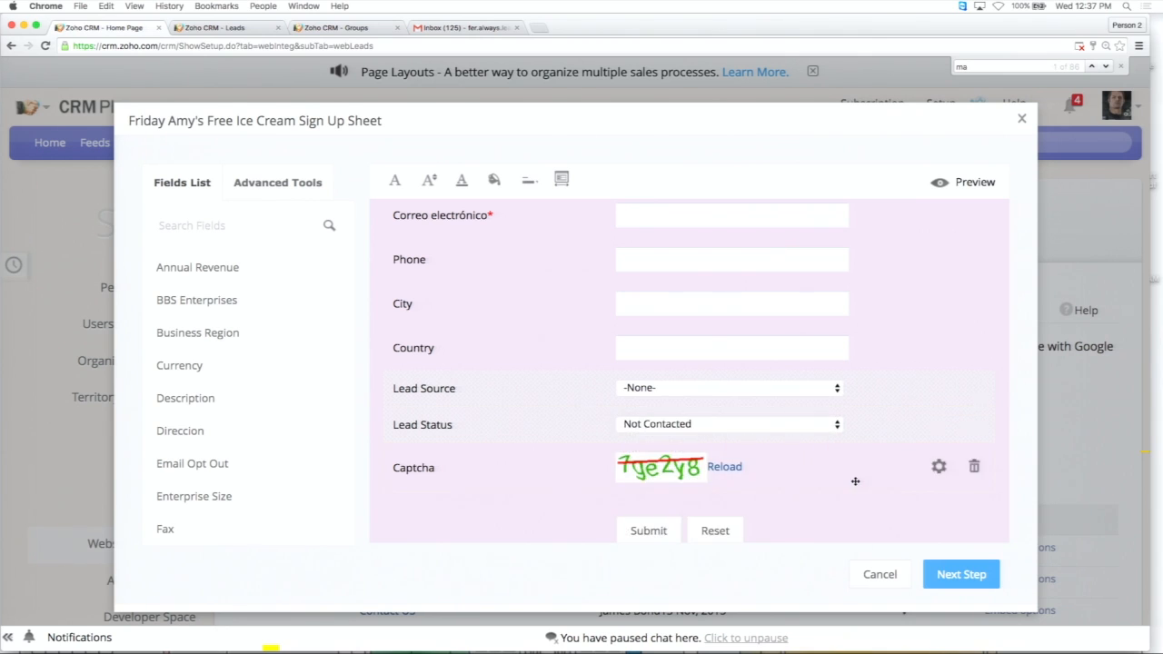
scroll(854, 482, up, 5)
scroll(855, 482, down, 5)
click(956, 582)
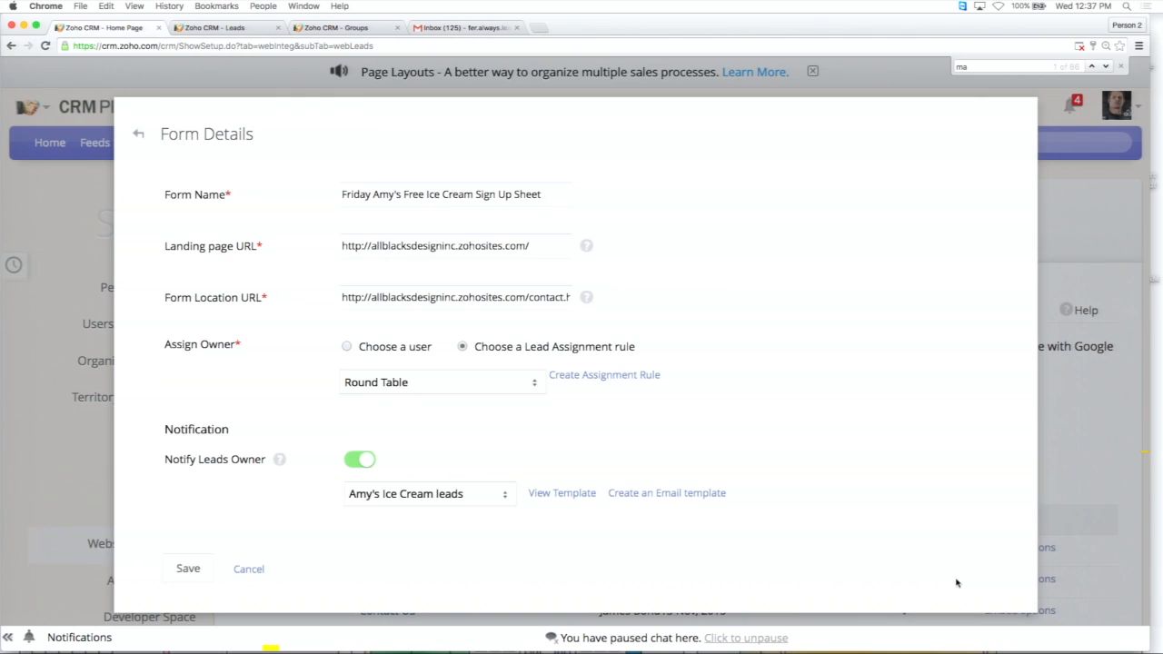
Review the form's lead assignment rule choices and its owner and visitor notification settings, and cancel the form without saving.
scroll(690, 498, down, 2)
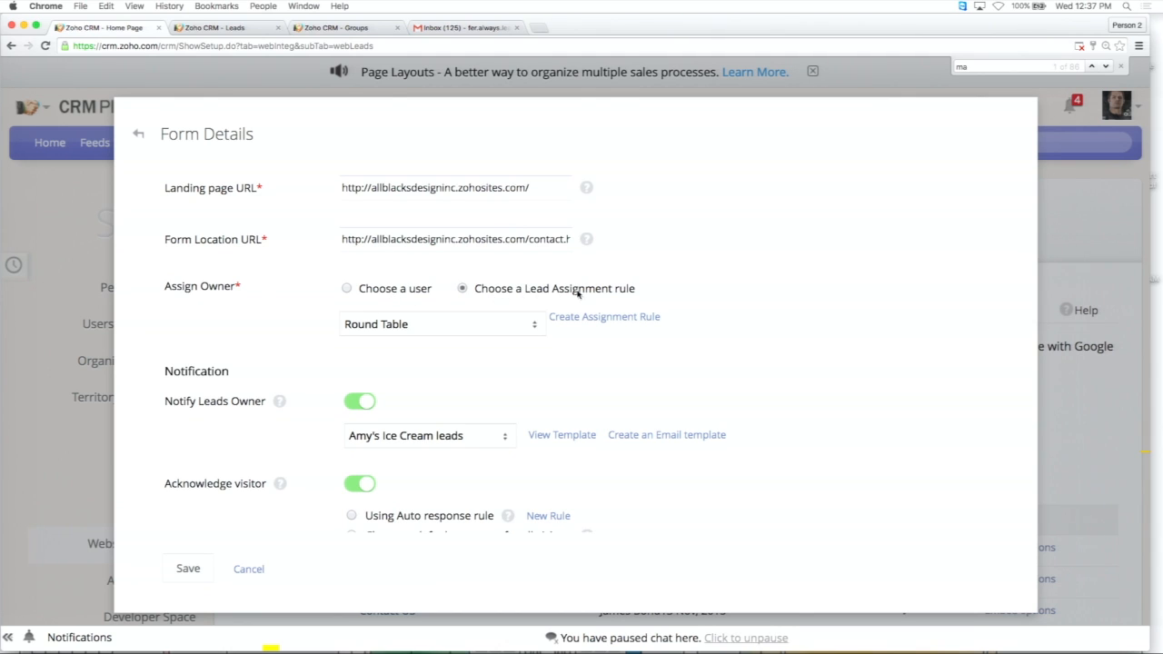
click(519, 325)
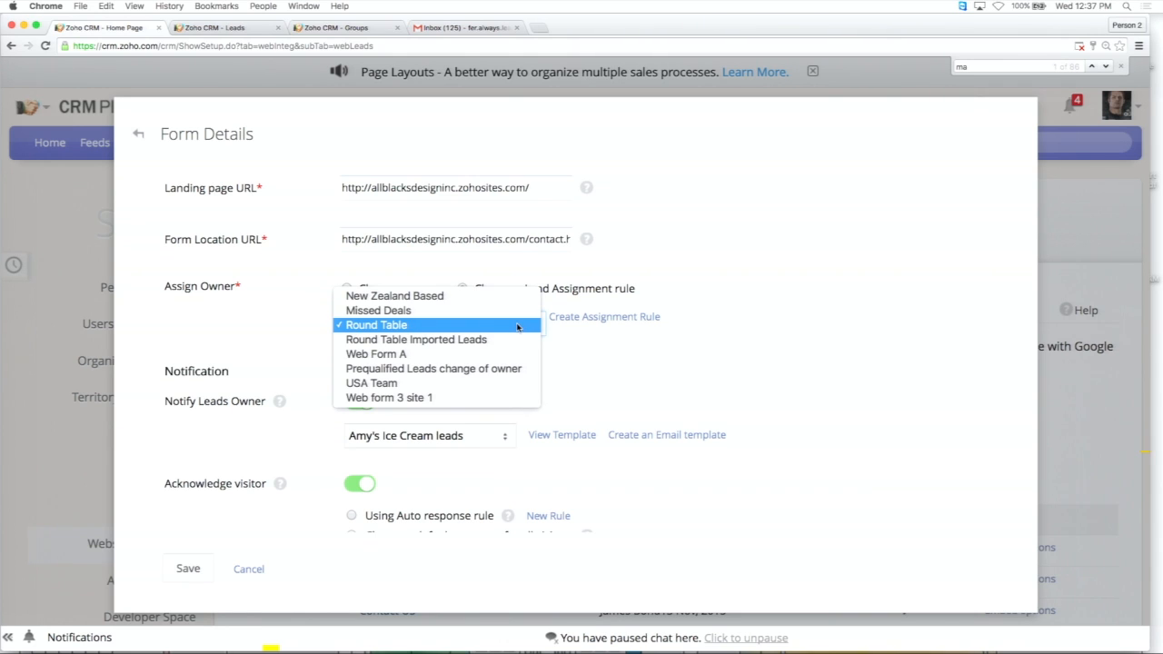
click(663, 368)
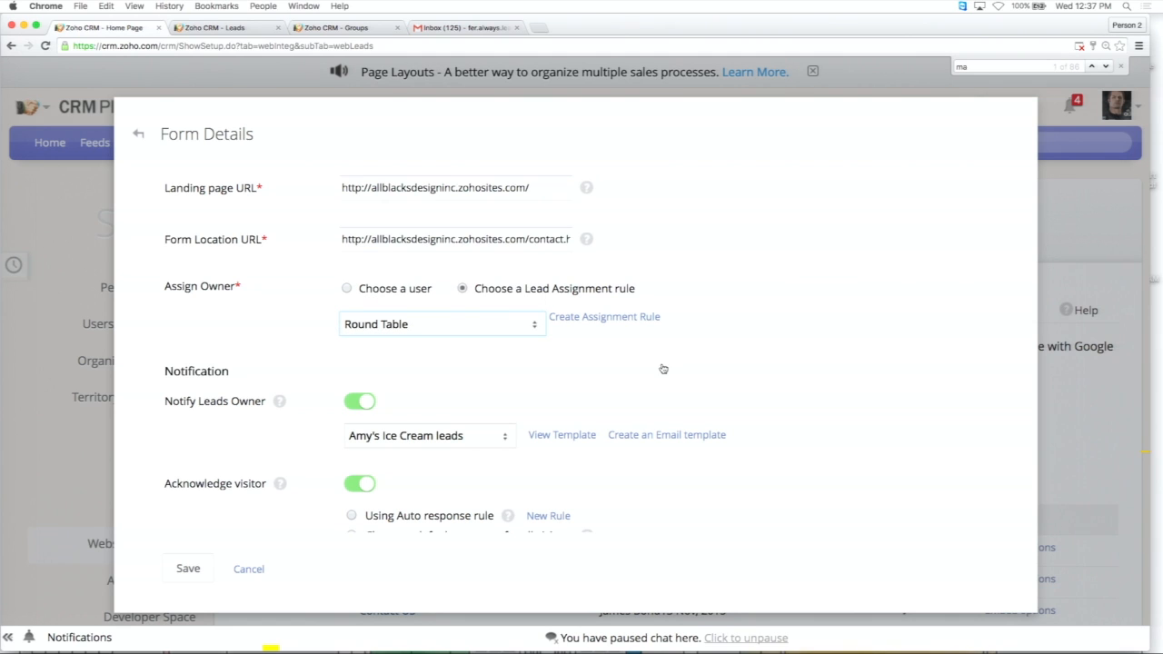
scroll(664, 369, down, 5)
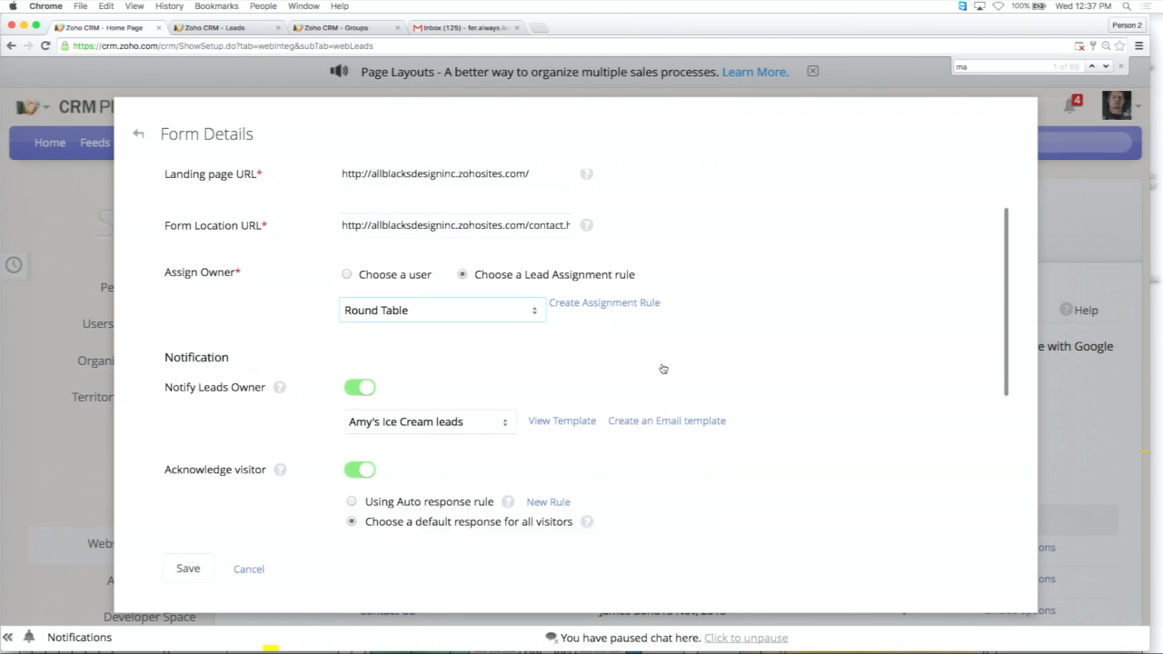
scroll(663, 368, up, 8)
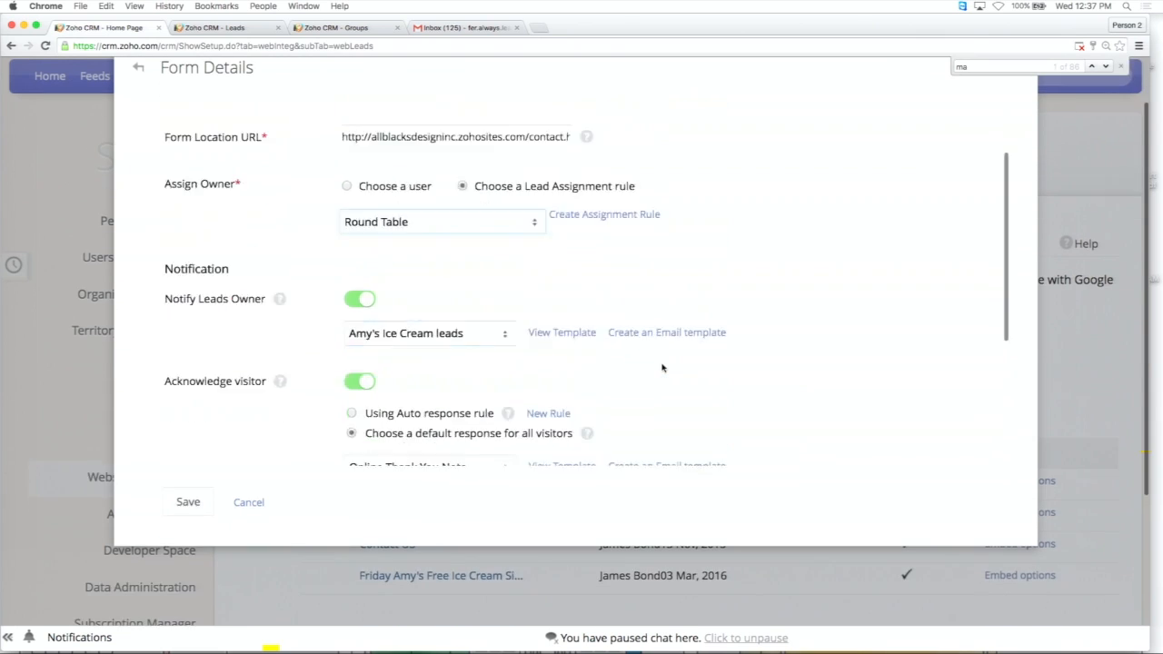
click(248, 569)
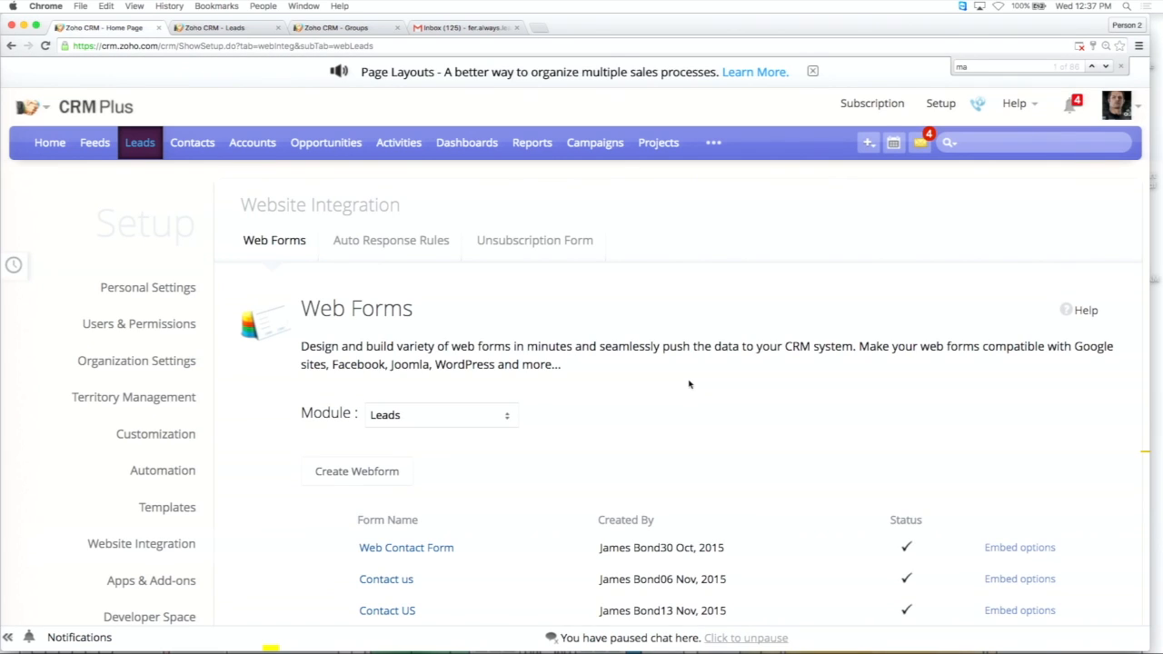
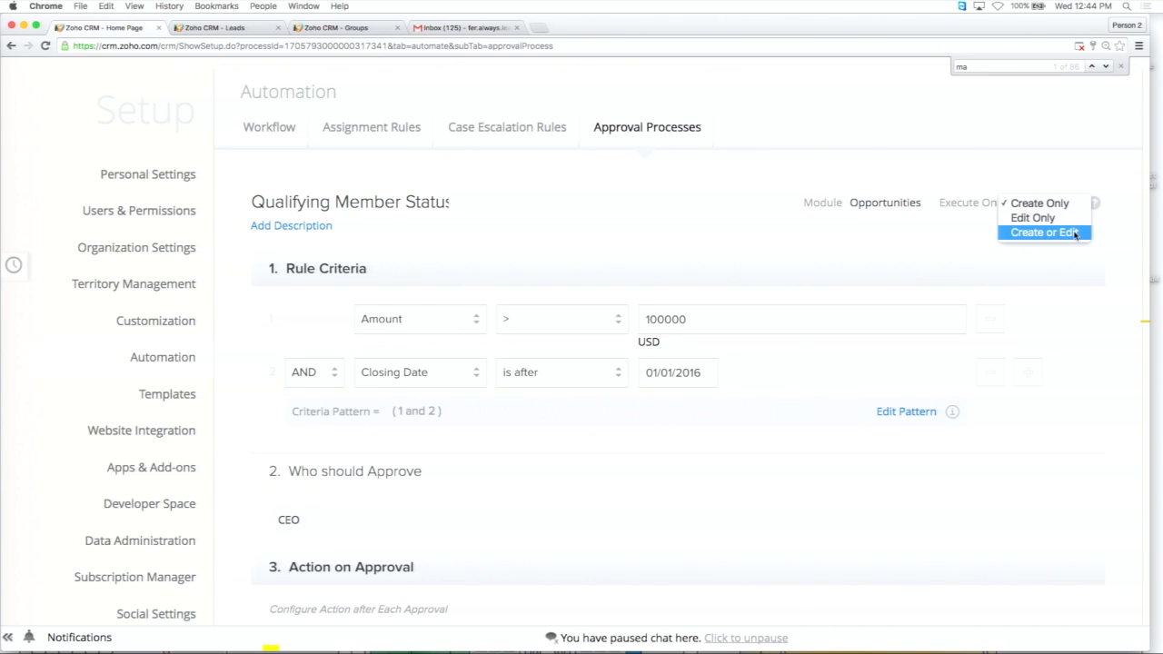
Close the execution trigger choices without a change and review the Qualifying Member Status rule's criteria and approval actions.
click(976, 248)
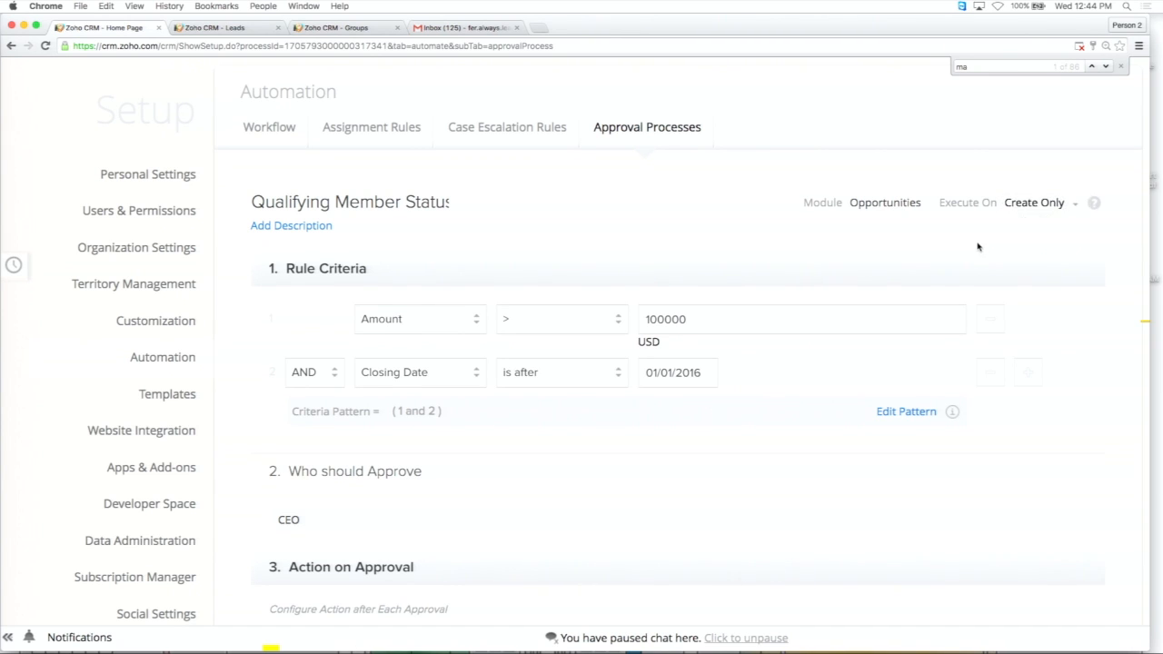
scroll(977, 247, down, 3)
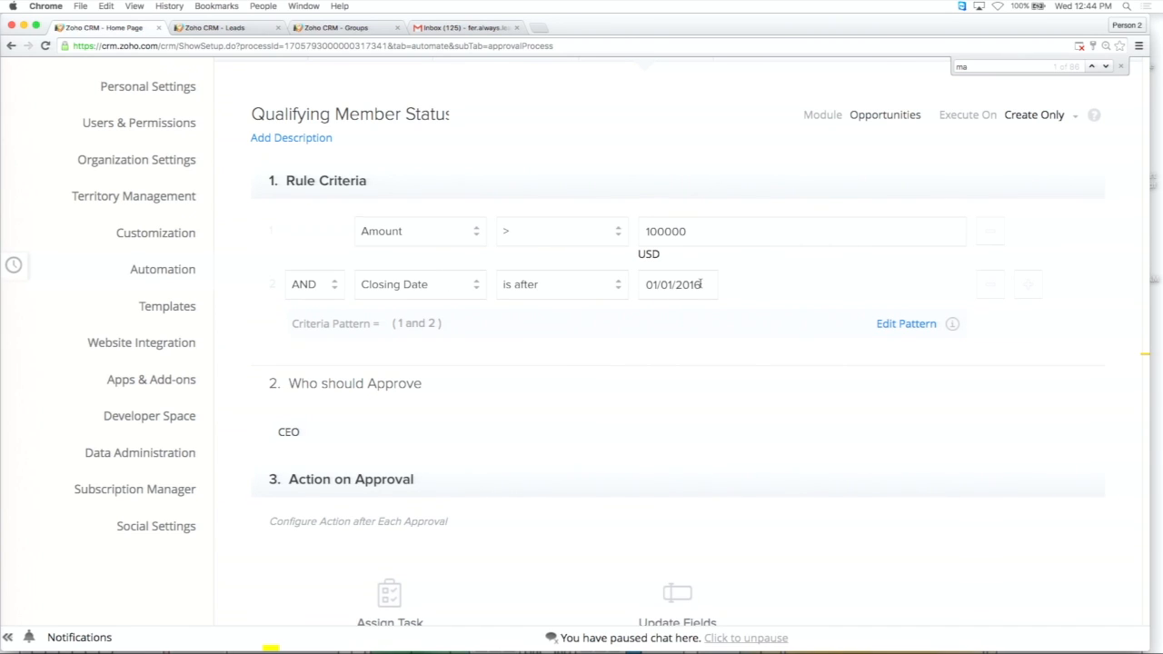
scroll(701, 284, down, 1)
scroll(701, 285, up, 1)
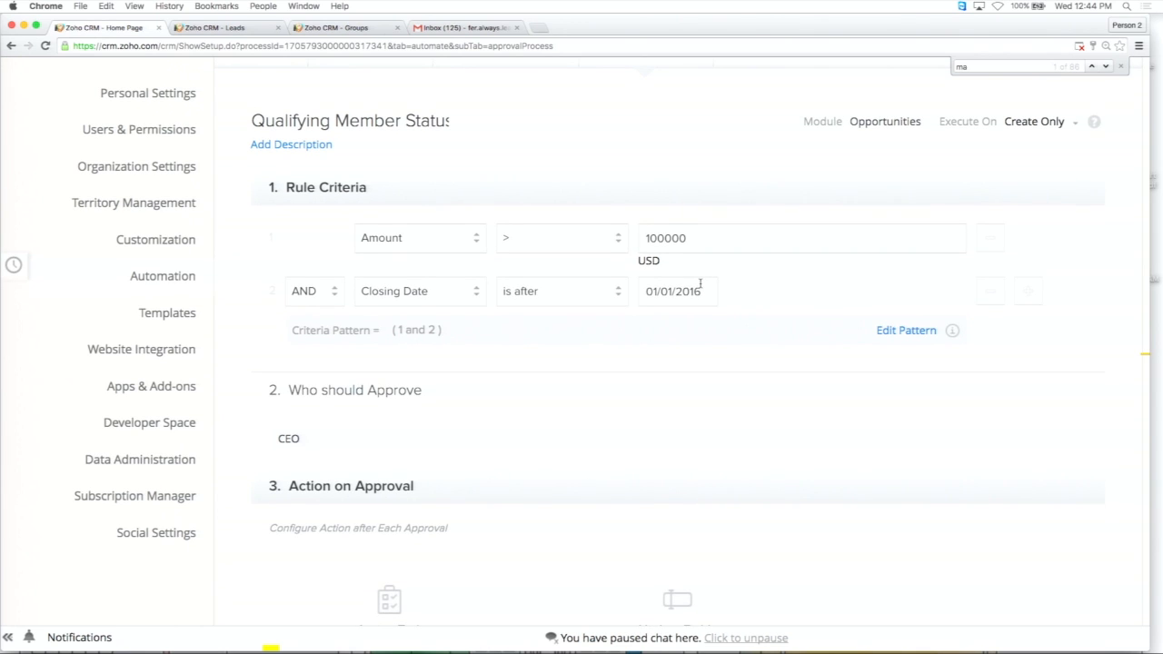
scroll(701, 285, down, 2)
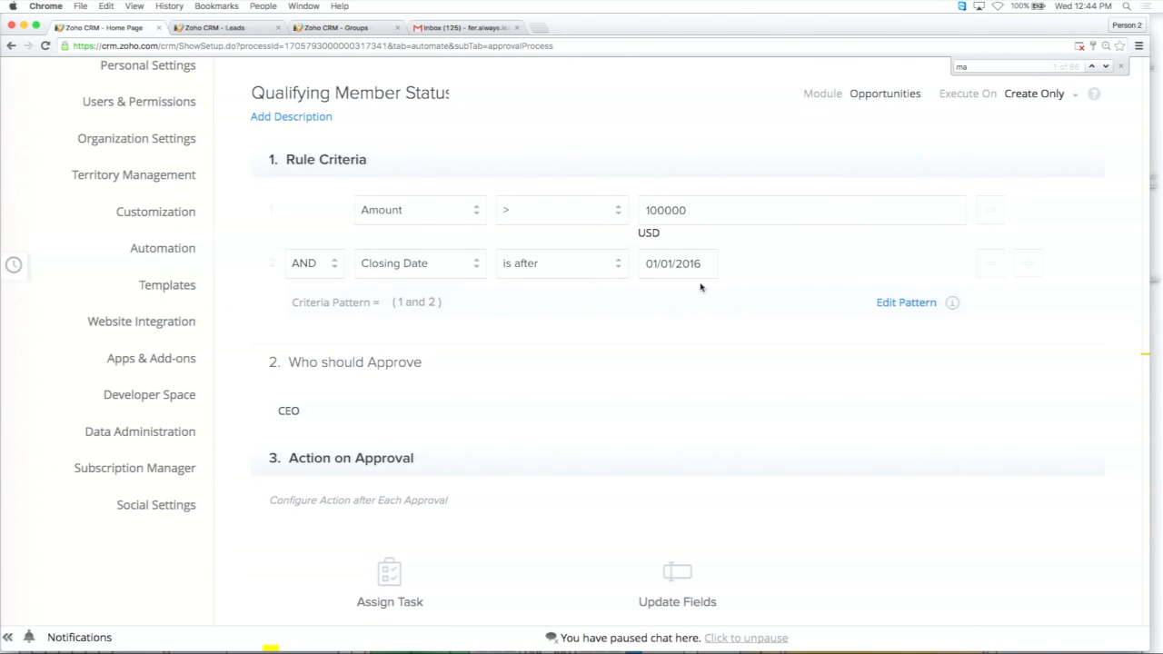
scroll(701, 287, down, 5)
scroll(501, 294, down, 2)
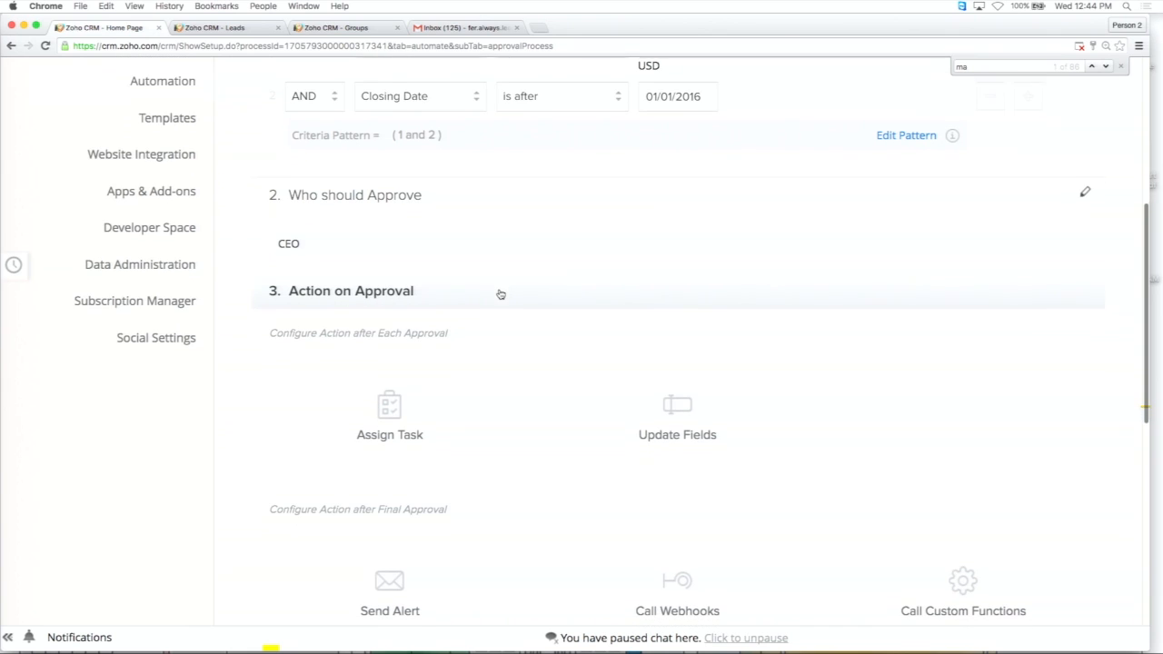
Open the rule's approver settings and add a second approver of type Users, choosing the first listed user.
click(384, 251)
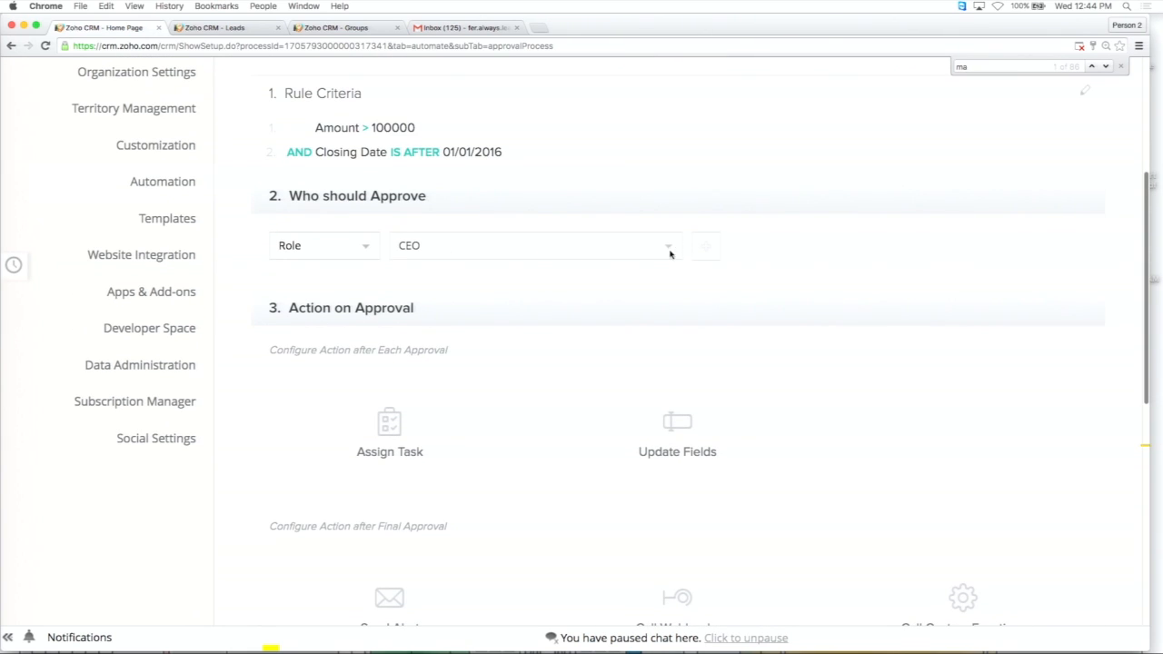
click(705, 248)
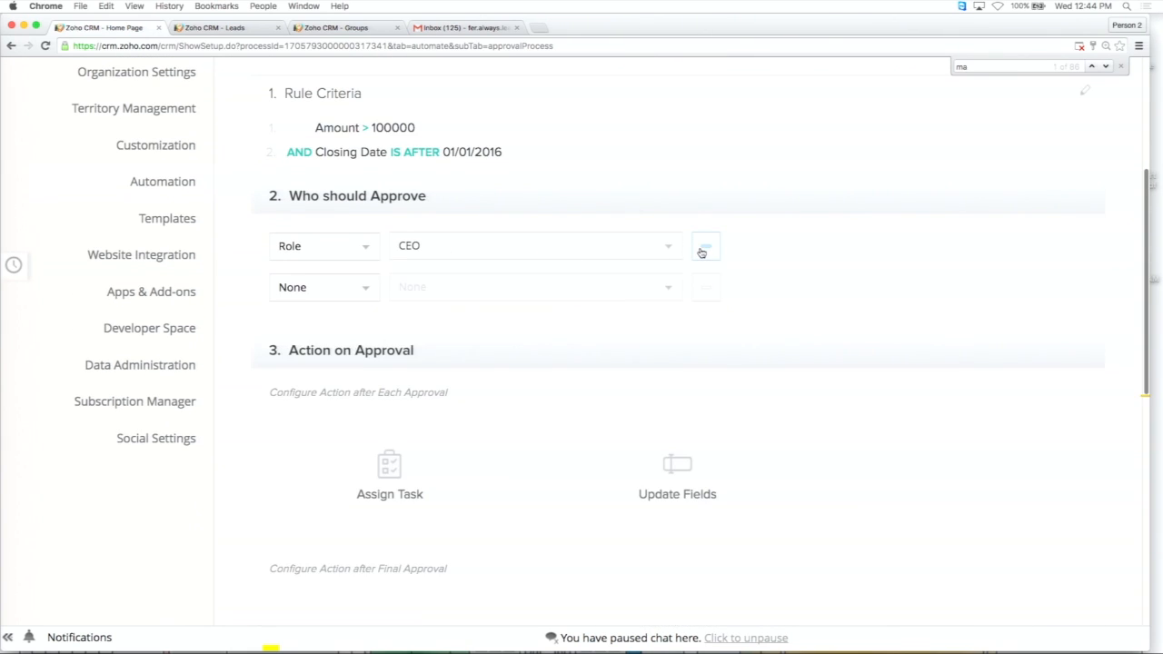
click(361, 288)
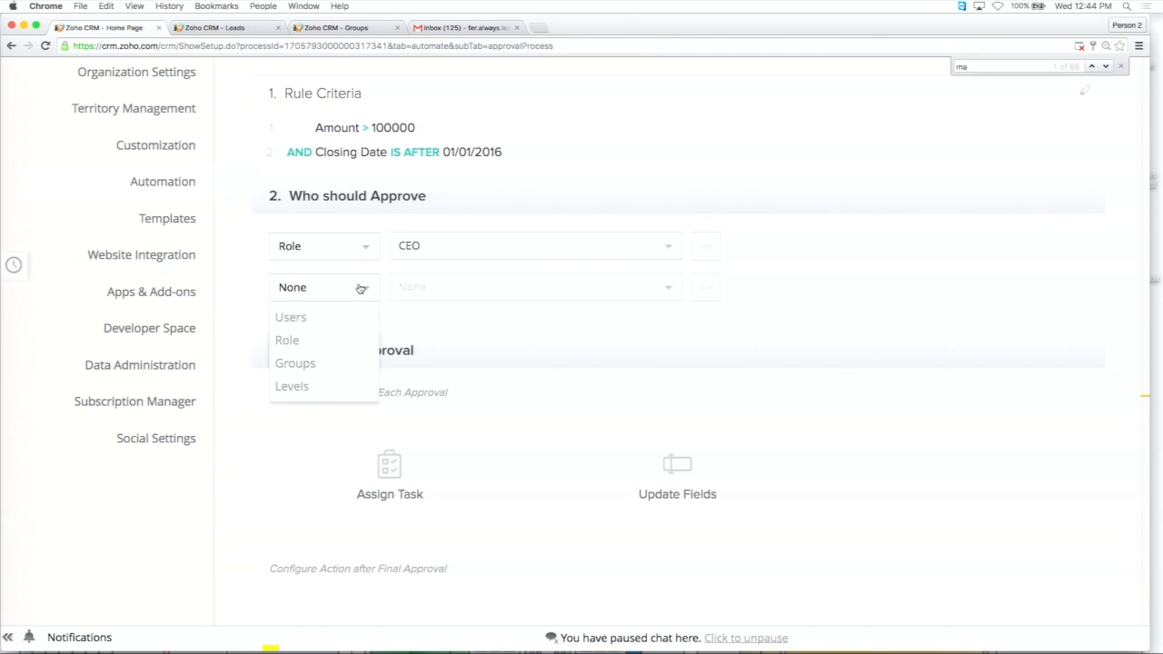
click(327, 320)
click(484, 289)
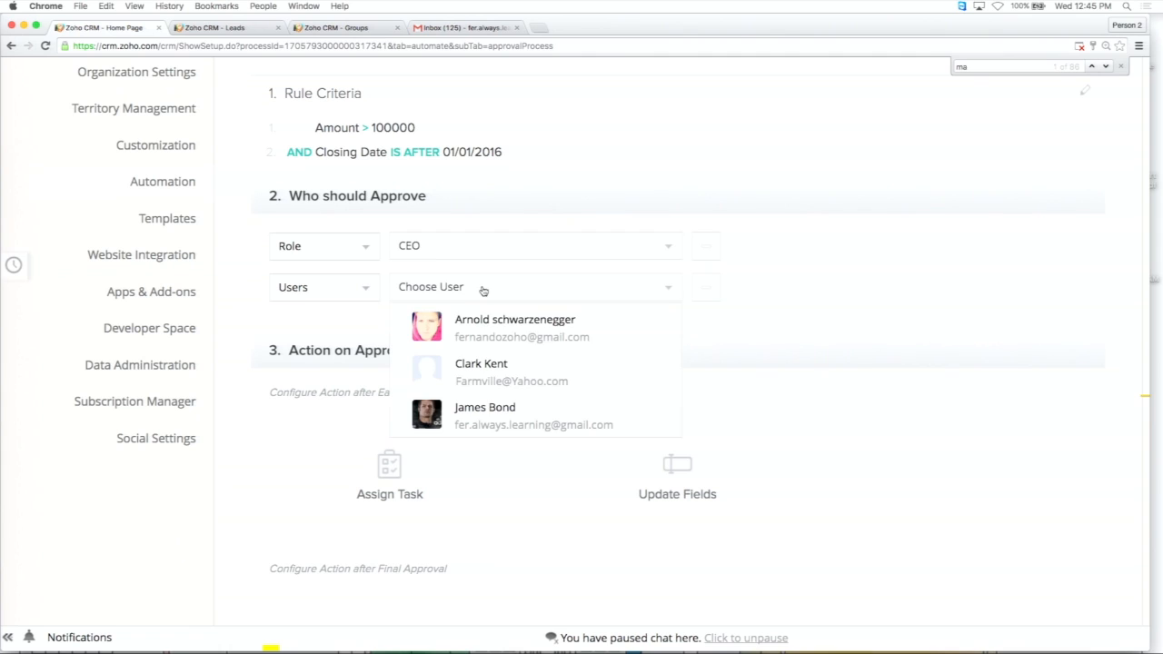
click(504, 328)
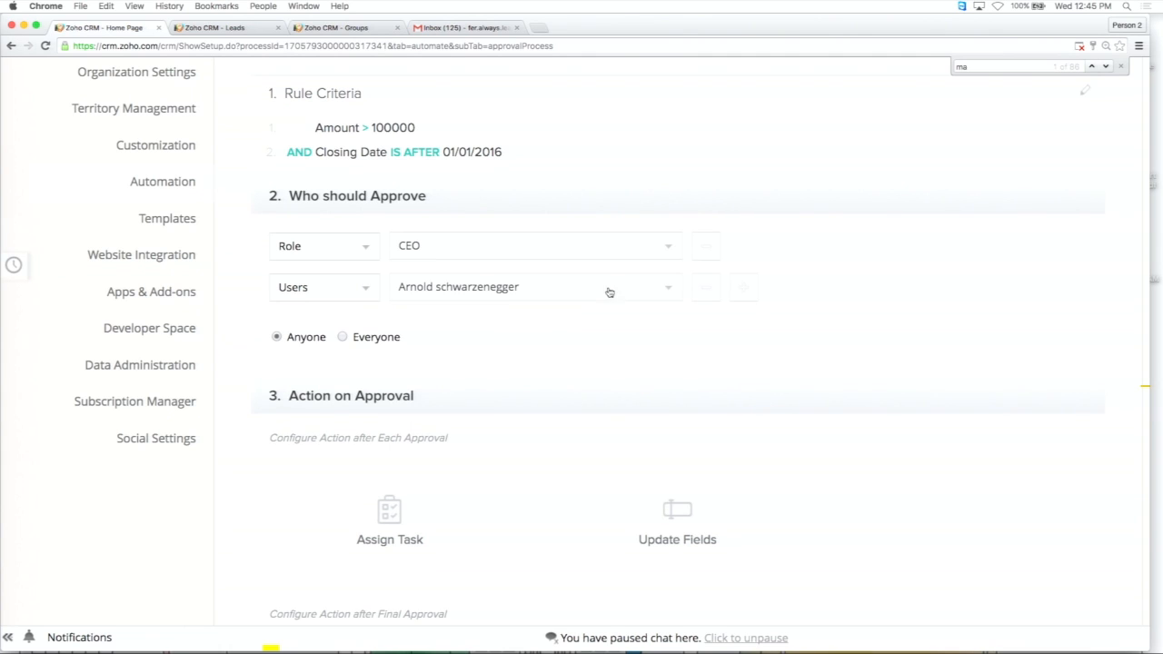
Add a third approver of type Users, choosing the last listed user.
click(742, 289)
click(353, 339)
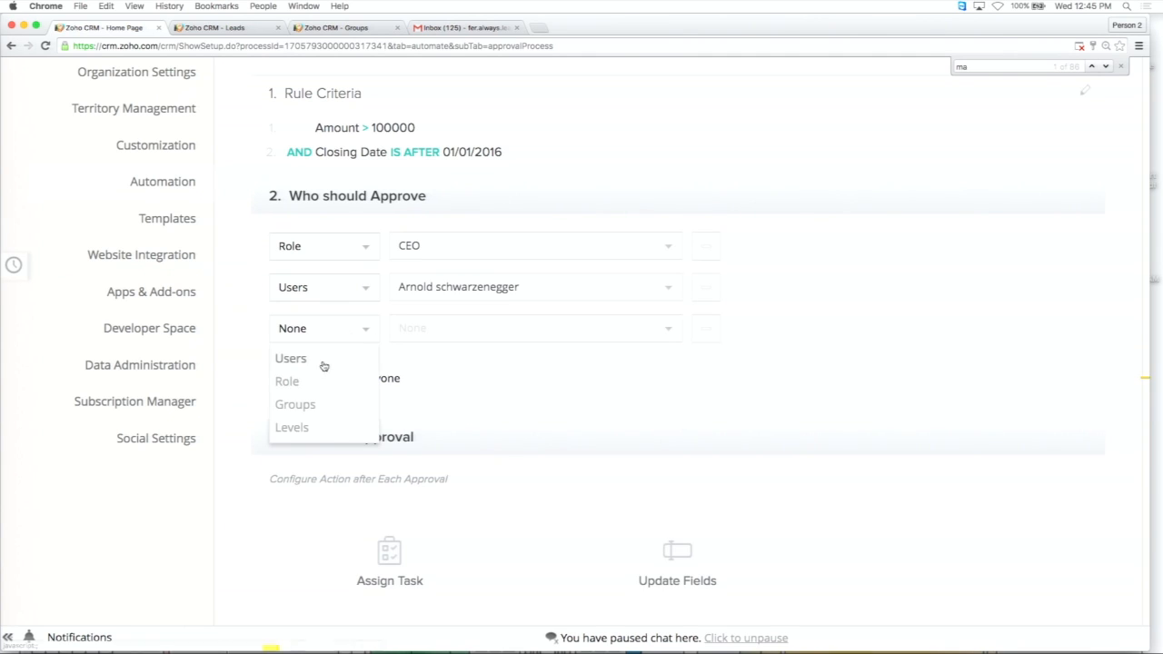
click(329, 360)
click(530, 328)
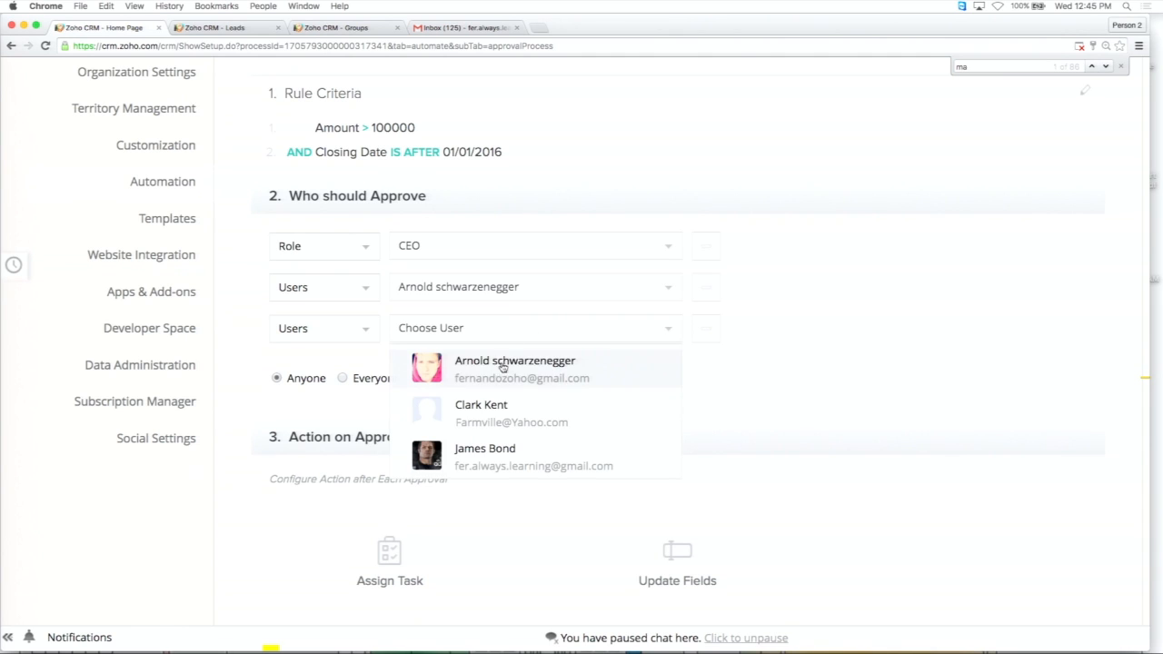
click(517, 450)
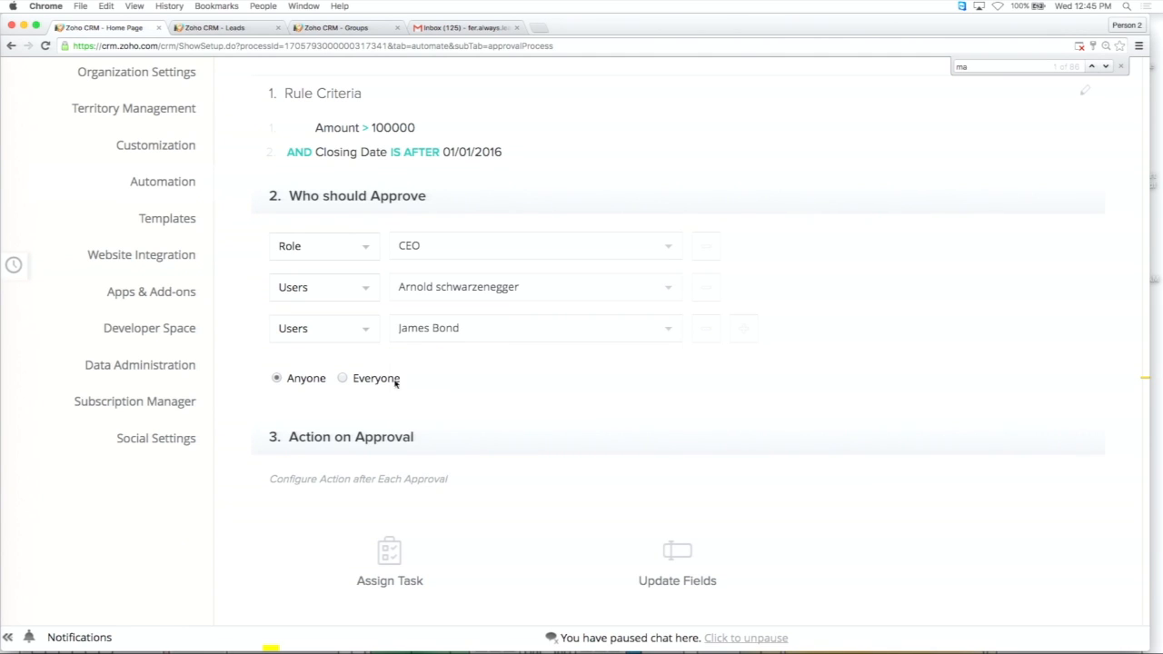
Require approval from Everyone and check the Sequential and Parallel approval order options.
scroll(384, 379, down, 2)
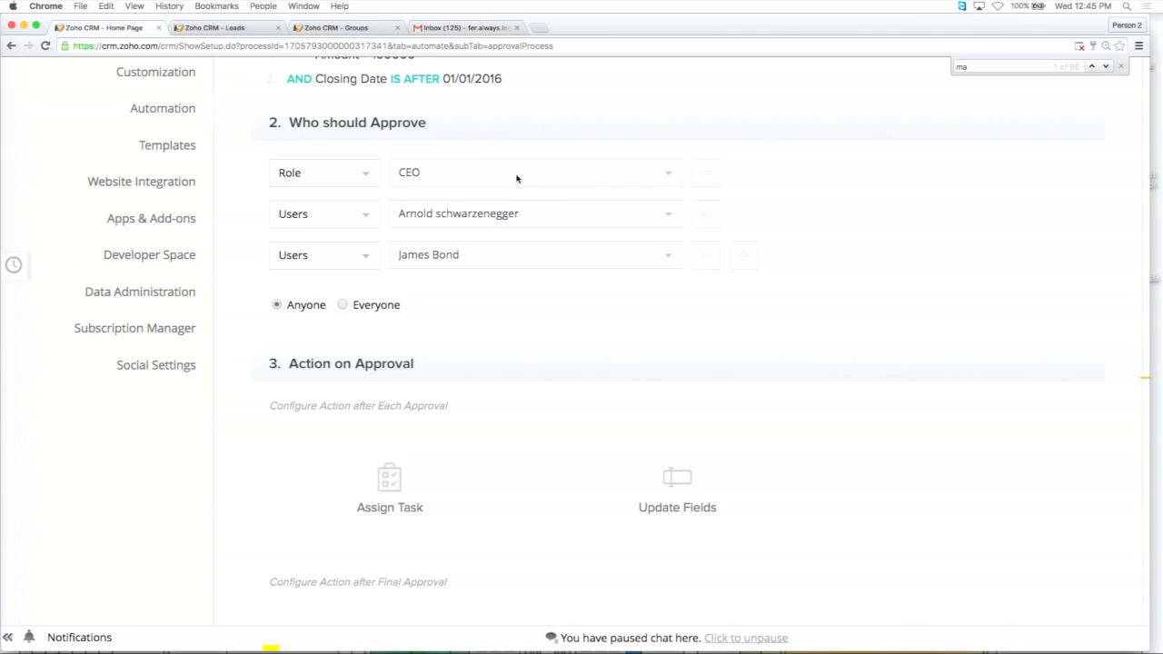
click(344, 306)
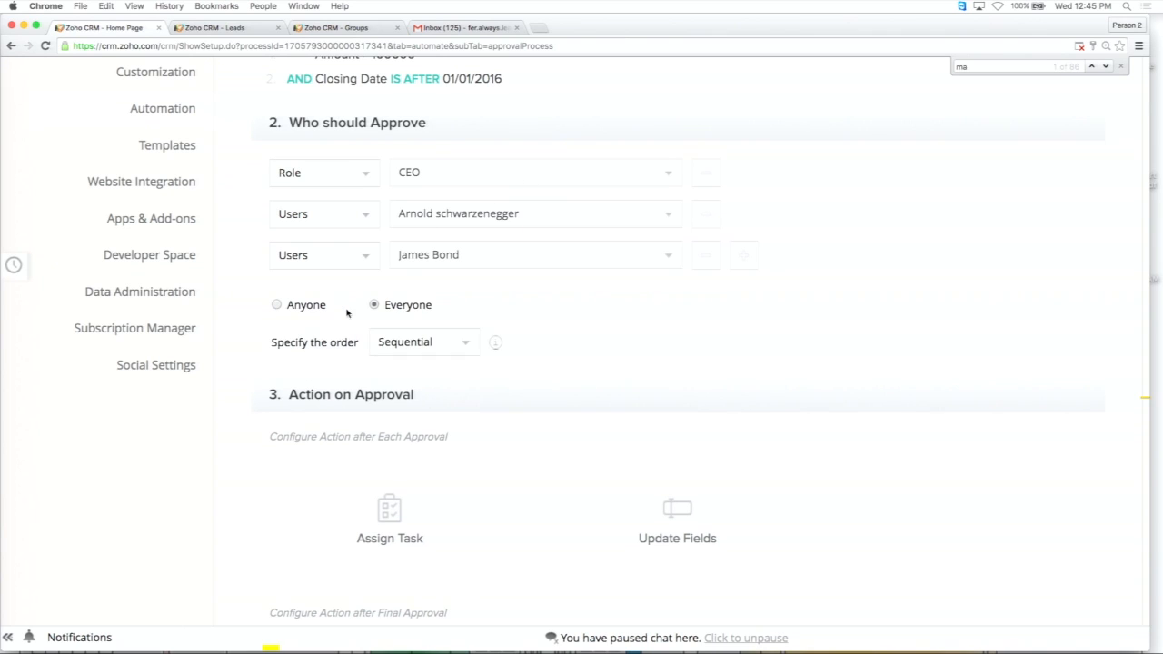
click(459, 352)
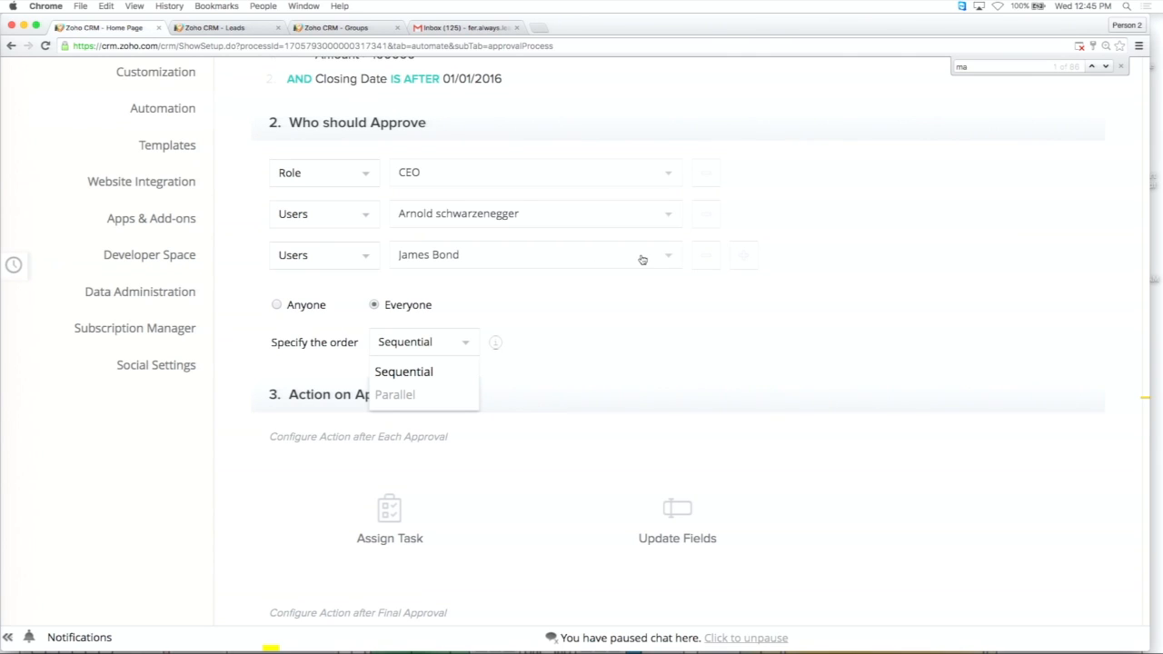
Leave the approval rule for the Opportunities list, check the locked records, and open the Test opportunity.
scroll(643, 260, up, 10)
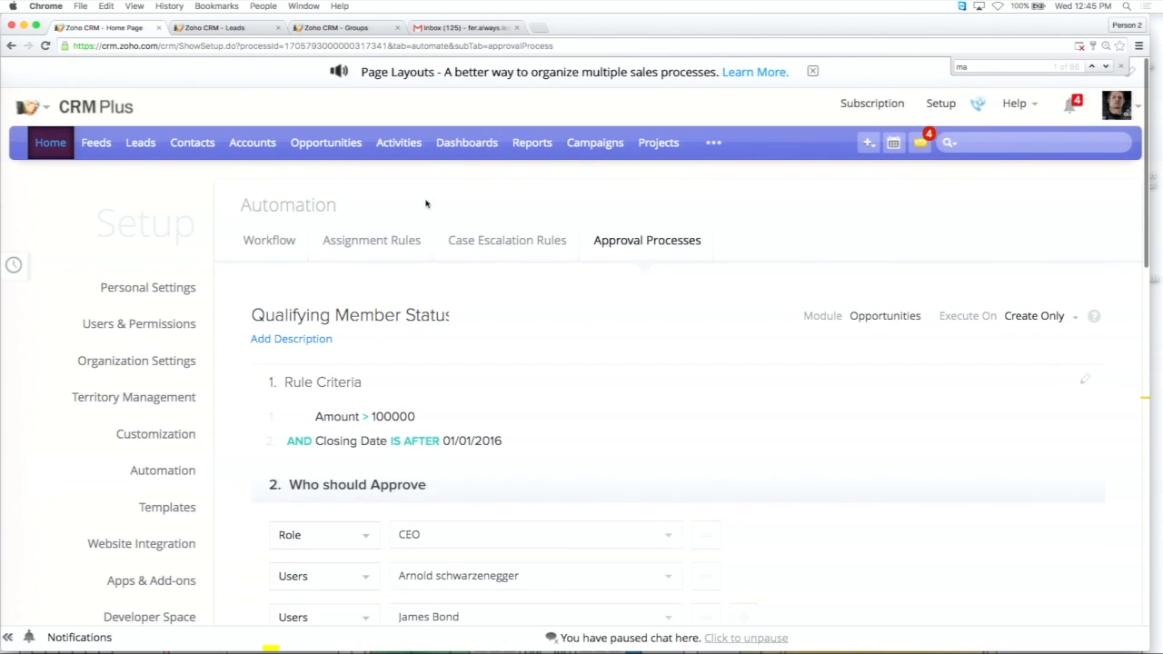
click(324, 145)
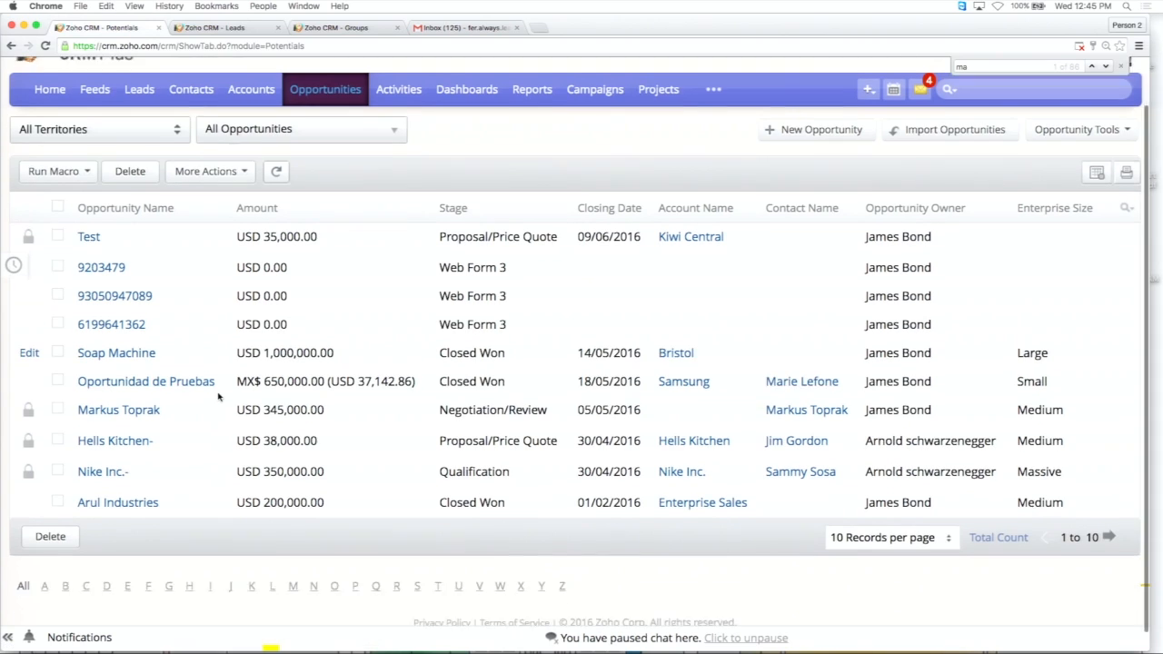
scroll(54, 400, down, 2)
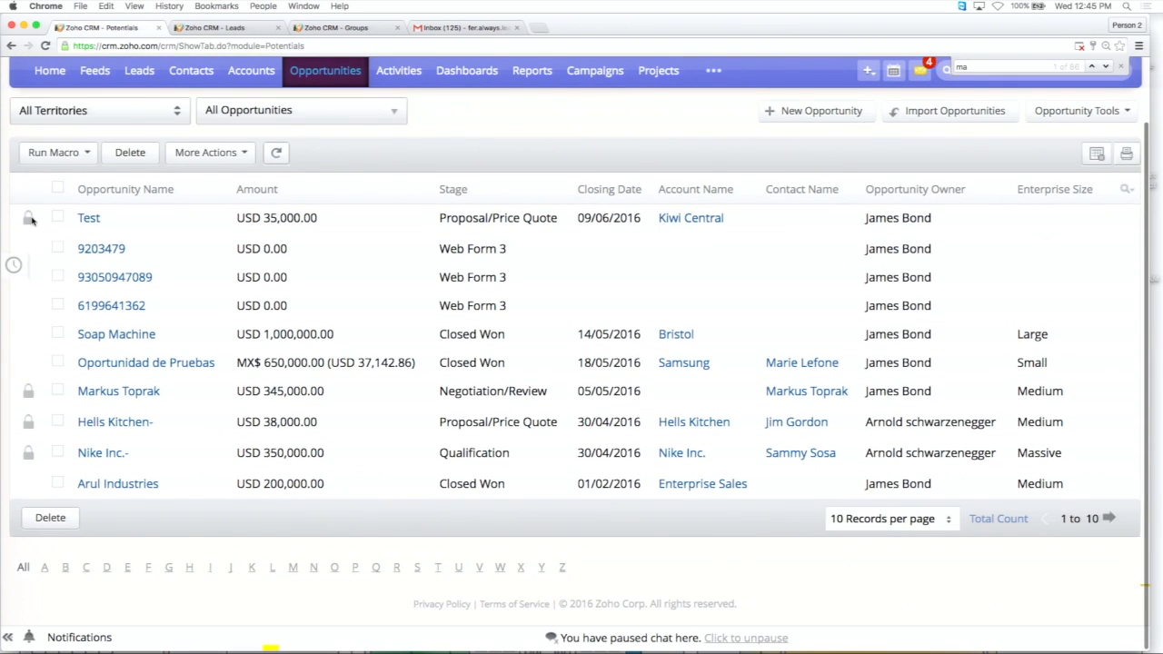
scroll(92, 291, down, 1)
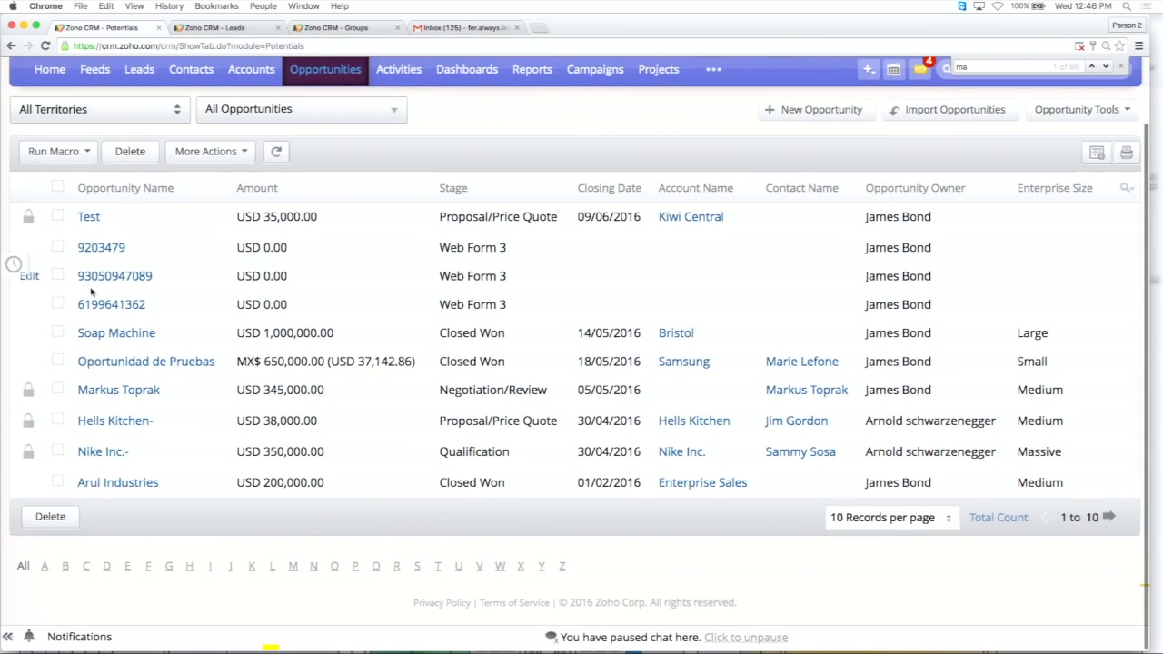
click(92, 222)
Review the Test opportunity's details and approval status, and open the response to its approval request.
scroll(322, 370, down, 3)
scroll(322, 370, up, 3)
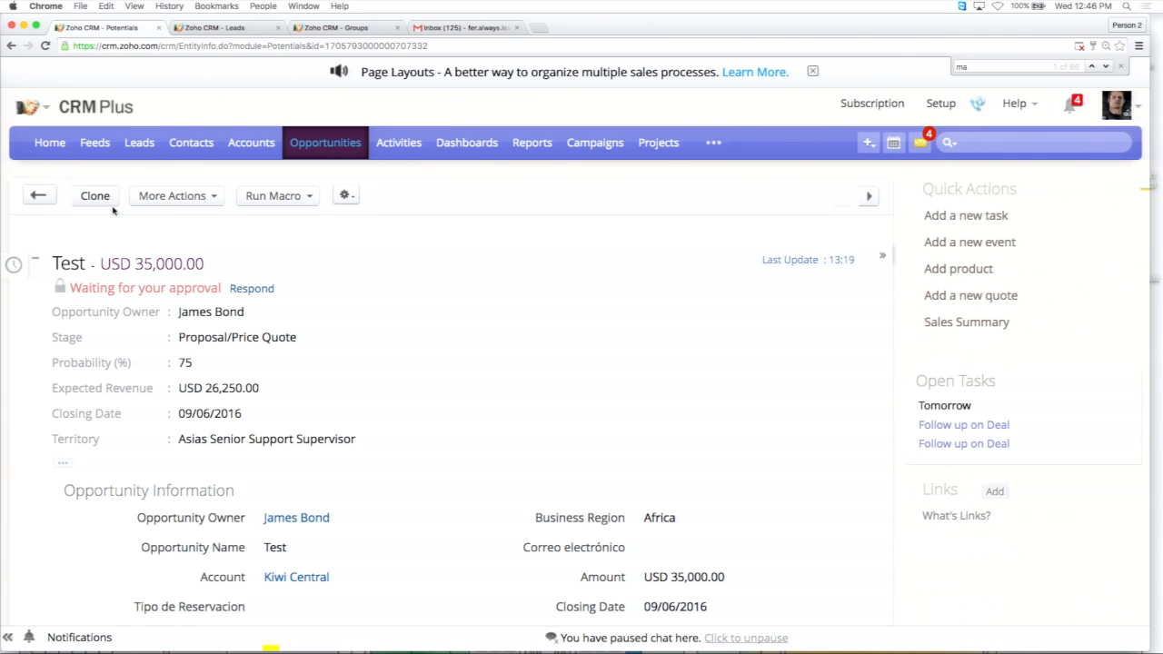
scroll(231, 298, down, 3)
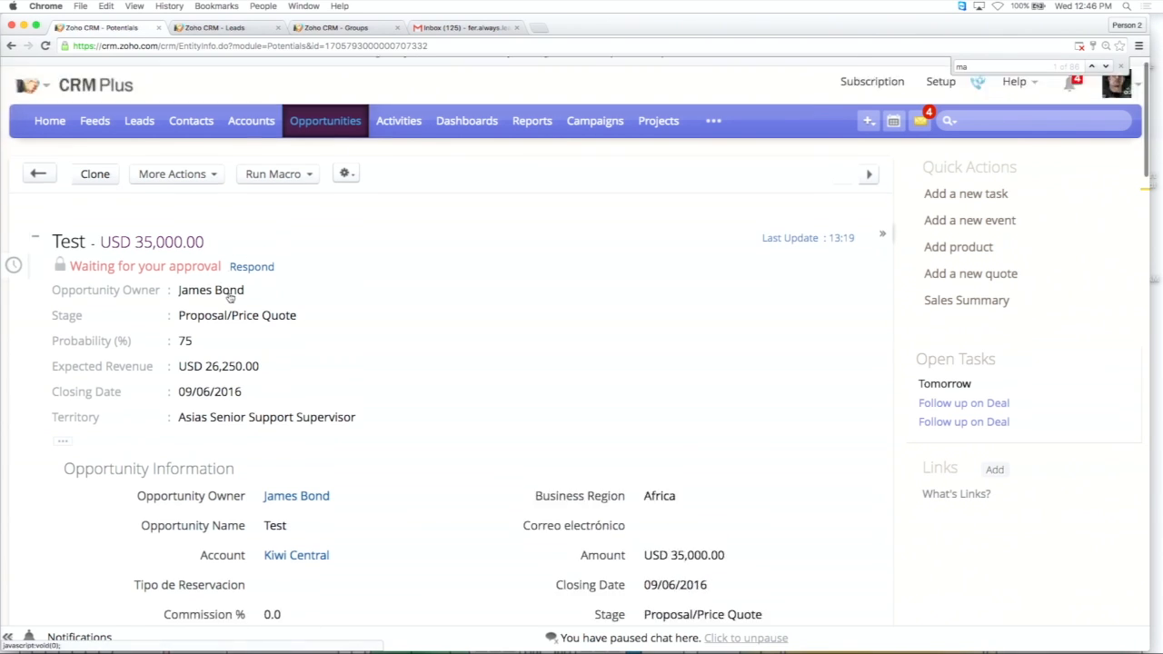
scroll(259, 227, up, 1)
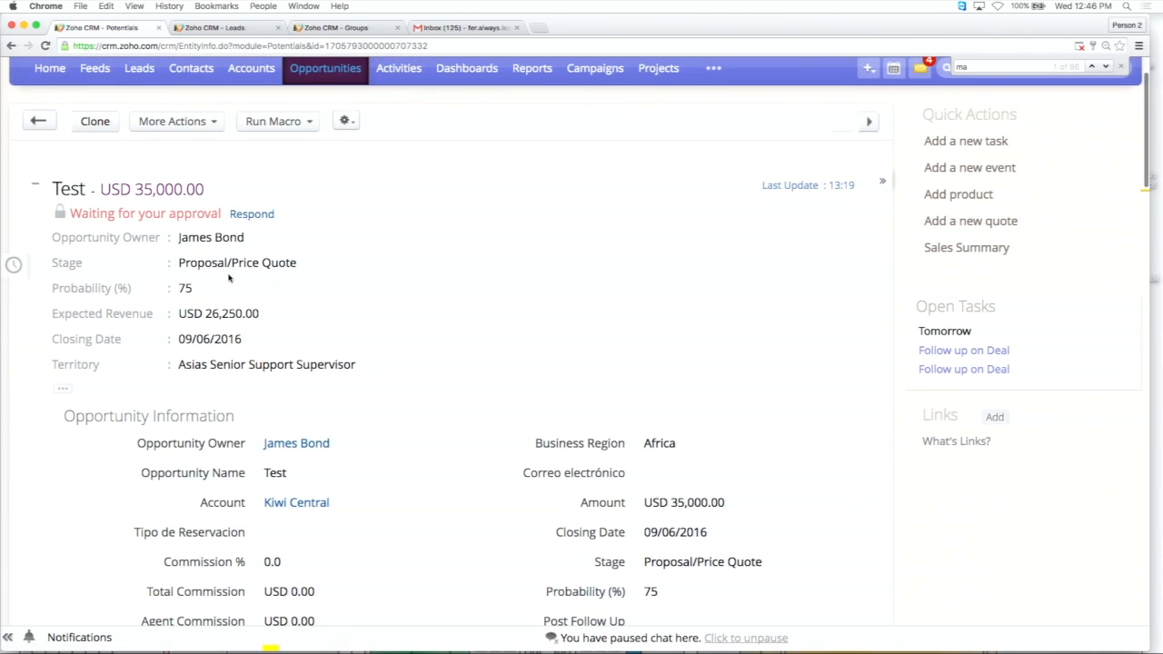
click(252, 215)
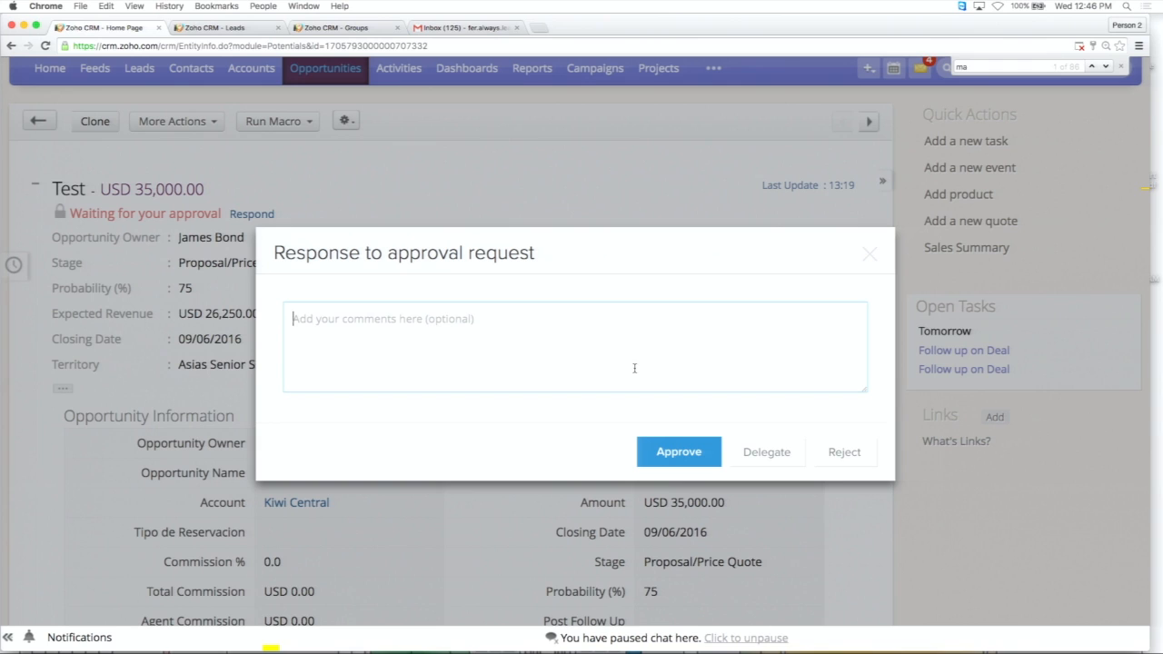
Check the user choices for delegating the approval request and go back without delegating.
click(780, 451)
click(553, 302)
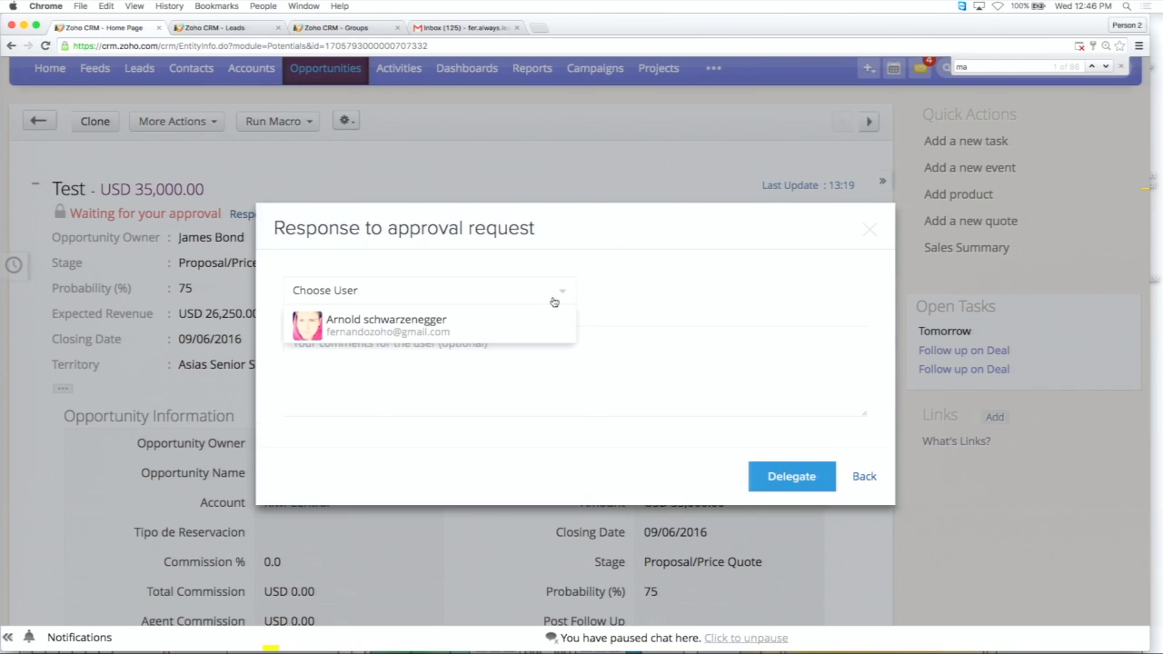
click(618, 280)
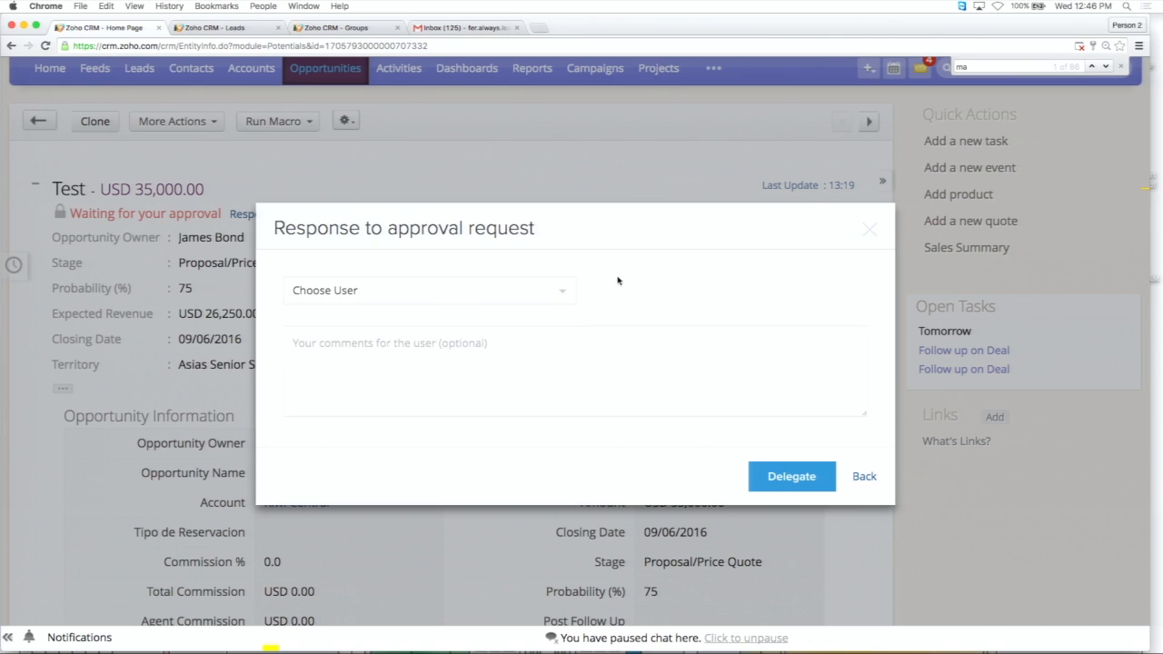
click(857, 476)
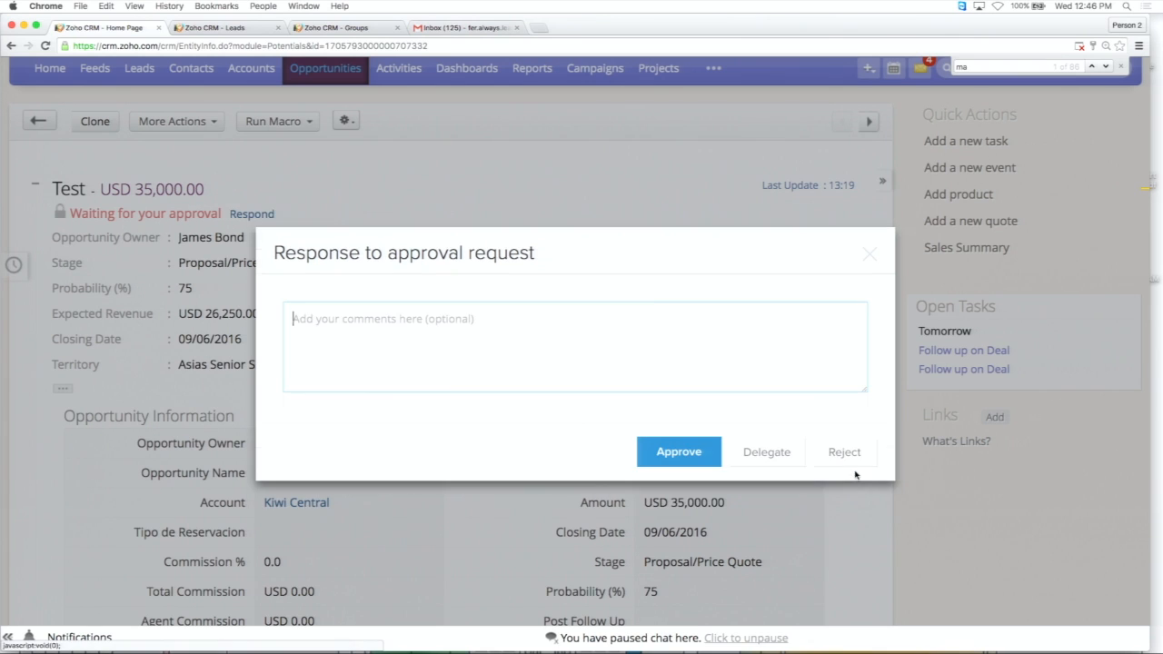
Reject the Test opportunity's approval request and reload the record.
click(845, 453)
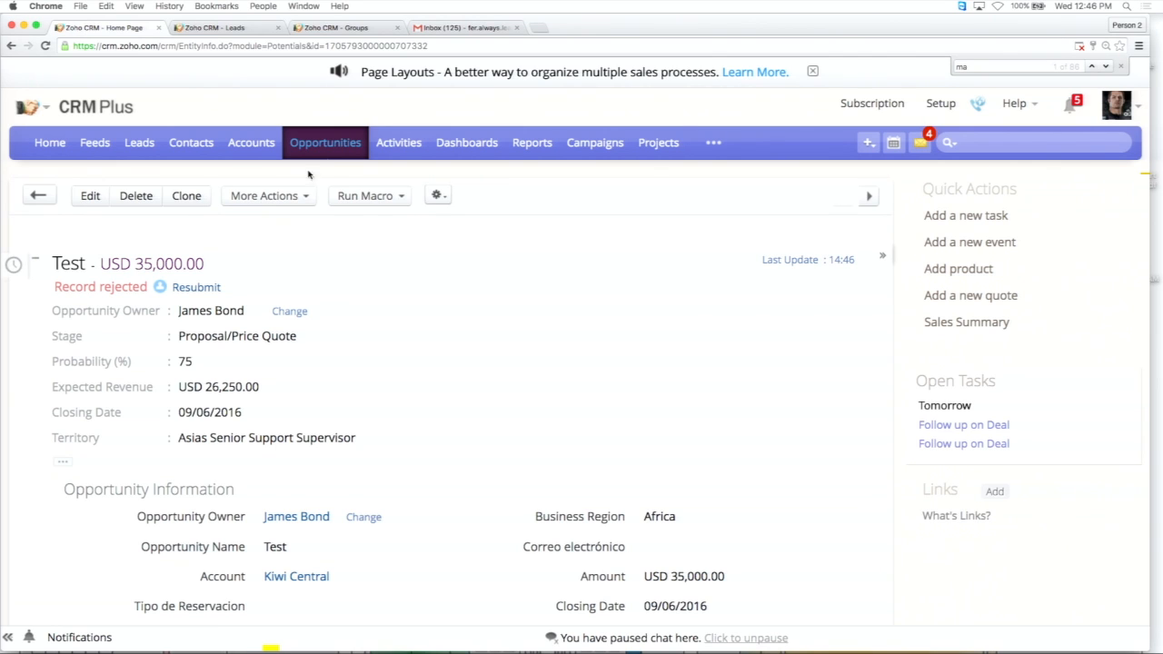
click(469, 46)
key(Return)
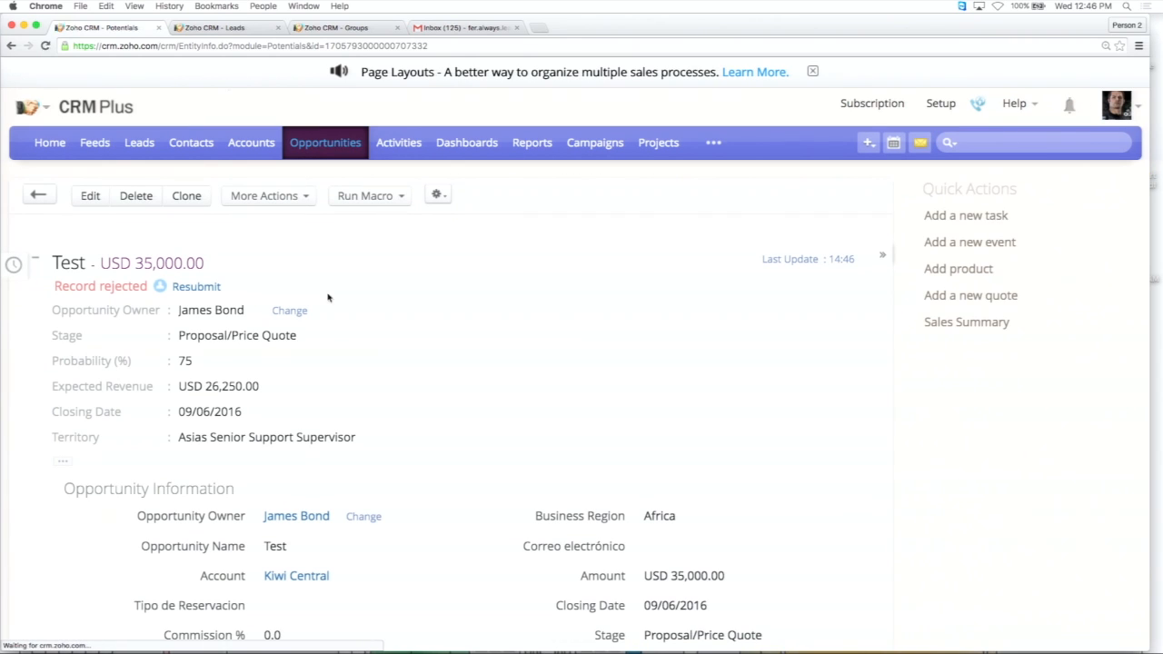
Check the record locks in the Opportunities list and open the Approvals module's list of records awaiting approval.
click(307, 148)
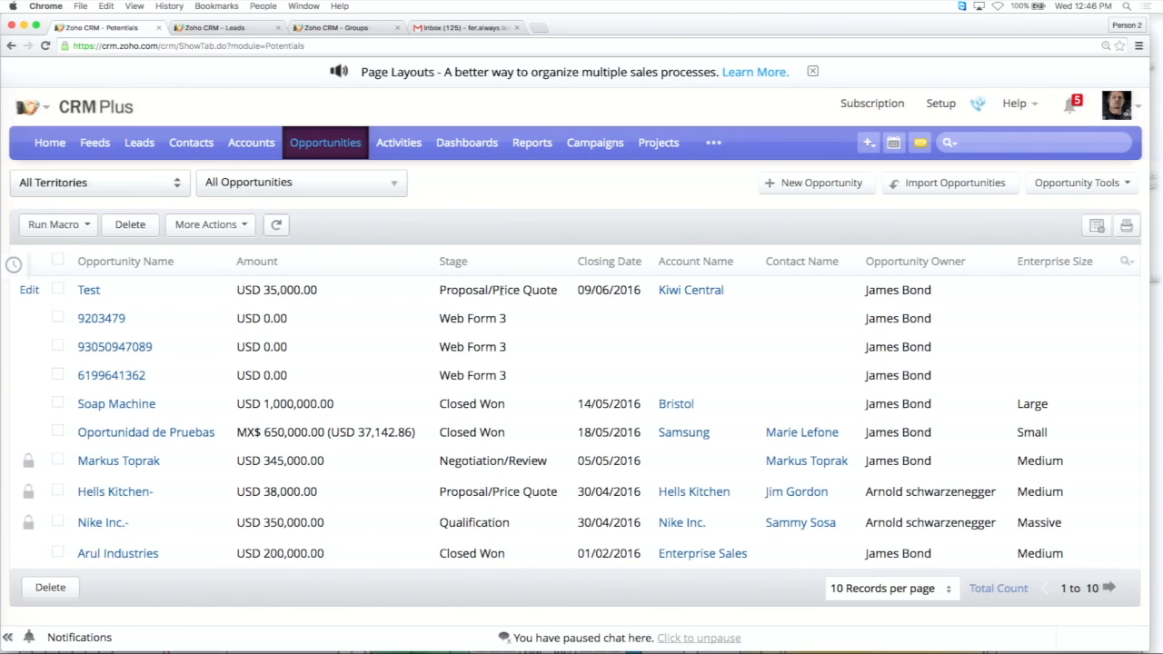
click(714, 144)
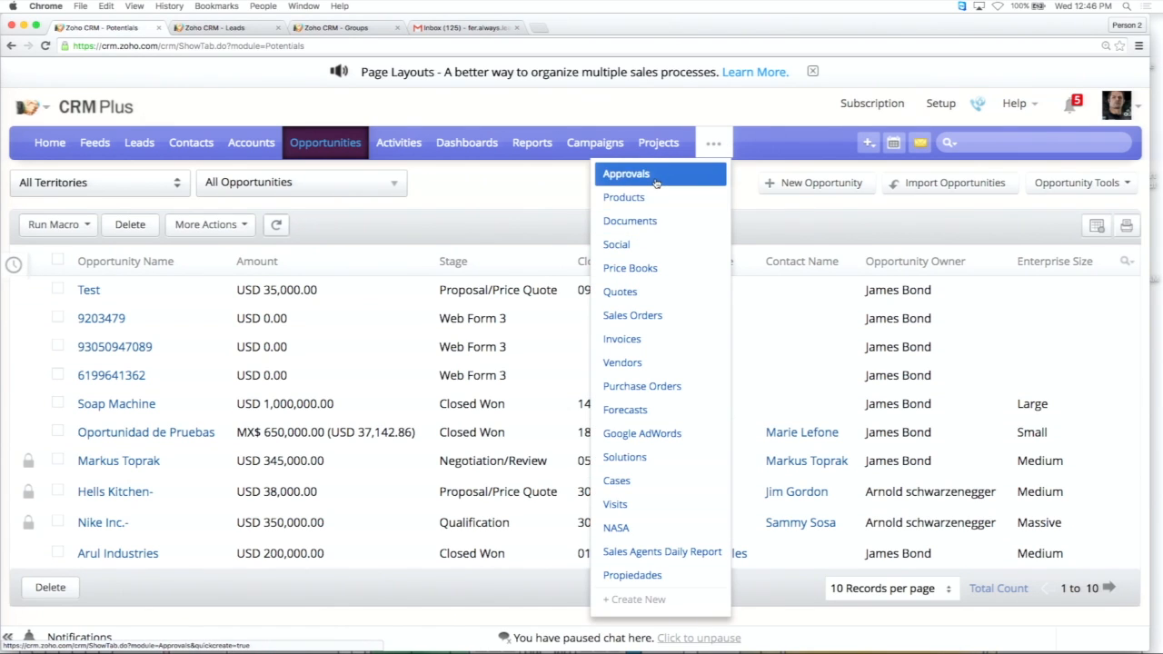
click(656, 181)
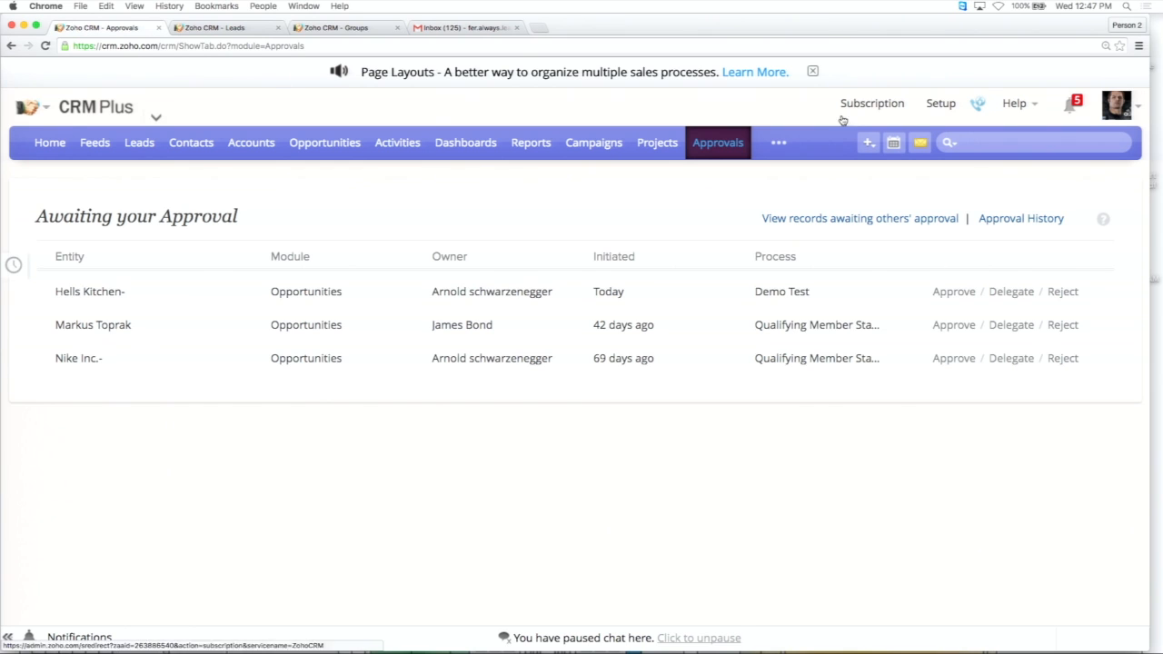
Open the Demo Test approval process in the automation setup and bring up its rule's criteria for editing.
click(940, 103)
click(927, 402)
click(361, 460)
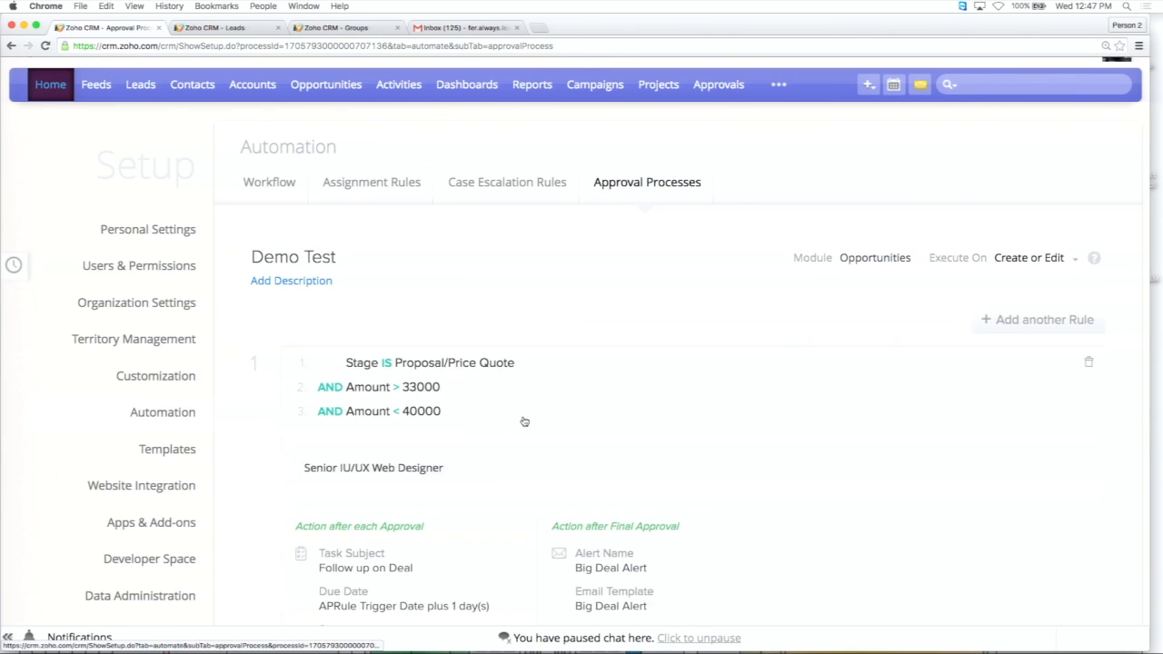
scroll(472, 281, down, 4)
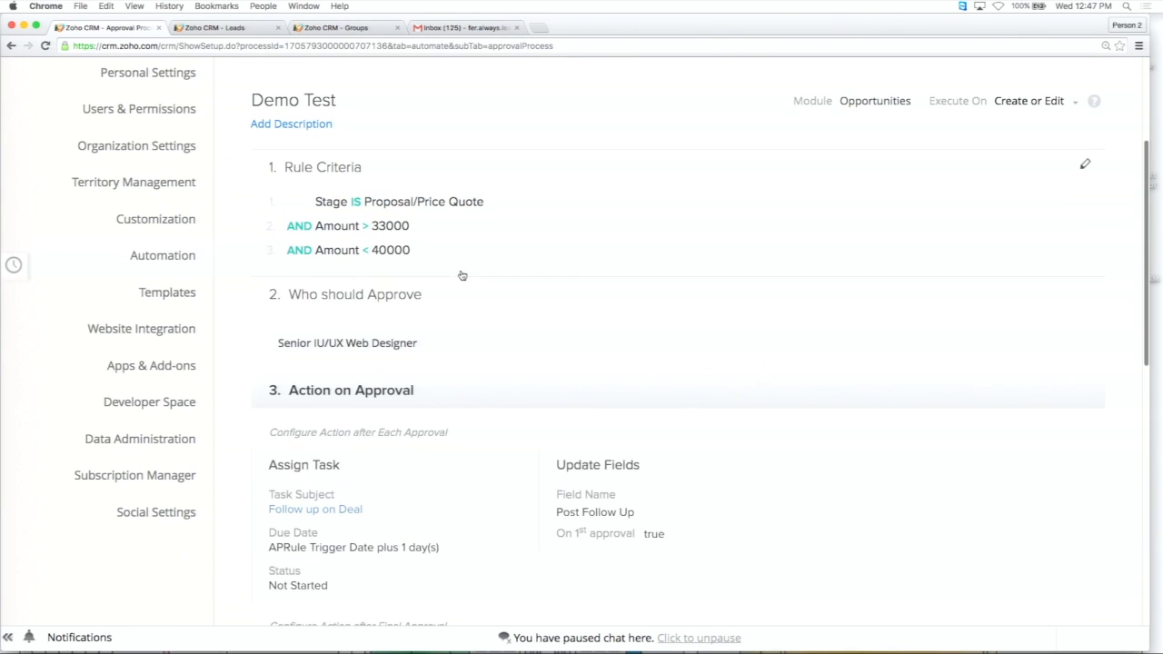
click(532, 249)
scroll(553, 280, down, 2)
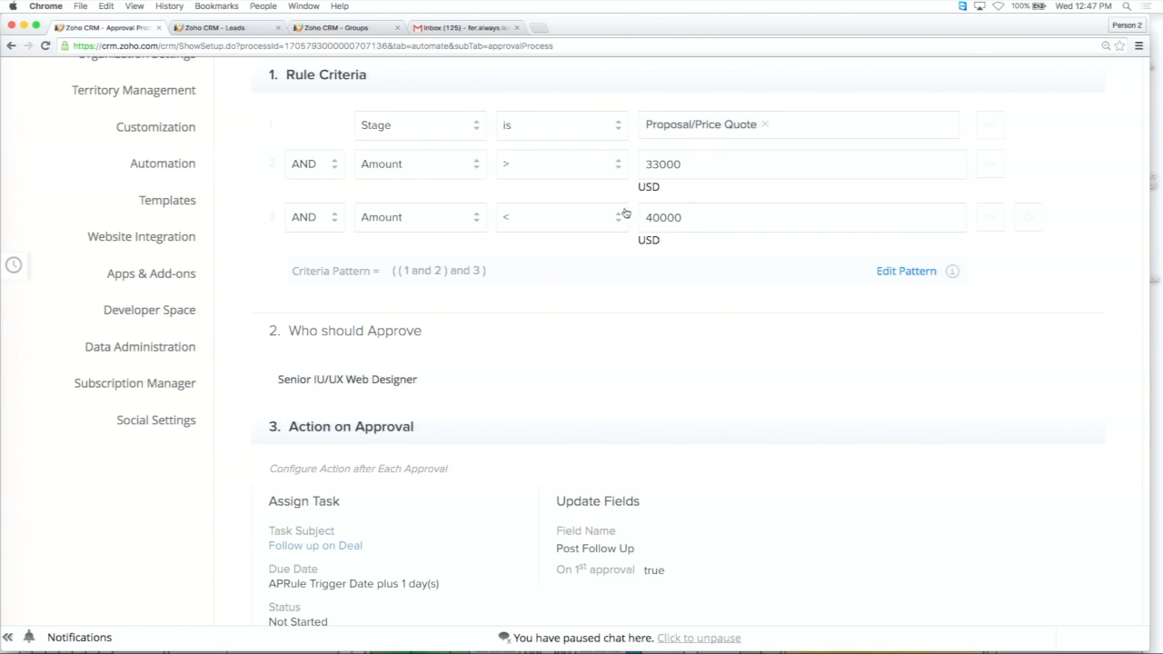
Review the Demo Test approval process's rule criteria, approver, and the actions configured after each approval and after final approval.
scroll(763, 260, up, 3)
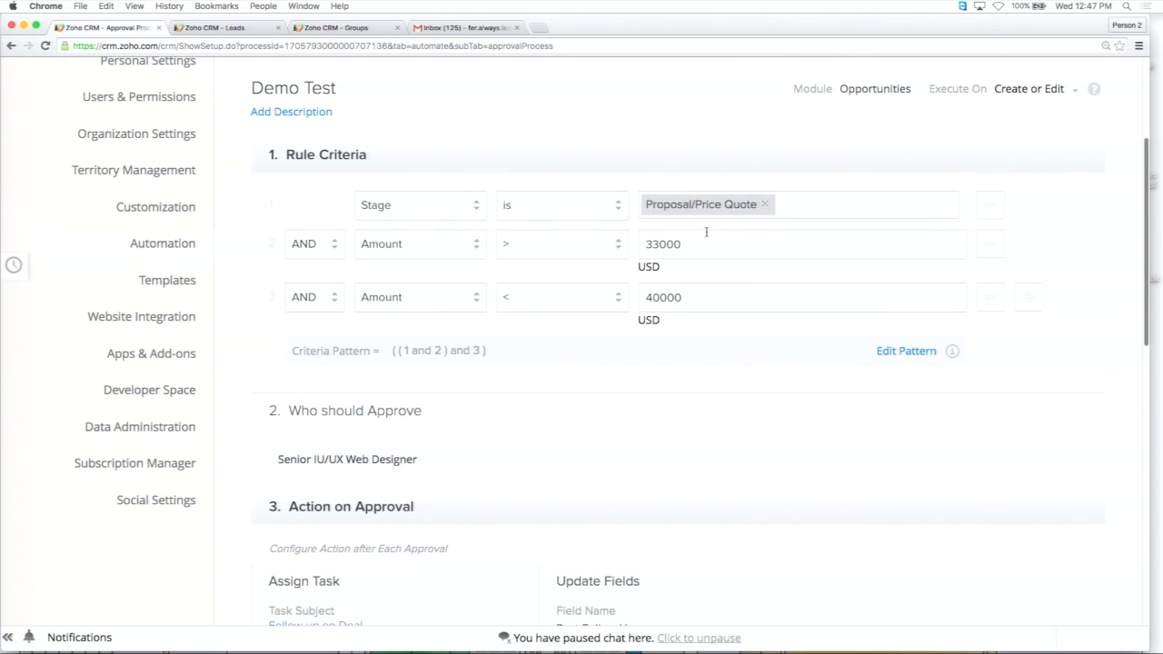
scroll(628, 310, down, 1)
scroll(628, 310, down, 1)
scroll(628, 310, up, 2)
scroll(628, 310, down, 1)
scroll(628, 310, down, 1)
scroll(628, 310, up, 2)
scroll(628, 310, down, 5)
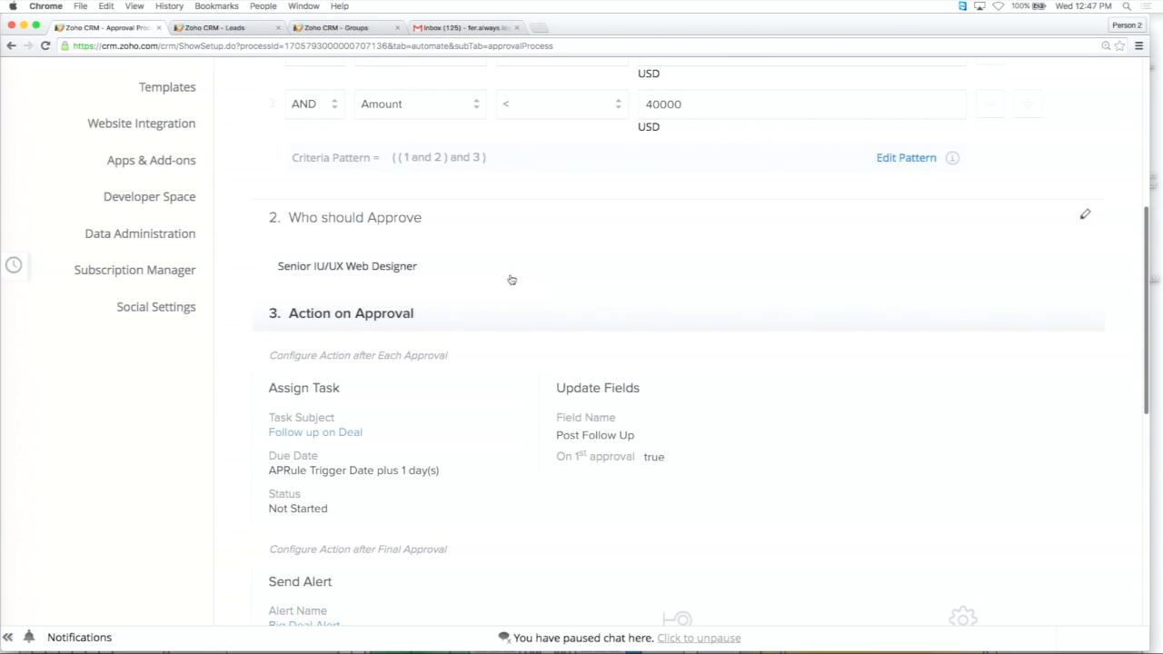
scroll(585, 304, down, 3)
scroll(452, 325, down, 2)
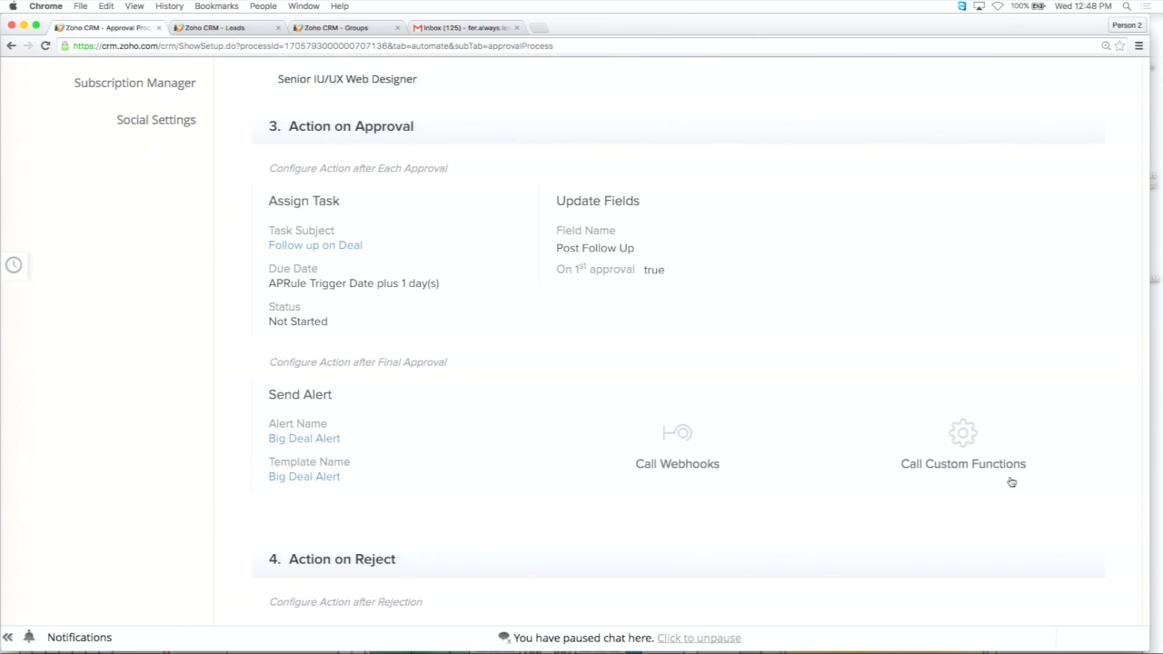
Check the recipient choices and requester email template choices for the alert sent on rejection, and close it without associating an alert.
scroll(1011, 482, down, 3)
scroll(1010, 482, down, 5)
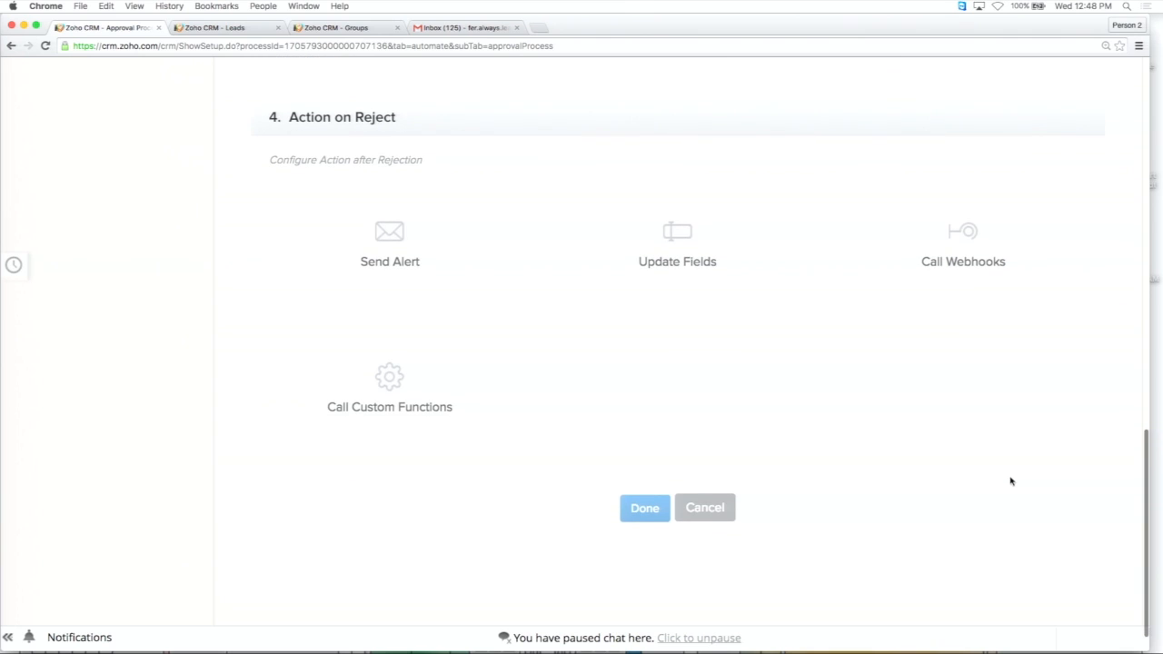
scroll(807, 432, up, 5)
scroll(807, 433, down, 5)
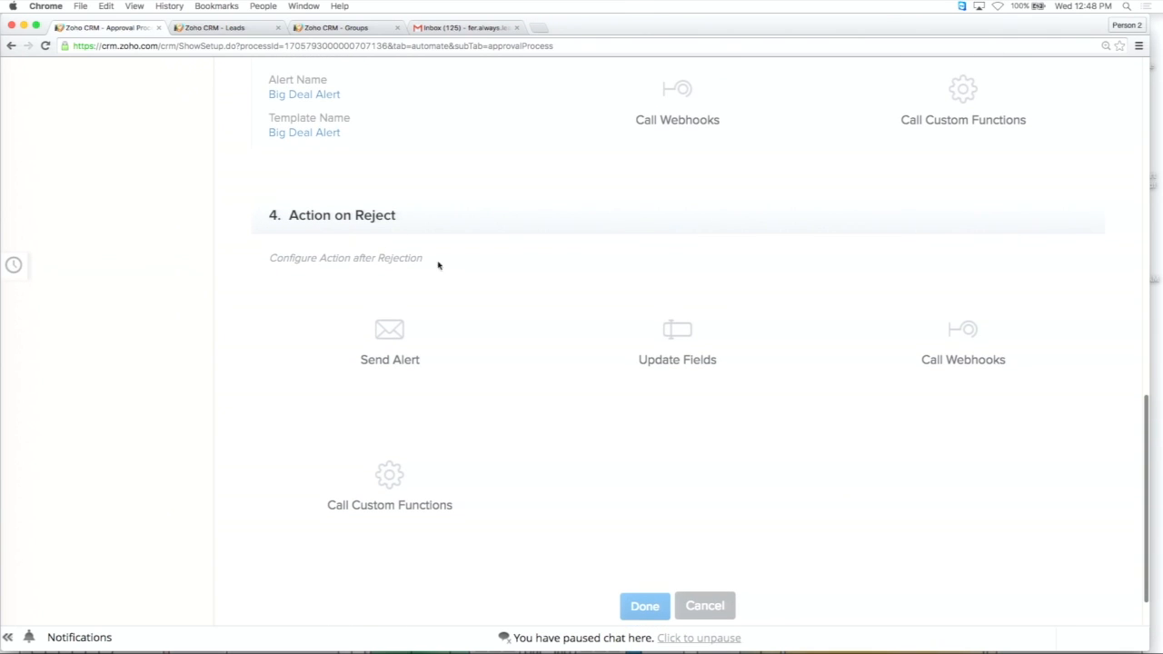
click(397, 333)
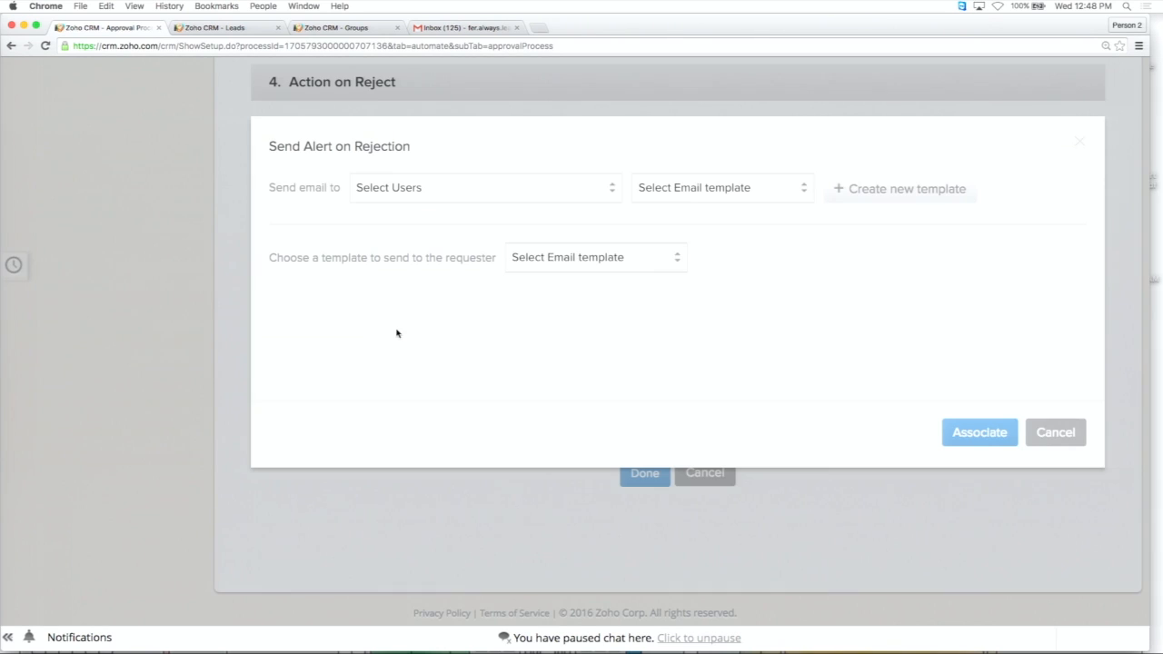
click(557, 193)
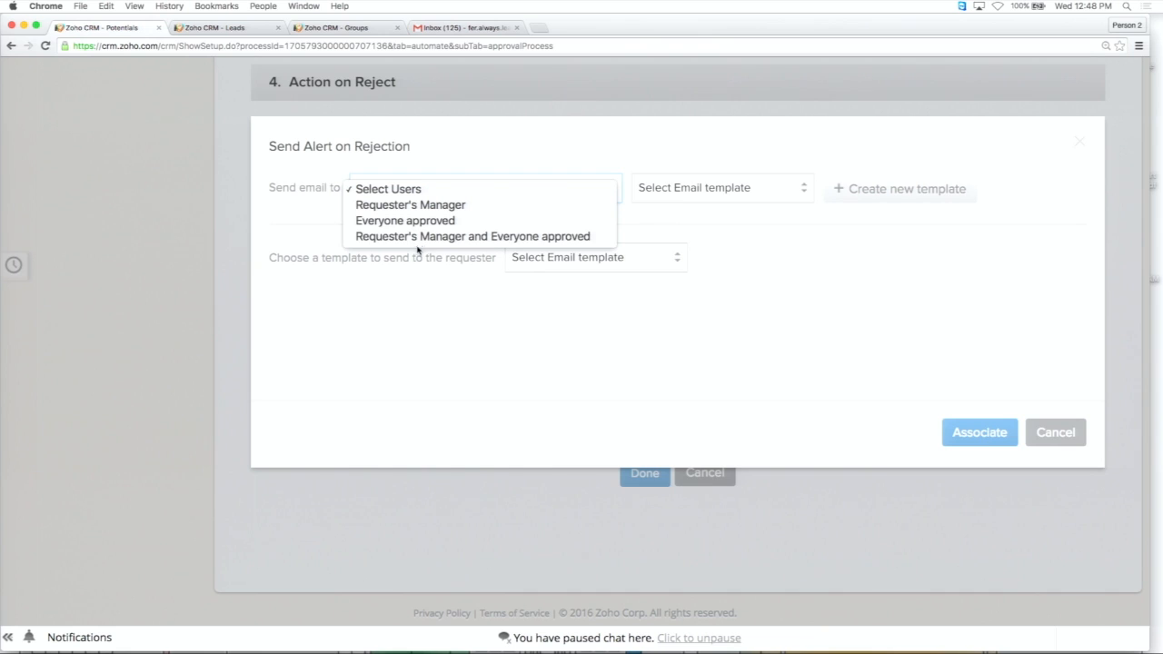
click(658, 238)
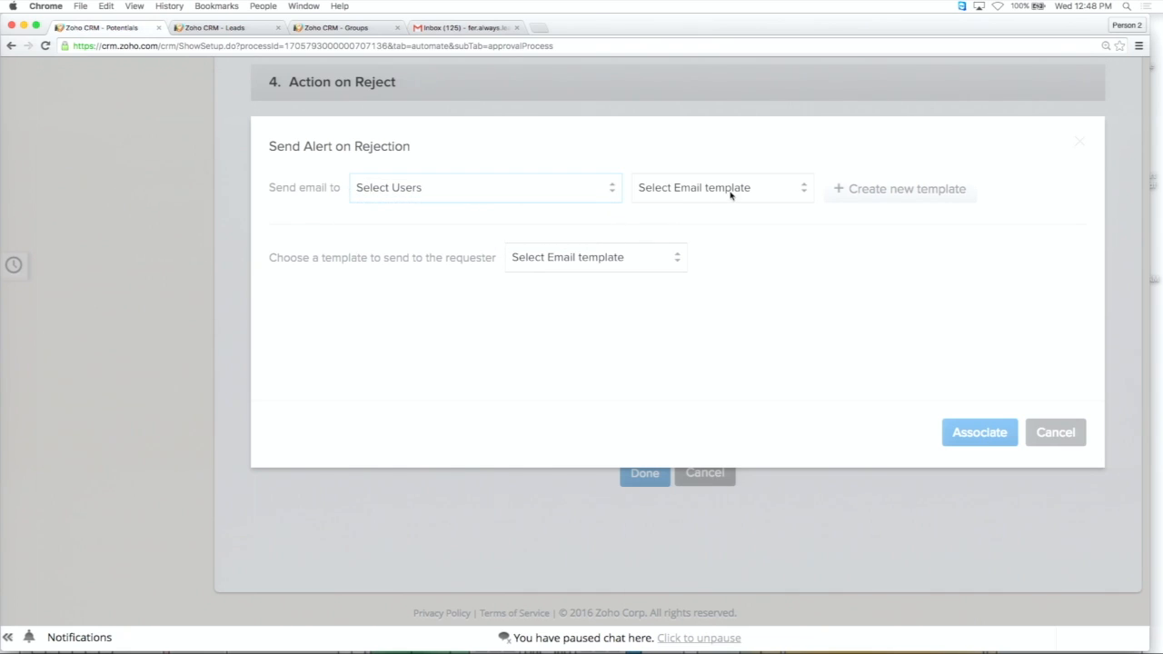
click(671, 268)
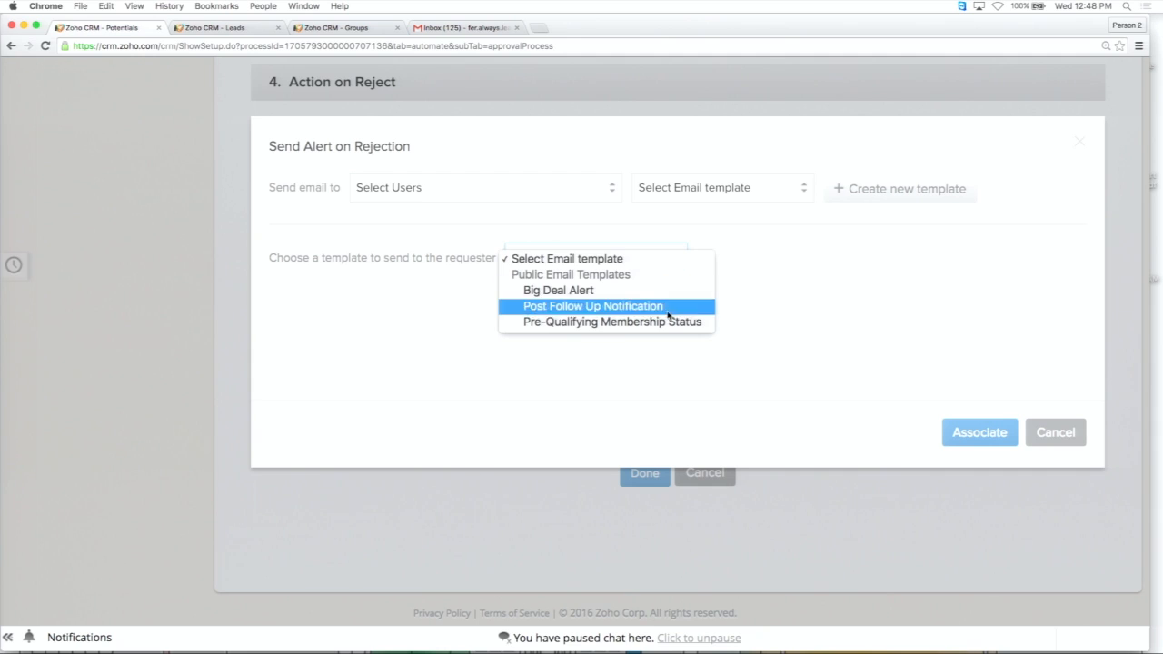
click(819, 289)
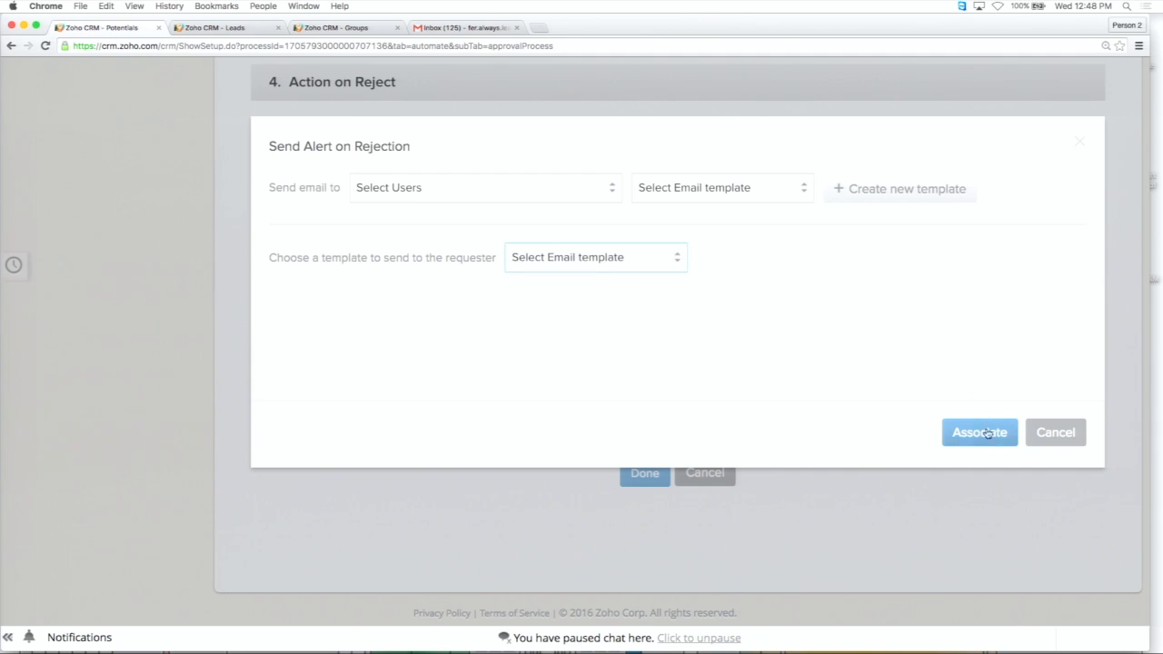
click(1054, 433)
Examine the Action on Reject options again and compare them with the task, field update and alert configured for approval.
scroll(761, 369, up, 5)
scroll(662, 392, down, 3)
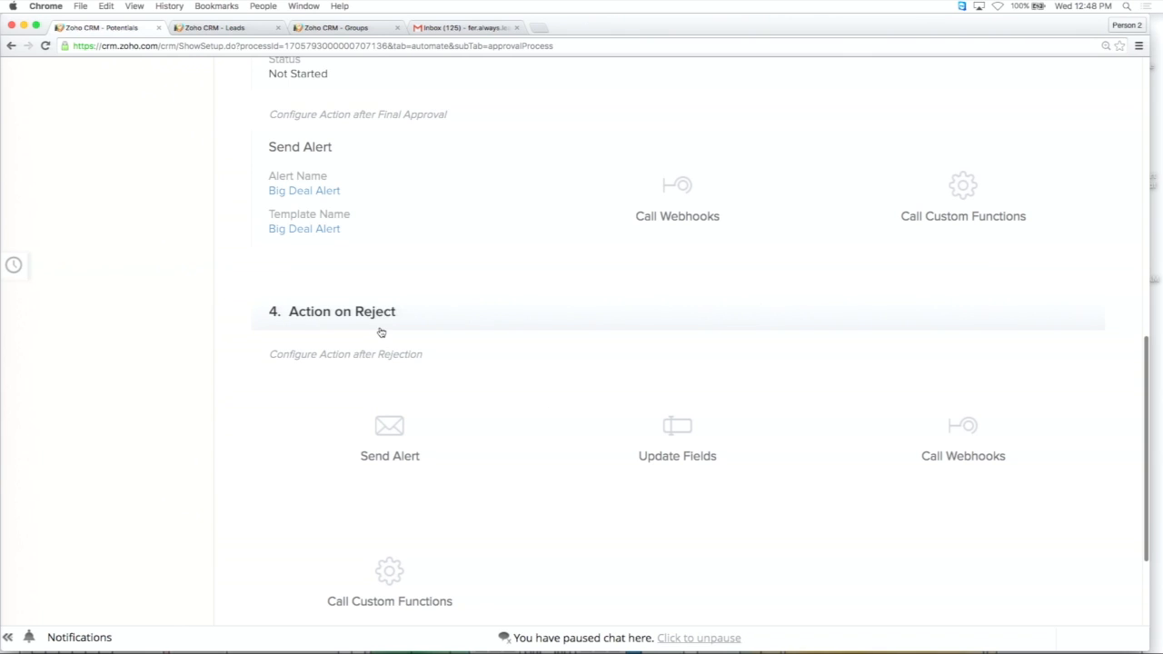
scroll(379, 333, up, 10)
scroll(379, 333, down, 3)
scroll(420, 361, down, 4)
scroll(419, 361, up, 4)
scroll(420, 361, down, 4)
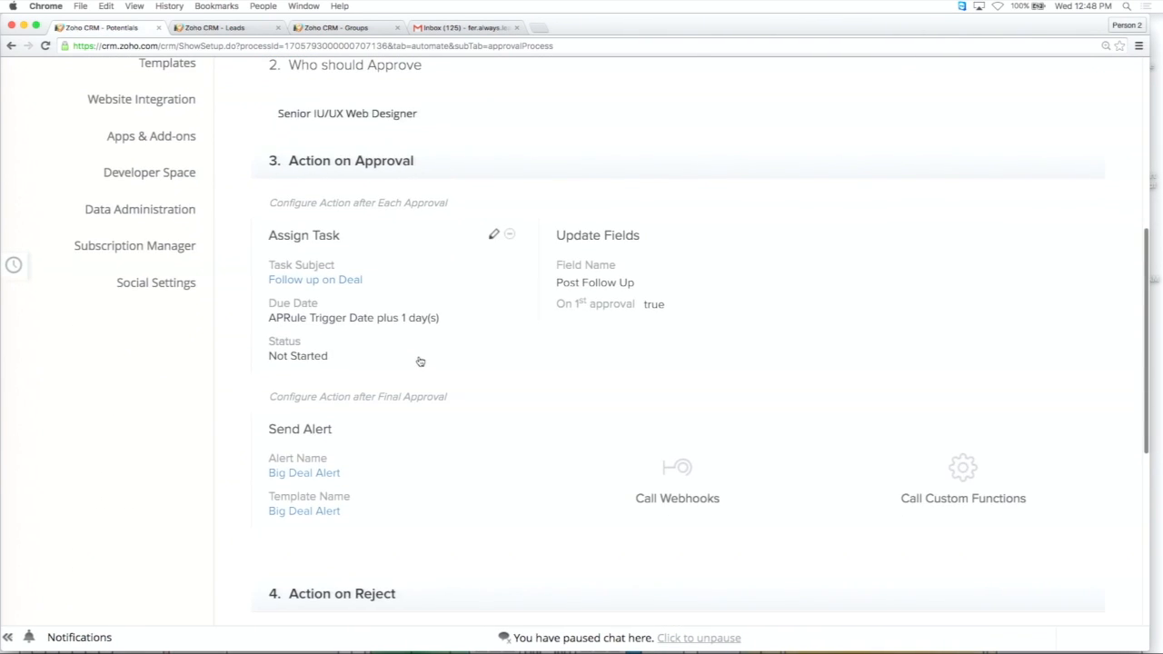
scroll(420, 361, up, 1)
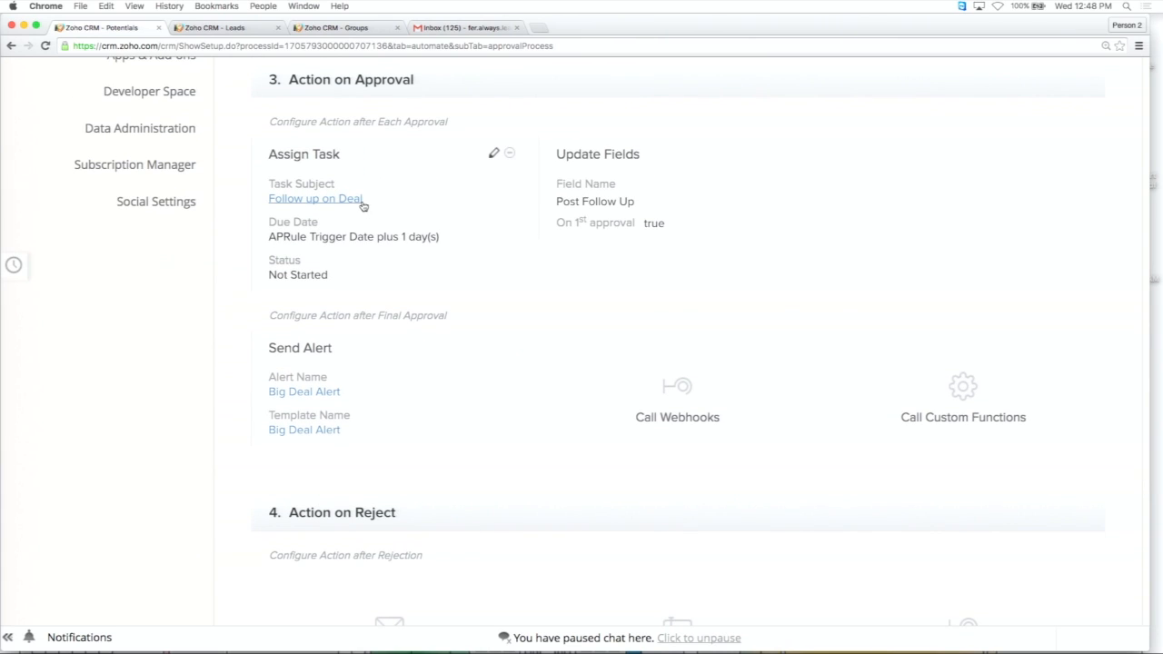